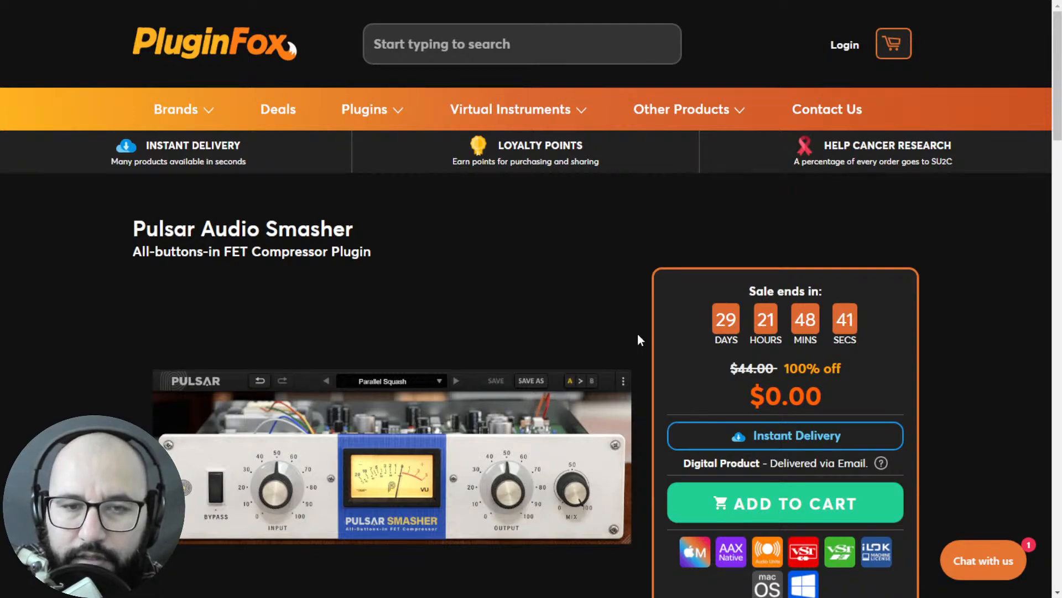
Switch to the REAPER project with CStrip2 and EQ Curve Analyzer open on the DRUMS track.
key(ctrl+Tab)
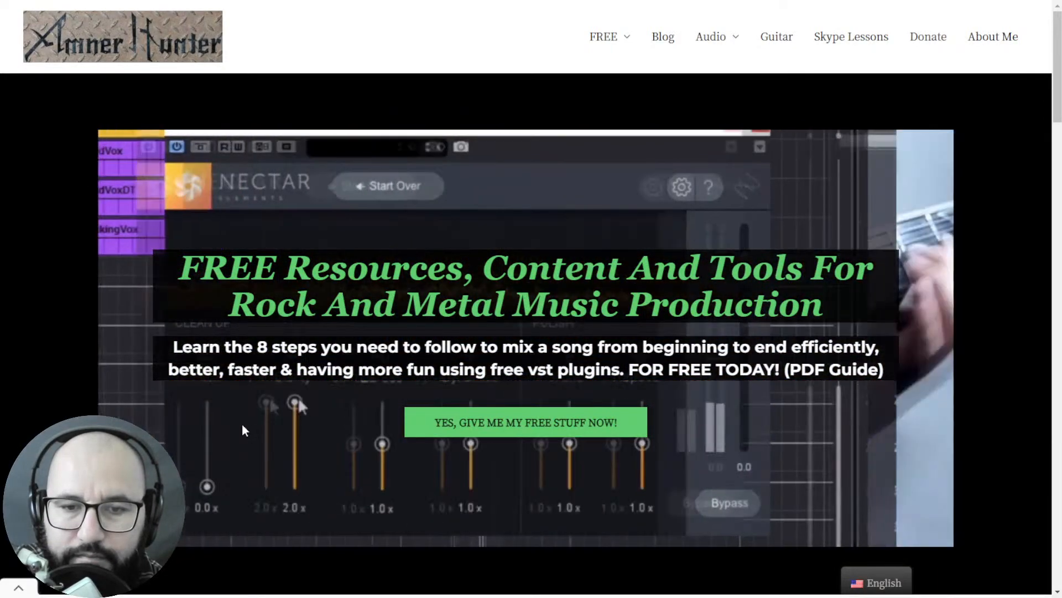
key(alt+Tab)
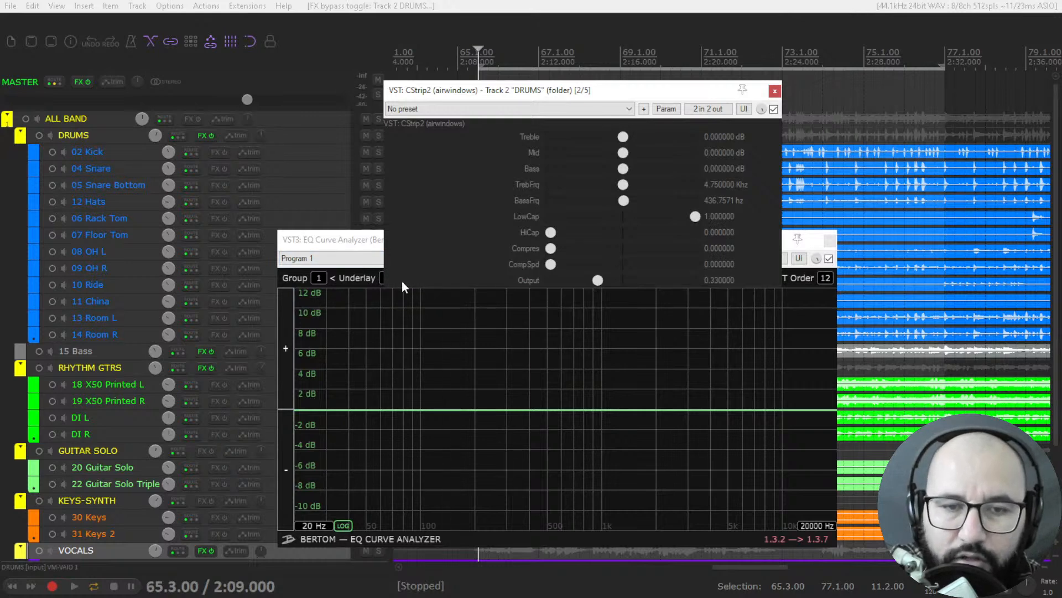
Try a Treble boost of about 7 dB in CStrip2, and return Treble to 0 dB.
click(624, 139)
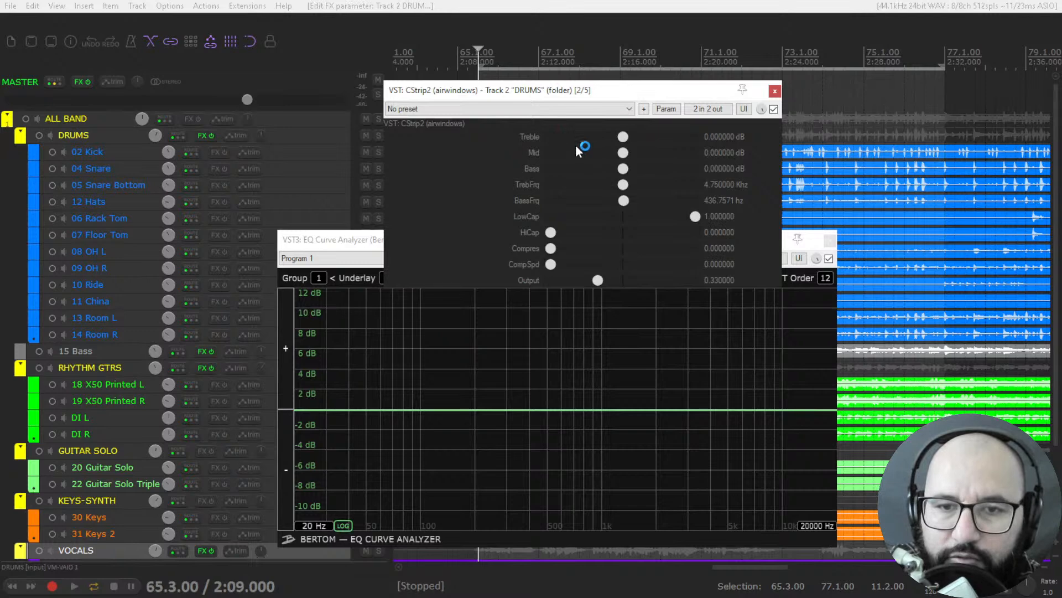
drag(624, 138, 665, 145)
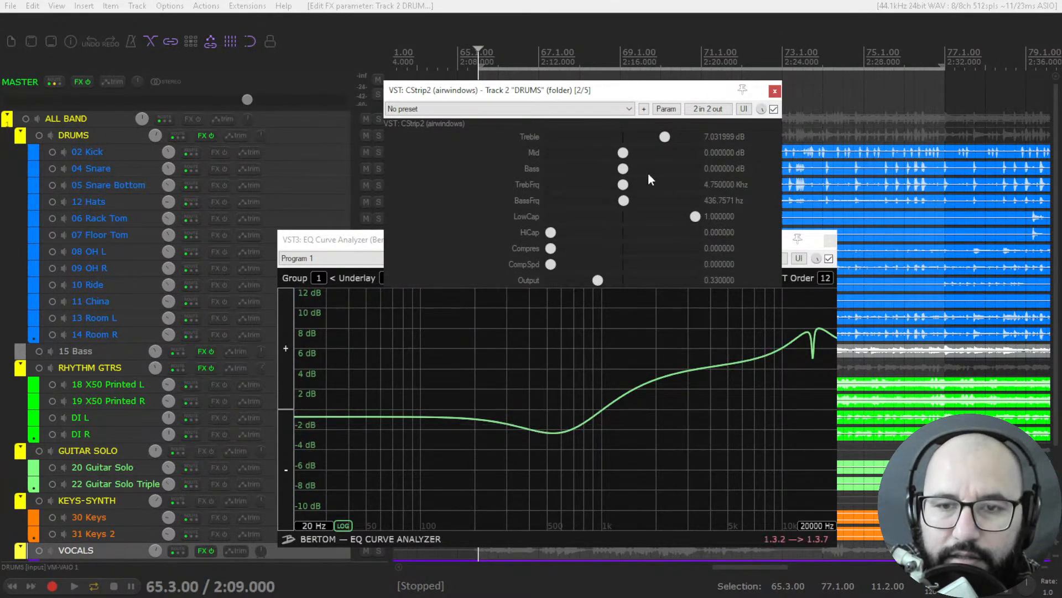
drag(665, 138, 619, 144)
drag(637, 141, 640, 141)
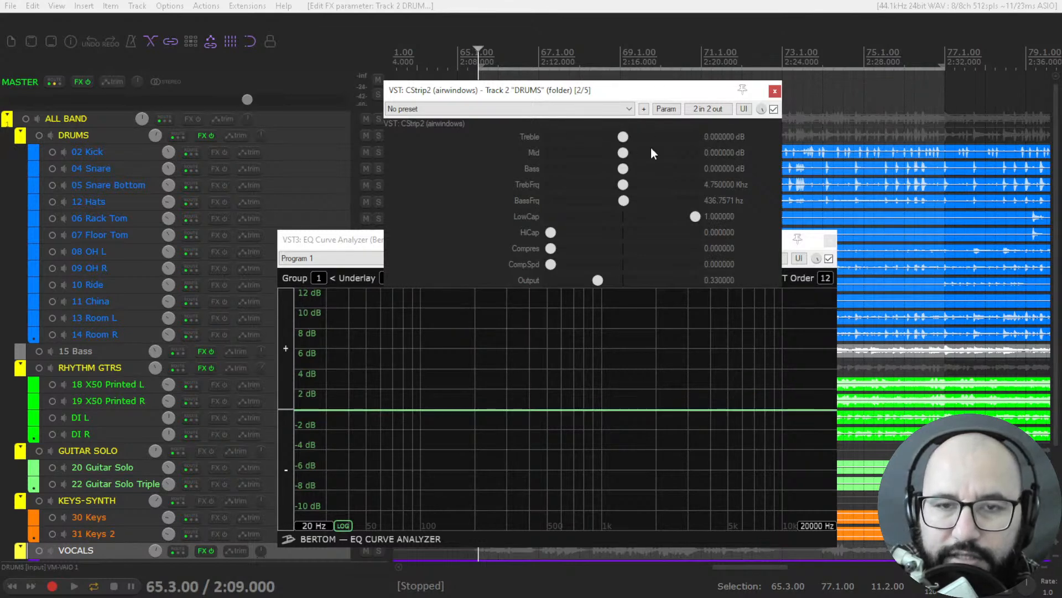
Try a Mid cut of about 3 dB, reset Mid to 0 dB and boost Bass by about 4.3 dB.
mouse_move(623, 153)
mouse_down()
mouse_move(643, 154)
mouse_move(605, 154)
mouse_up()
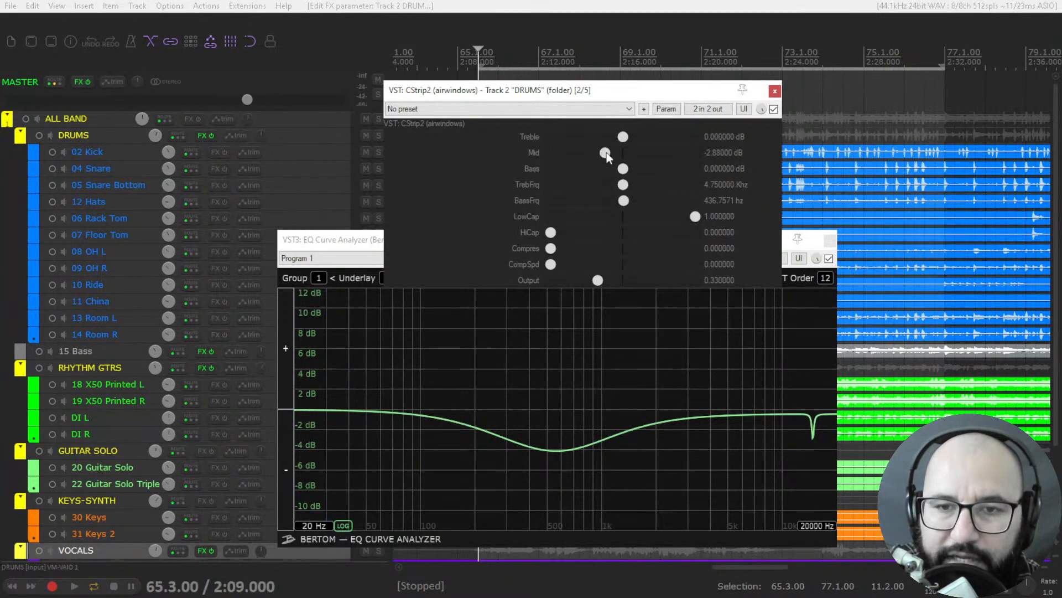
drag(607, 154, 606, 159)
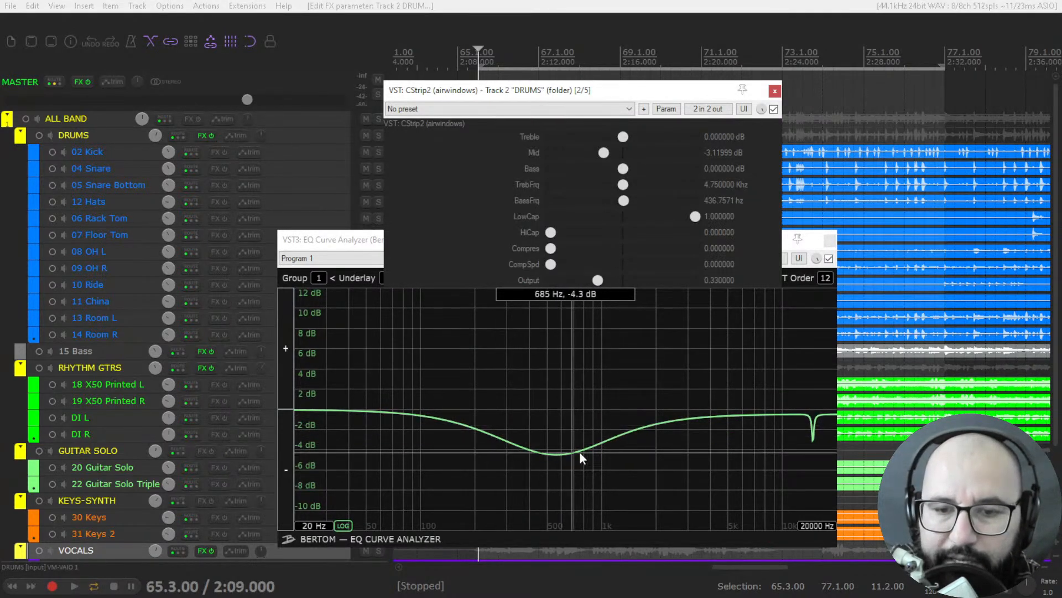
mouse_move(603, 154)
mouse_down()
mouse_move(633, 158)
mouse_move(607, 157)
mouse_up()
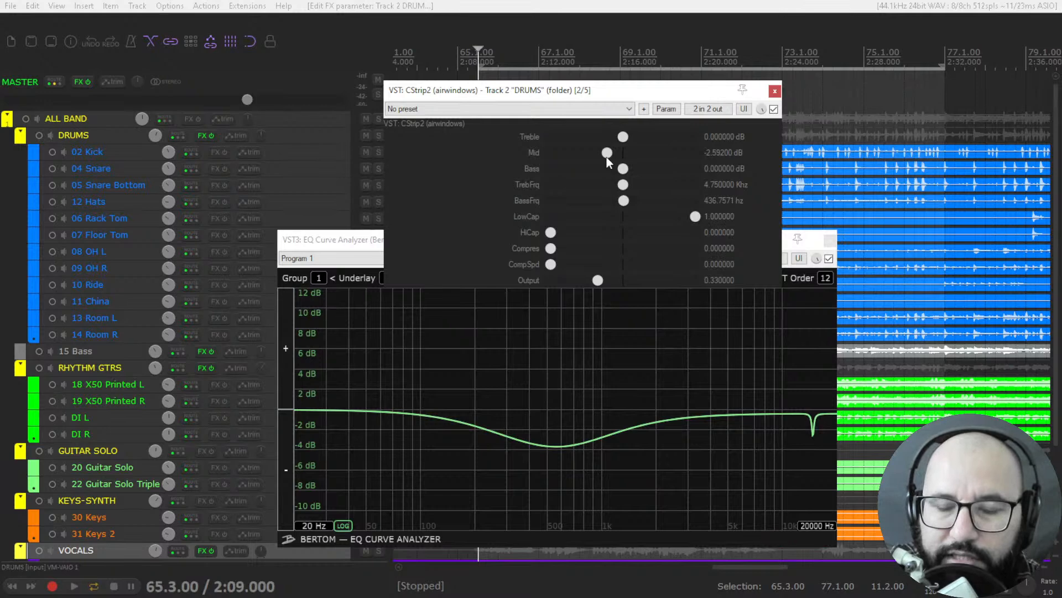
drag(607, 158, 651, 170)
double_click(612, 153)
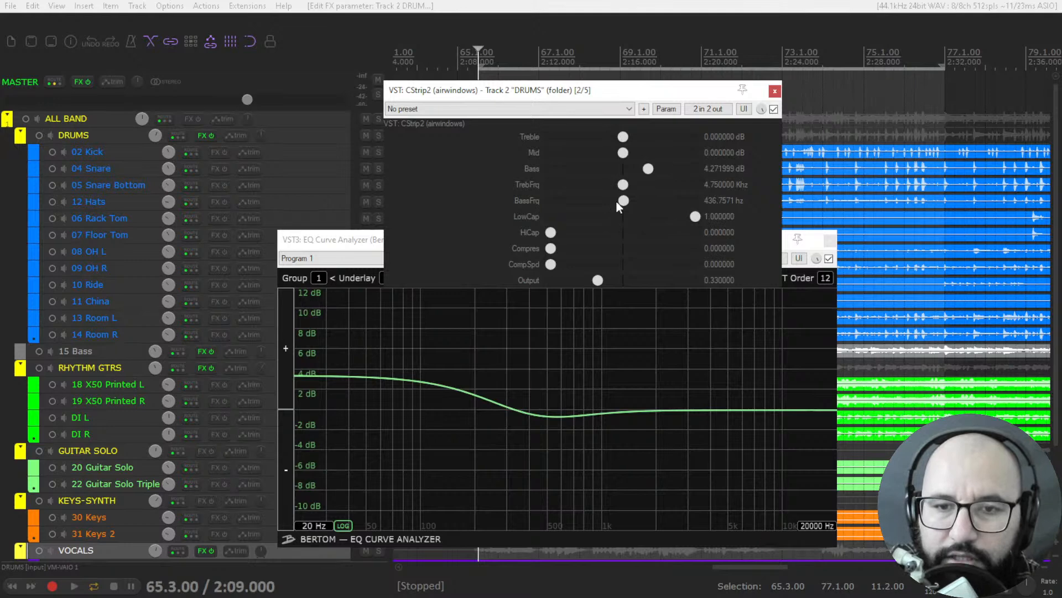
Try a BassFrq of about 842 Hz, and reset BassFrq to 422.5 Hz and Bass to 0 dB.
drag(624, 201, 654, 205)
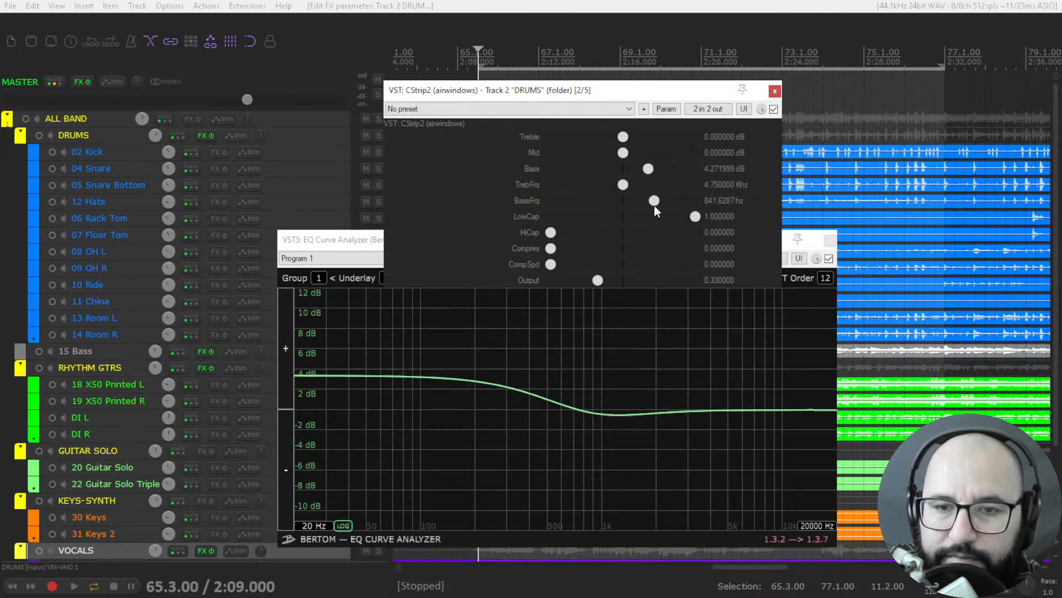
double_click(654, 202)
double_click(647, 168)
Try a Treble boost of about 3.8 dB with the TrebFrq control, and reset Treble to 0 dB.
drag(624, 138, 649, 143)
mouse_move(623, 186)
mouse_down()
mouse_move(658, 189)
mouse_move(575, 188)
mouse_move(664, 193)
mouse_move(611, 193)
mouse_move(623, 192)
mouse_up()
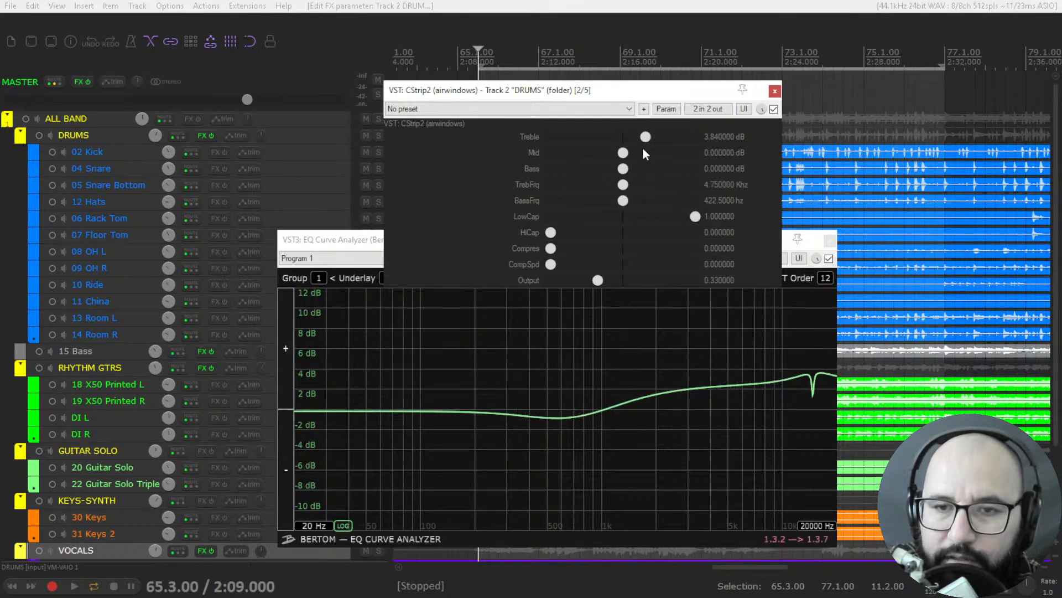
double_click(644, 139)
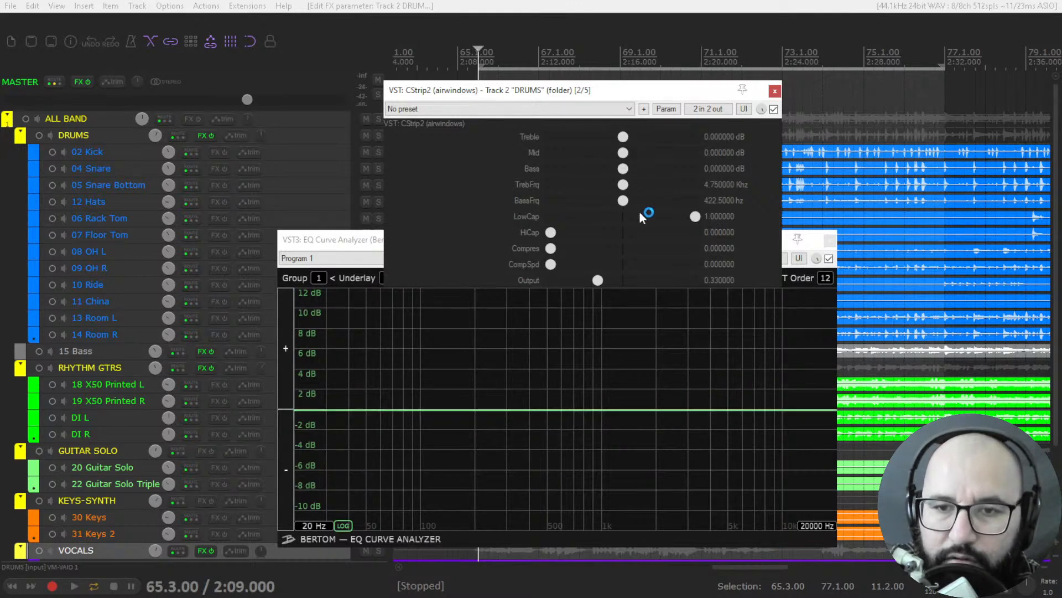
Try lowering LowCap in CStrip2 to show its effect on the high end, and raise it back up.
mouse_move(696, 217)
mouse_down()
mouse_move(664, 219)
mouse_move(688, 218)
mouse_up()
double_click(687, 218)
drag(622, 217, 683, 217)
Try HiCap at about 0.13 and 0.5, and return HiCap to 0 with LowCap at 1.
mouse_move(551, 234)
mouse_down()
mouse_move(585, 240)
mouse_move(570, 236)
mouse_up()
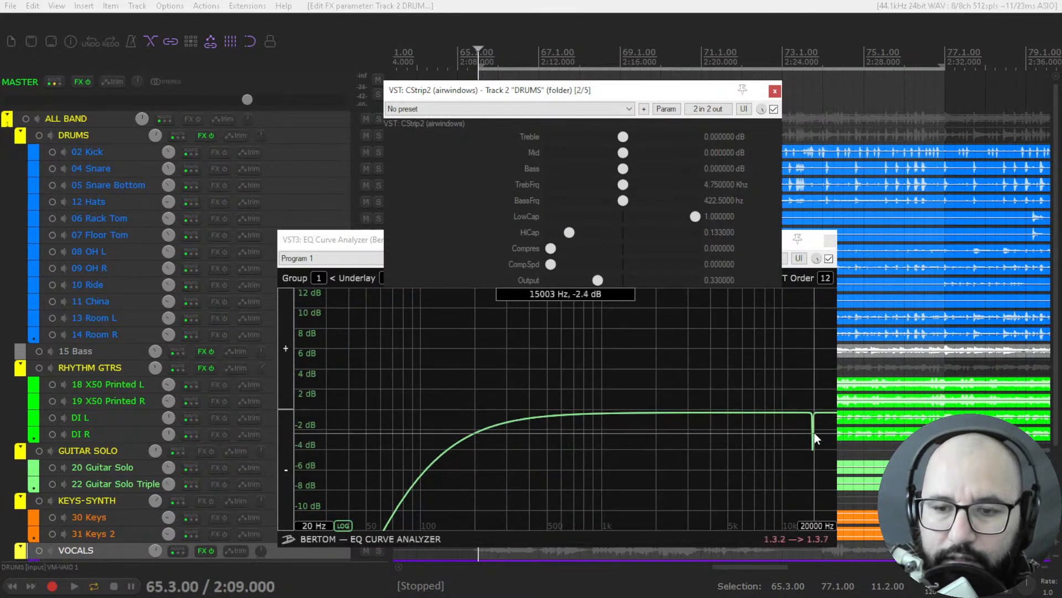
double_click(571, 234)
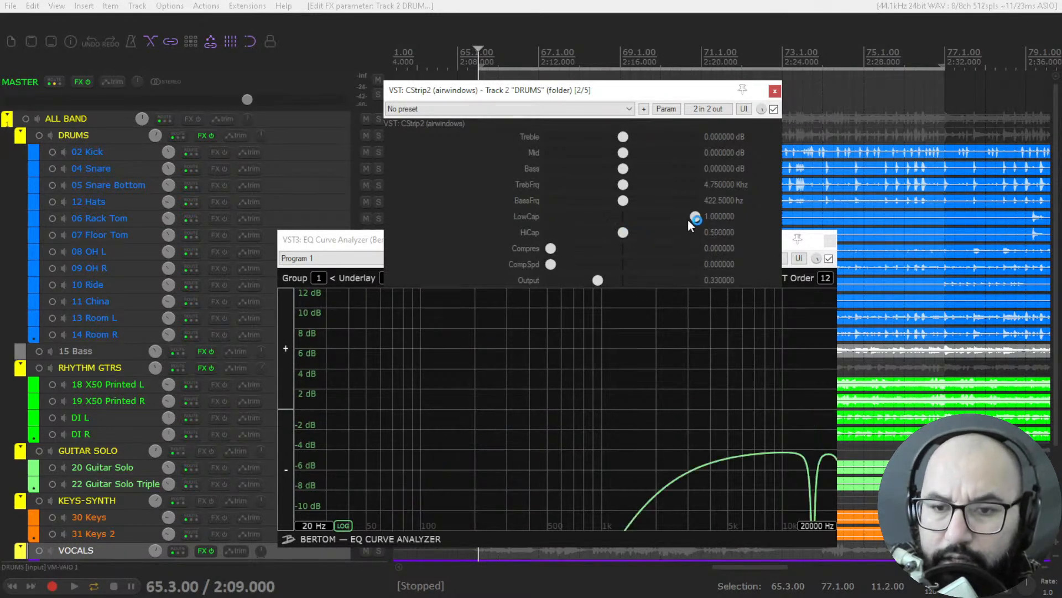
mouse_move(694, 218)
mouse_down()
mouse_move(529, 217)
mouse_move(712, 214)
mouse_up()
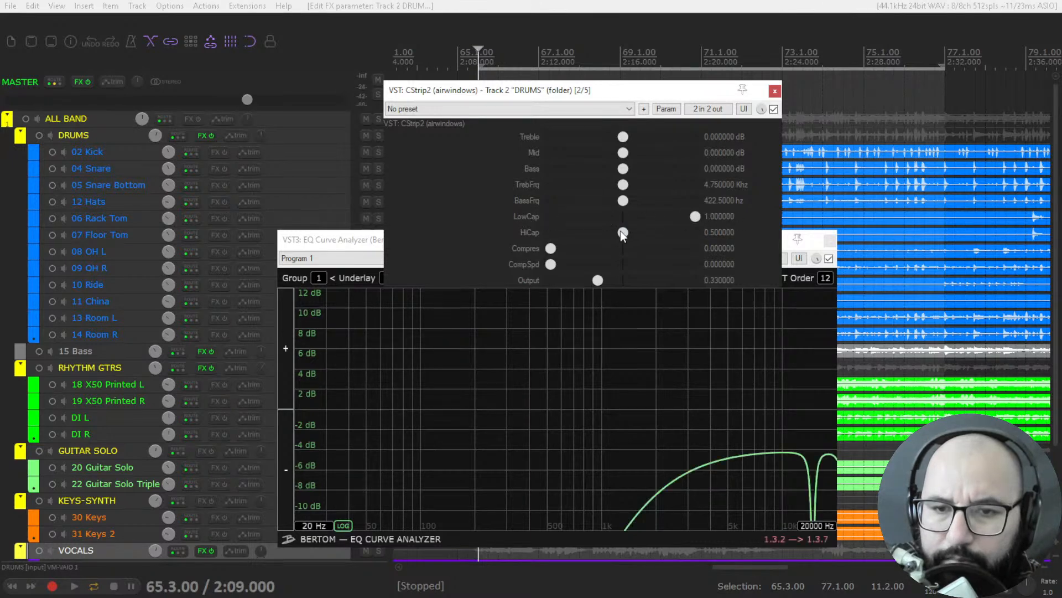
drag(622, 232, 536, 231)
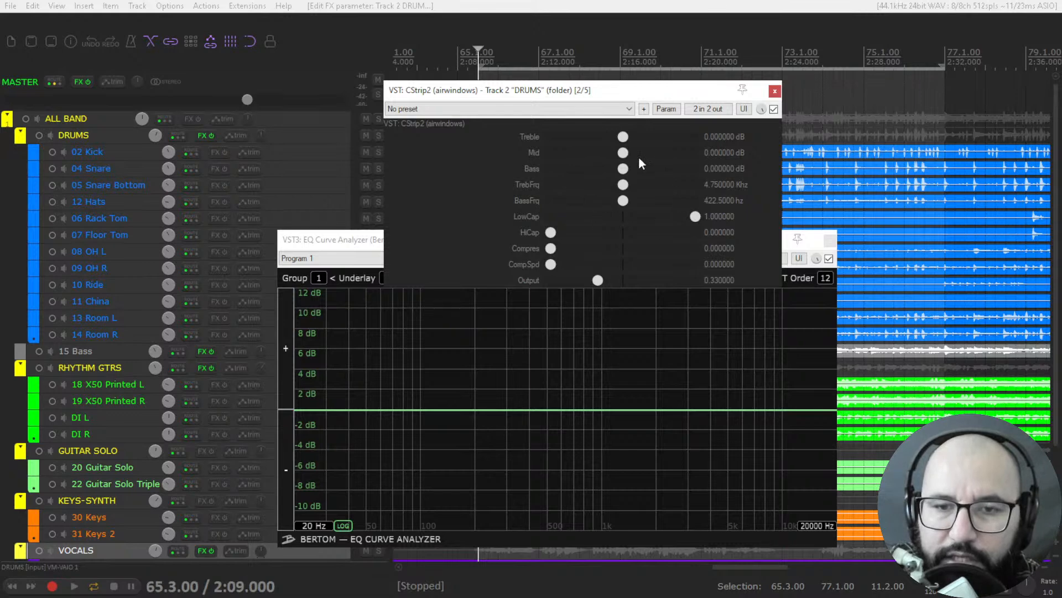
Try out the compression controls in CStrip2 and return Compres and CompSpd to 0.
drag(554, 247, 579, 266)
double_click(617, 252)
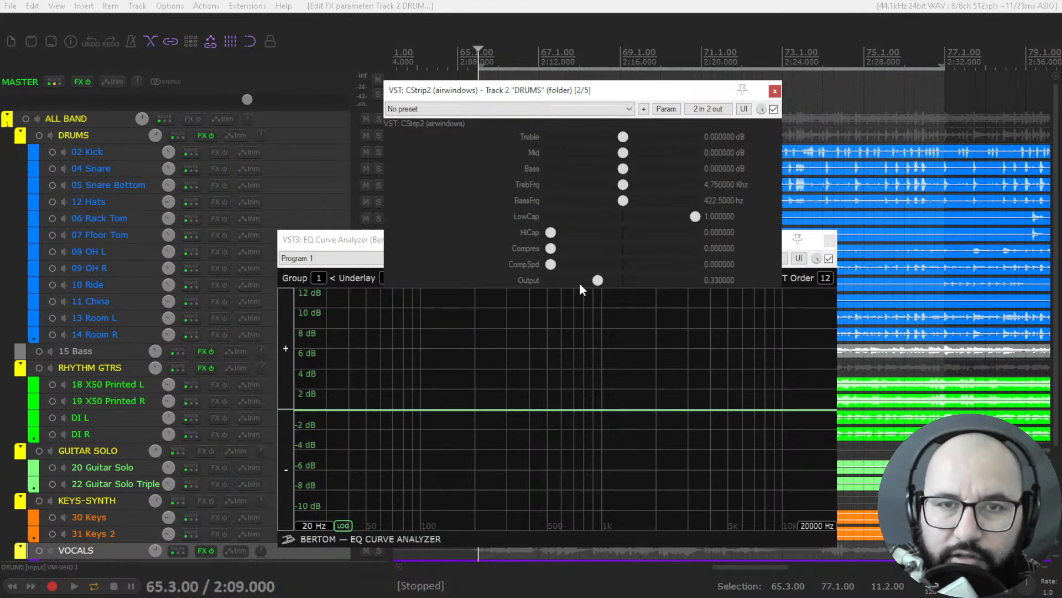
Try the CStrip2 Output at about 0.22, 0.45 and 0.29 against the analyzer curve.
mouse_move(597, 282)
mouse_down()
mouse_move(645, 281)
mouse_move(581, 282)
mouse_up()
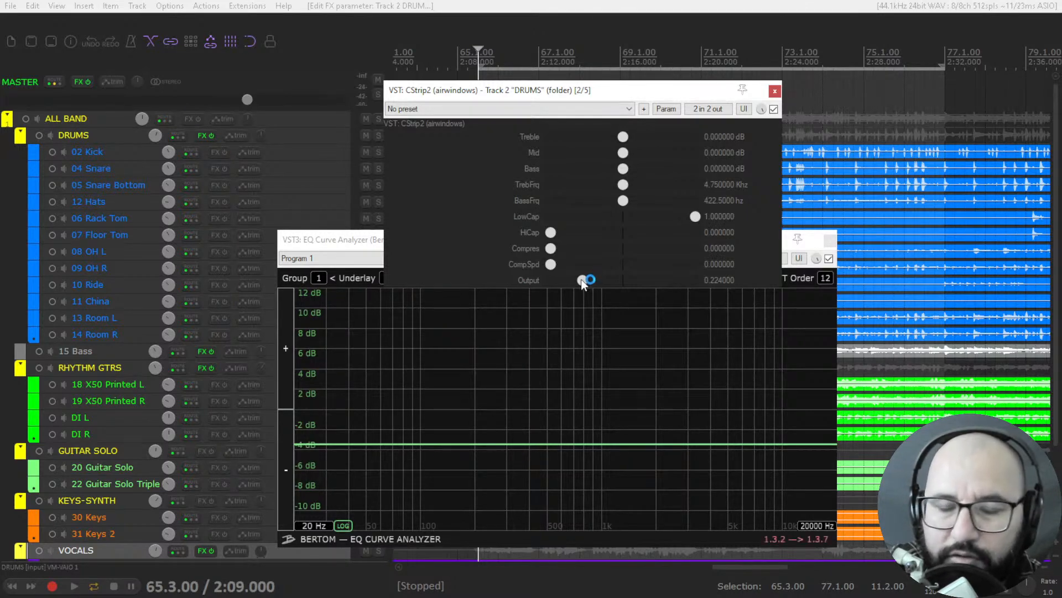
drag(582, 282, 614, 284)
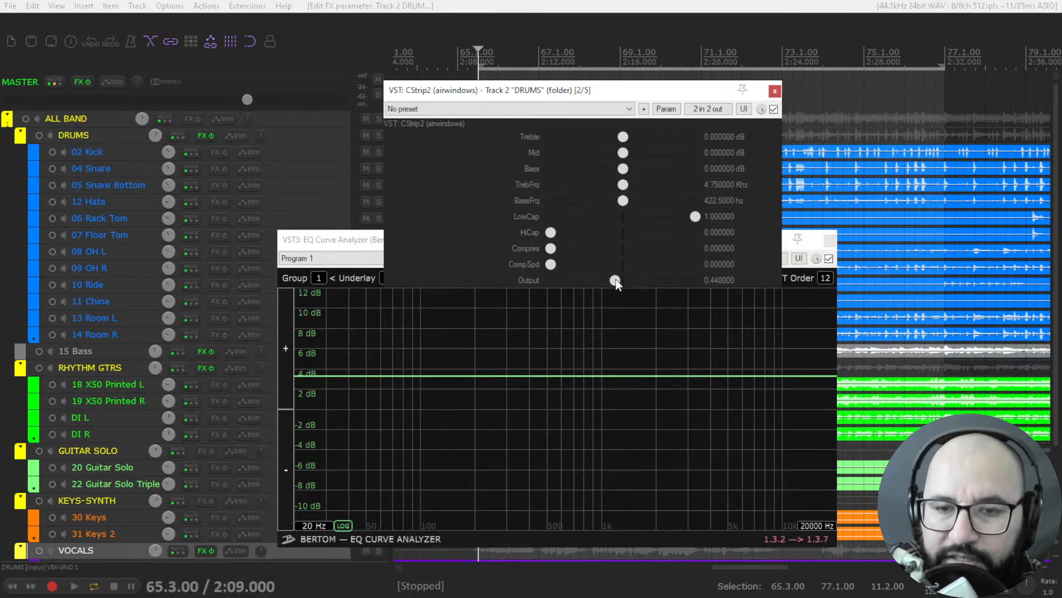
drag(613, 281, 593, 281)
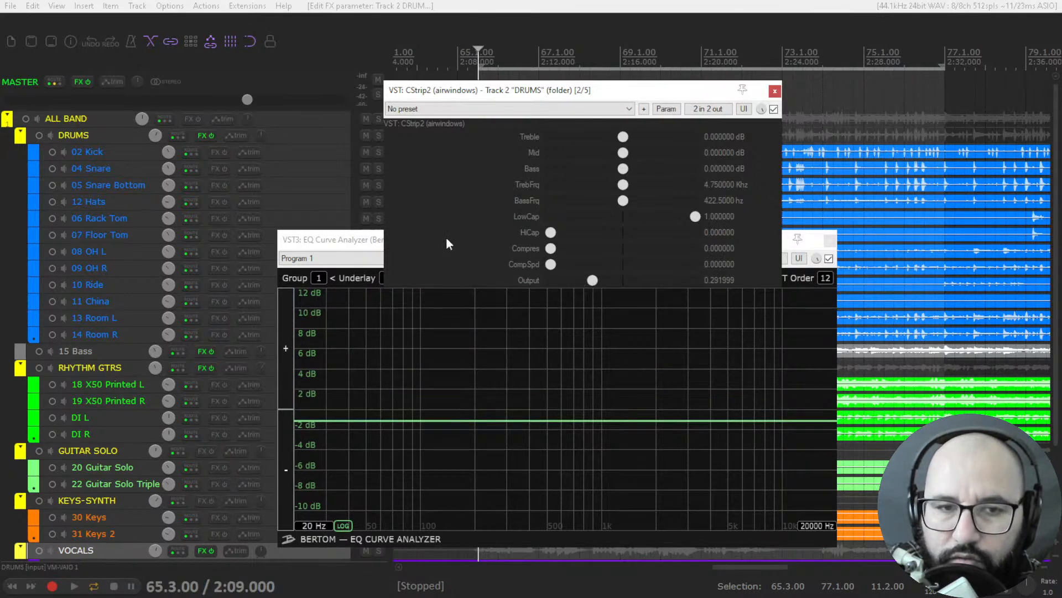
Open BL Gain60 from the DRUMS effects to check its gain, and close it again.
right_click(197, 134)
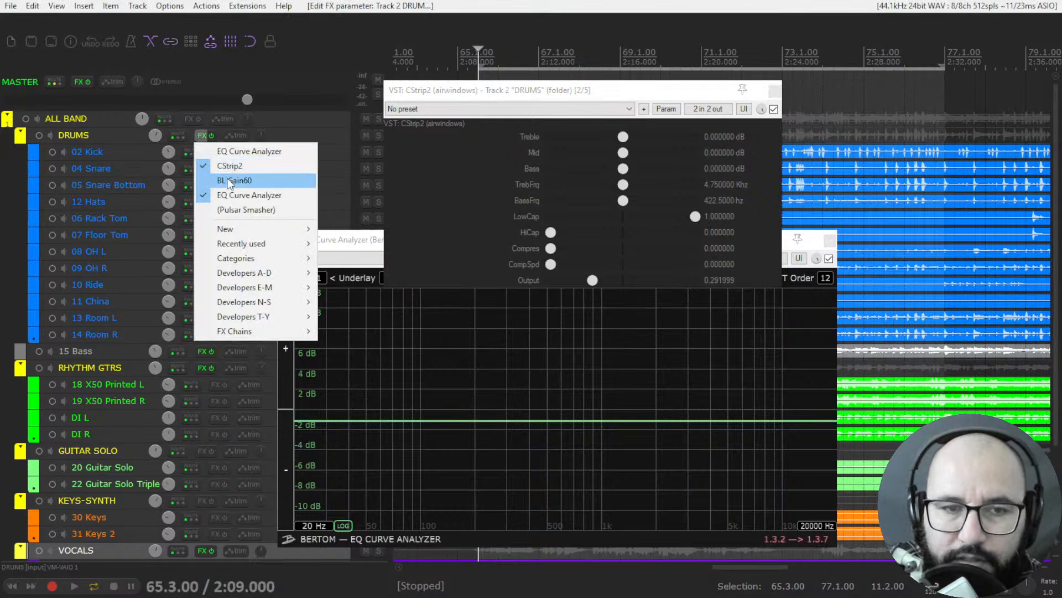
click(238, 178)
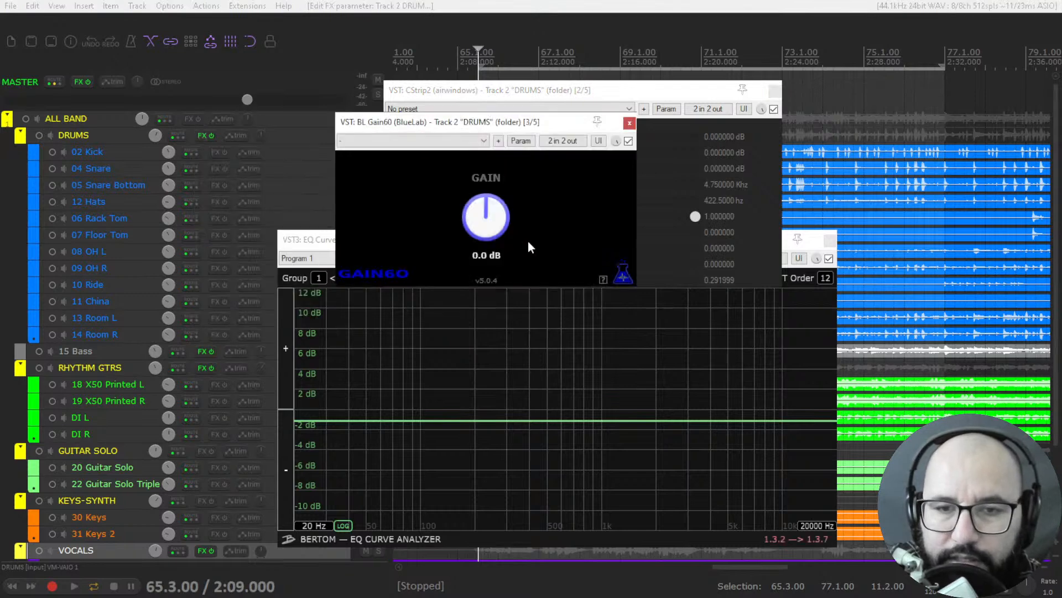
click(629, 123)
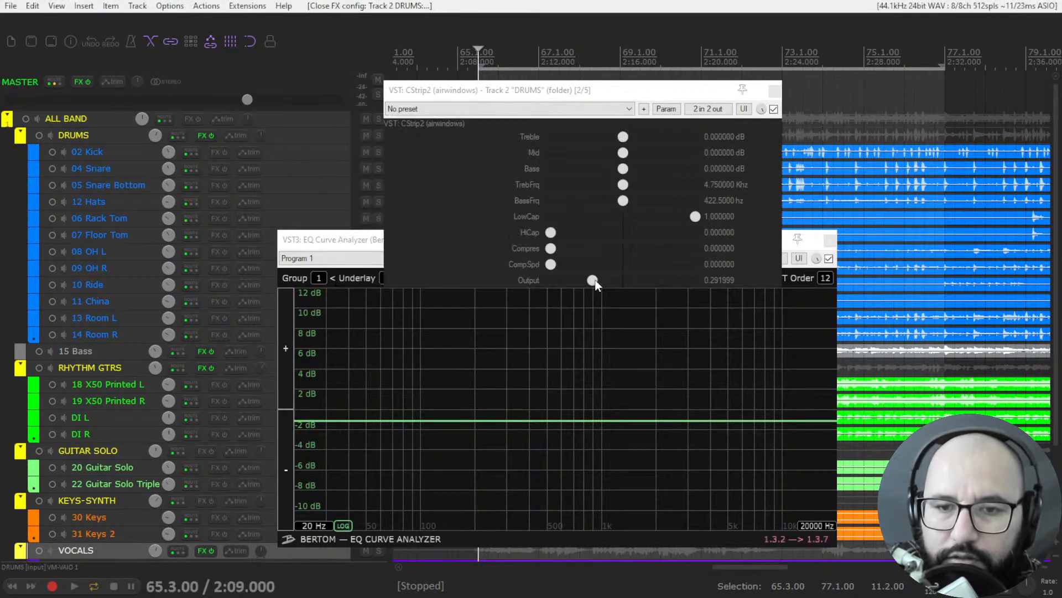
Lower the CStrip2 Output on the DRUMS track to 0.14.
drag(594, 282, 572, 284)
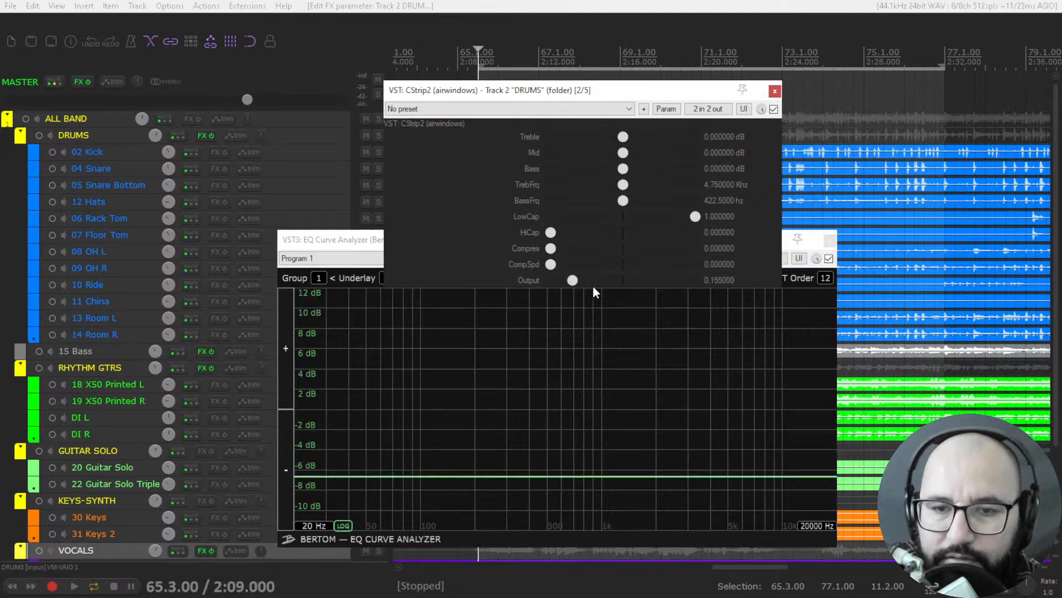
drag(571, 282, 566, 281)
drag(565, 282, 572, 283)
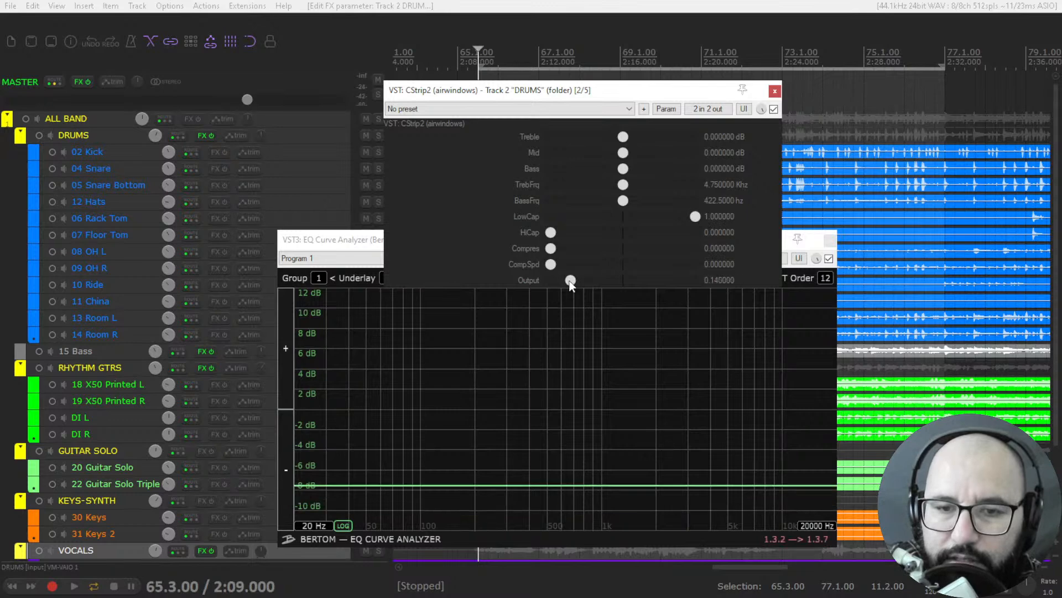
Bypass both EQ Curve Analyzer instances on the DRUMS track and close their windows.
click(829, 259)
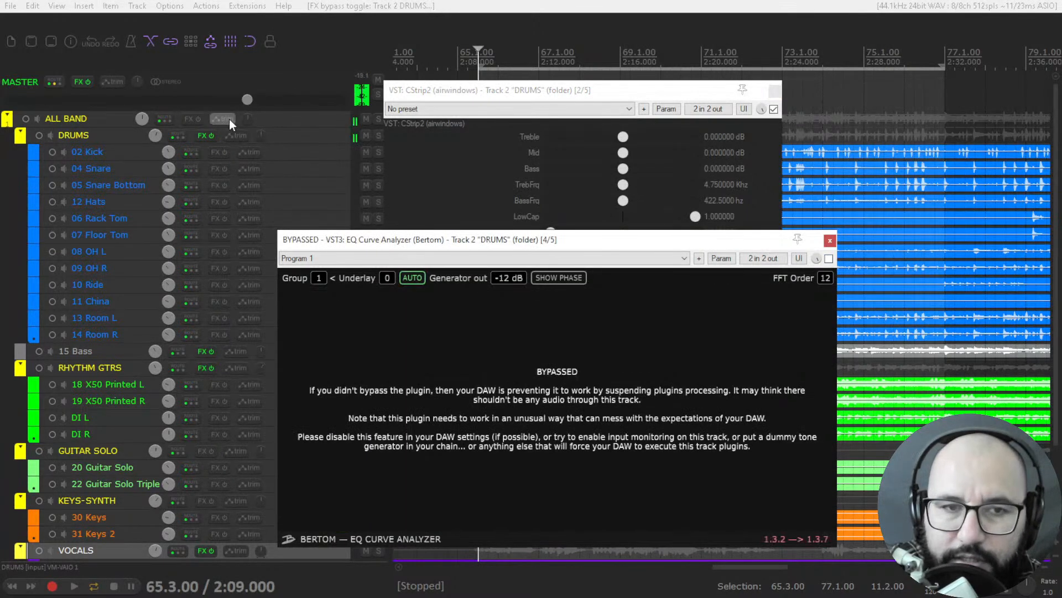
right_click(195, 135)
right_click(198, 131)
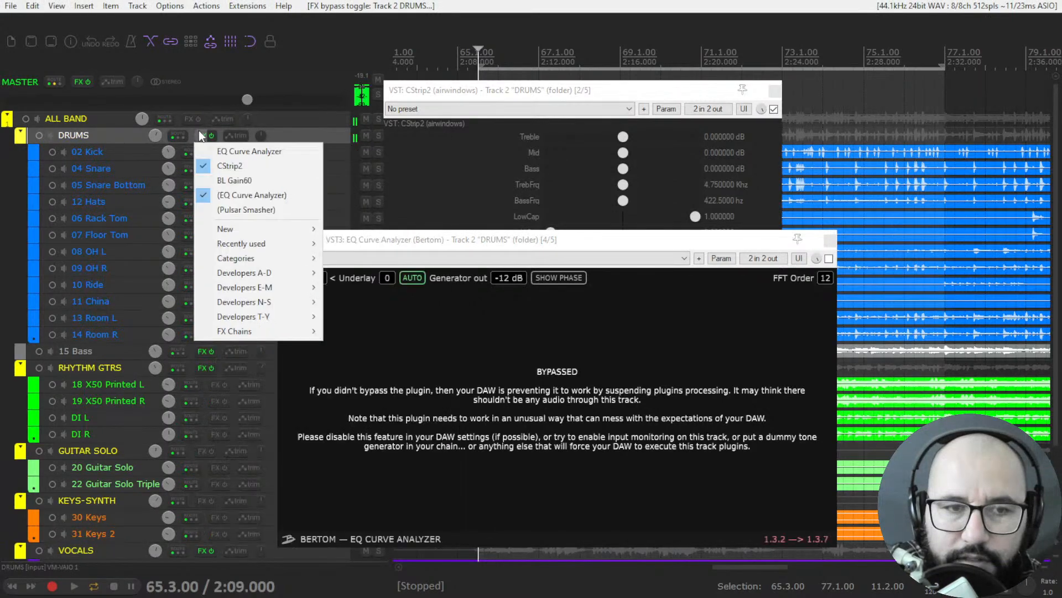
click(213, 150)
click(677, 68)
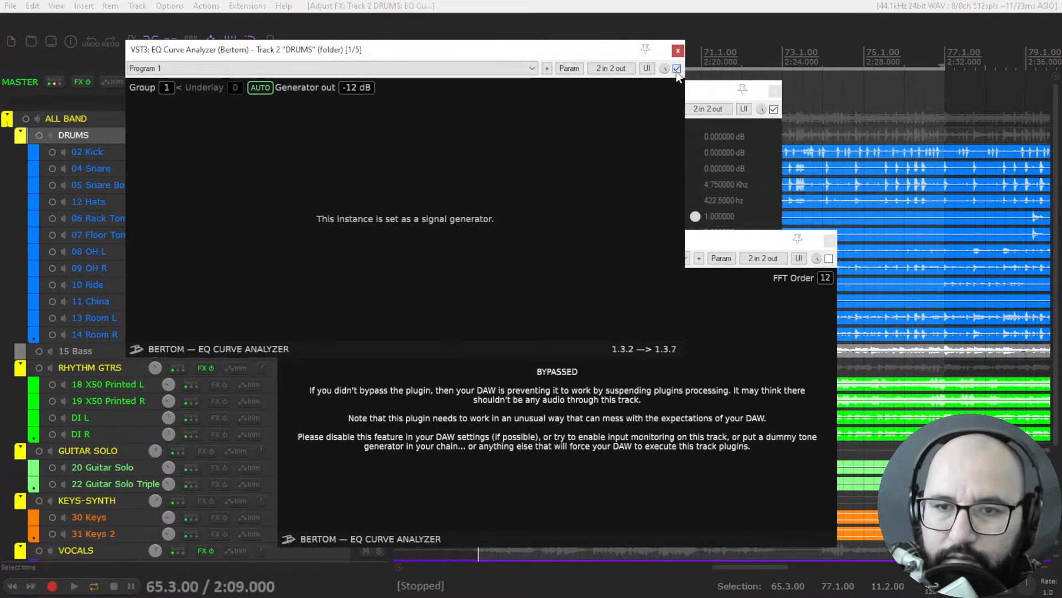
click(678, 51)
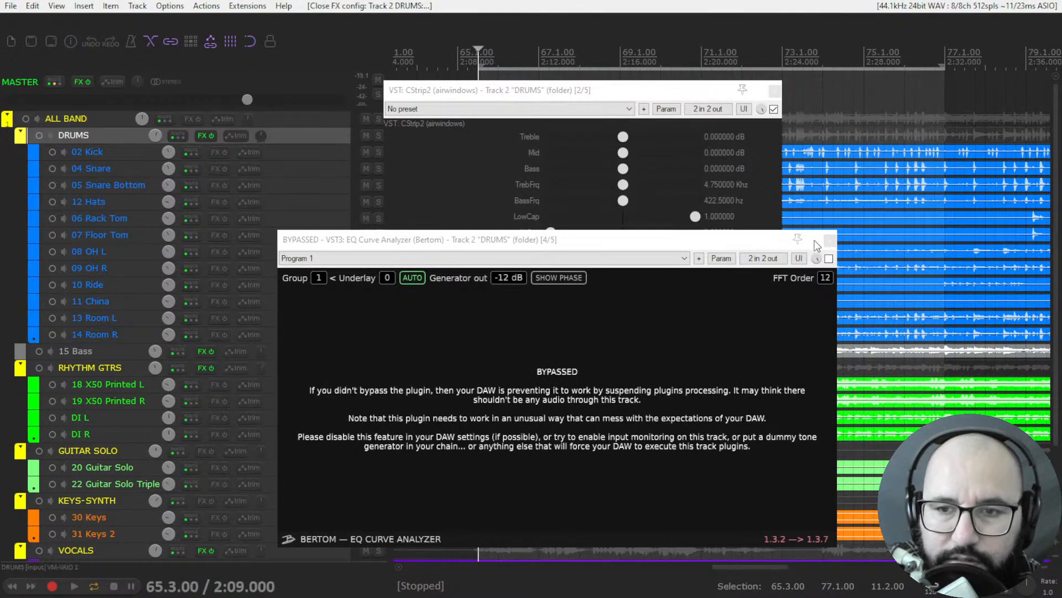
click(830, 240)
Open BL Gain60 on the DRUMS track and arrange its window directly below CStrip2.
right_click(207, 142)
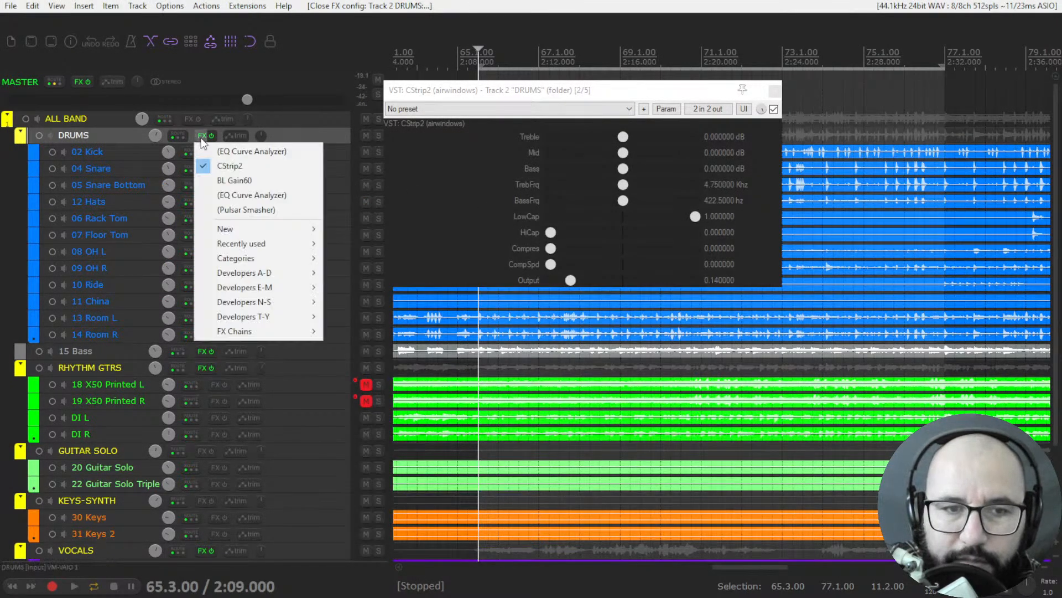
click(218, 181)
drag(477, 125, 625, 306)
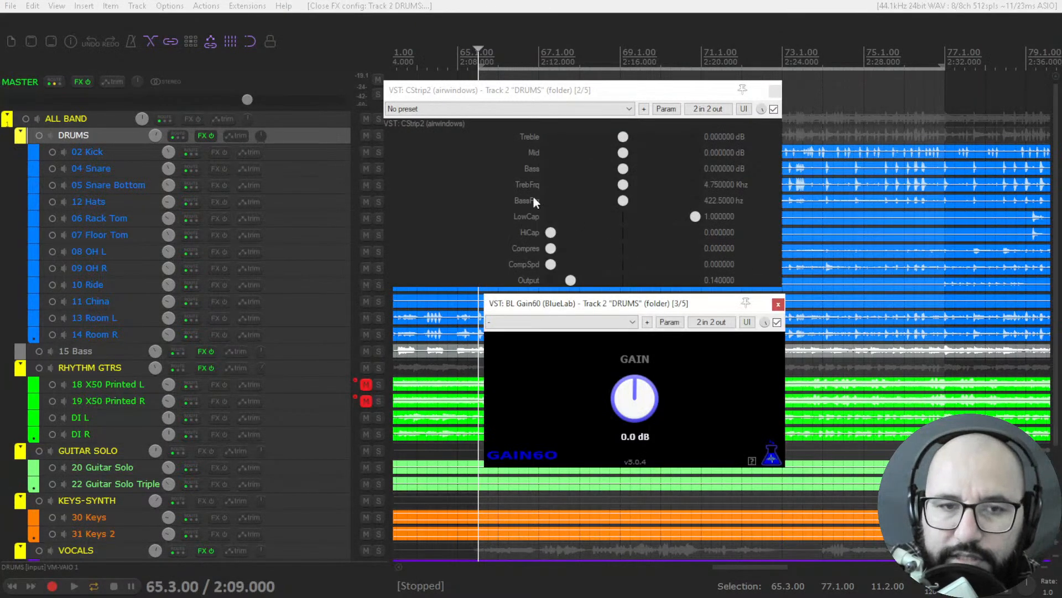
drag(434, 92, 452, 92)
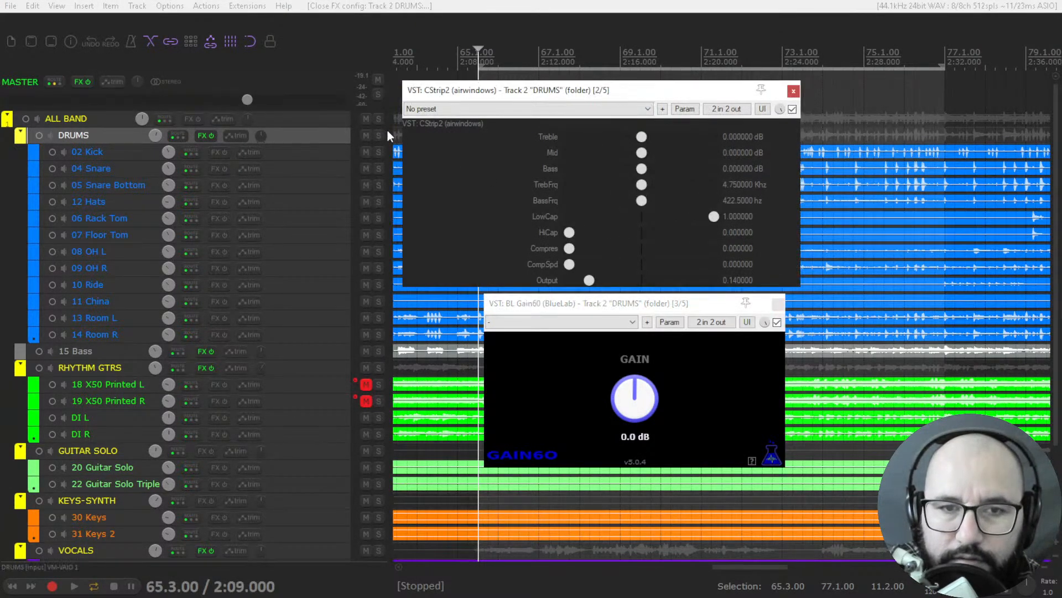
Solo the DRUMS folder track and start playback.
click(378, 136)
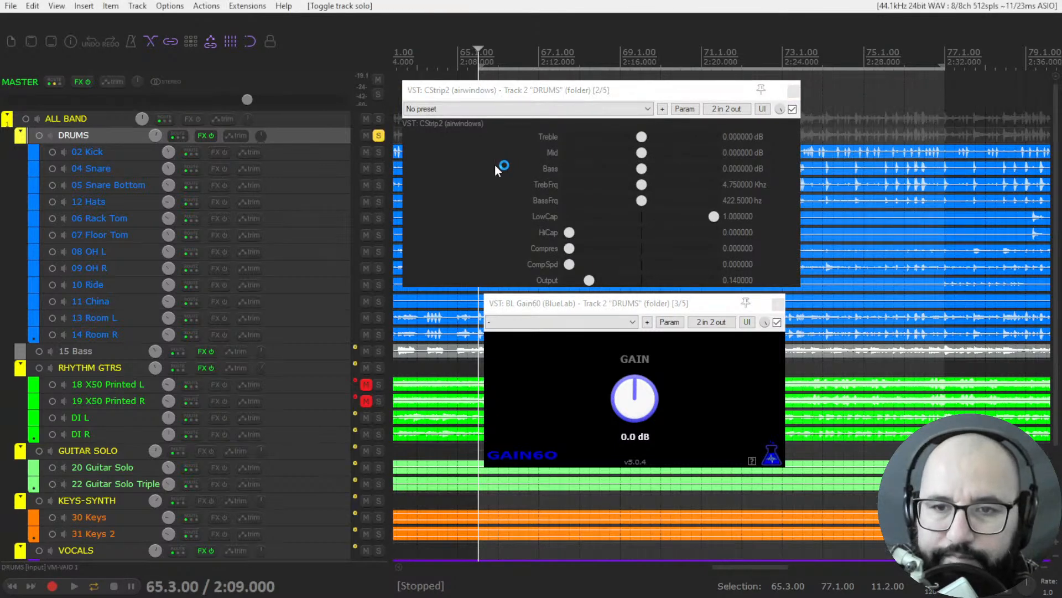
key(space)
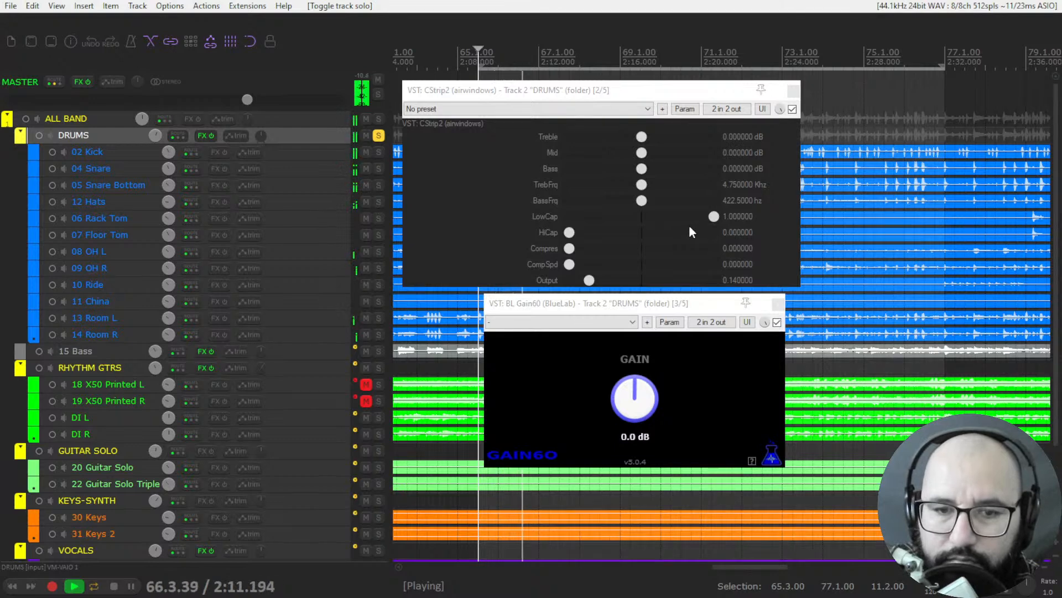
Boost the drums' Treble to about 6.8 dB and set TrebFrq to about 6 kHz, keeping BassFrq at 422.5 Hz.
drag(643, 138, 684, 143)
mouse_move(641, 201)
mouse_down()
mouse_move(657, 204)
mouse_move(664, 185)
mouse_move(696, 185)
mouse_move(589, 186)
mouse_move(692, 186)
mouse_move(656, 186)
mouse_up()
double_click(656, 204)
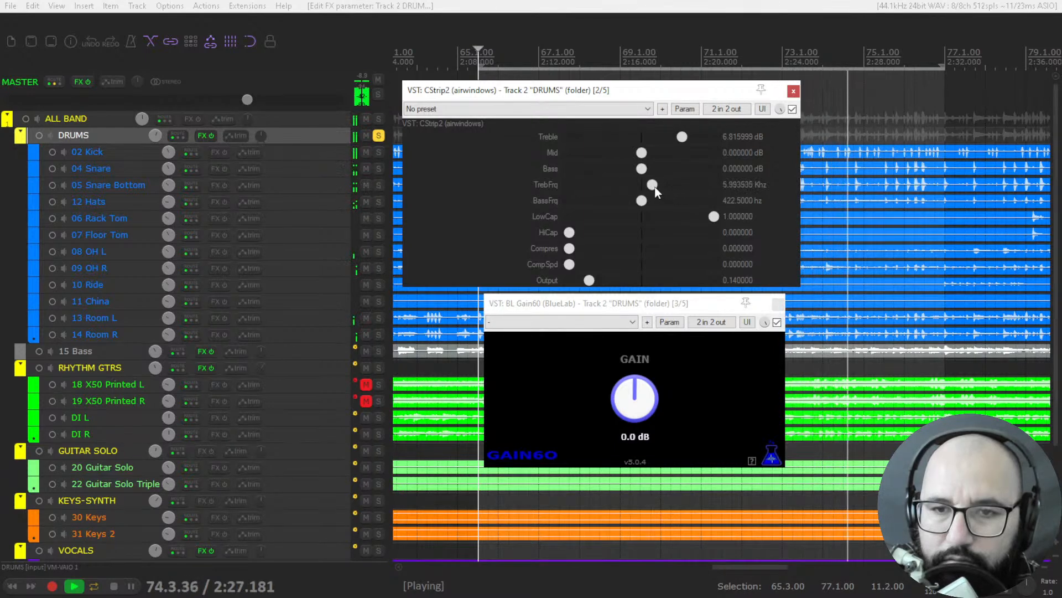
Return Treble to 0 dB and TrebFrq to 4.75 kHz, and boost the drums' Mid to about 6.48 dB, checking against bypass.
mouse_move(684, 137)
mouse_down()
mouse_move(696, 141)
mouse_move(656, 135)
mouse_move(669, 146)
mouse_up()
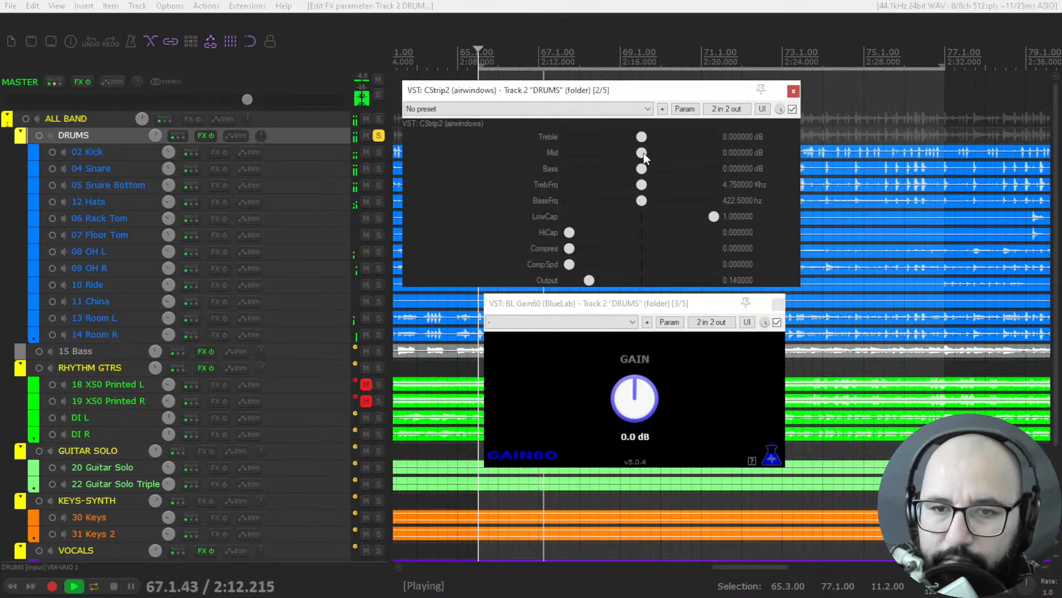
drag(643, 152, 683, 158)
click(792, 110)
click(792, 109)
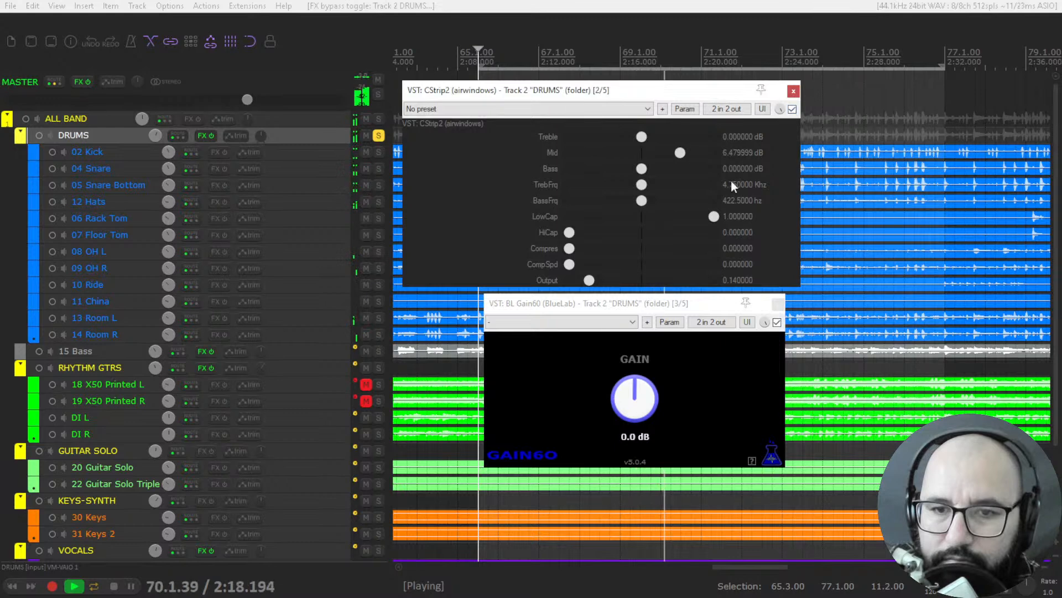
Raise the CStrip2 Output to 0.25 and compare the boosted mids with the plug-in bypassed and enabled.
drag(597, 279, 609, 288)
click(792, 109)
click(792, 109)
Cut the drums' Mid to about -2.88 dB by ear, comparing against the bypassed CStrip2 during playback.
drag(680, 153, 624, 153)
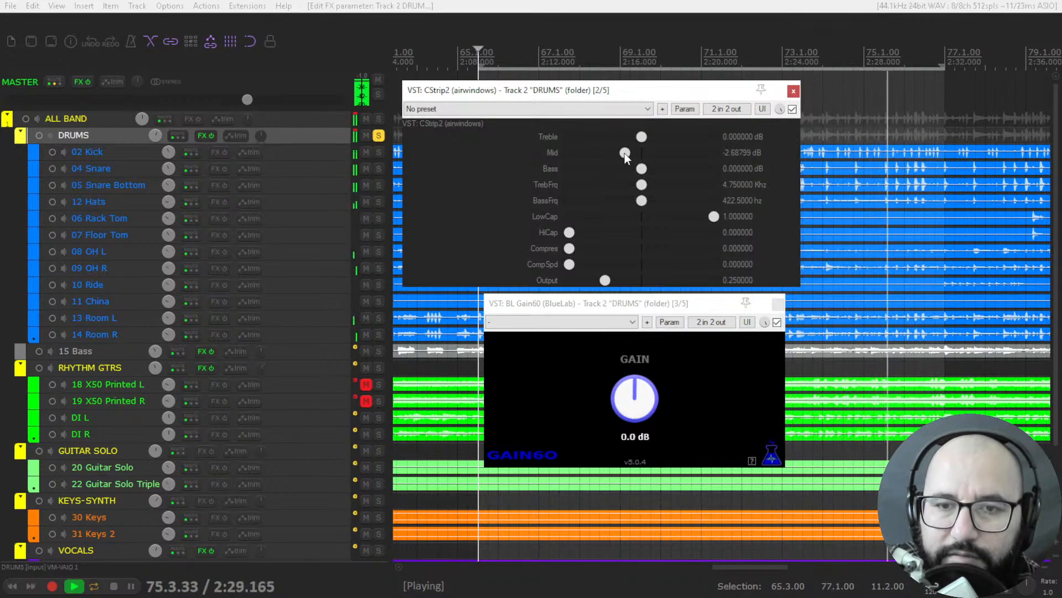
key(space)
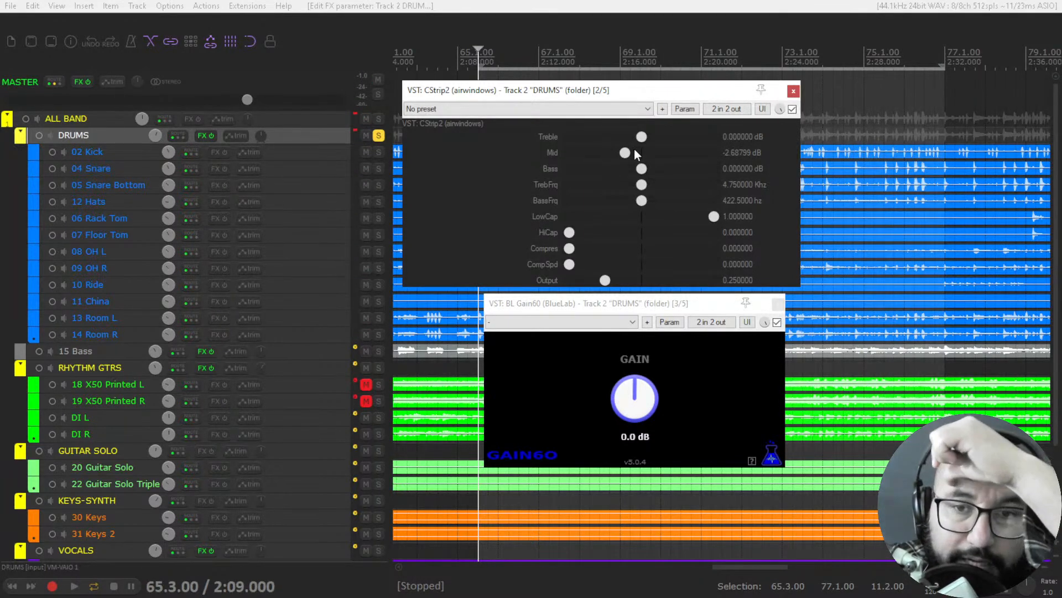
mouse_move(626, 155)
mouse_down()
mouse_move(608, 156)
mouse_move(619, 155)
mouse_up()
key(space)
click(792, 109)
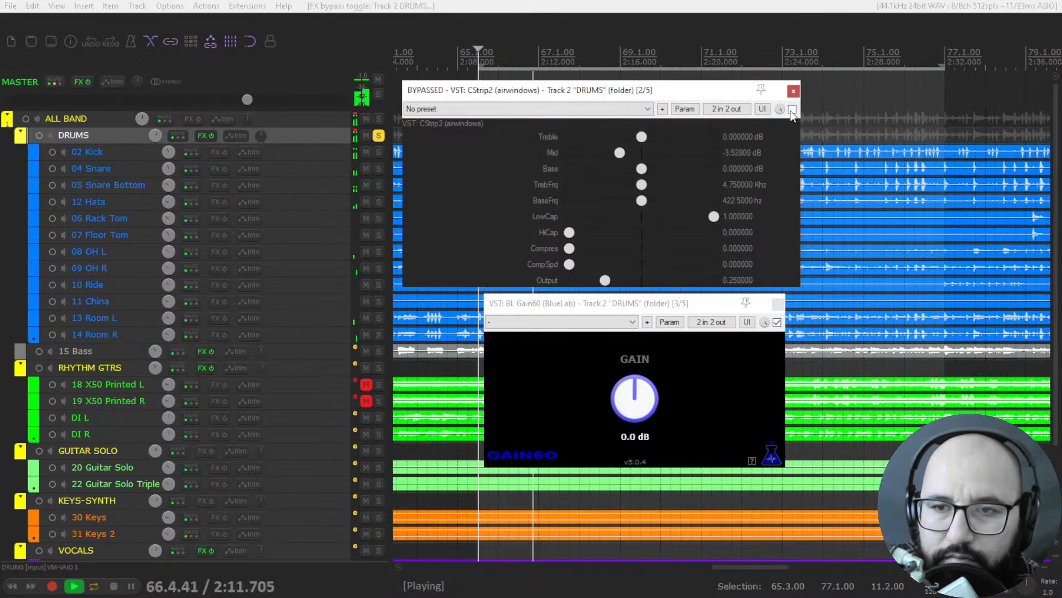
click(793, 109)
drag(620, 152, 626, 156)
key(space)
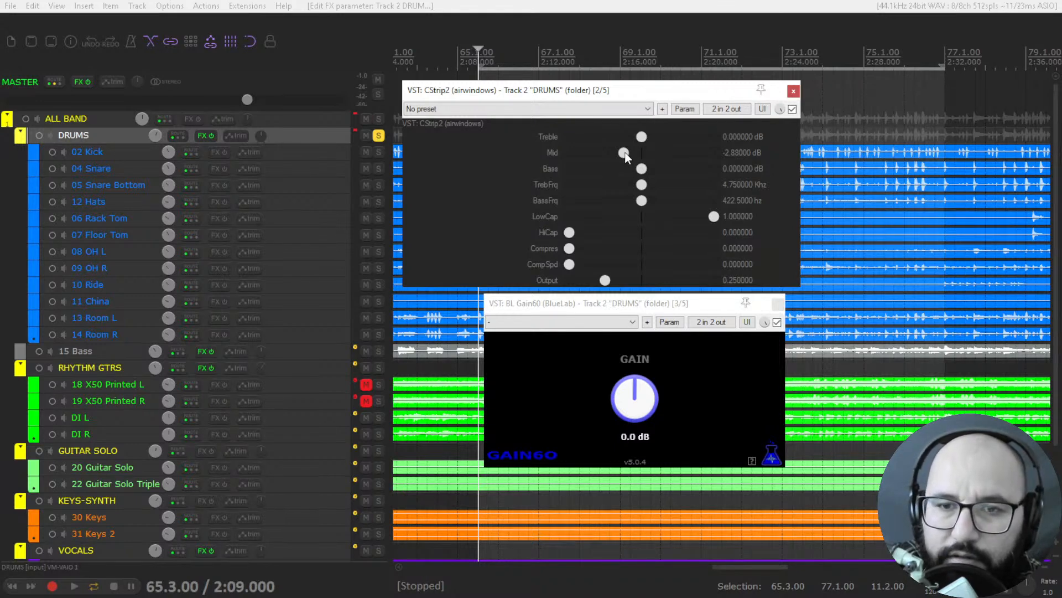
Boost Bass to about 3.48 dB with BassFrq at about 407 Hz and compare against the bypassed CStrip2.
key(space)
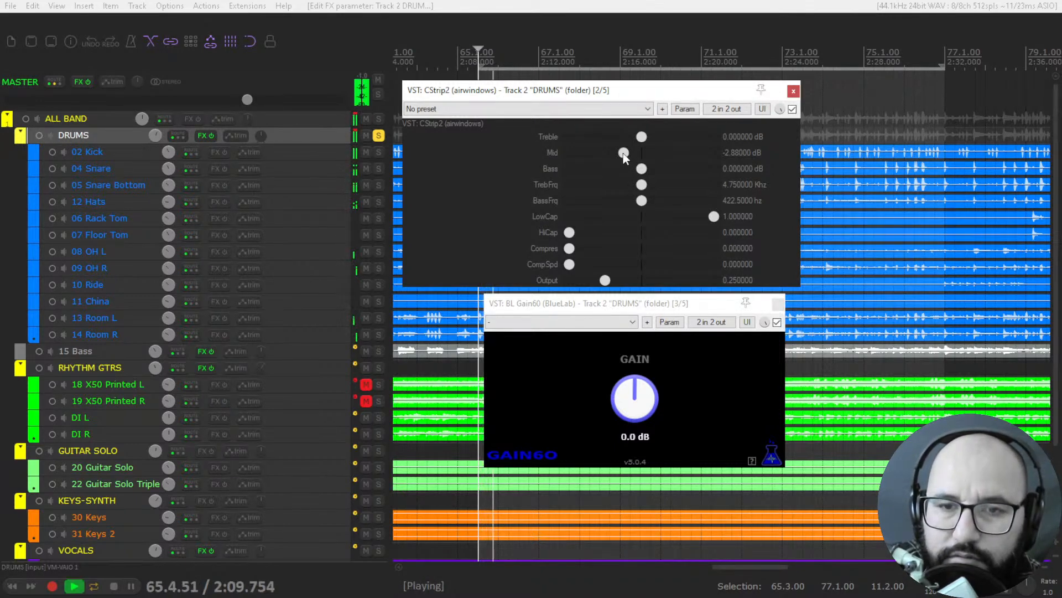
drag(647, 167, 637, 205)
drag(666, 168, 665, 170)
click(793, 109)
click(792, 109)
key(space)
Try LowCap and HiCap on the drums, returning them to 1.0 and 0, and raise Output to about 0.318.
key(space)
click(712, 217)
mouse_move(570, 233)
mouse_down()
mouse_move(626, 236)
mouse_move(569, 233)
mouse_up()
mouse_move(699, 220)
mouse_down()
mouse_move(662, 219)
mouse_move(714, 219)
mouse_up()
drag(607, 281, 616, 282)
click(792, 110)
click(792, 110)
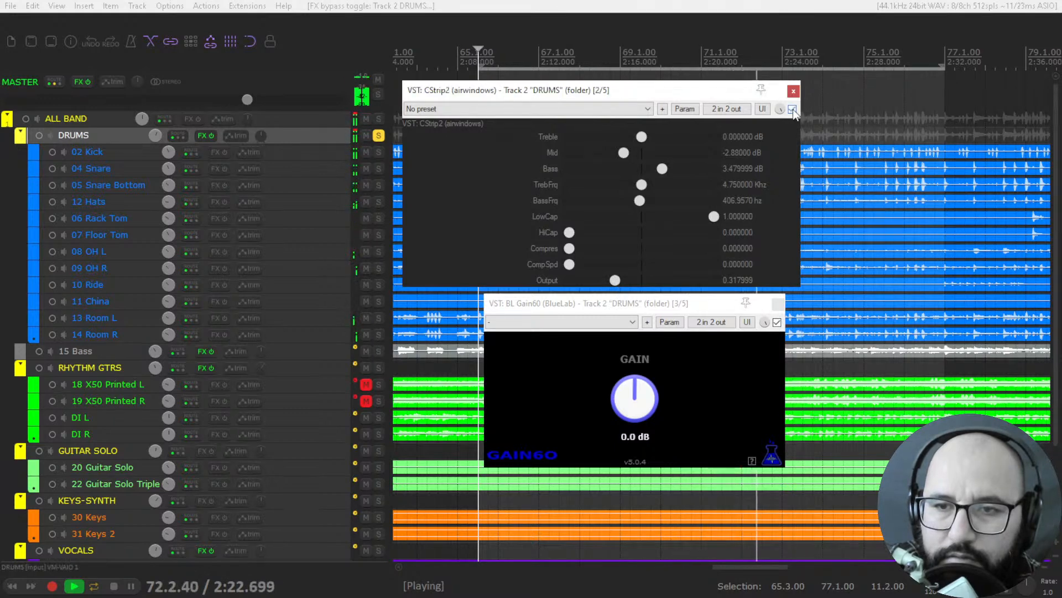
key(space)
Play the drums and set Compres to about 0.701 and CompSpd to about 0.633, comparing against the bypassed signal.
key(space)
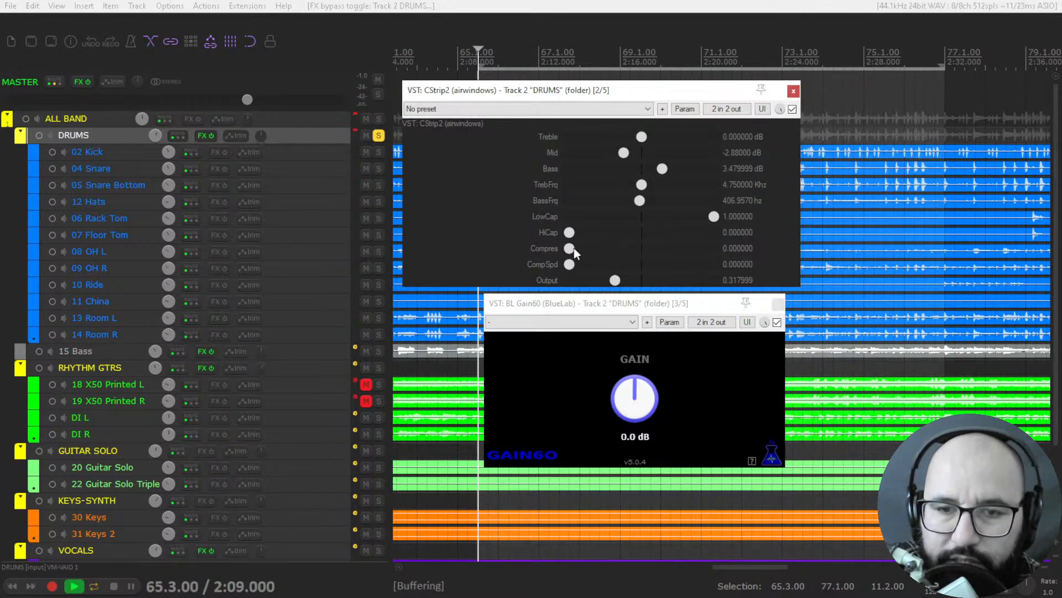
drag(569, 248, 660, 264)
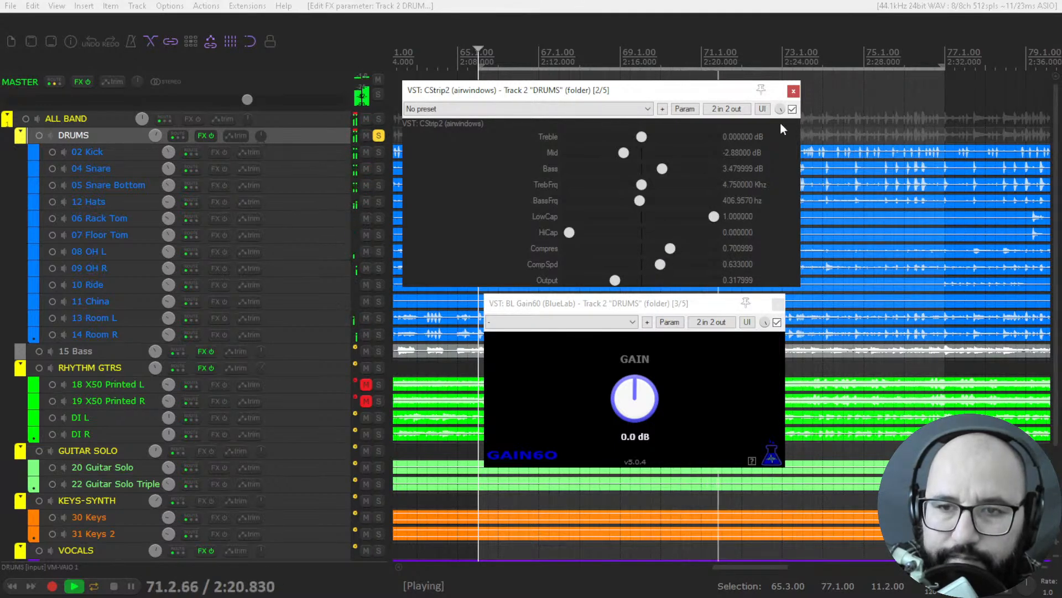
click(793, 109)
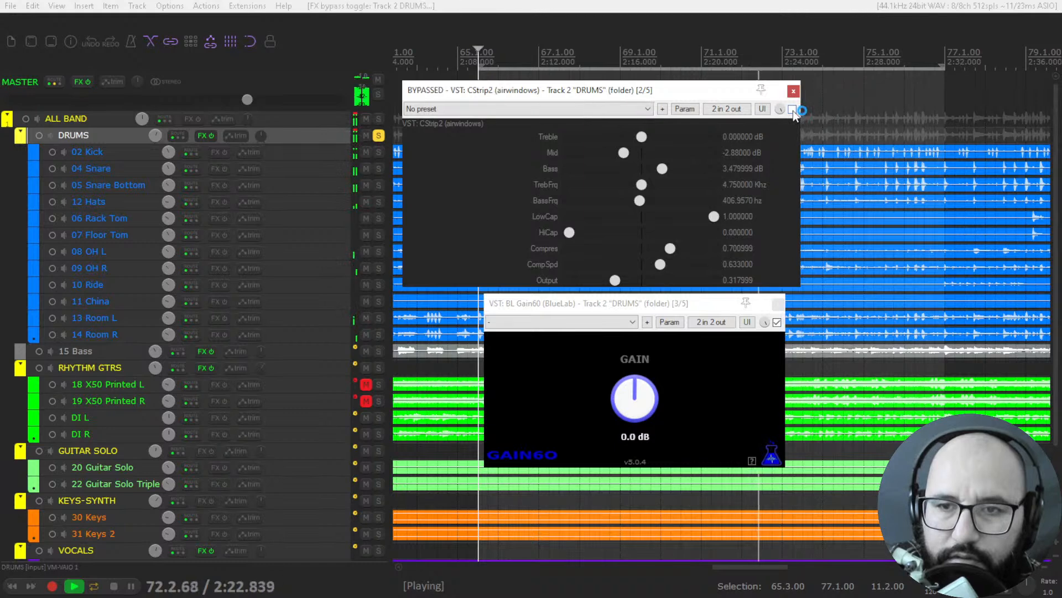
click(793, 109)
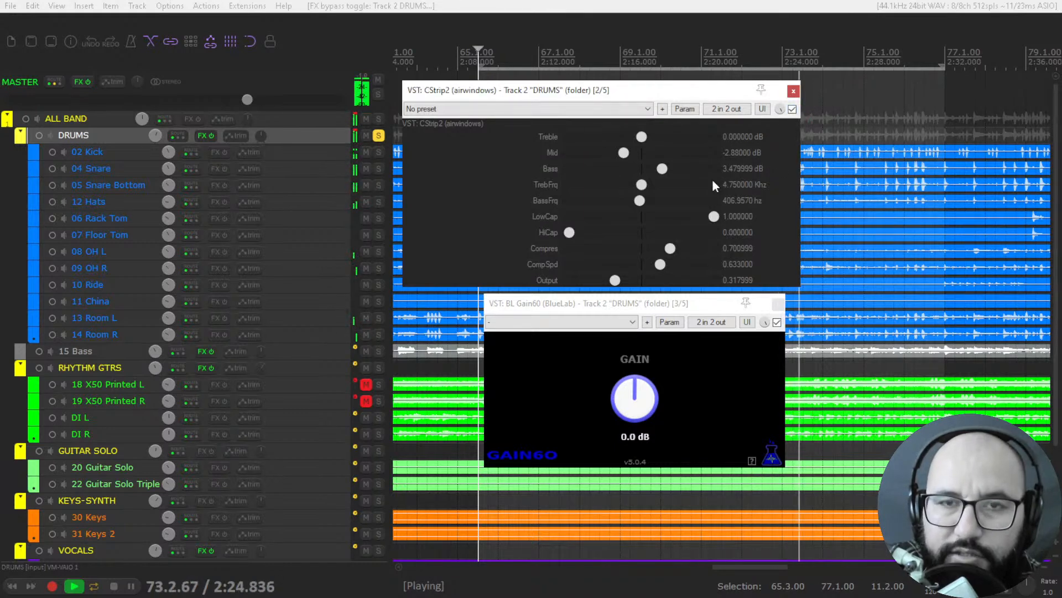
key(space)
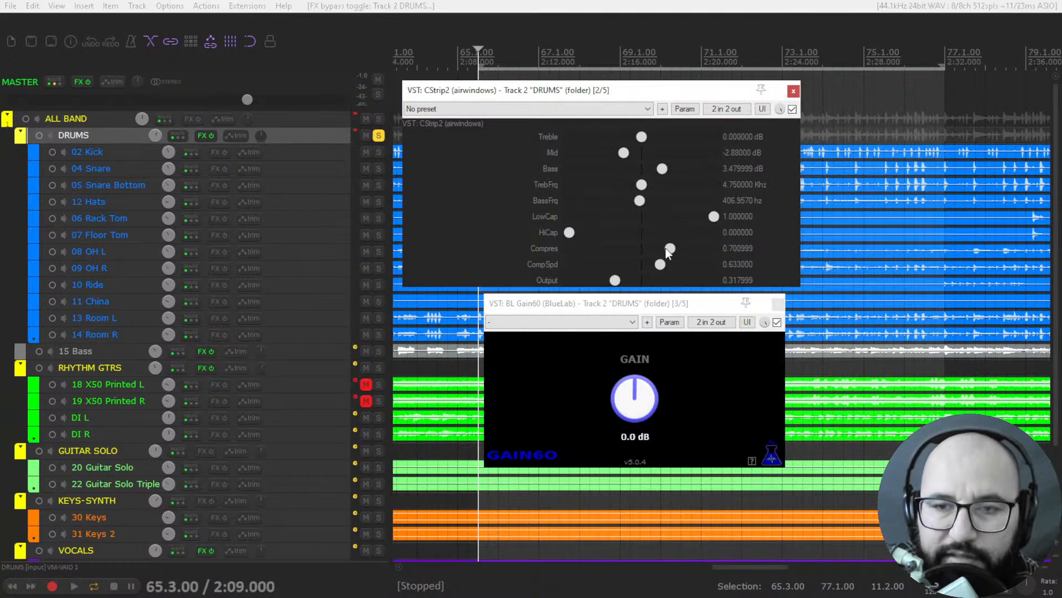
Adjust the drum compression to about 0.714 Compres and 0.678 CompSpd, comparing with CStrip2 bypassed and enabled.
key(space)
click(792, 109)
click(792, 109)
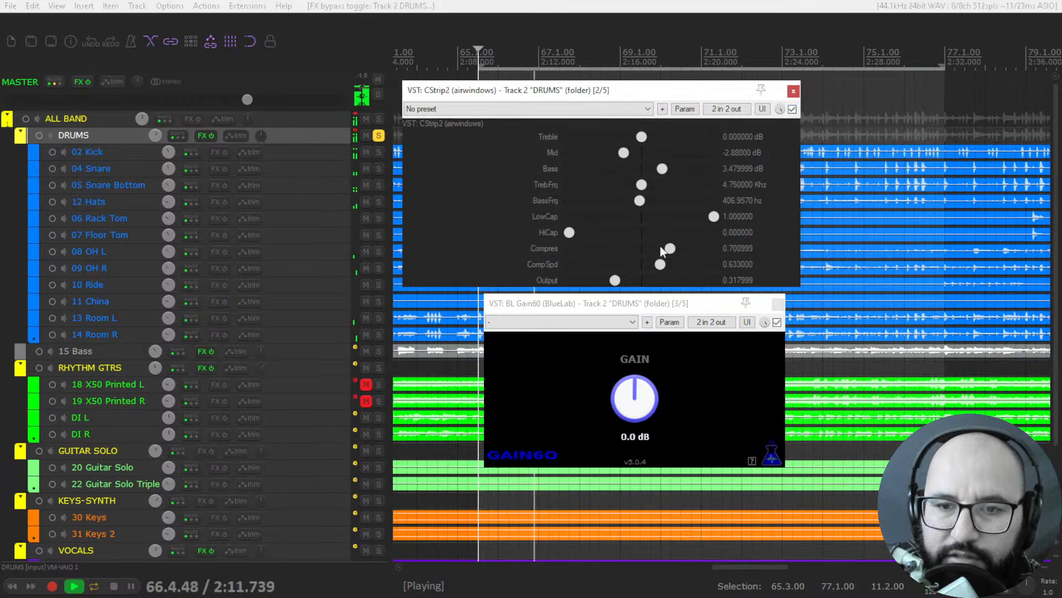
mouse_move(662, 265)
mouse_down()
mouse_move(686, 269)
mouse_move(667, 269)
mouse_up()
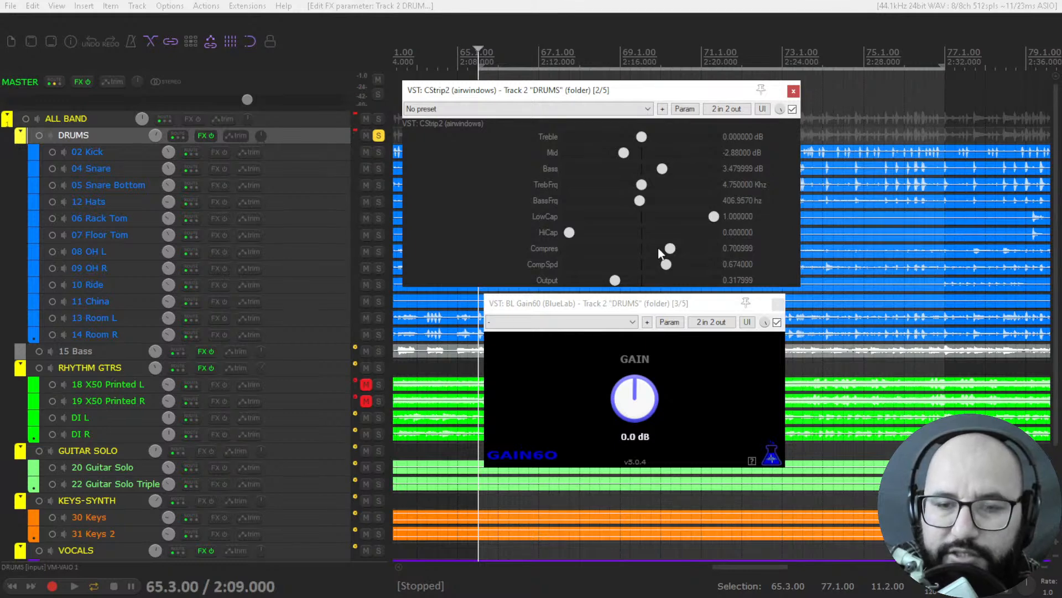
drag(673, 248, 669, 264)
key(space)
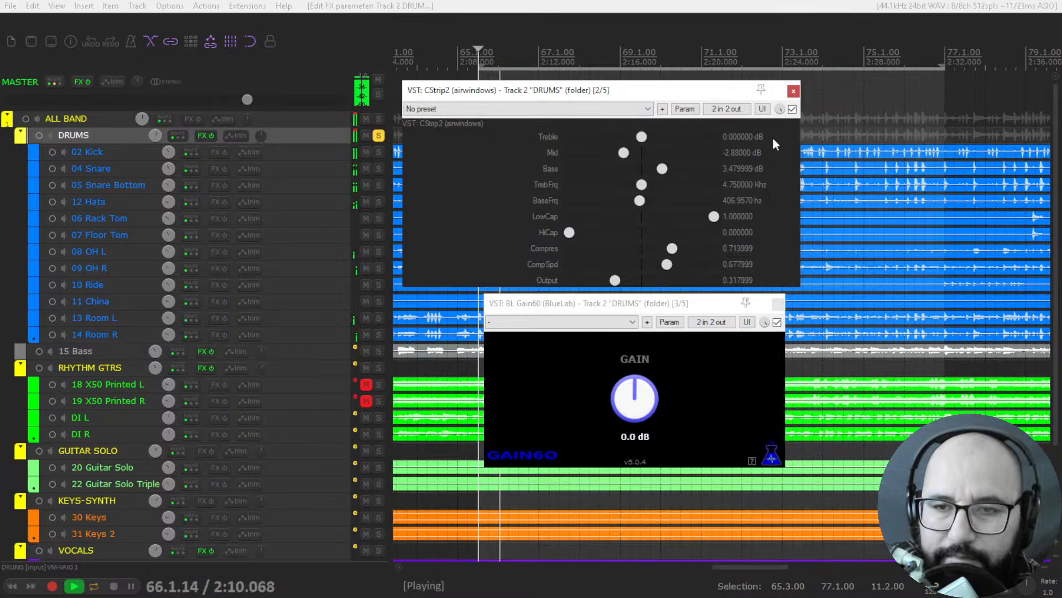
click(793, 111)
click(793, 111)
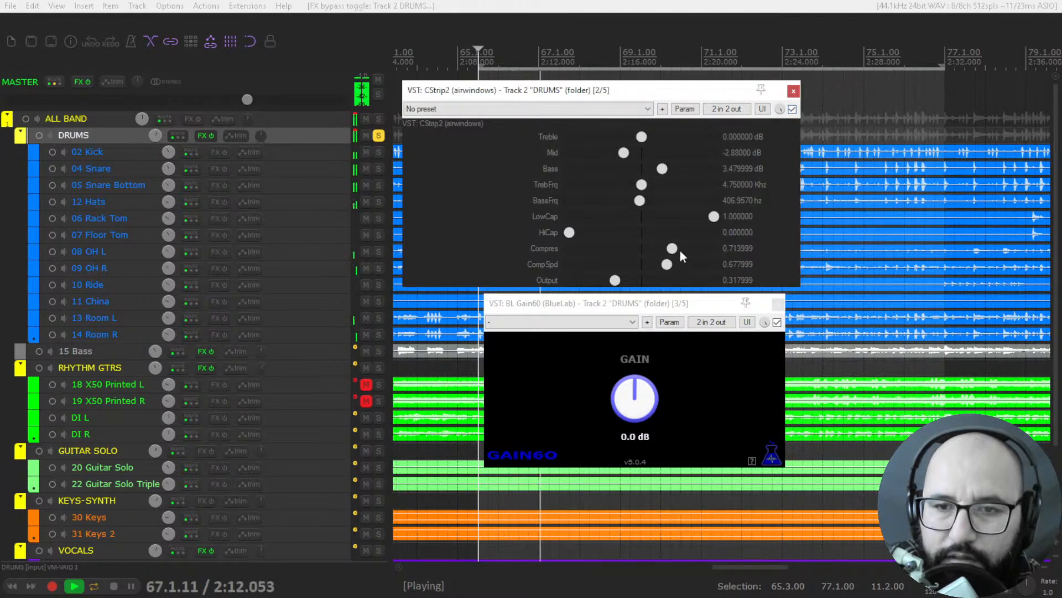
key(space)
Increase Compres to about 0.736 with CompSpd at about 0.673, and compare the drums with CStrip2 bypassed and enabled.
drag(678, 250, 667, 261)
key(space)
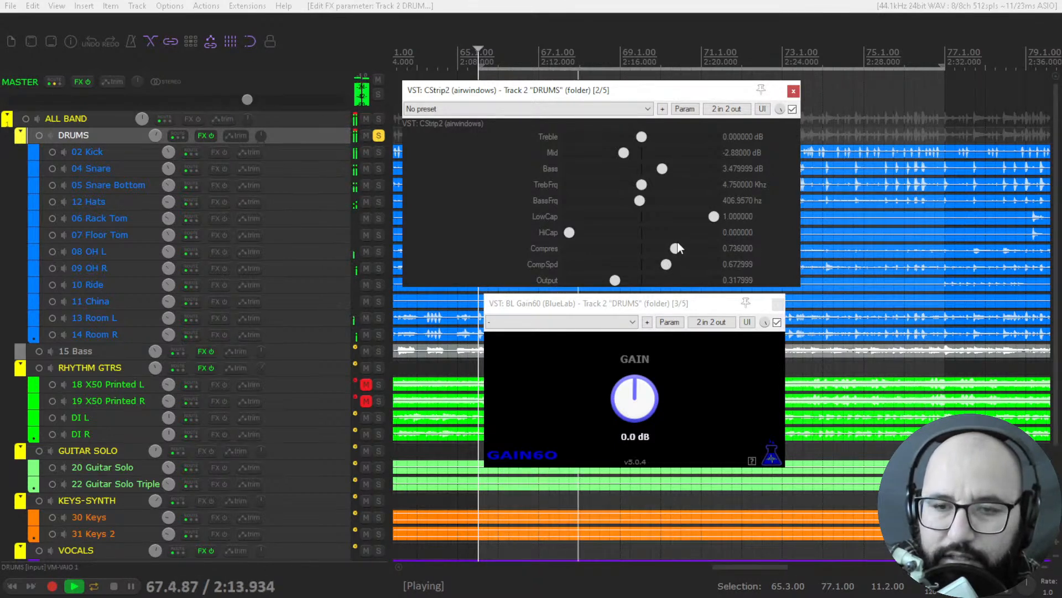
click(792, 109)
click(793, 109)
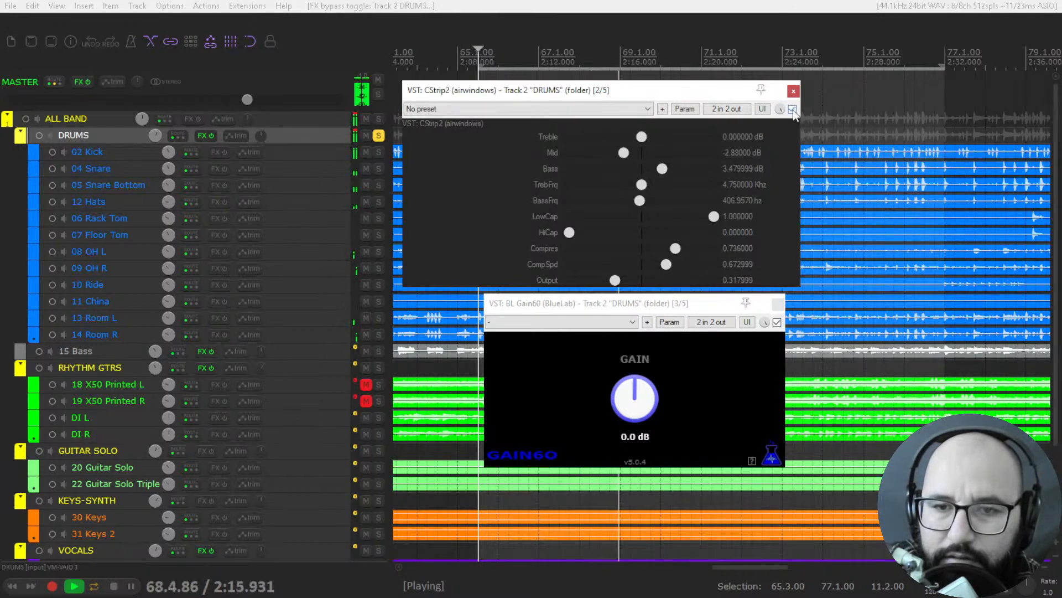
key(space)
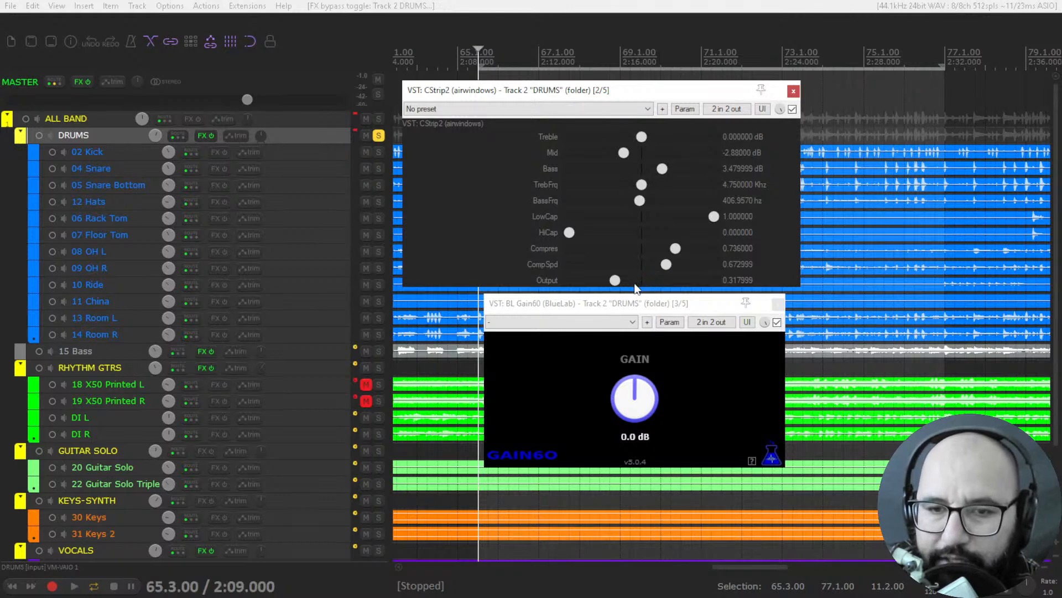
Raise the CStrip2 Output to about 0.538 during playback and compare the level with the plug-in bypassed.
key(space)
mouse_move(641, 281)
mouse_down()
mouse_move(625, 286)
mouse_move(653, 290)
mouse_up()
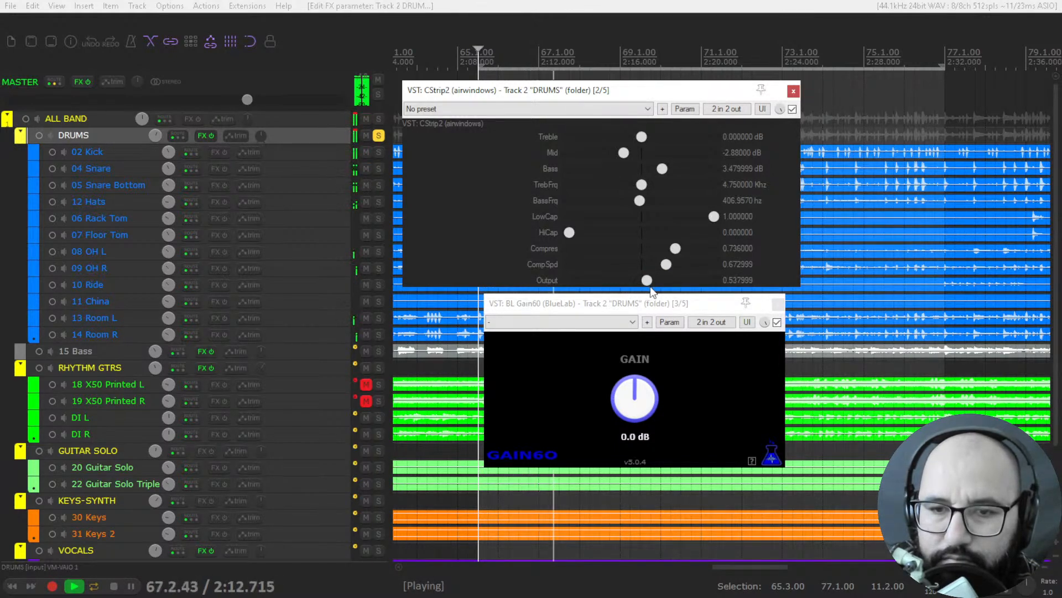
click(792, 109)
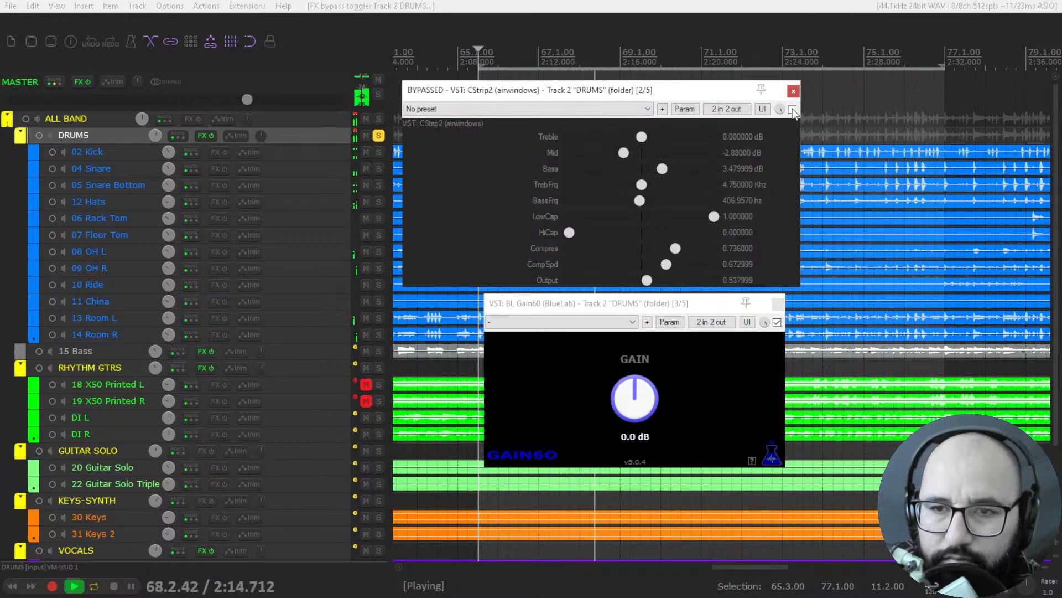
click(792, 109)
Push the CStrip2 Output to about 0.726, lower BL Gain60 to -6.7 dB to compensate, and compare against bypass.
drag(619, 410, 622, 420)
drag(649, 282, 676, 285)
drag(635, 393, 637, 391)
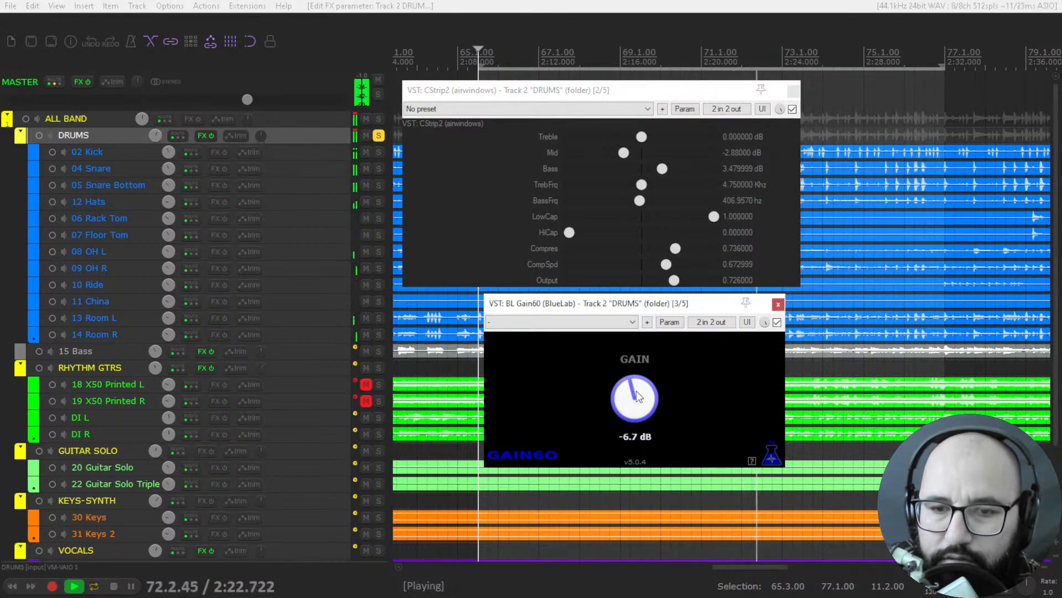
click(792, 109)
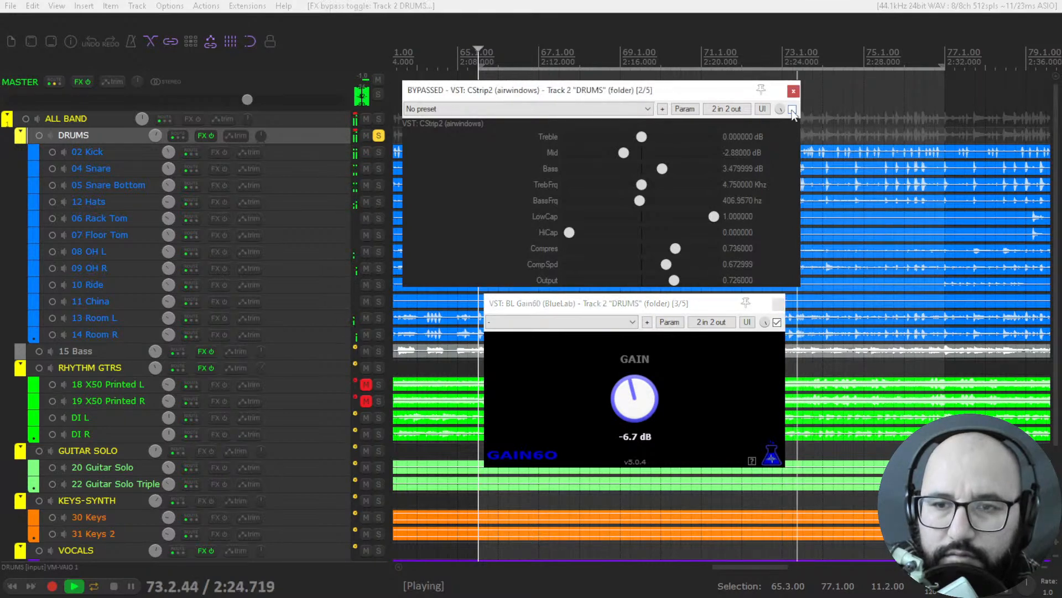
click(792, 109)
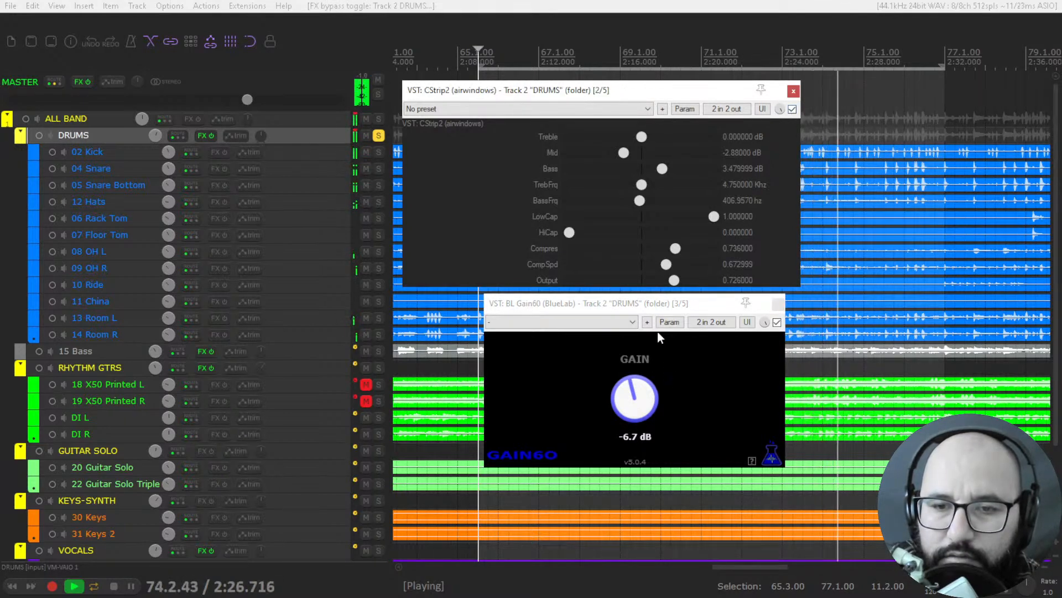
Set BL Gain60 to -4.2 dB and the CStrip2 Output to about 0.821, comparing the drums with CStrip2 bypassed.
drag(646, 389, 647, 384)
key(space)
click(675, 281)
key(space)
drag(691, 281, 692, 288)
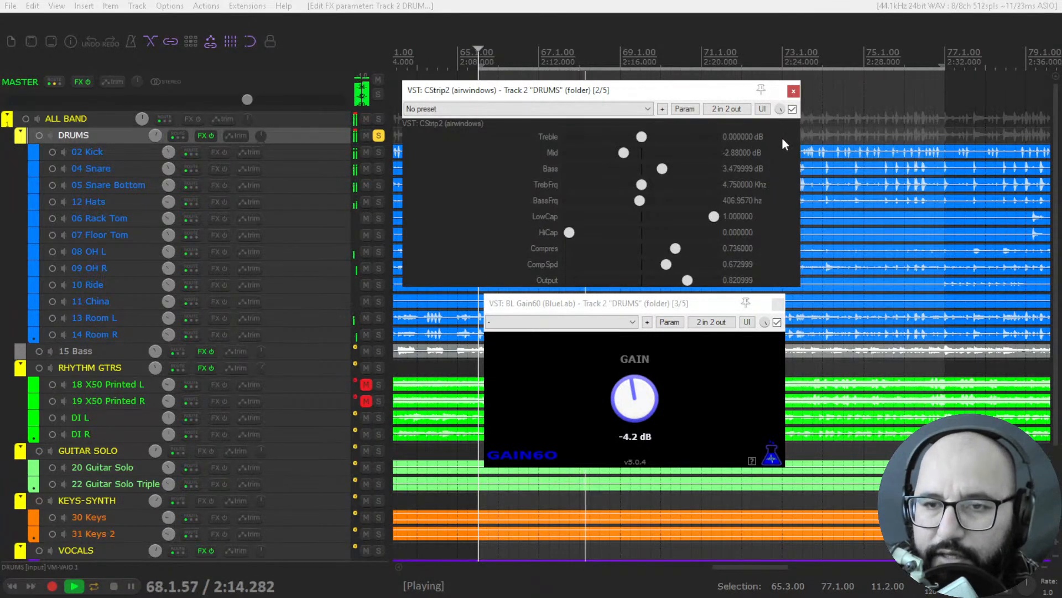
click(792, 109)
click(792, 109)
Lower BL Gain60 to -8.7 dB and compare the drums with both CStrip2 and BL Gain60 bypassed and re-enabled.
drag(634, 397, 630, 413)
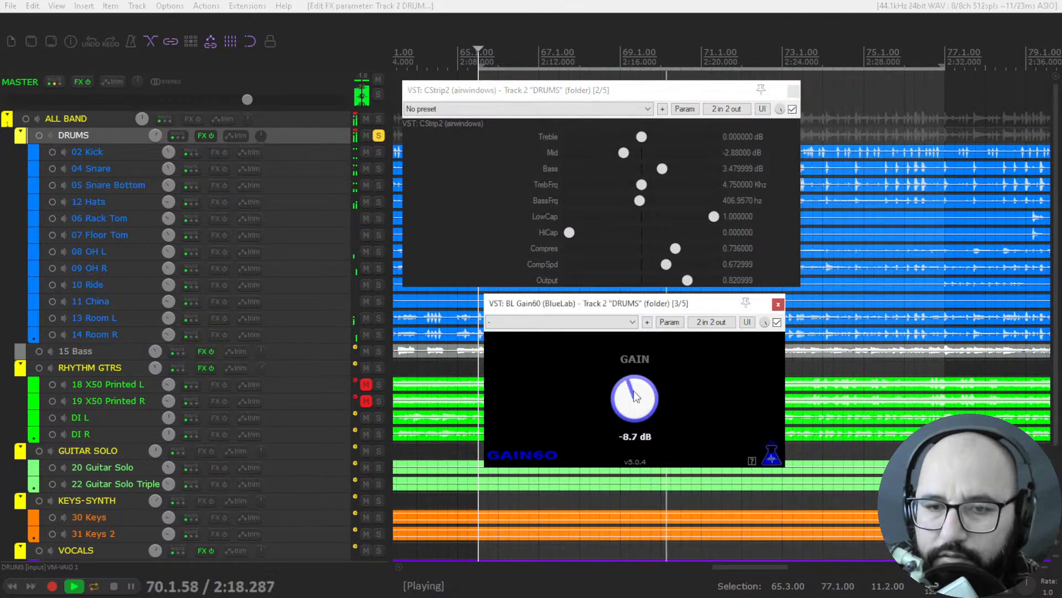
click(777, 322)
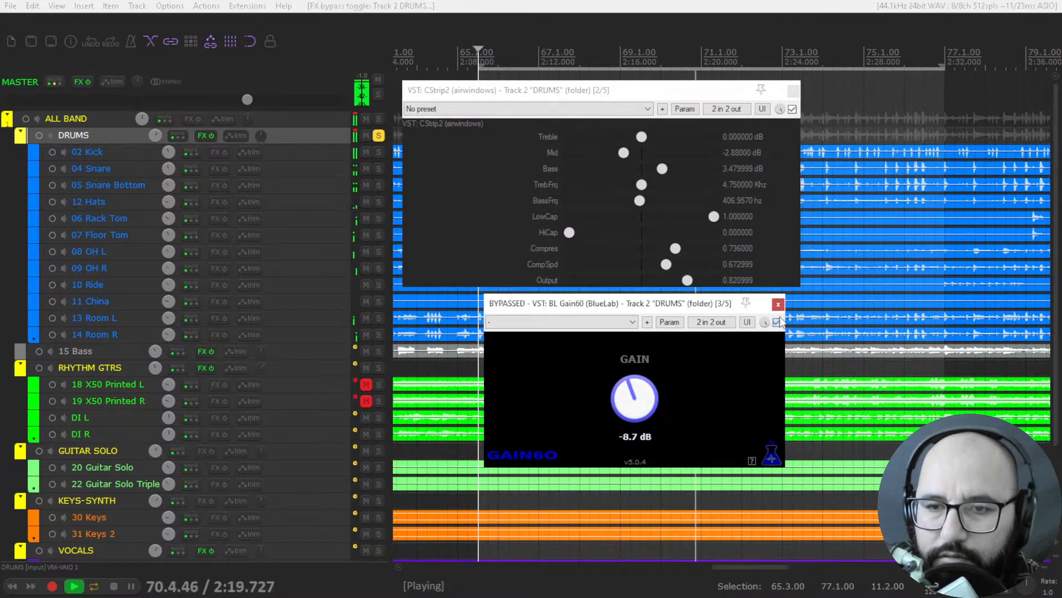
click(792, 110)
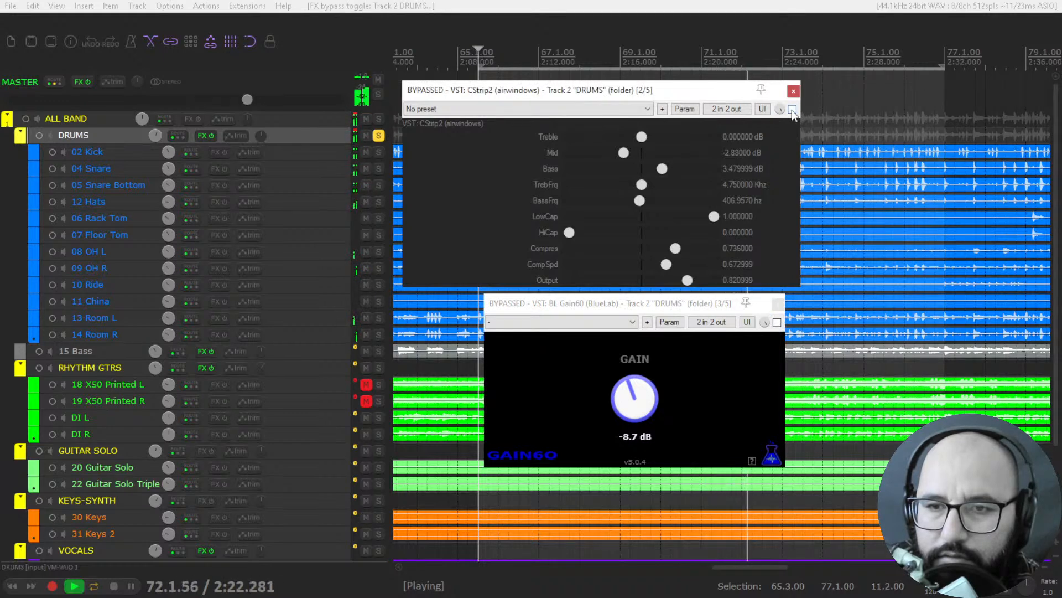
click(777, 322)
click(792, 109)
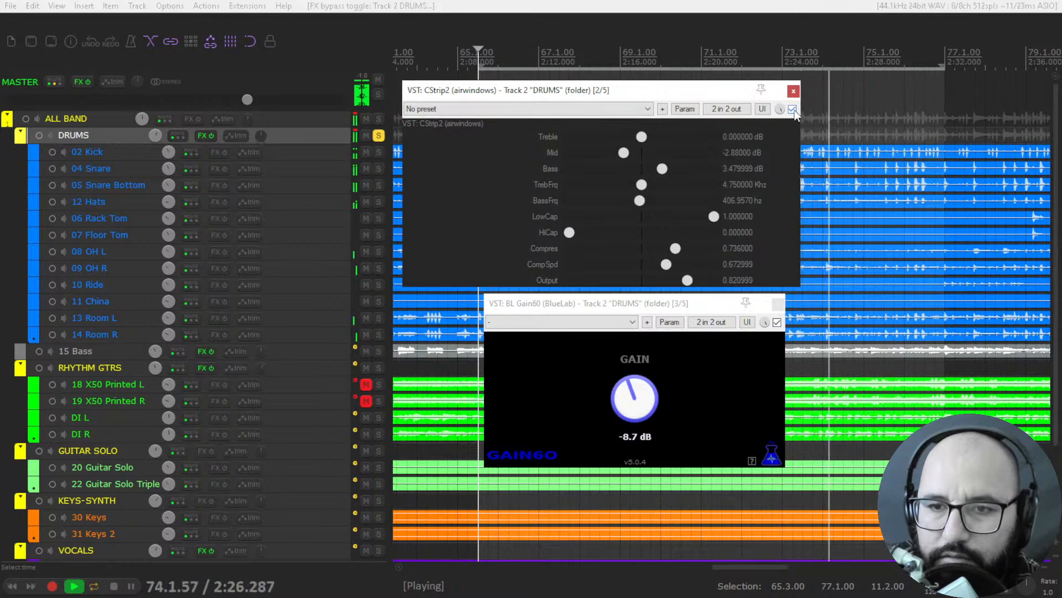
Toggle the CStrip2 bypass once more, raise its Output to about 0.834, and stop playback.
click(793, 109)
click(793, 110)
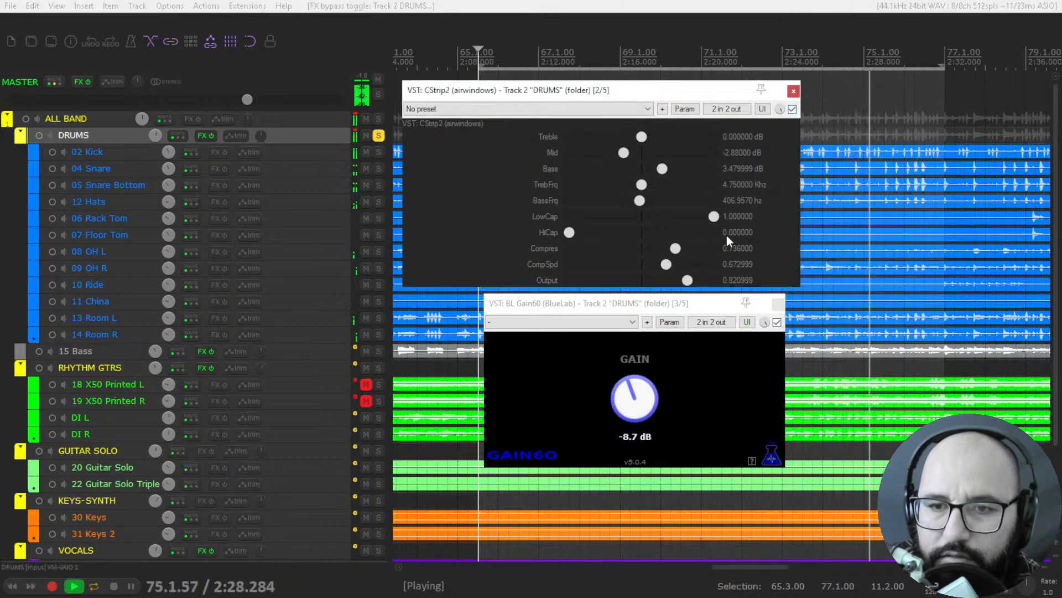
drag(689, 280, 692, 280)
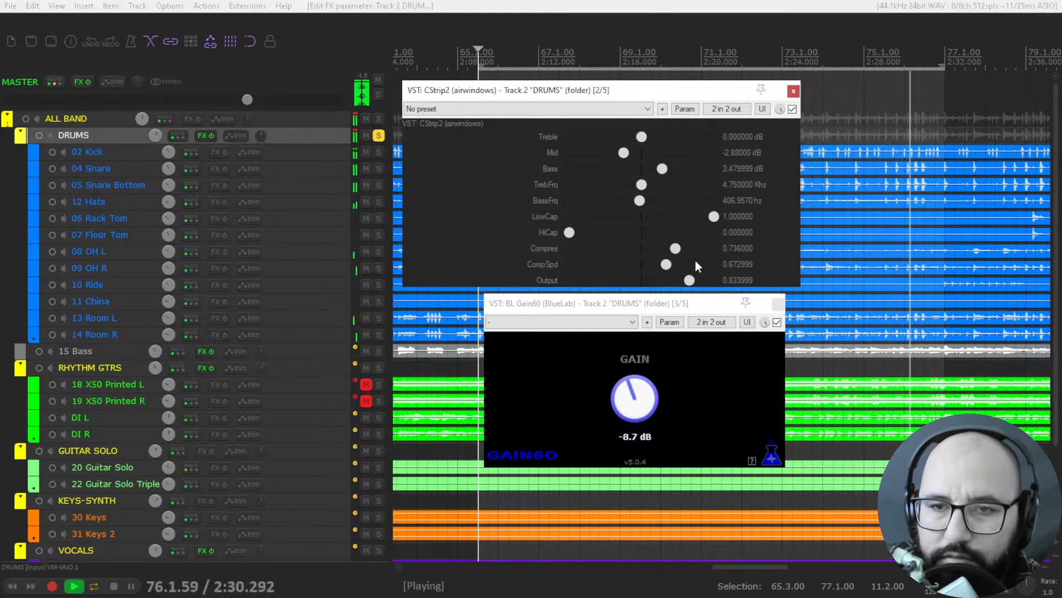
key(space)
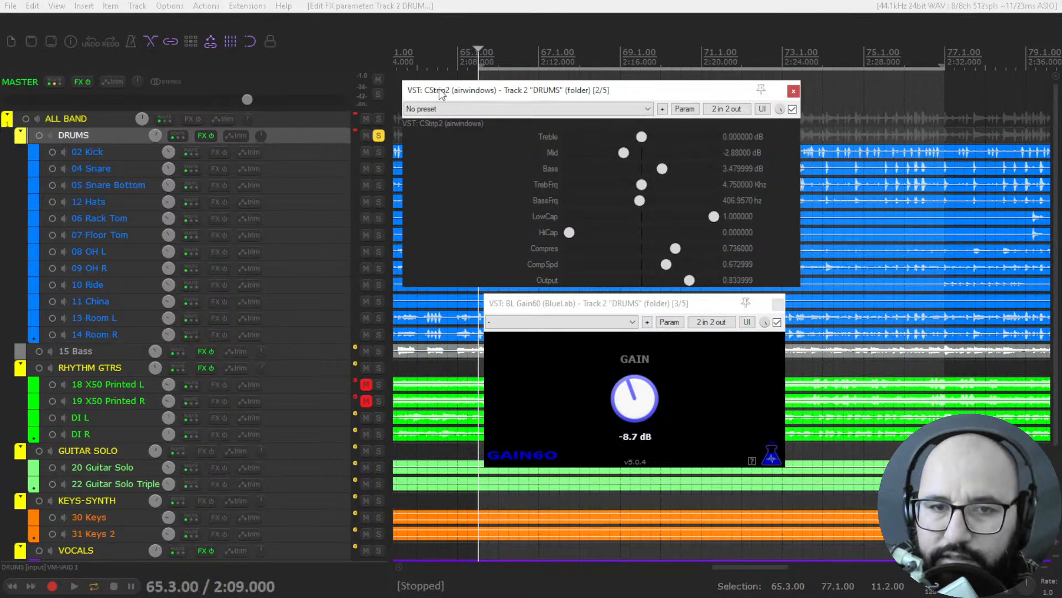
Bypass BL Gain60 and CStrip2 on the DRUMS track and close the CStrip2 window.
click(777, 322)
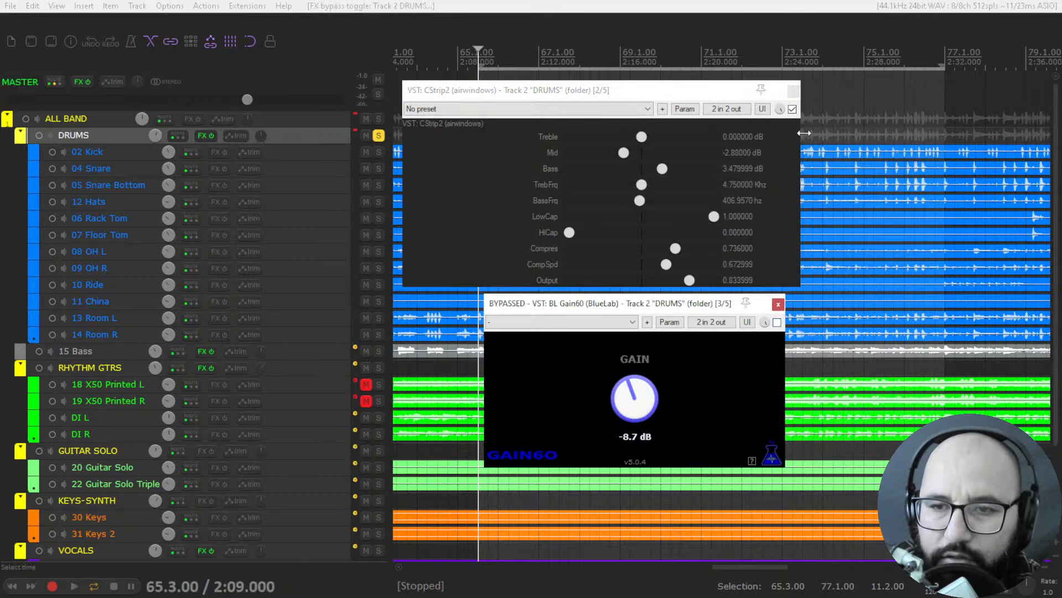
click(793, 109)
click(793, 92)
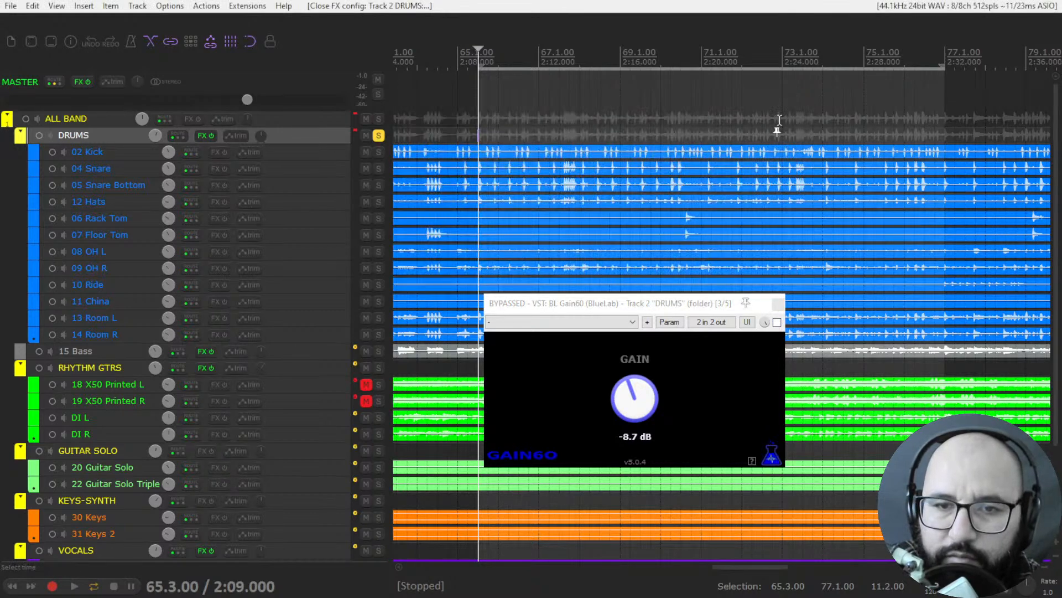
Close the BL Gain60 window and open the bypassed Pulsar Smasher from the DRUMS track's effects, repositioning its window slightly.
click(778, 304)
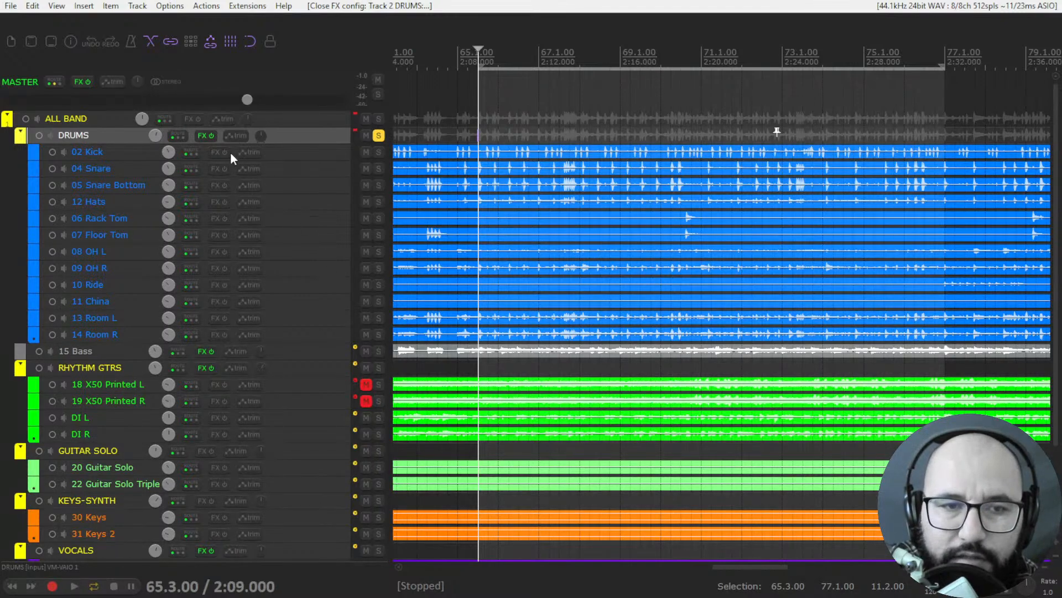
right_click(201, 137)
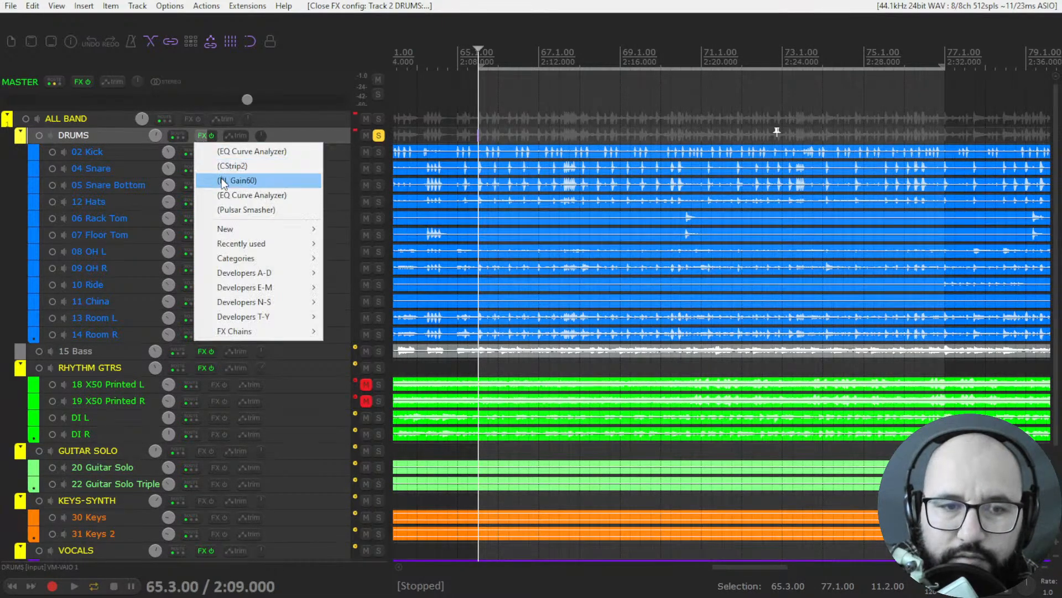
click(239, 209)
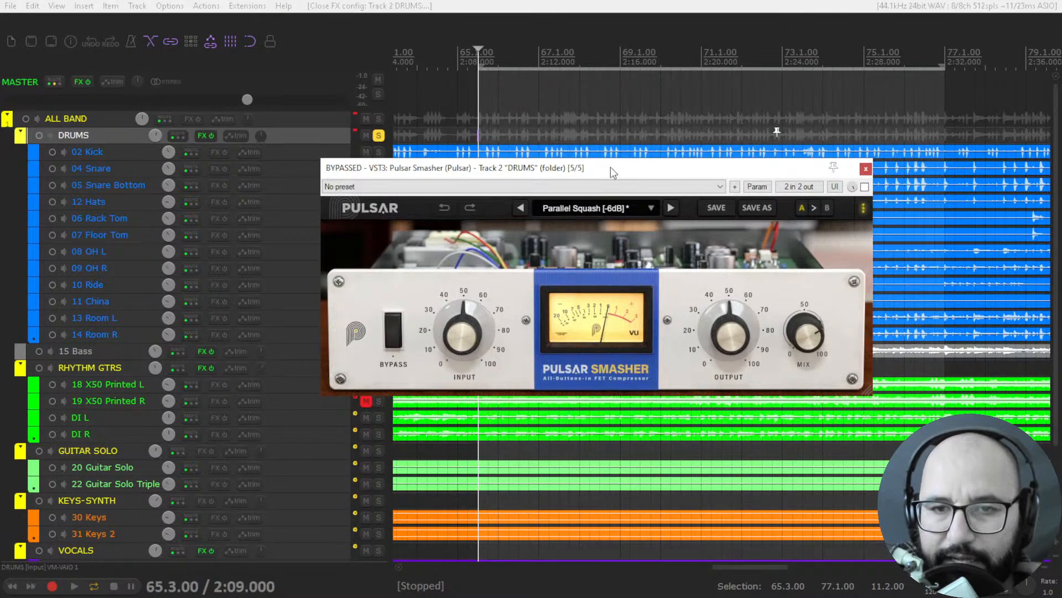
drag(610, 168, 617, 168)
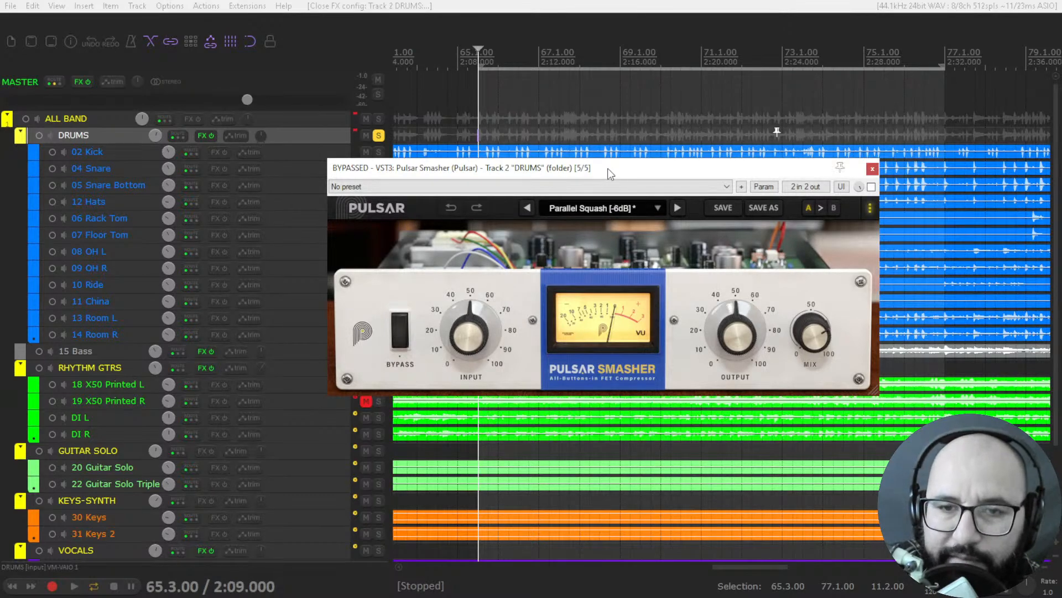
drag(607, 168, 612, 165)
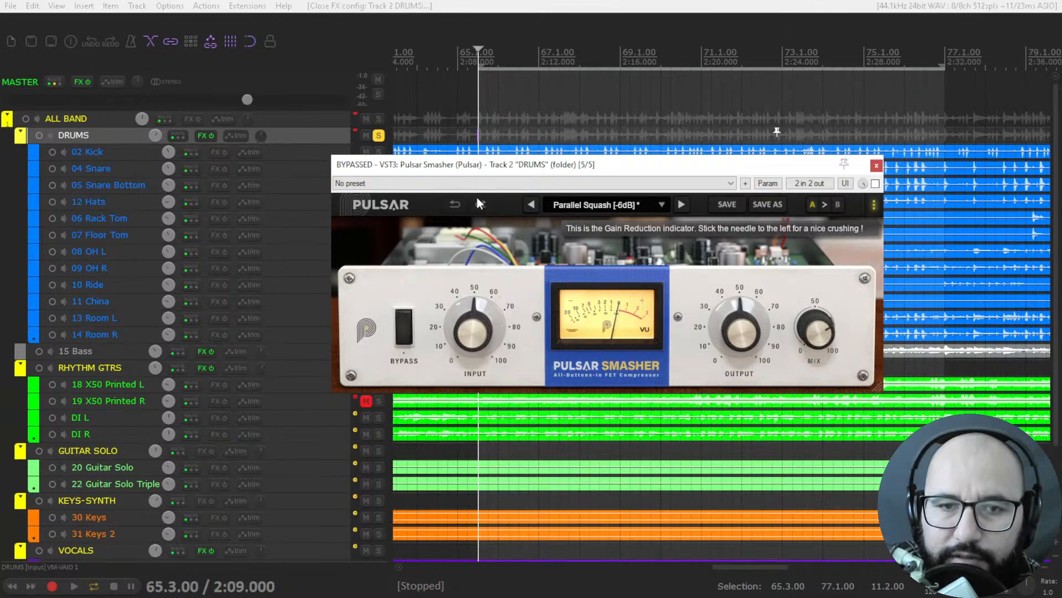
Examine Pulsar Smasher's Input control and its list of factory presets without choosing another preset.
click(473, 336)
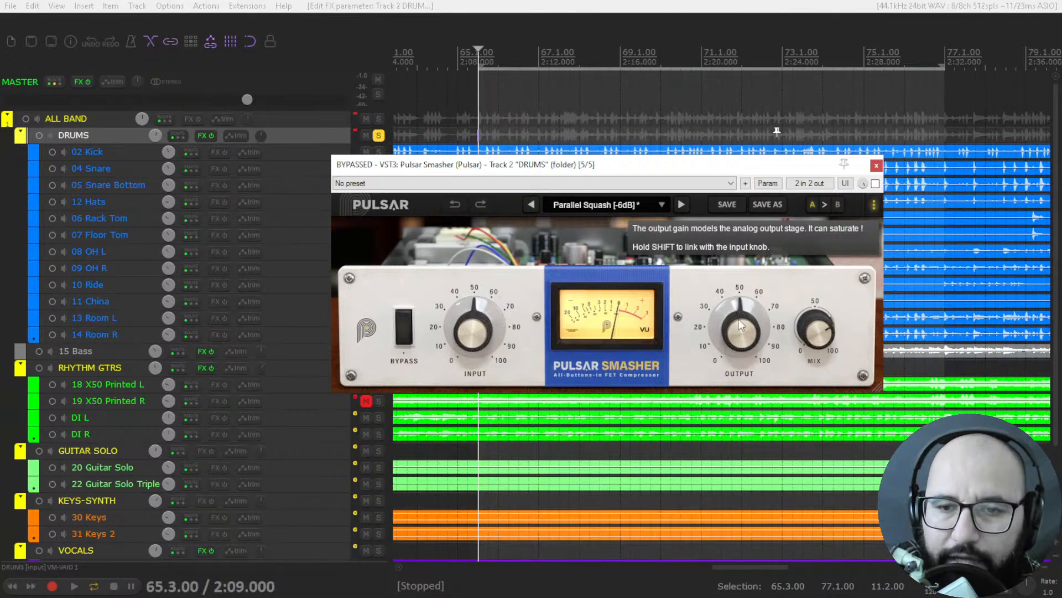
click(622, 207)
mouse_move(614, 224)
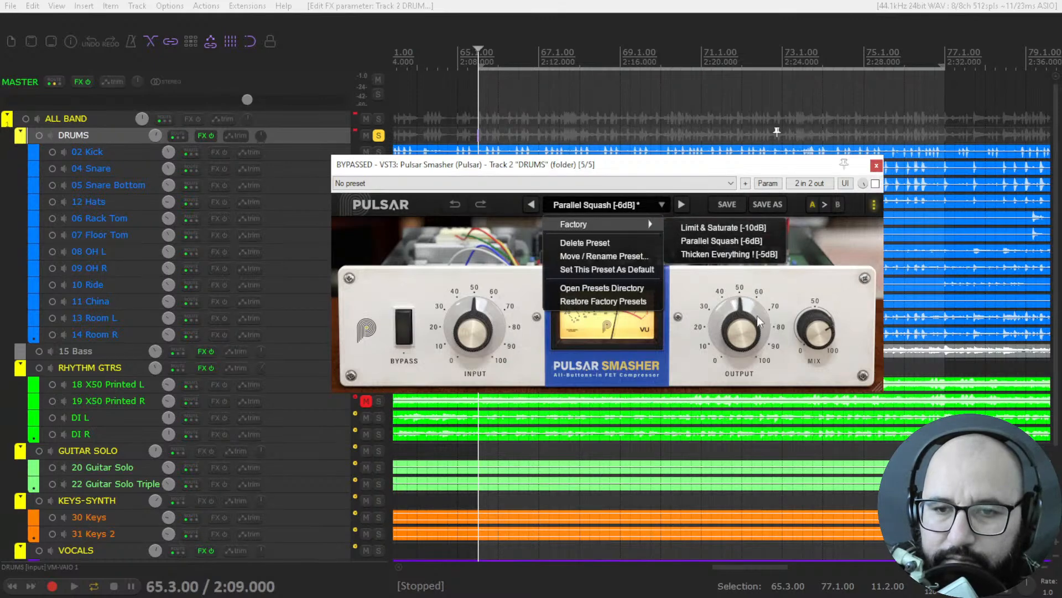
click(703, 306)
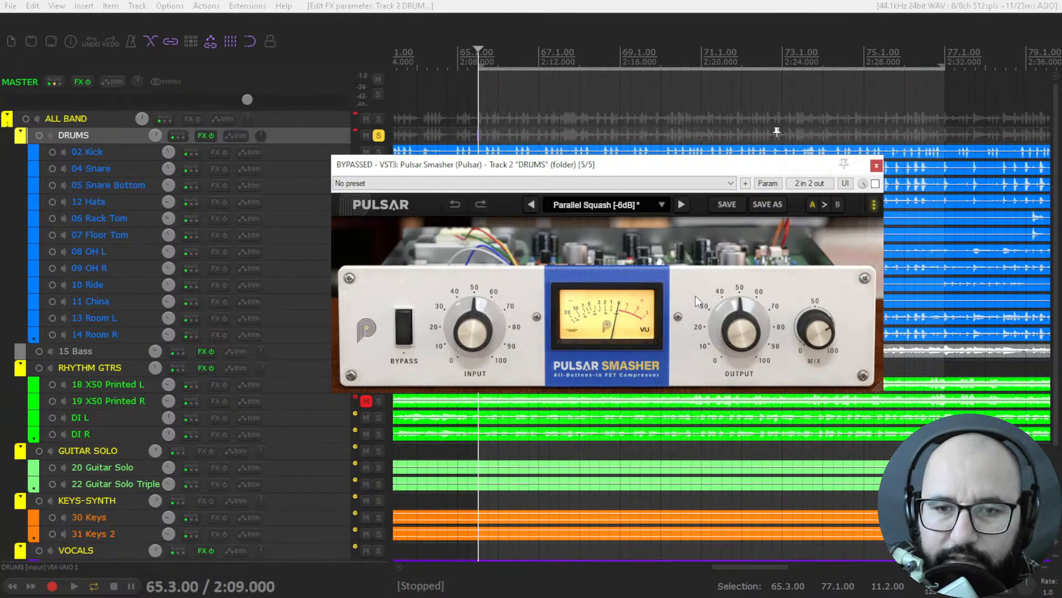
Play the drums, enable Pulsar Smasher and set its Output to about 8.64 dB against the bypassed level, and stop playback.
key(space)
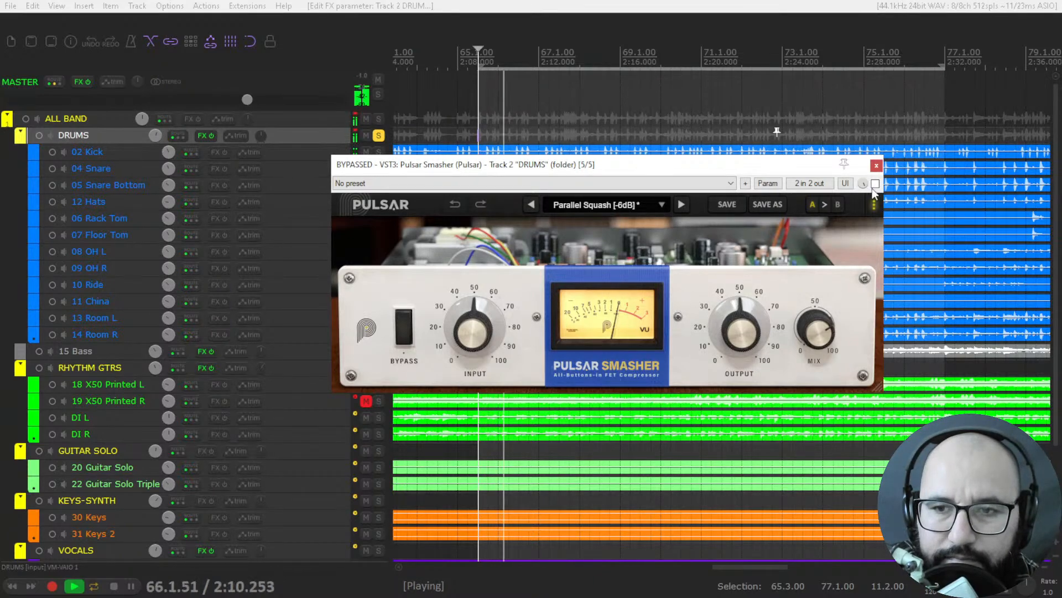
click(875, 184)
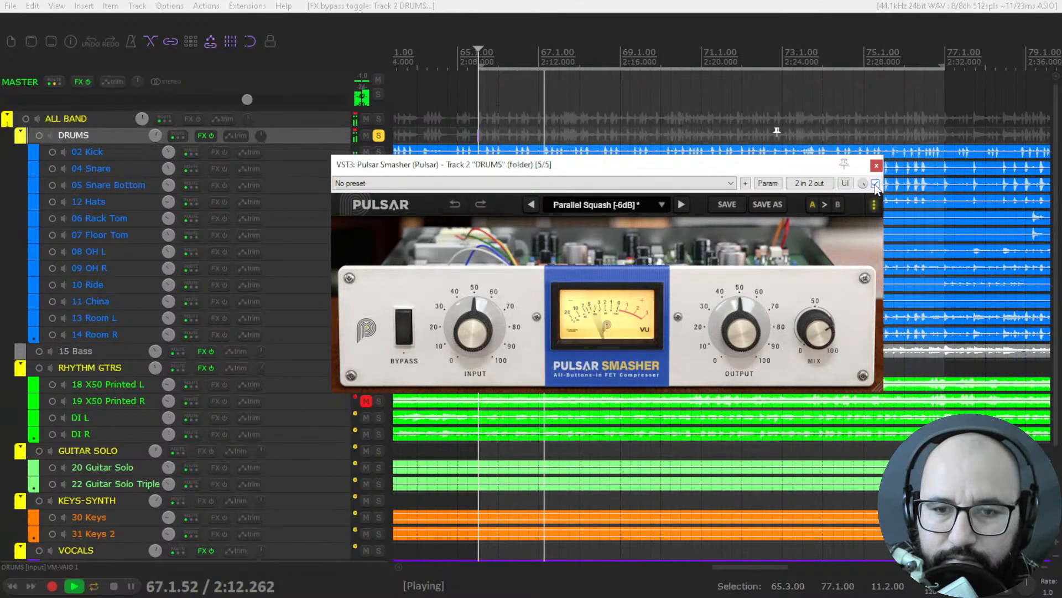
drag(736, 322, 733, 309)
click(875, 183)
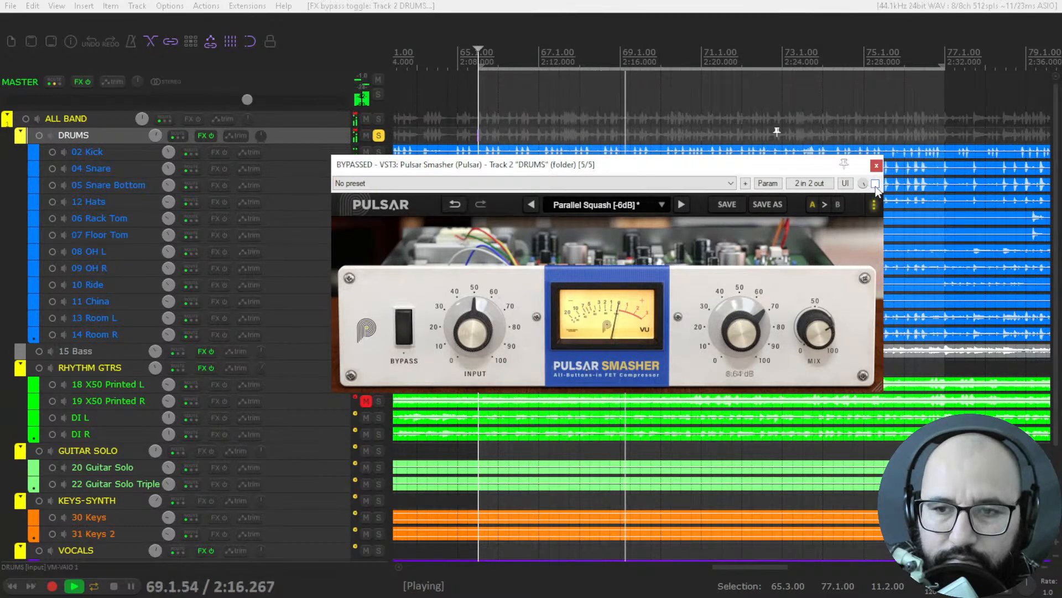
click(876, 184)
drag(749, 332, 750, 326)
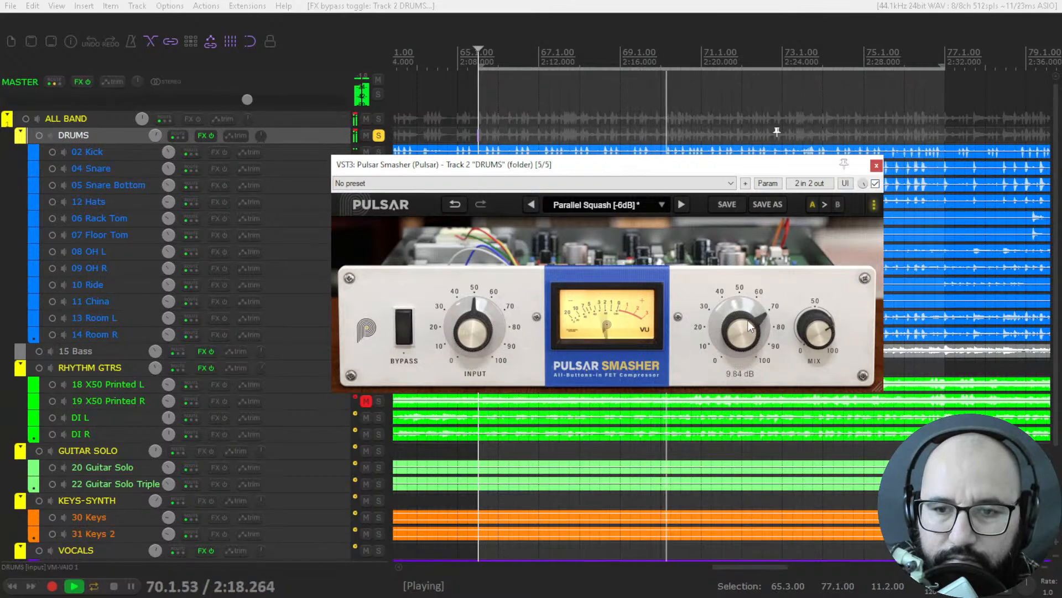
scroll(750, 326, down, 1)
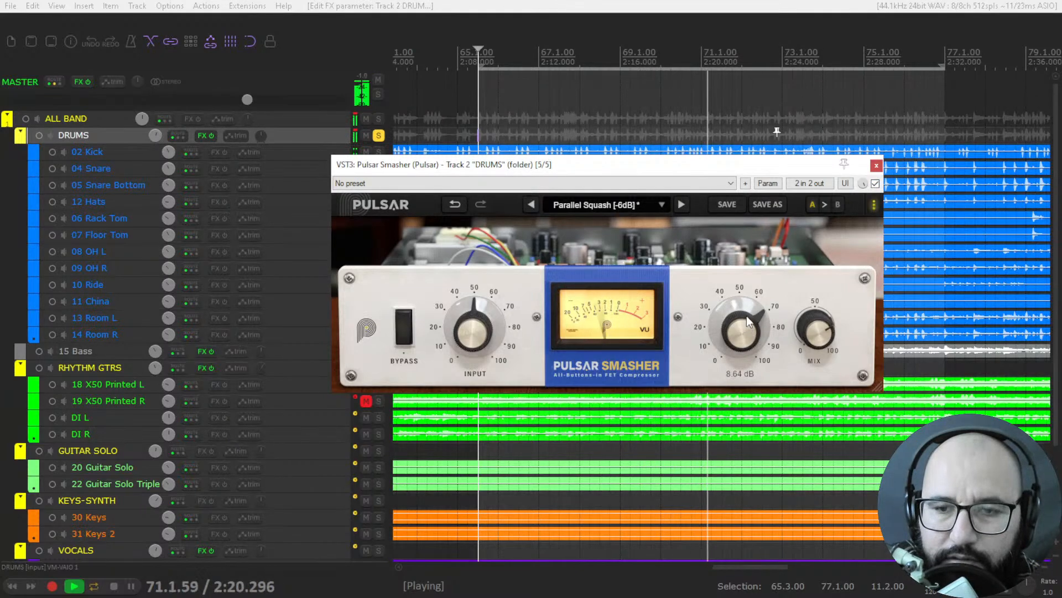
key(space)
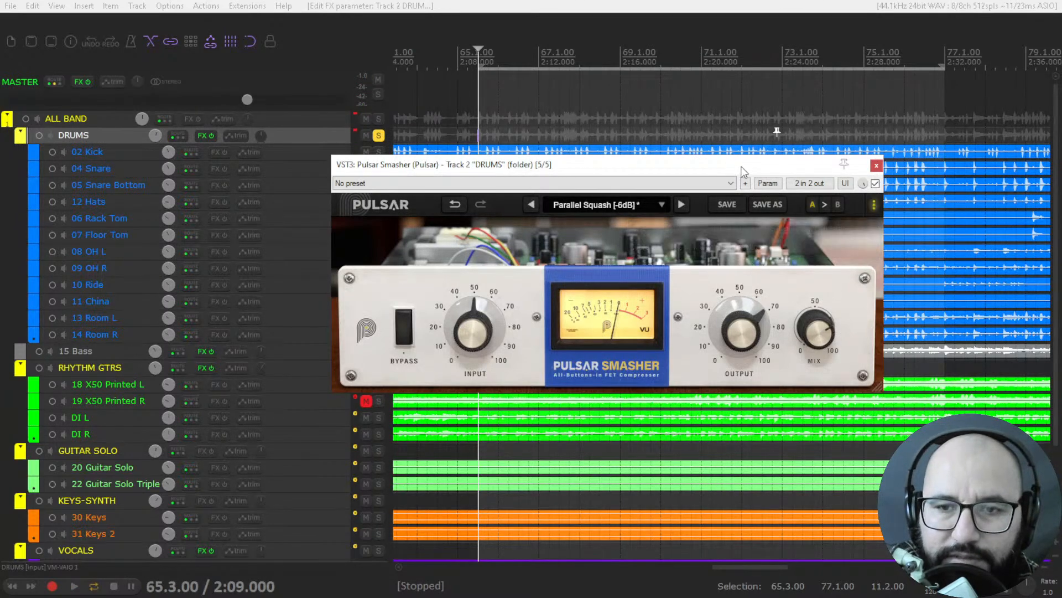
Play the drums while raising Pulsar Smasher's Input to about 2.40 dB, and stop playback.
key(space)
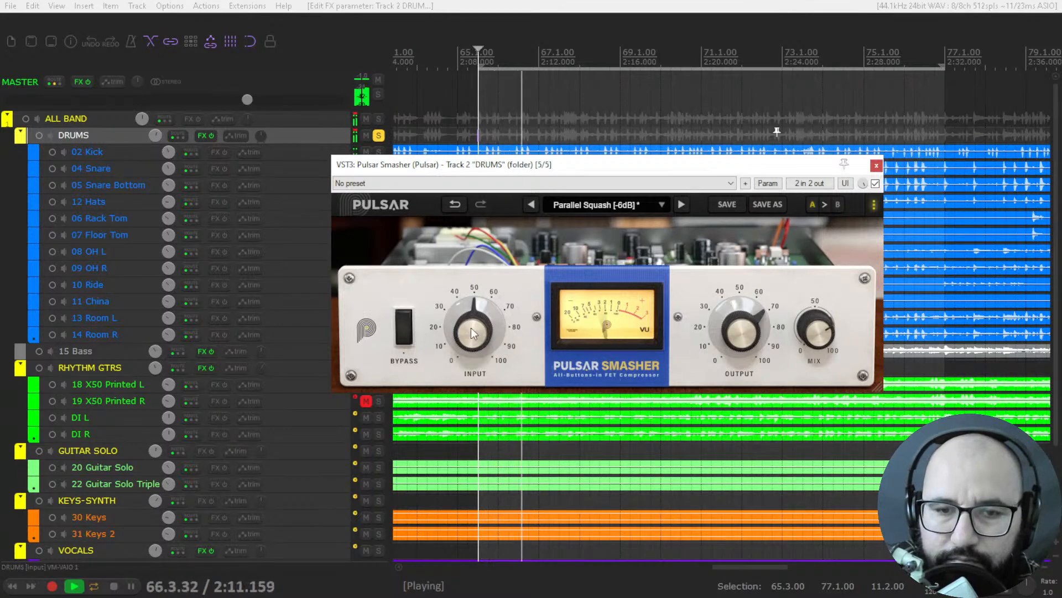
mouse_move(471, 335)
mouse_down()
mouse_move(471, 320)
mouse_move(470, 329)
mouse_up()
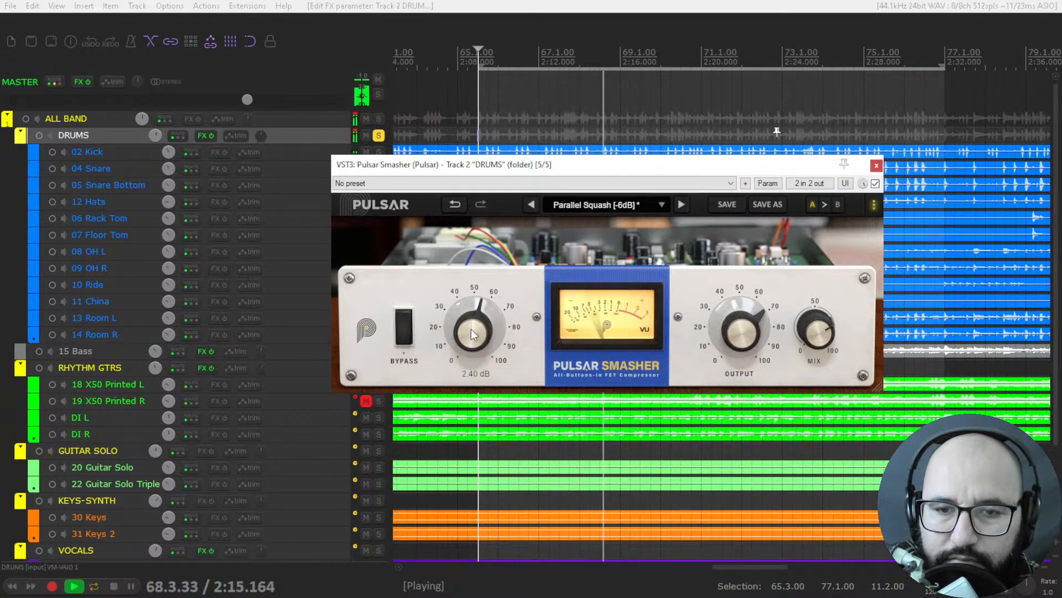
key(space)
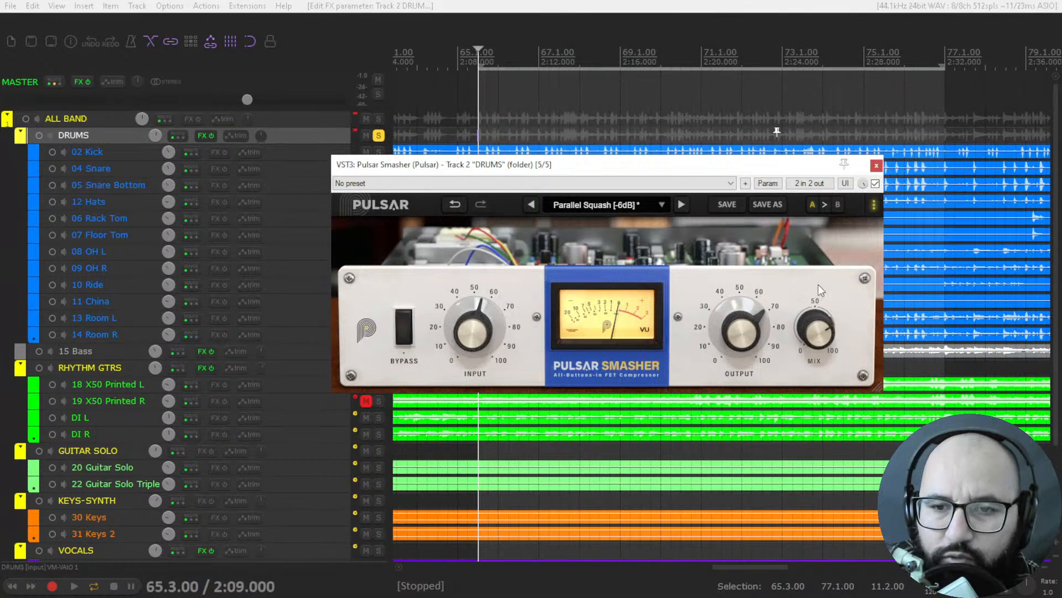
Compare the drums with Pulsar Smasher bypassed and enabled, try Output at 10.8 dB, settle on about 7.20 dB, and stop playback.
key(space)
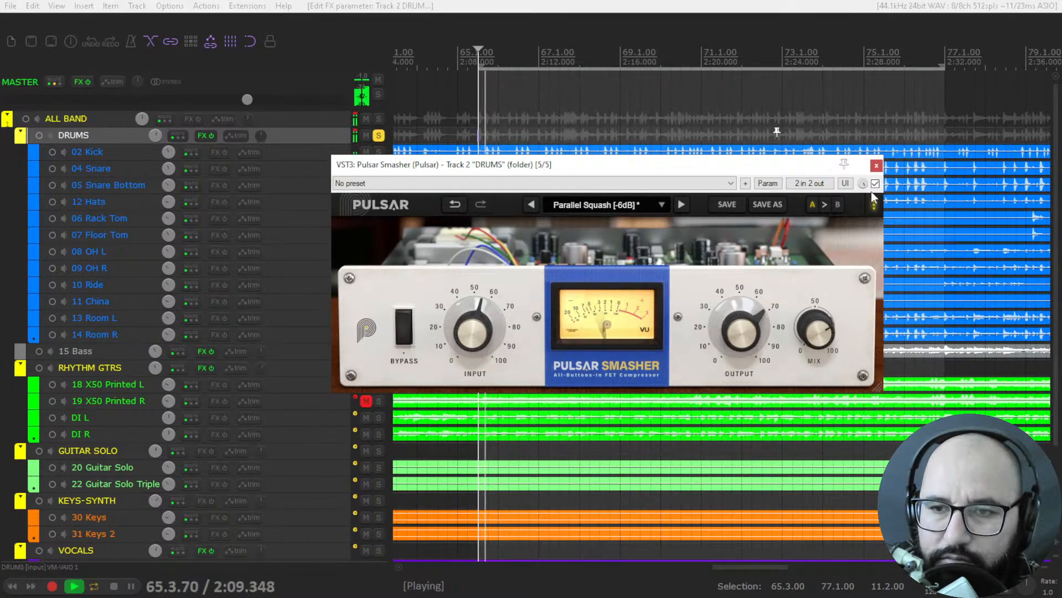
click(875, 183)
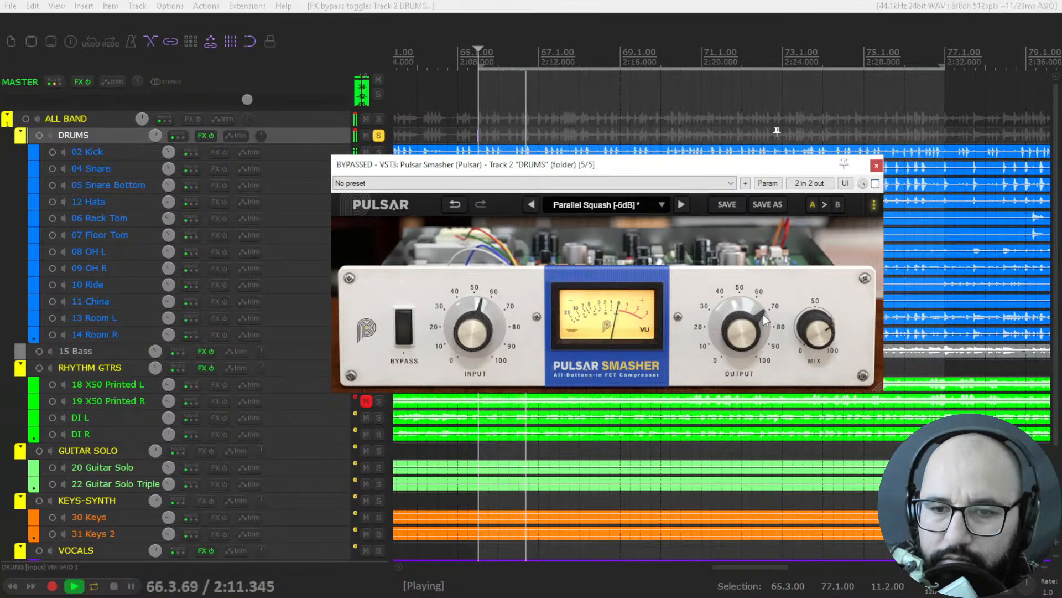
drag(742, 331, 742, 320)
click(876, 183)
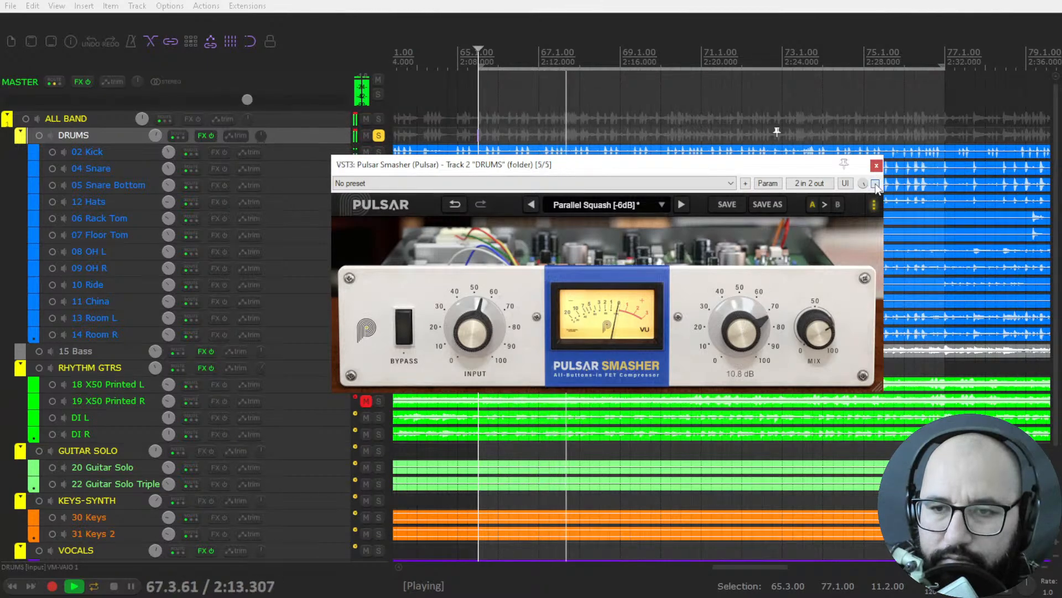
drag(744, 328, 745, 339)
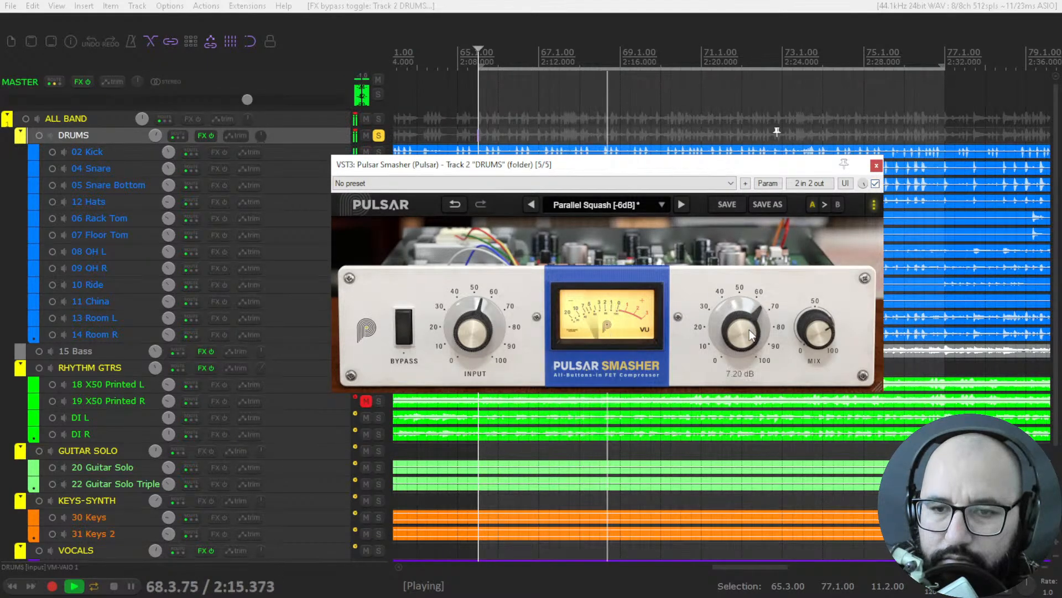
click(875, 183)
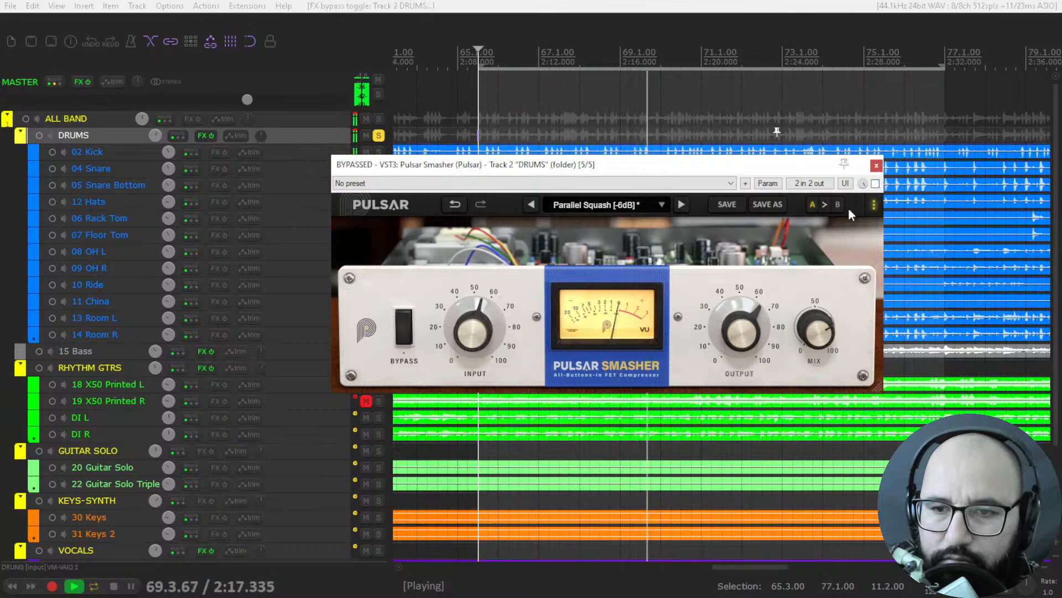
key(space)
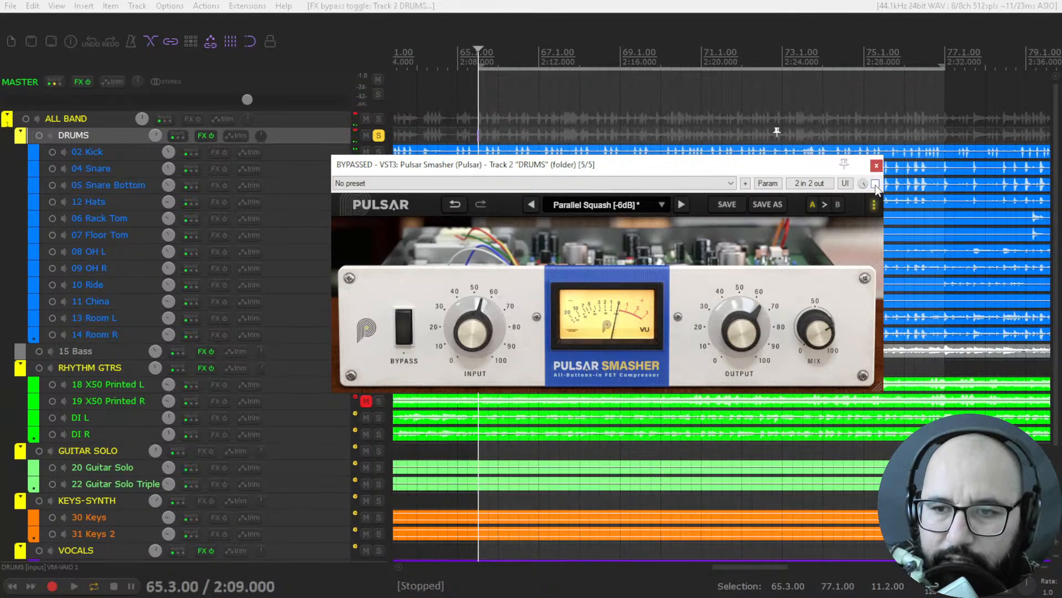
Re-enable Pulsar Smasher, set its Mix to 100%, and lower the Output to about 5.76 dB during playback.
click(875, 183)
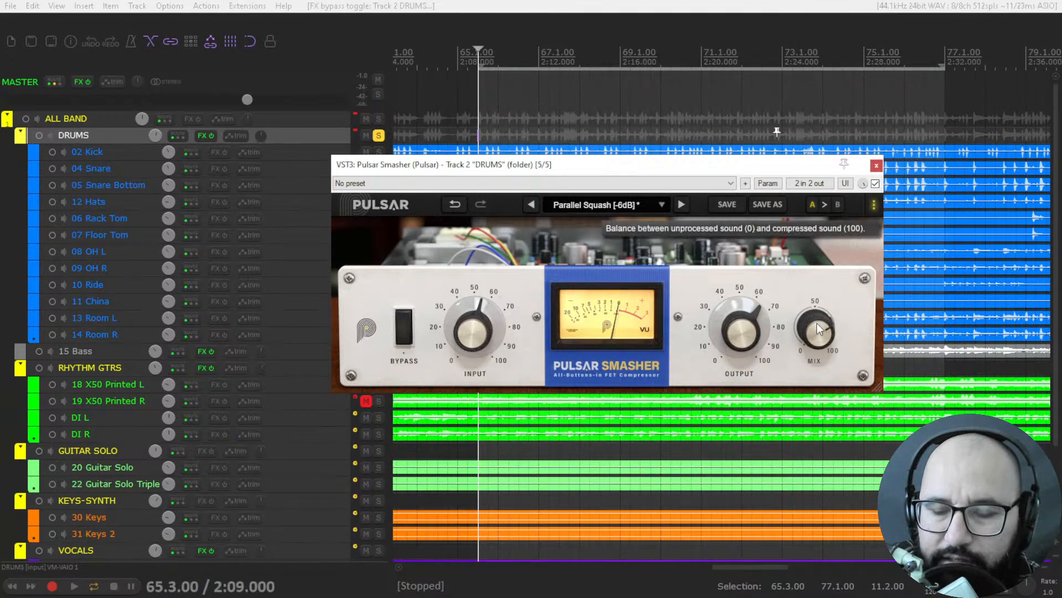
drag(819, 328, 799, 427)
drag(815, 332, 806, 178)
key(space)
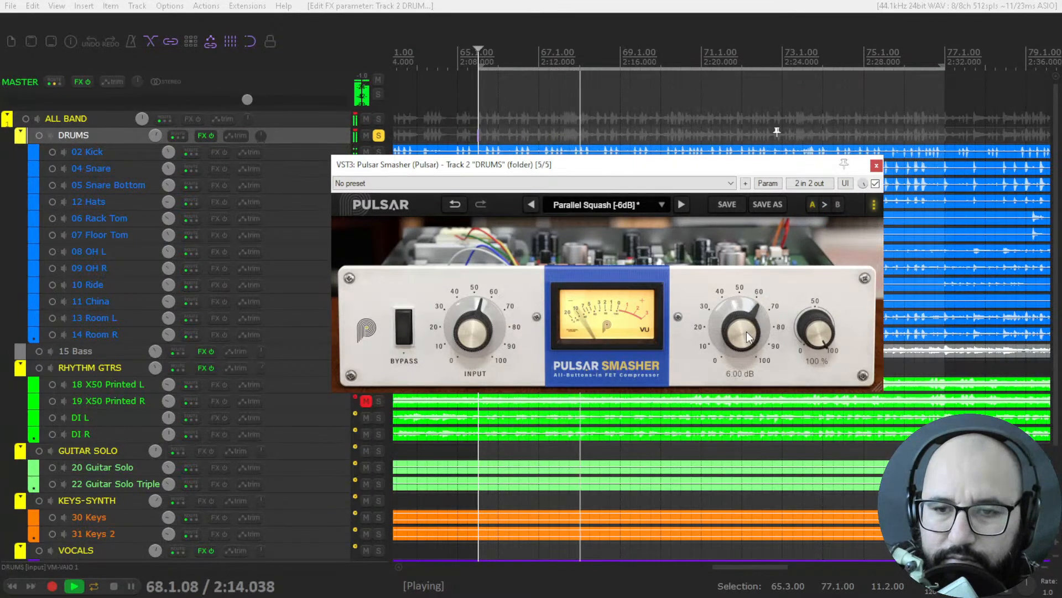
drag(748, 333, 748, 337)
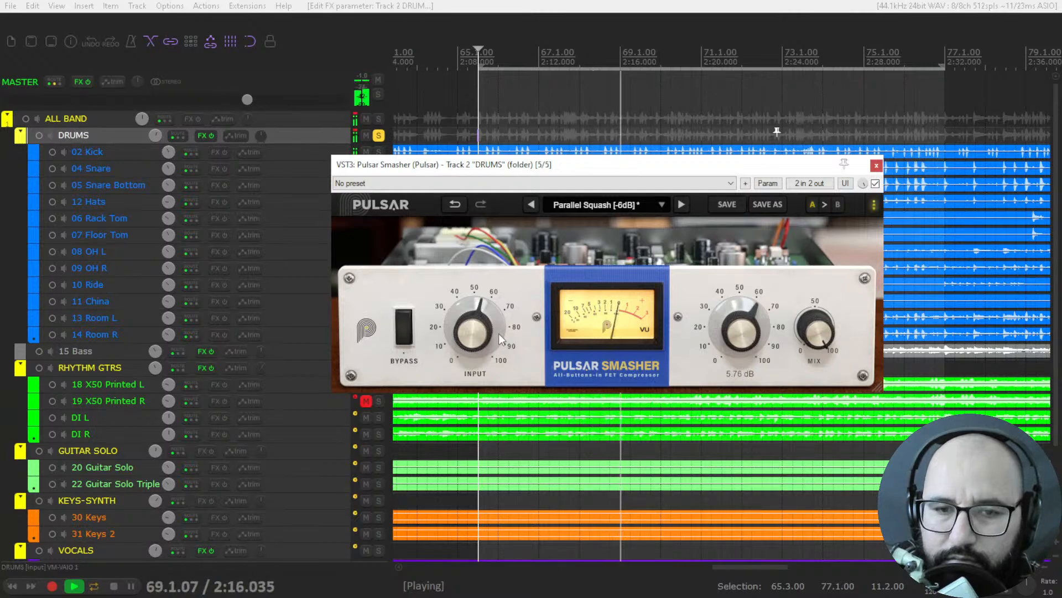
Lower Pulsar Smasher's Input to about 0.72 dB, compare the drums with it bypassed and re-enabled, and stop playback.
click(876, 183)
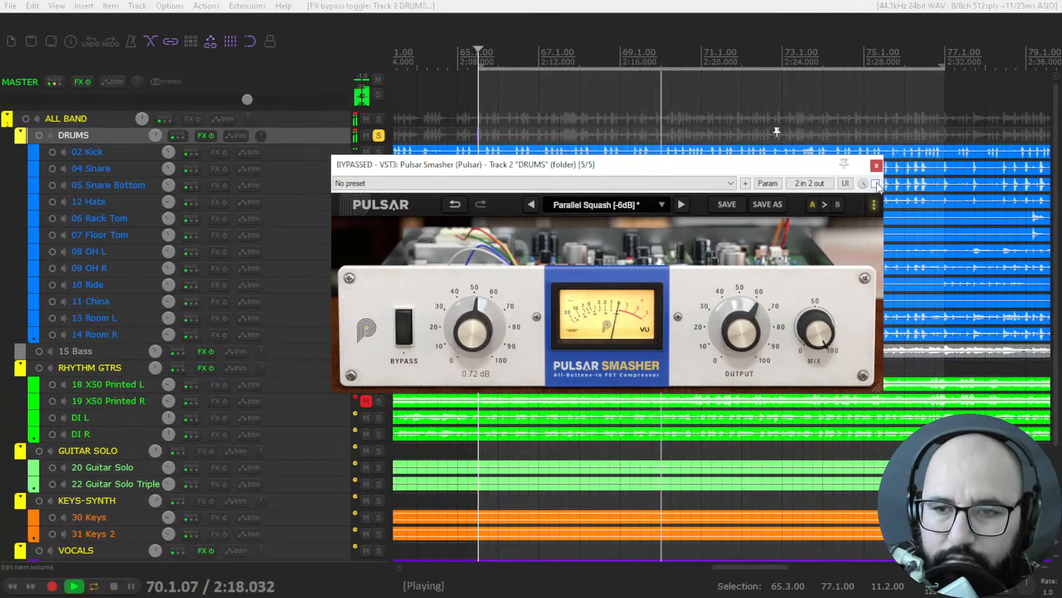
click(875, 183)
key(space)
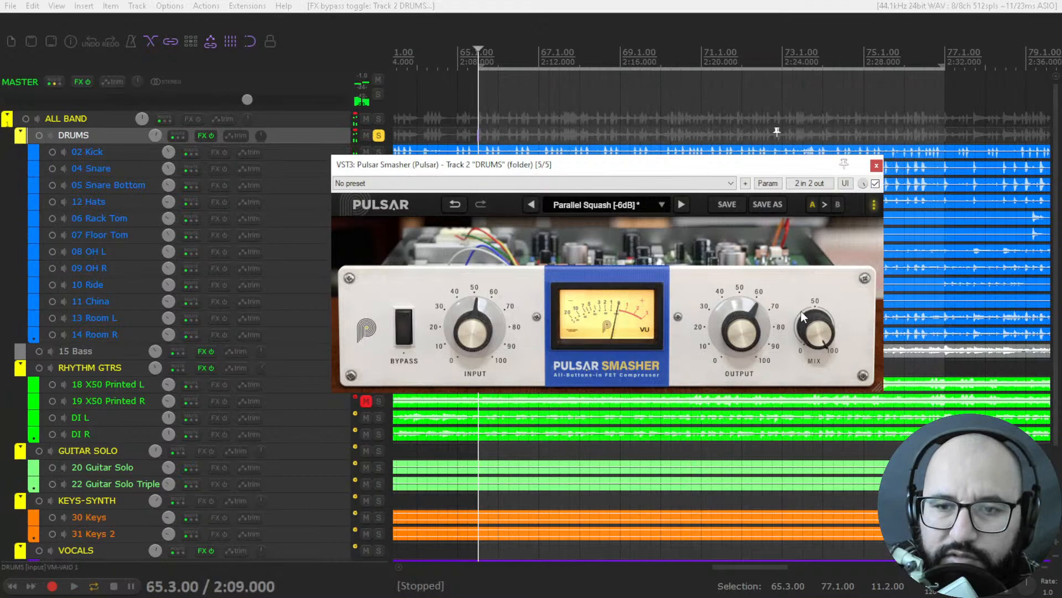
Play the drums while reducing Pulsar Smasher's Mix to about 52%, and stop playback.
key(space)
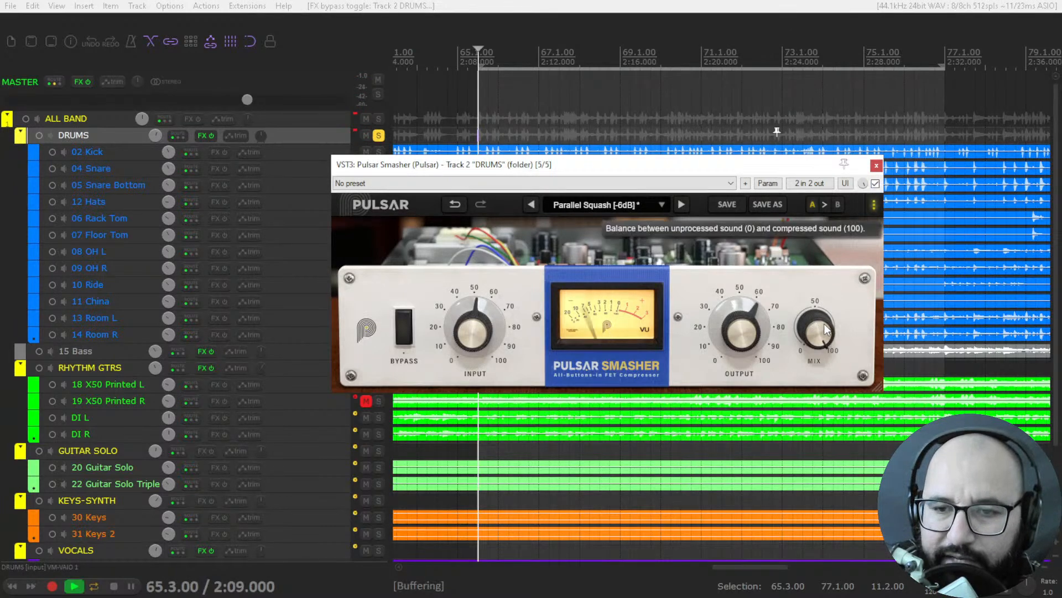
drag(821, 360, 816, 394)
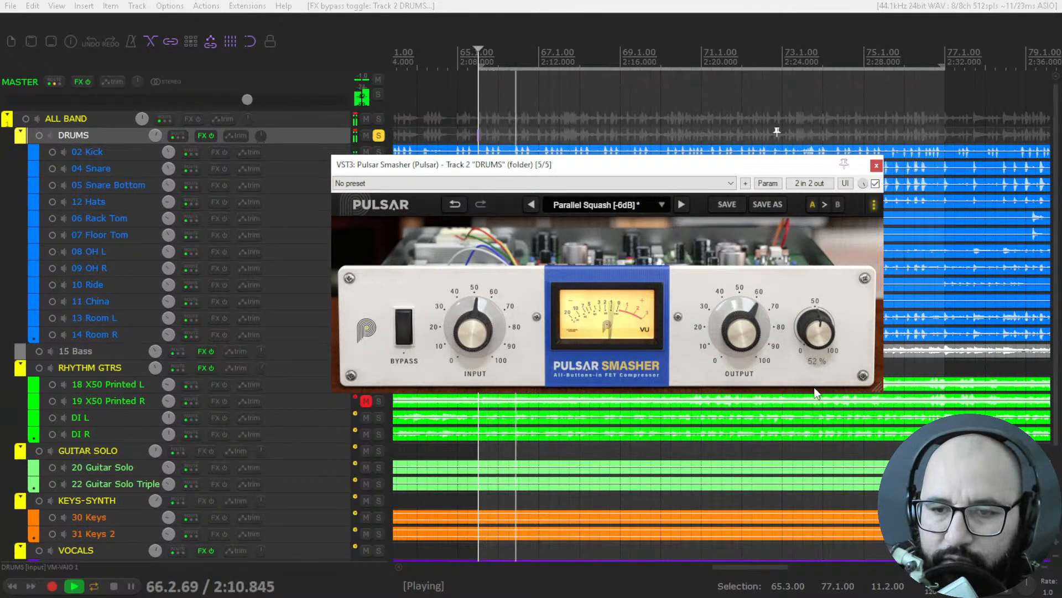
key(space)
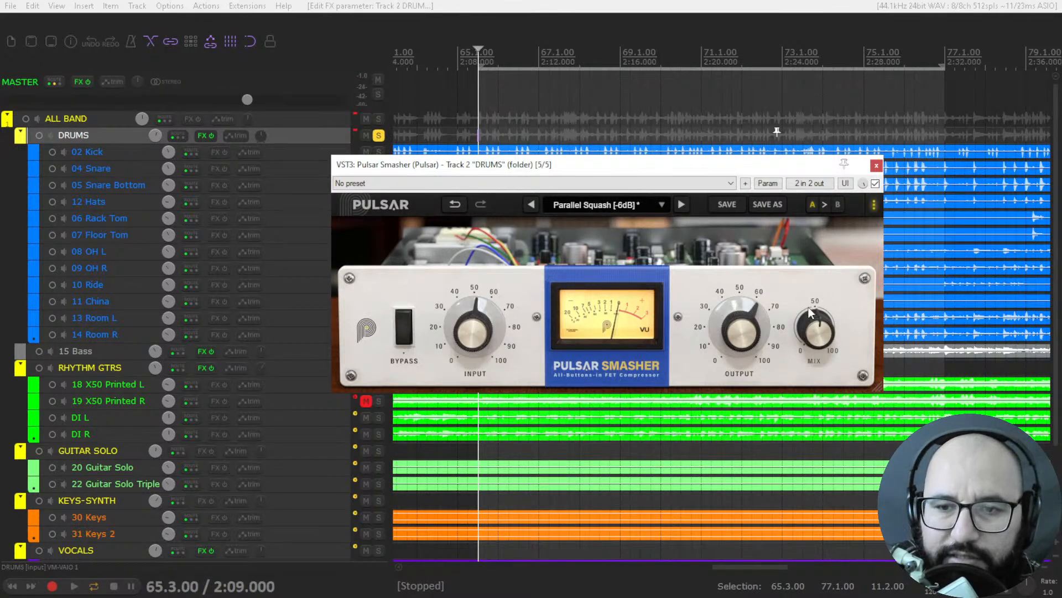
Raise Pulsar Smasher's Input to about 2.64 dB and Output to about 9.36 dB, comparing the playing drums with the plugin bypassed.
key(space)
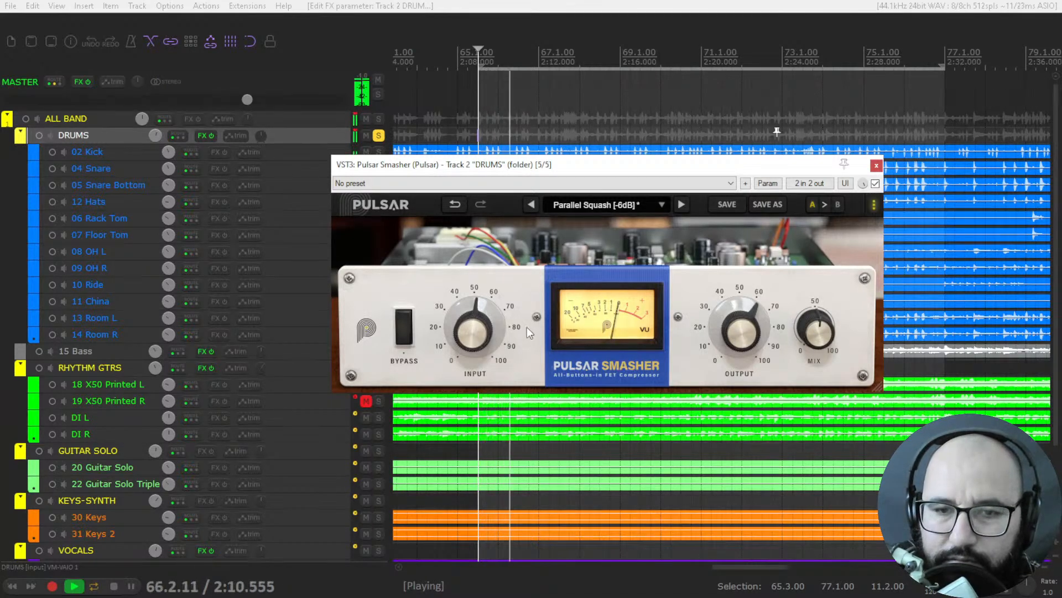
drag(481, 331, 483, 327)
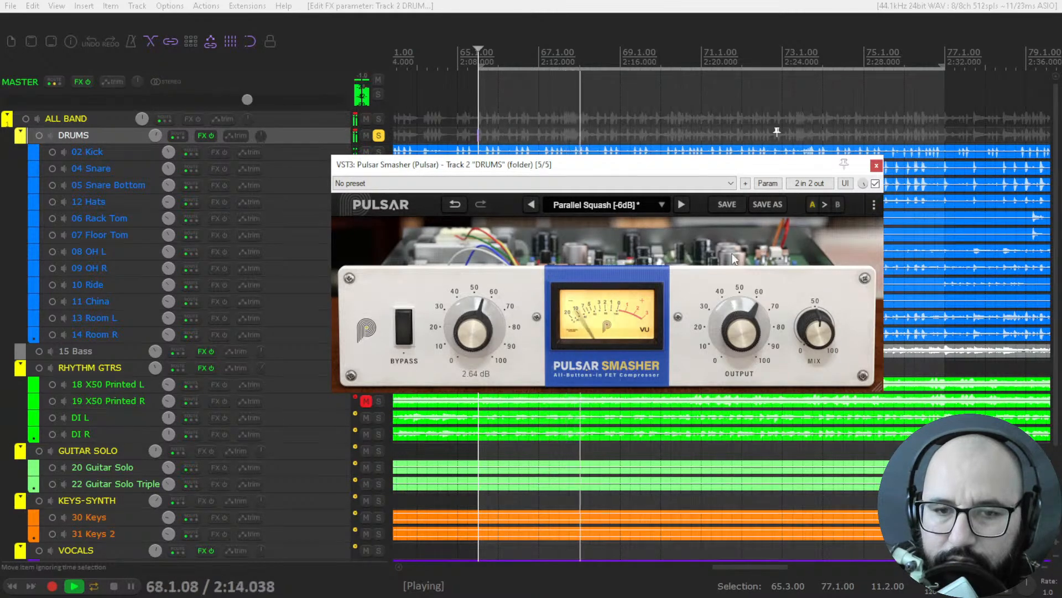
click(876, 184)
click(876, 184)
drag(756, 339, 749, 332)
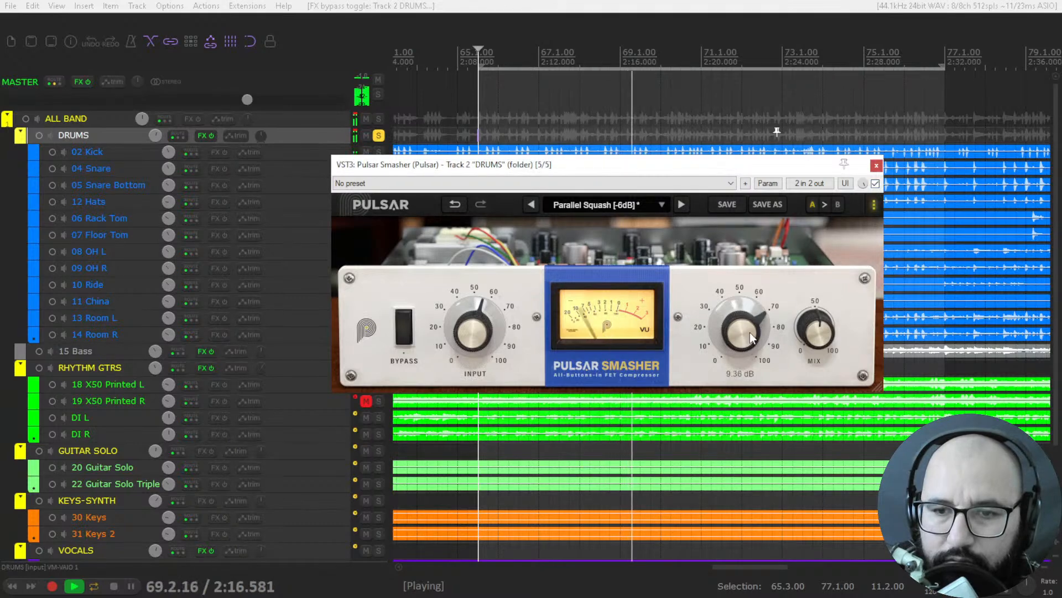
click(875, 183)
click(876, 183)
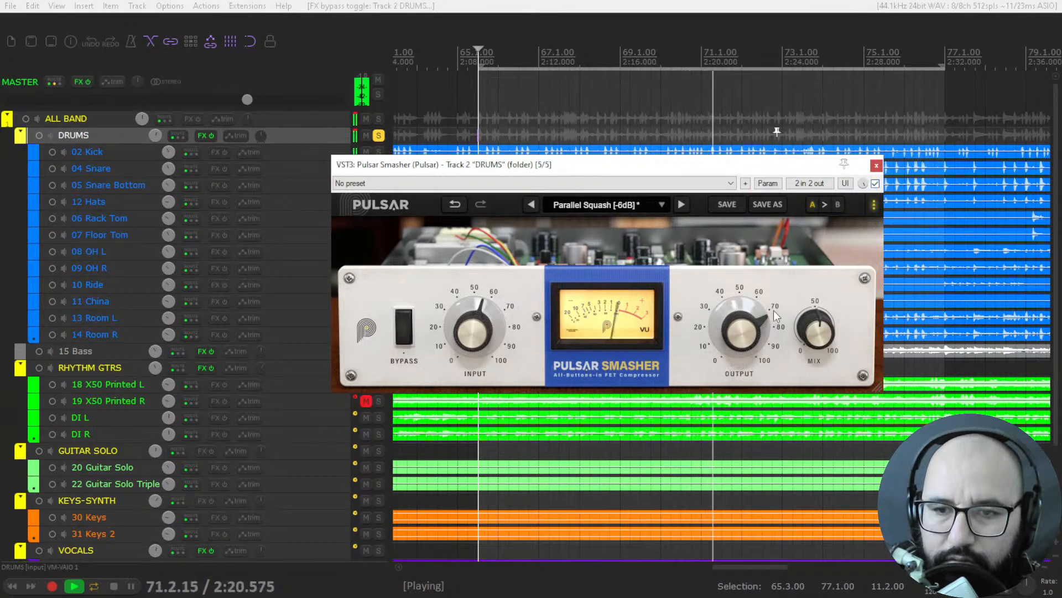
Raise Pulsar Smasher's Output on the drums to about 9.84 dB during playback, and stop playback.
drag(736, 331, 735, 335)
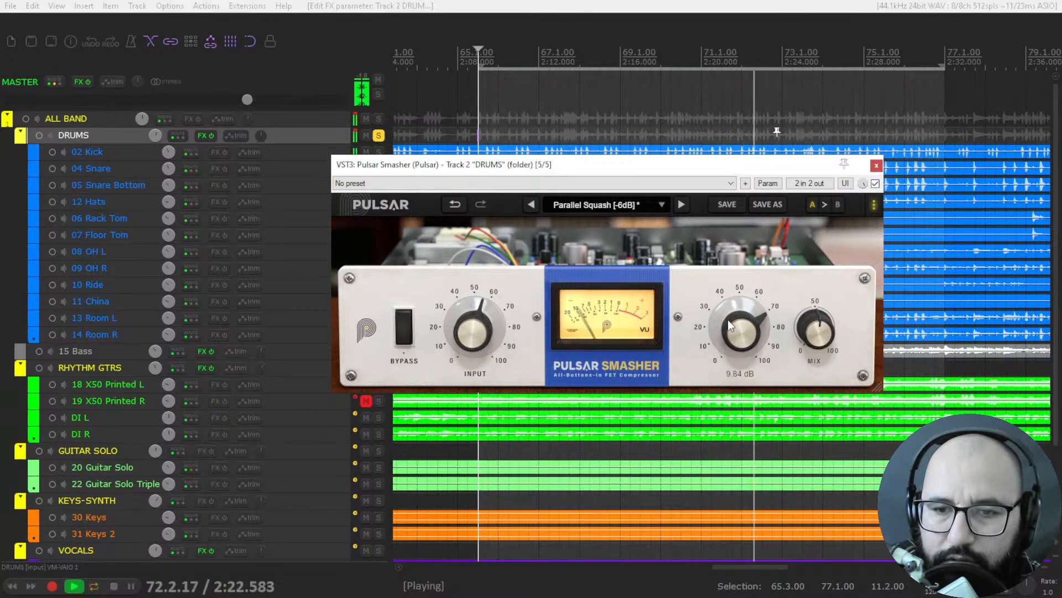
key(space)
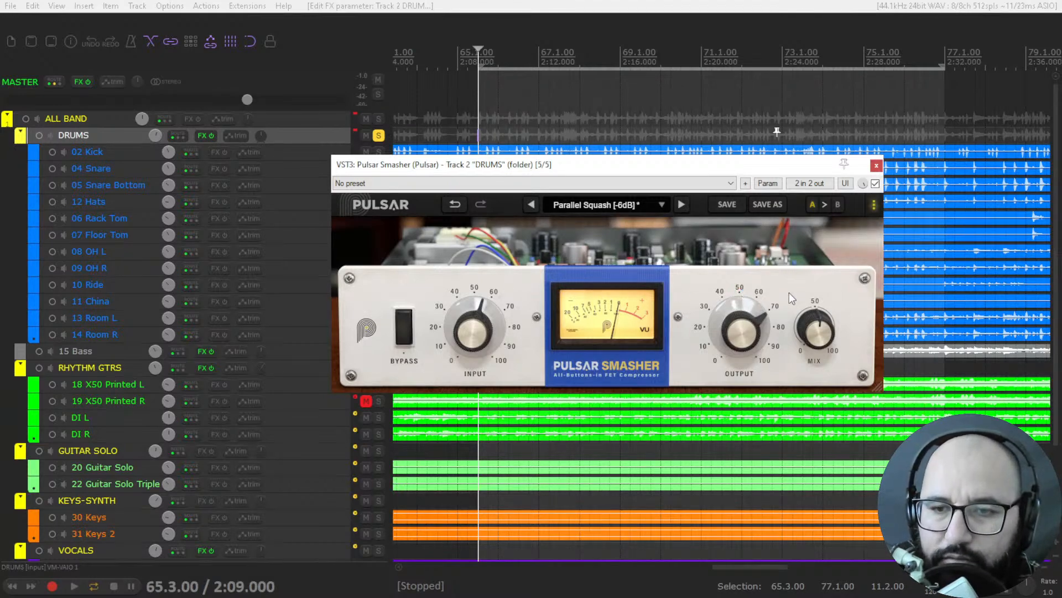
Bypass Pulsar Smasher on the drums, close its window, and unsolo the DRUMS track.
click(875, 183)
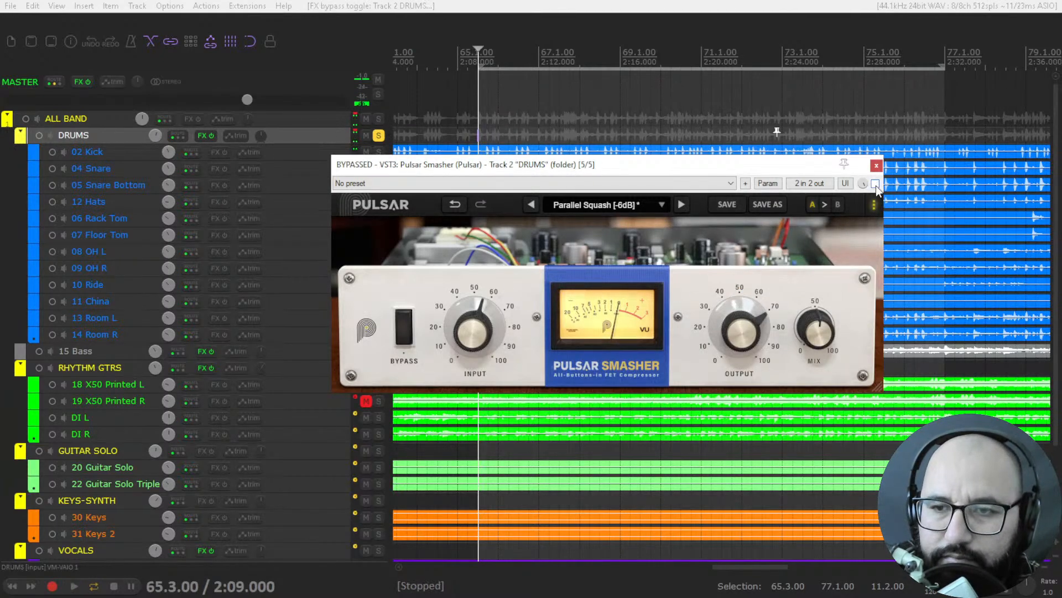
click(876, 166)
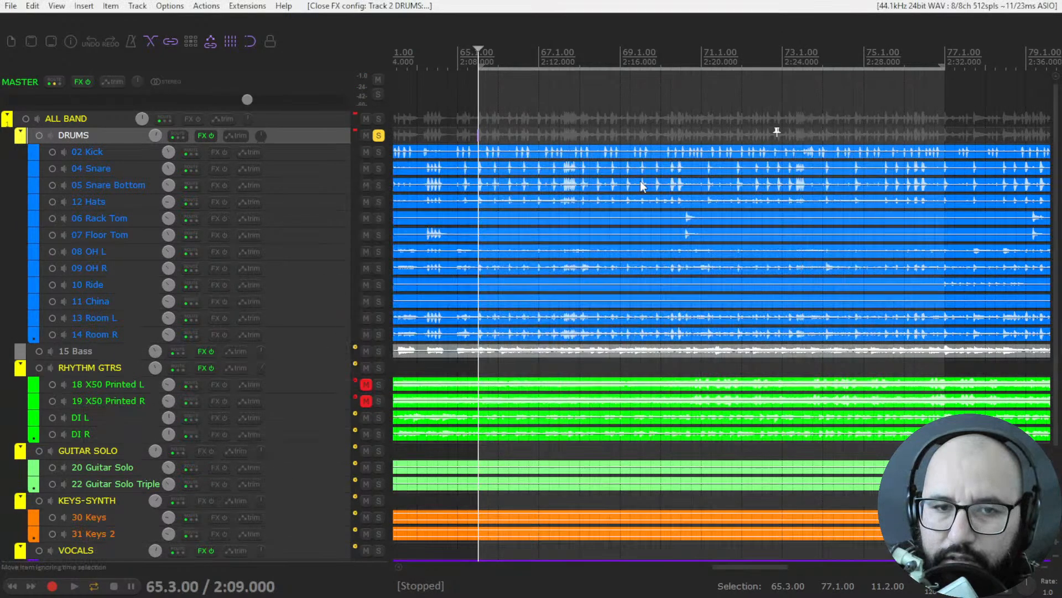
click(379, 136)
Open the bypassed Pulsar Smasher on the VOCALS folder and increase the height of the 28 Vox Bridge track.
scroll(356, 435, down, 3)
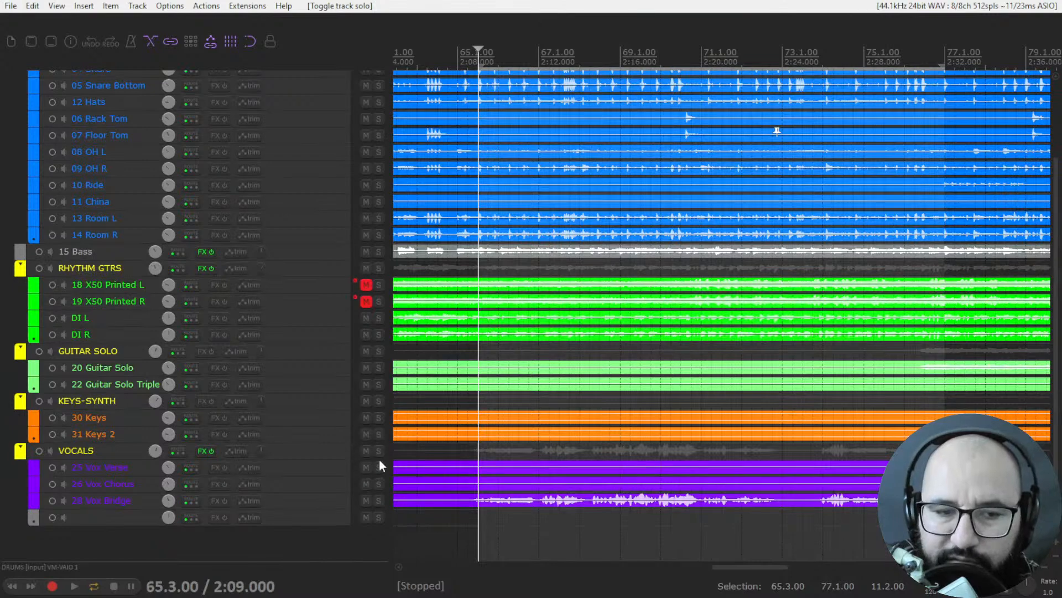
click(378, 451)
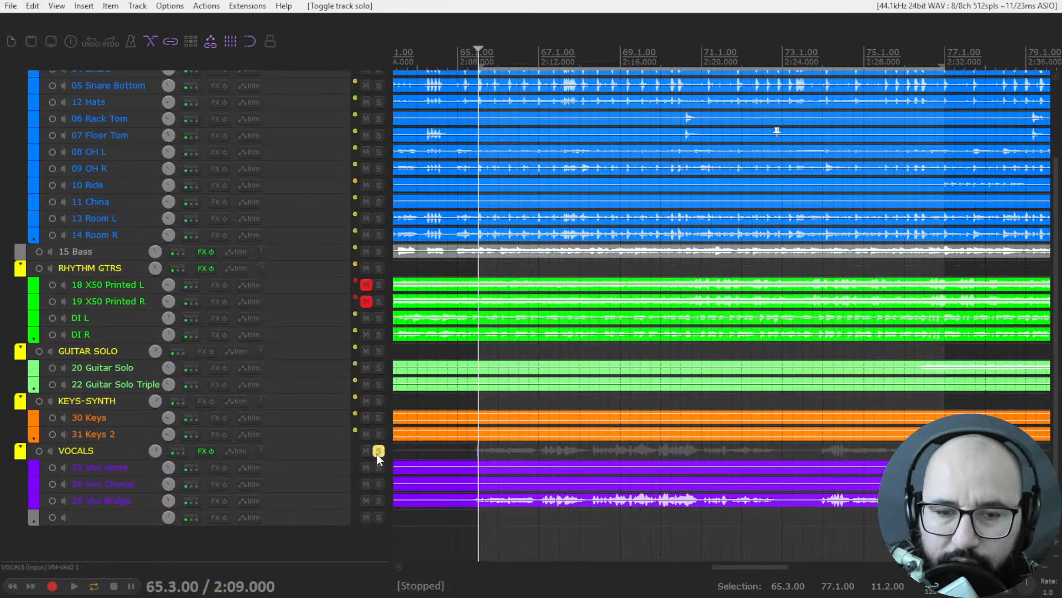
click(378, 452)
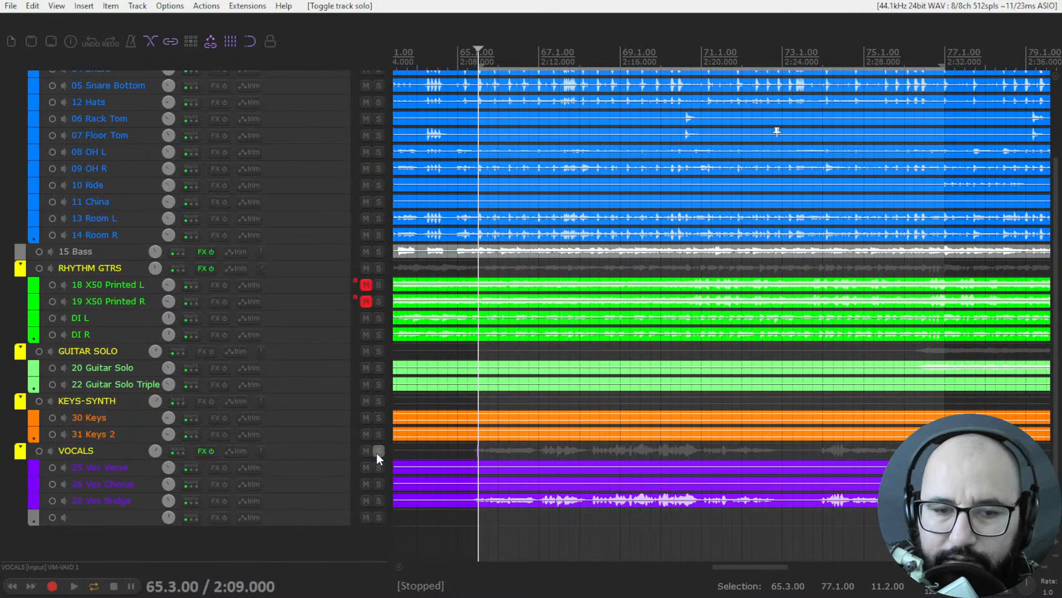
right_click(201, 448)
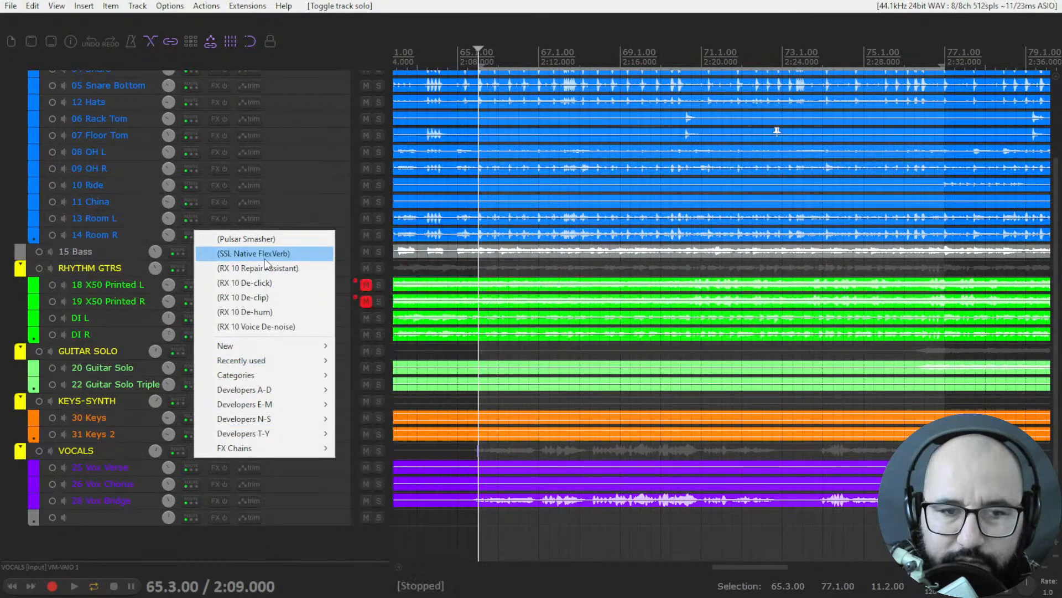
click(261, 240)
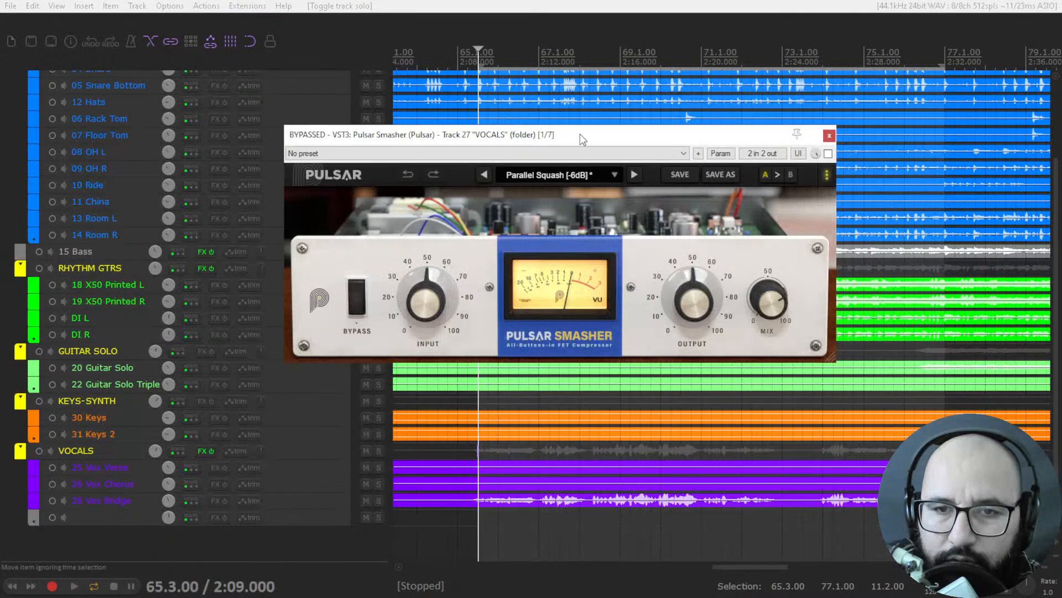
drag(580, 135, 589, 142)
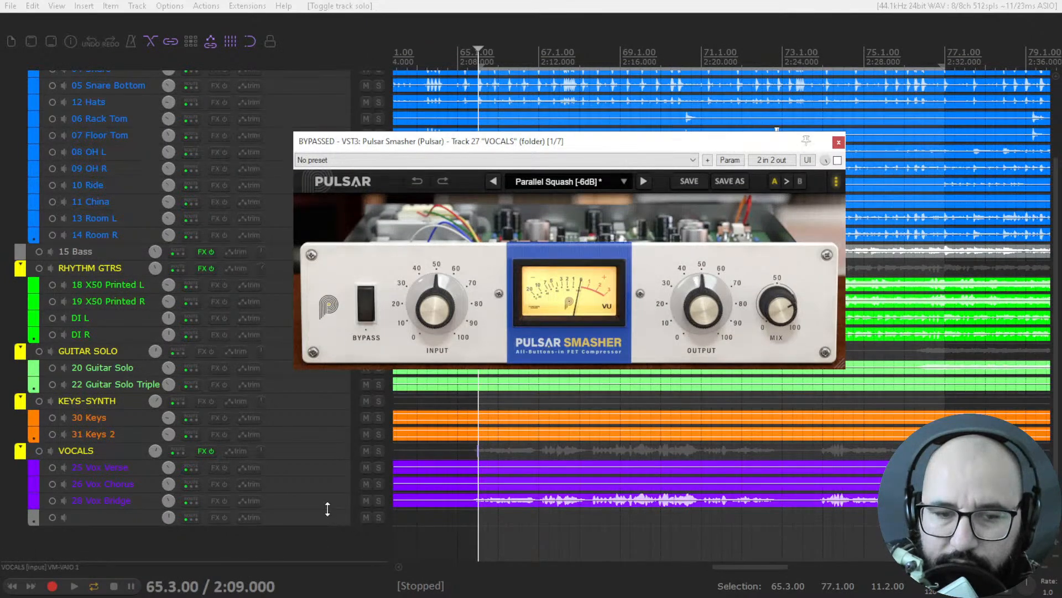
mouse_move(326, 509)
mouse_down()
mouse_move(325, 550)
mouse_move(321, 529)
mouse_up()
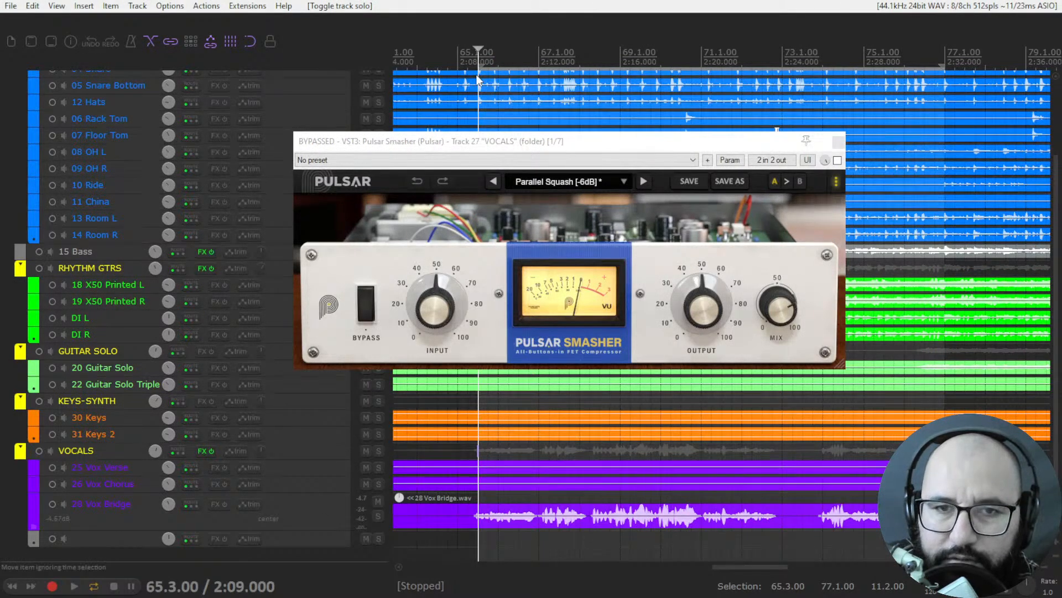
Listen to the vocals in the full mix with Pulsar Smasher bypassed.
key(space)
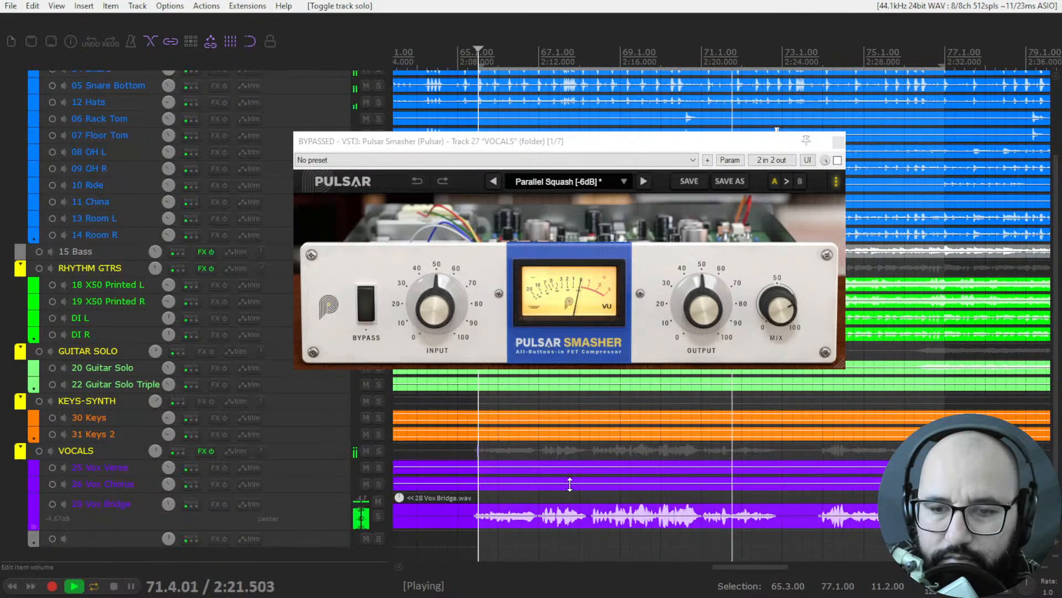
key(space)
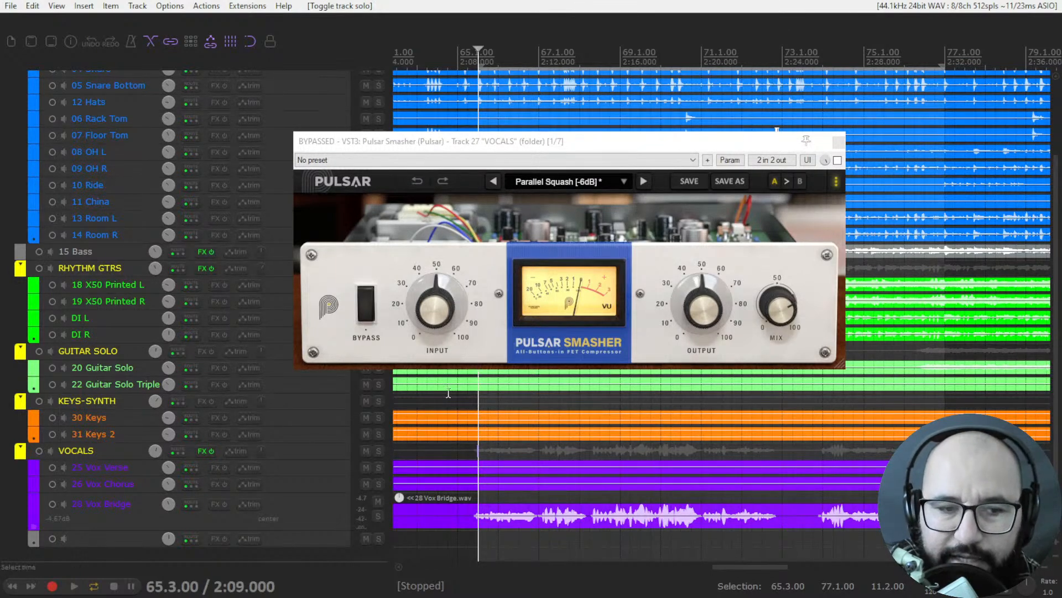
key(space)
Solo the VOCALS folder, enable Pulsar Smasher, and raise its Input to about 7.68 dB during playback.
click(379, 451)
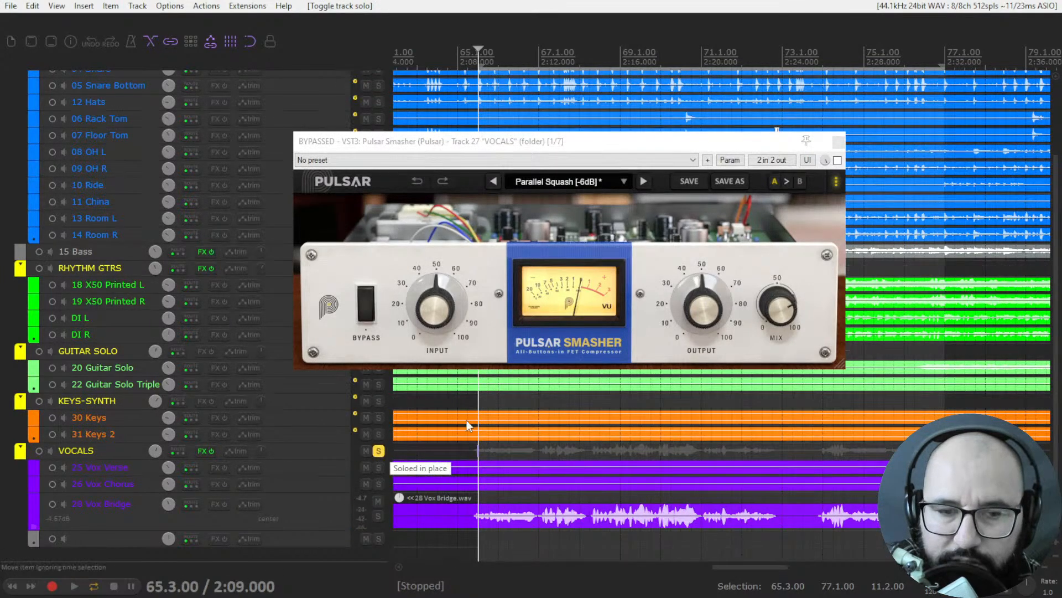
key(space)
drag(447, 313, 448, 287)
double_click(448, 288)
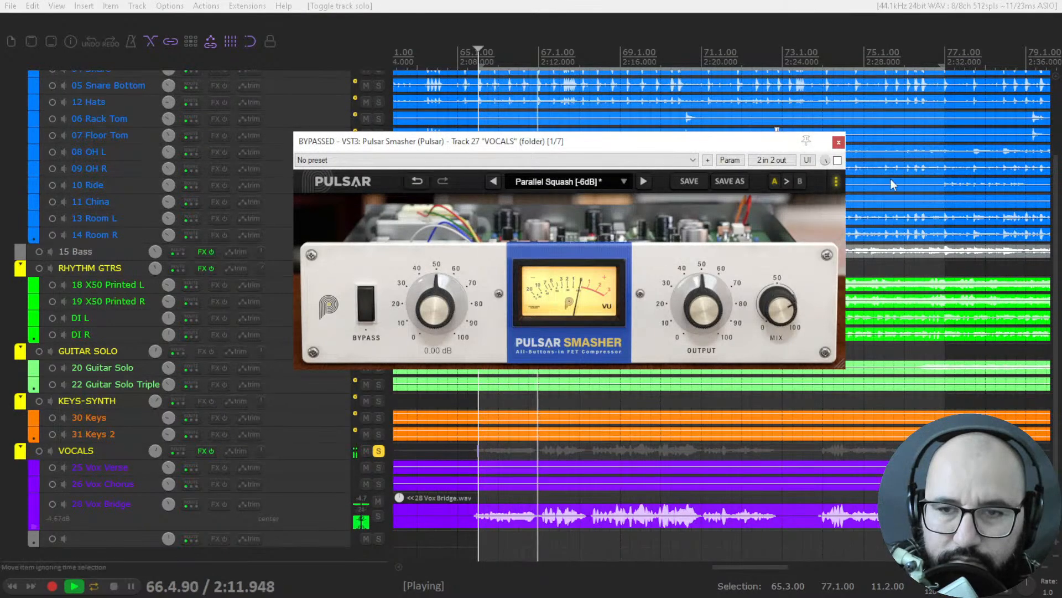
click(837, 160)
mouse_move(424, 308)
mouse_down()
mouse_move(424, 295)
mouse_move(425, 306)
mouse_up()
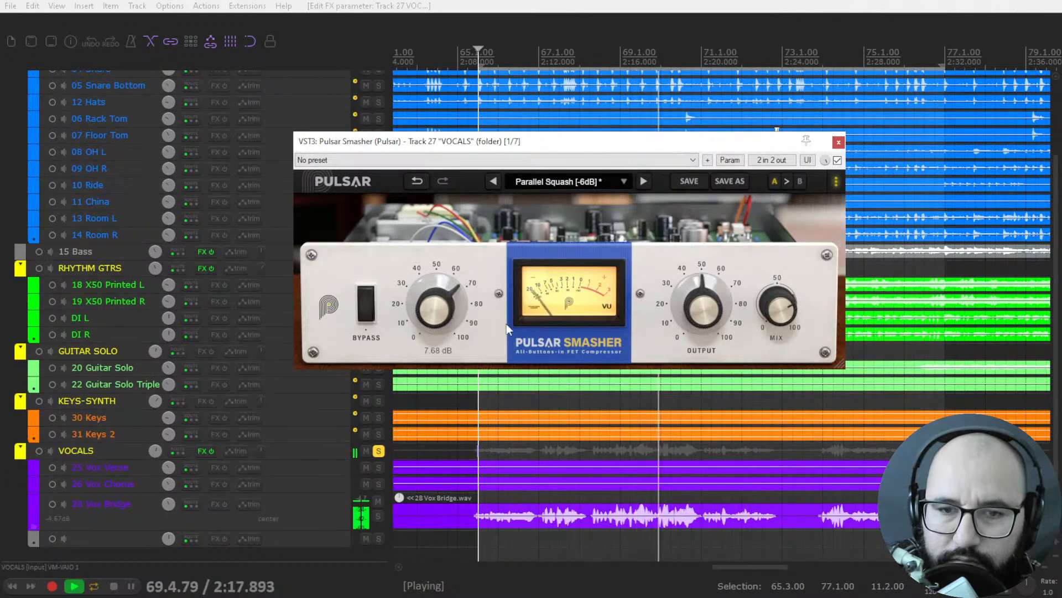
key(space)
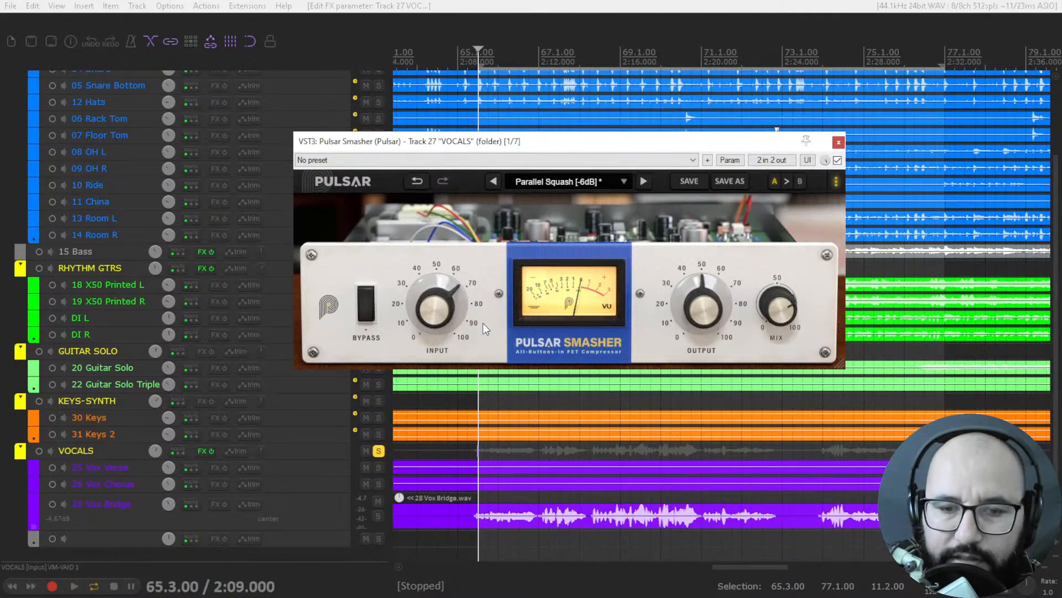
Raise Pulsar Smasher's Input to about 9.84 dB and compare the soloed vocals with the plugin bypassed and re-enabled.
key(space)
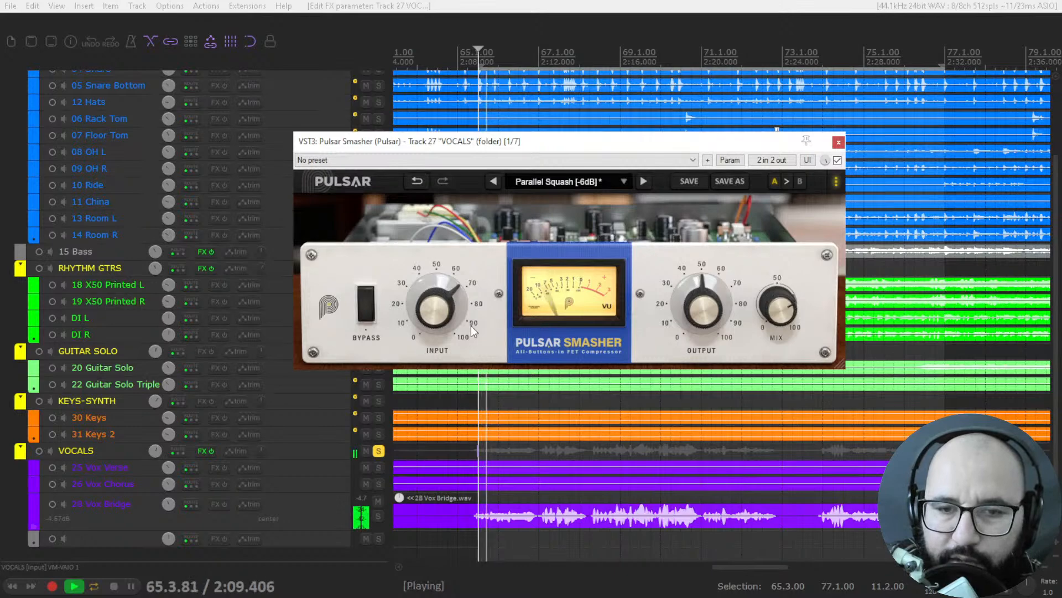
key(space)
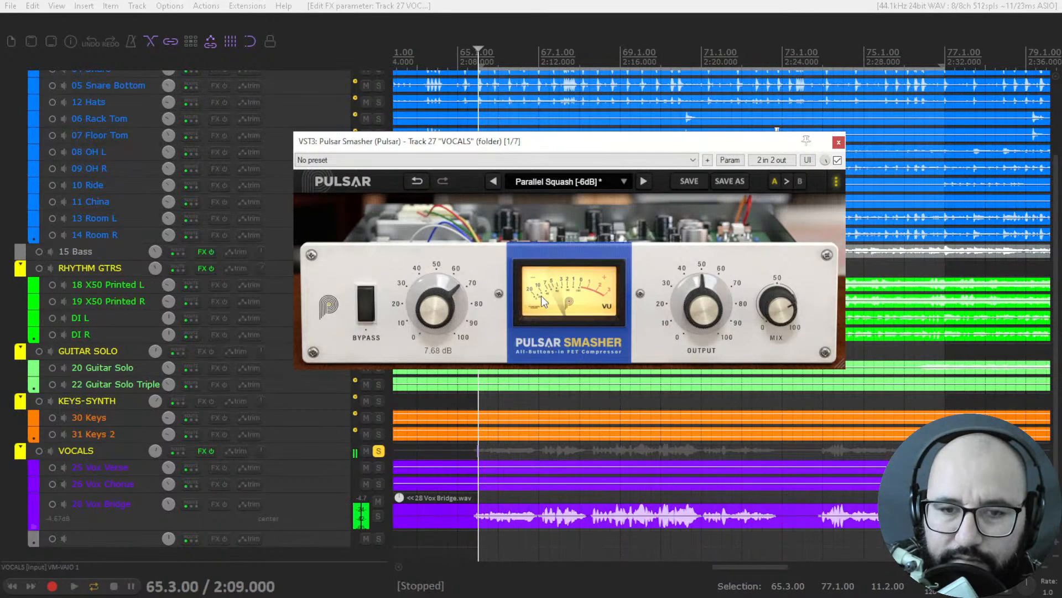
key(space)
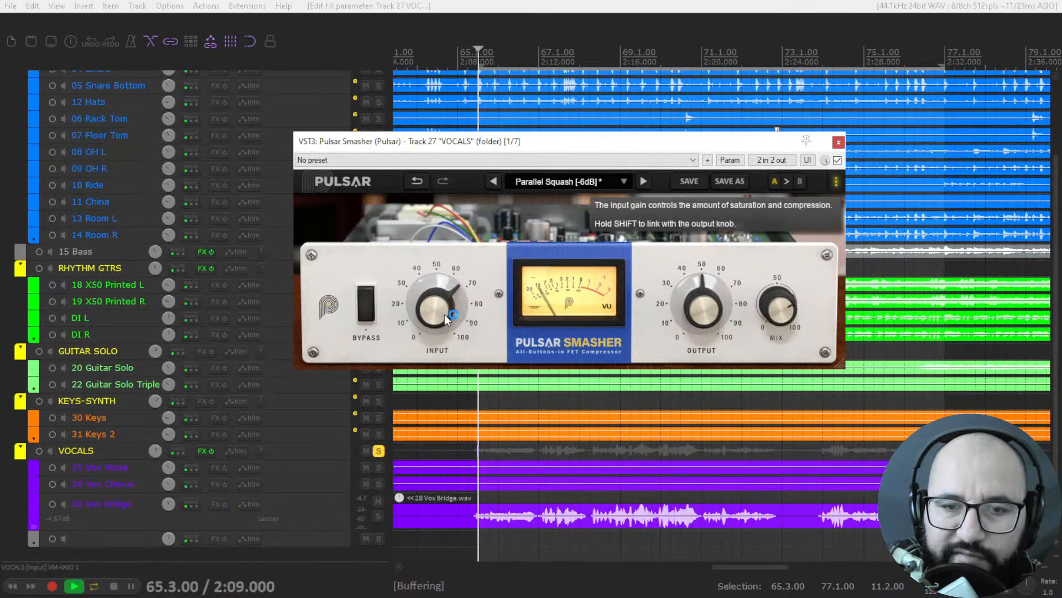
drag(441, 314, 441, 310)
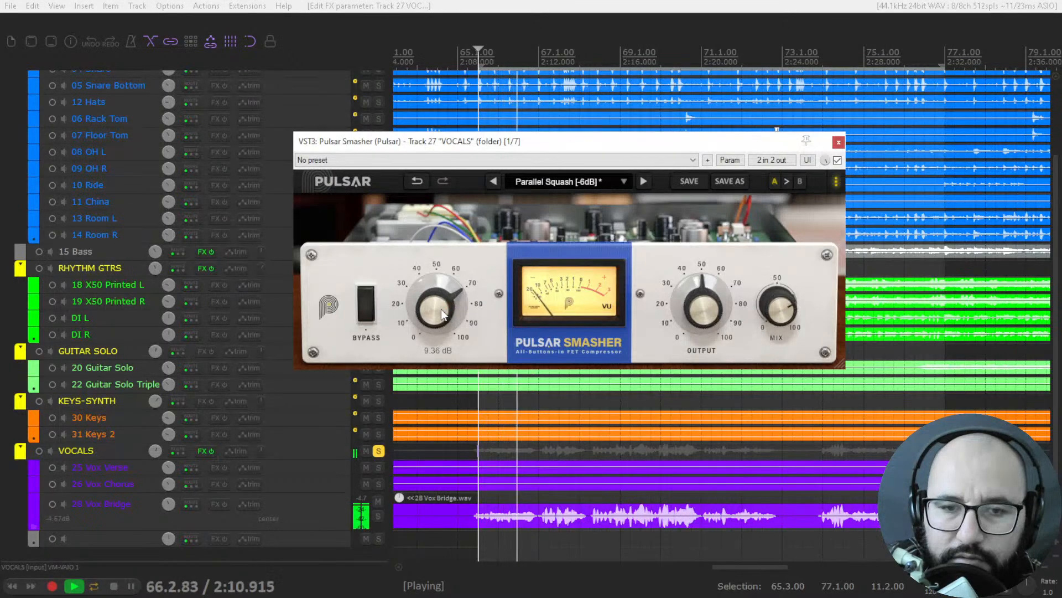
click(837, 160)
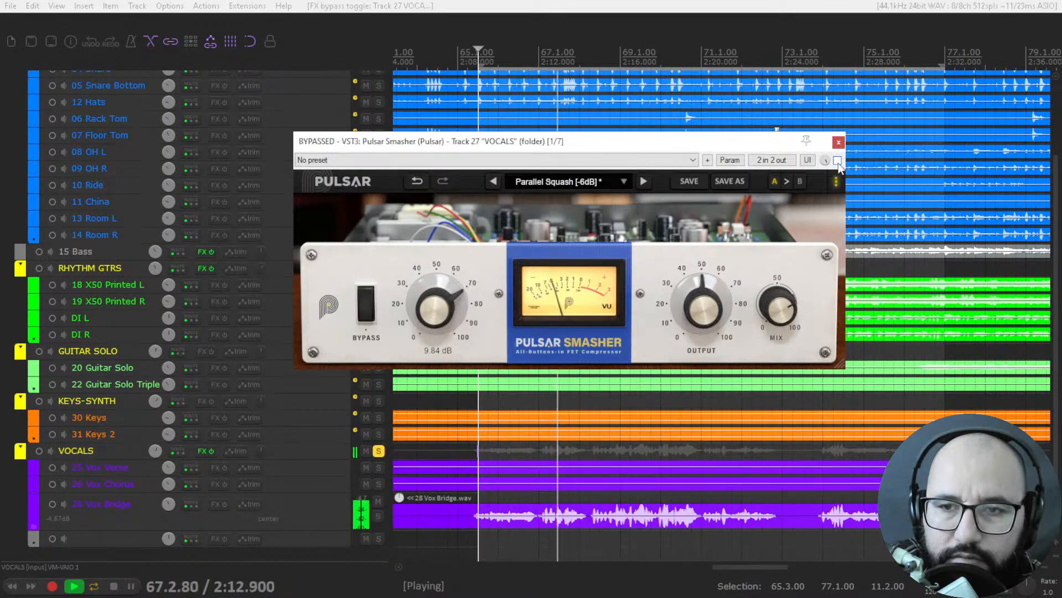
click(837, 160)
Raise Pulsar Smasher's Output to about 8.64 dB, compare the vocals against bypass, and stop playback.
drag(697, 304, 699, 285)
click(838, 160)
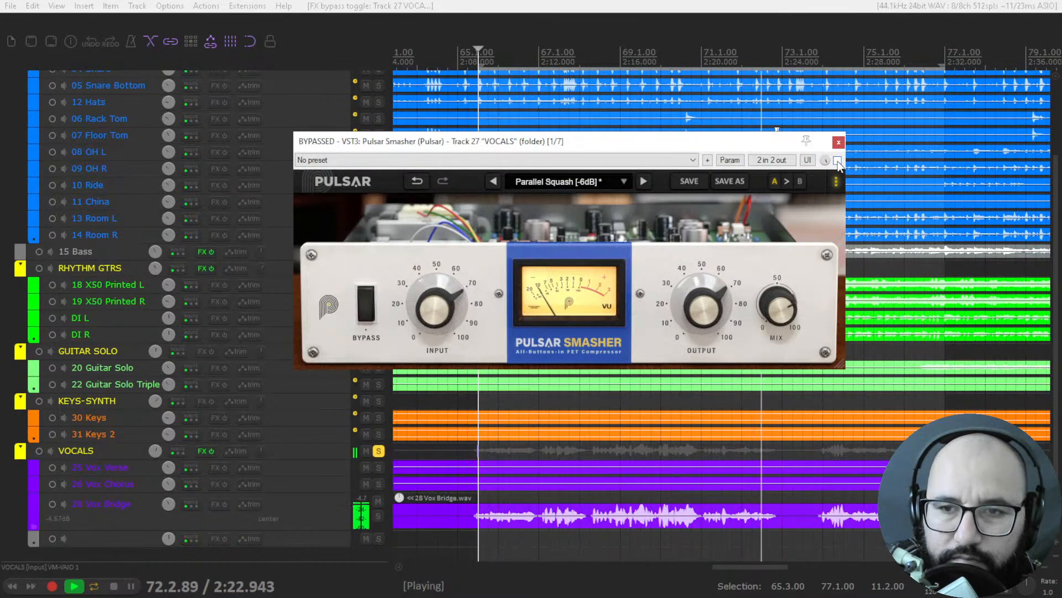
click(837, 160)
key(space)
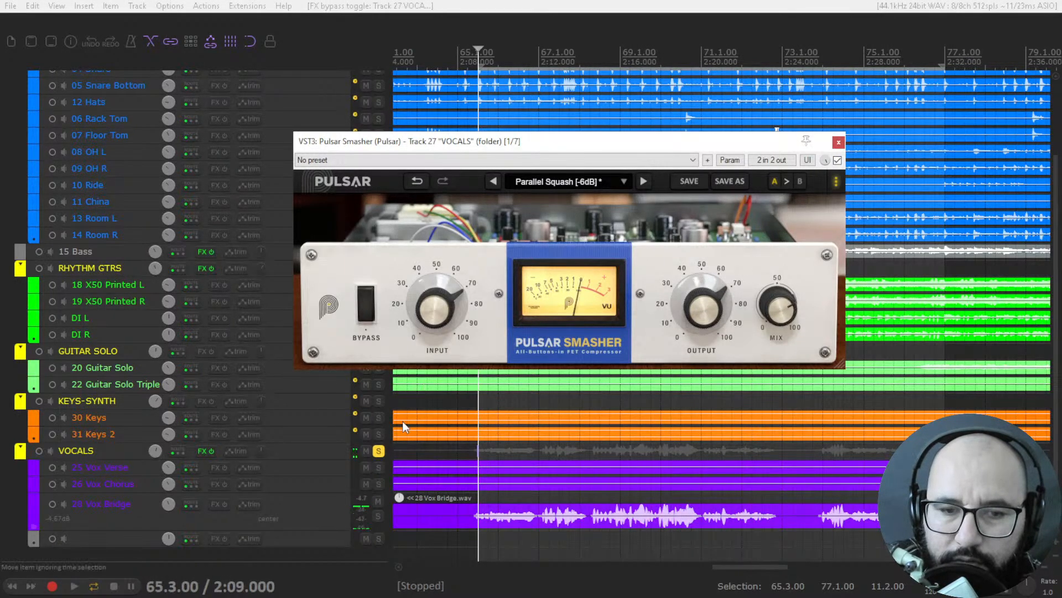
Unsolo the VOCALS folder and fine-tune Pulsar Smasher's gain by ear in the full mix, raising the Input slightly.
click(381, 451)
key(space)
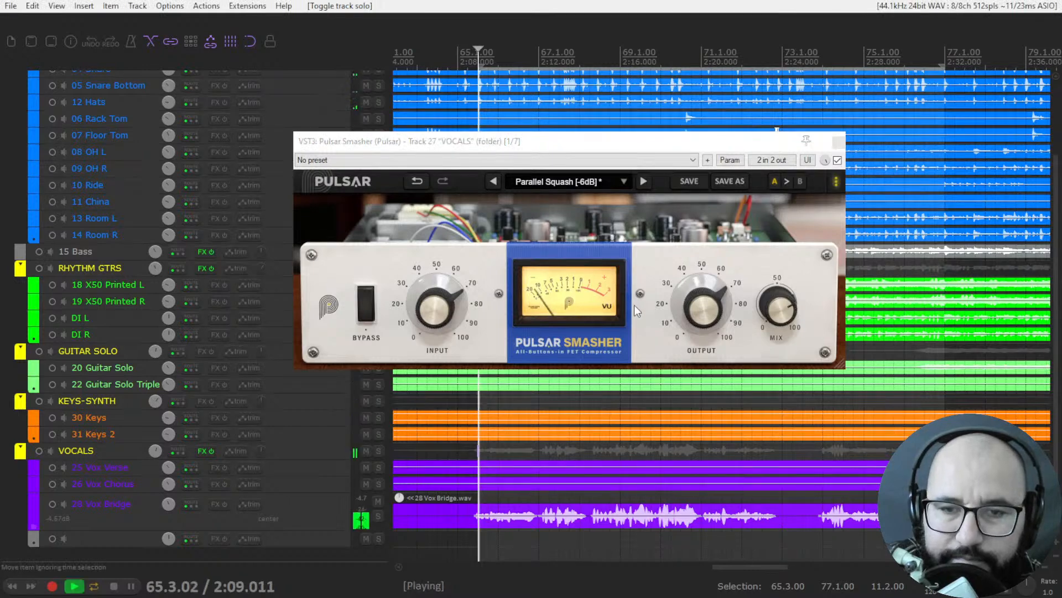
click(716, 306)
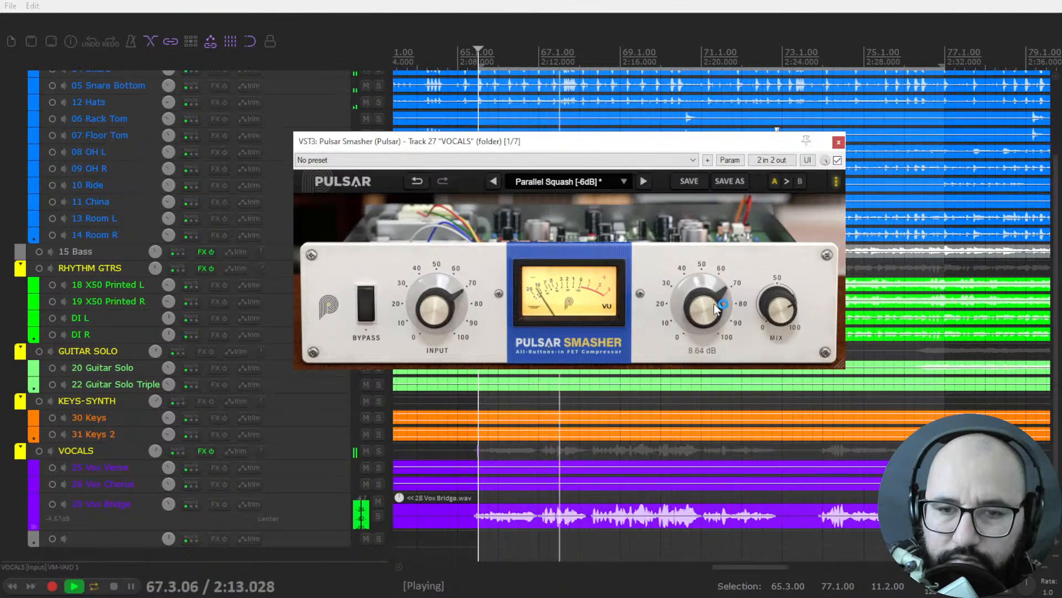
drag(713, 303, 688, 304)
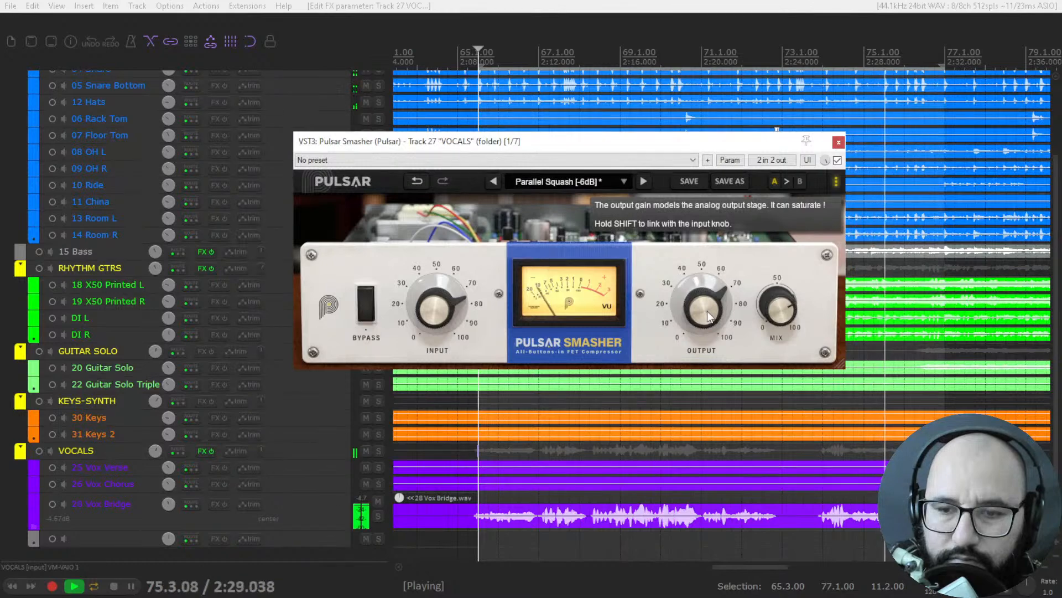
key(space)
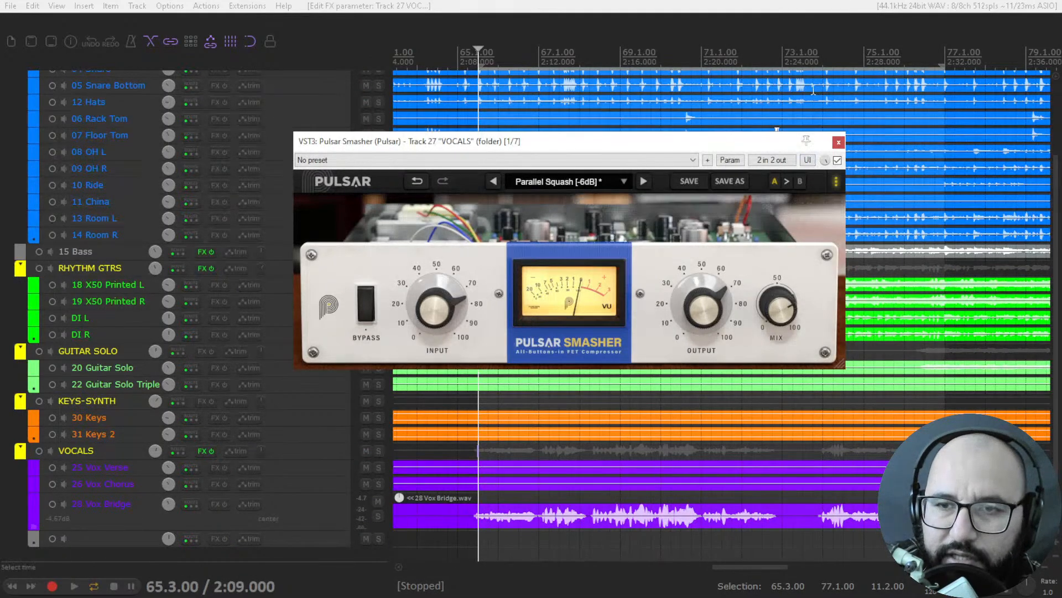
Play the full mix from 74.1.00, comparing the vocals with Pulsar Smasher bypassed and enabled, and leave it bypassed.
click(822, 61)
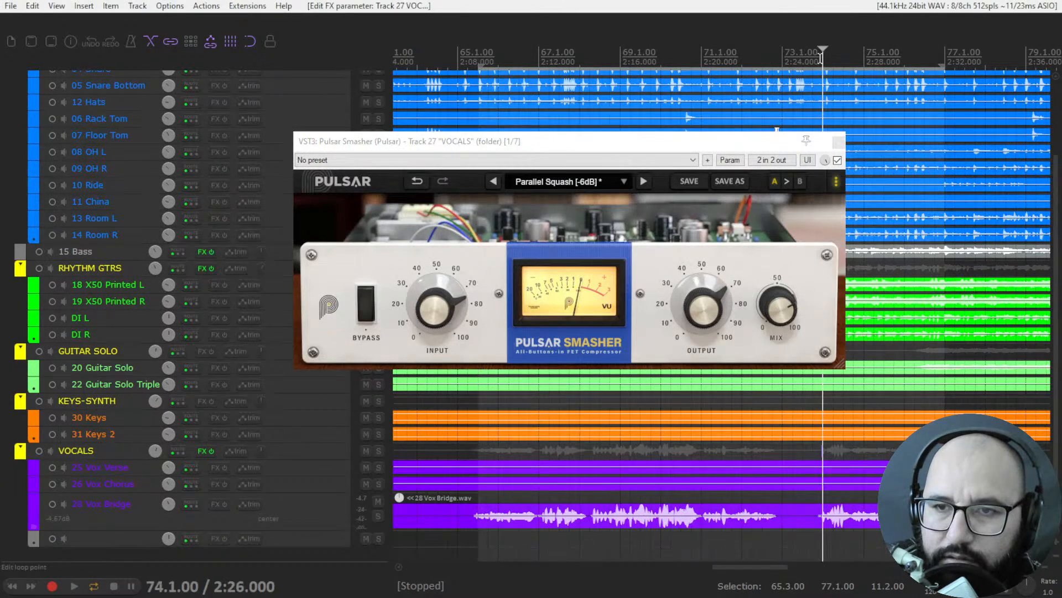
key(space)
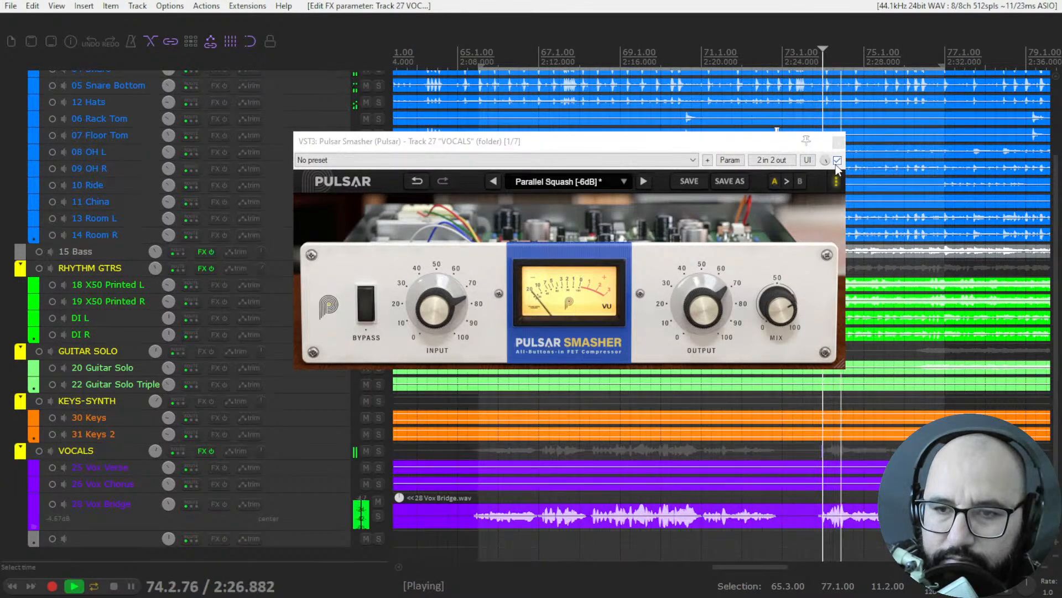
click(837, 160)
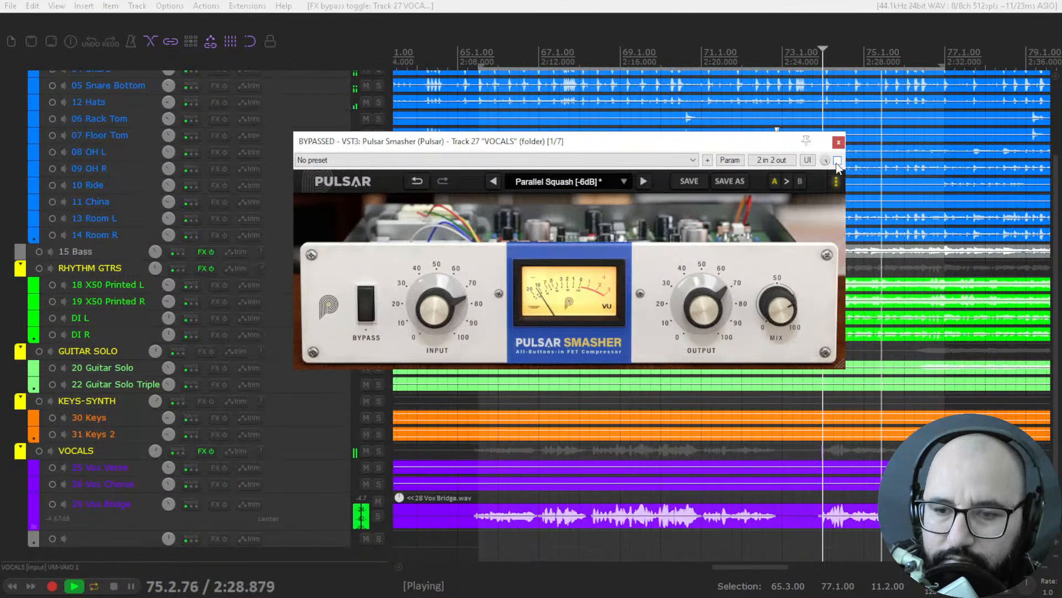
key(space)
click(837, 161)
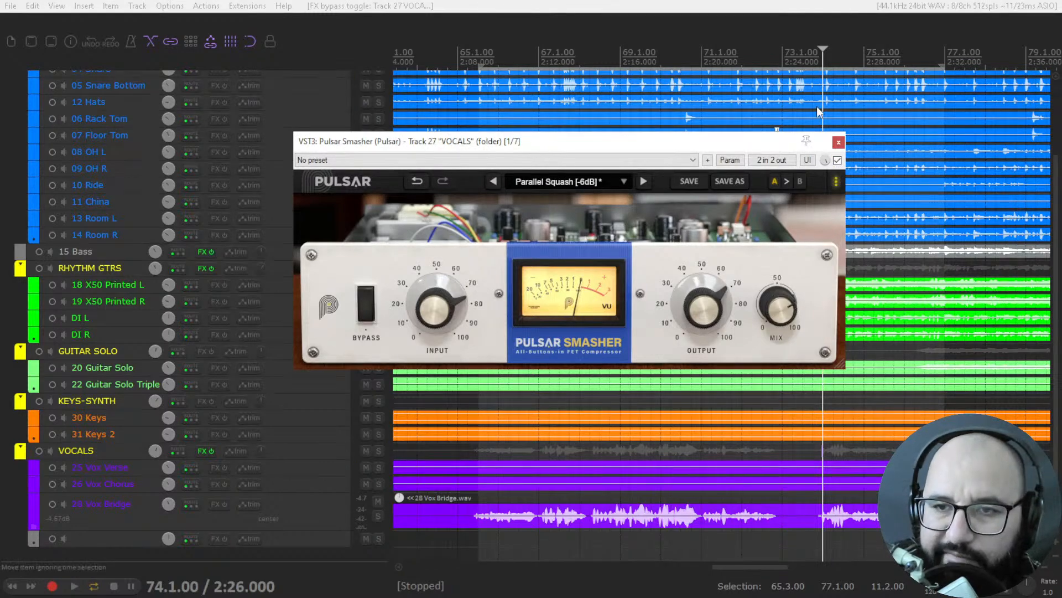
key(space)
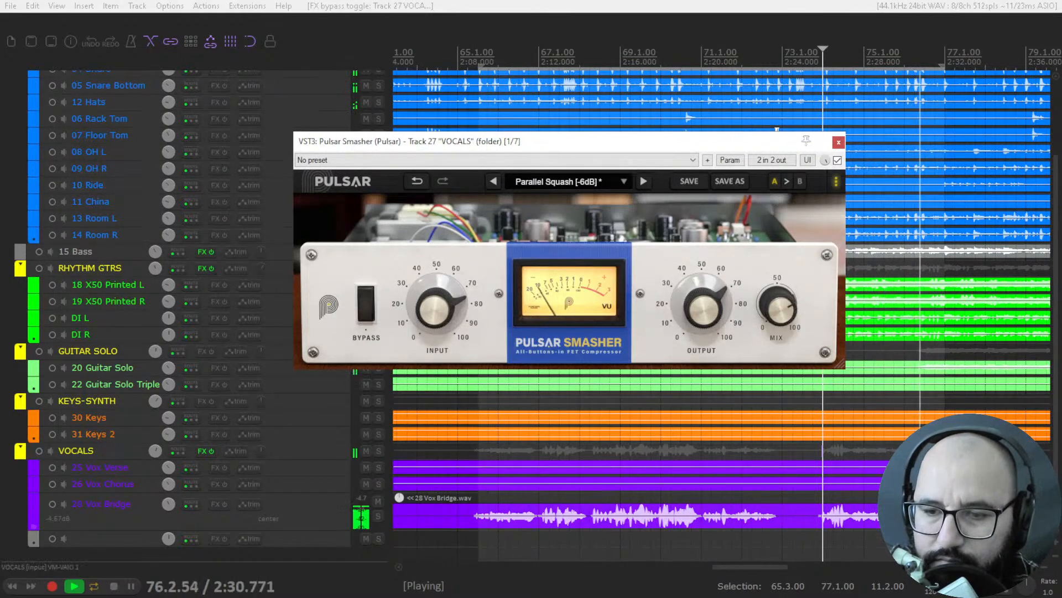
key(space)
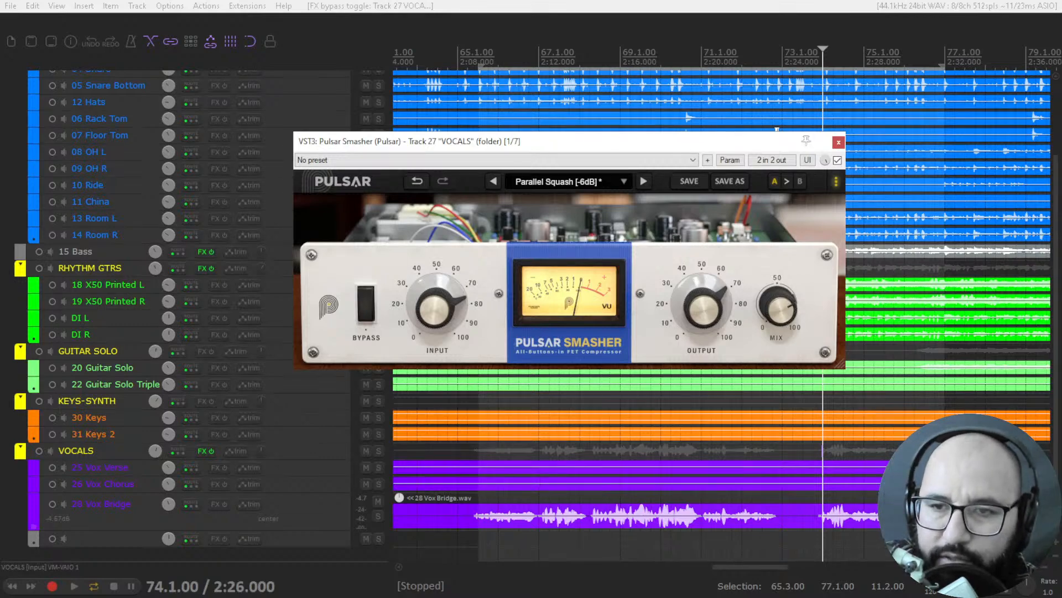
click(838, 161)
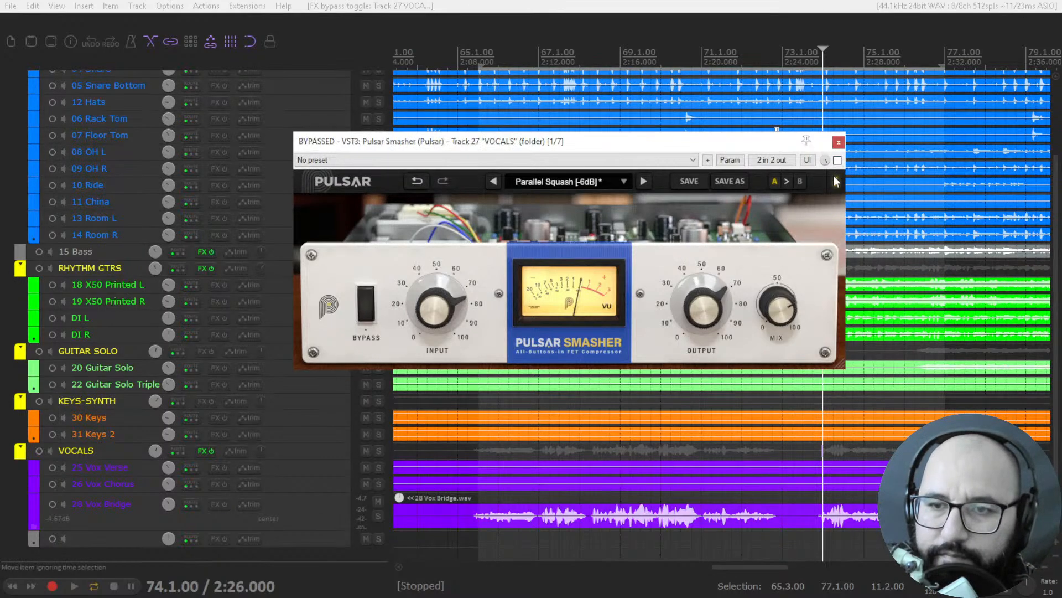
Re-enable Pulsar Smasher, set its Output to about 7.92 dB and close the plugin window.
click(838, 161)
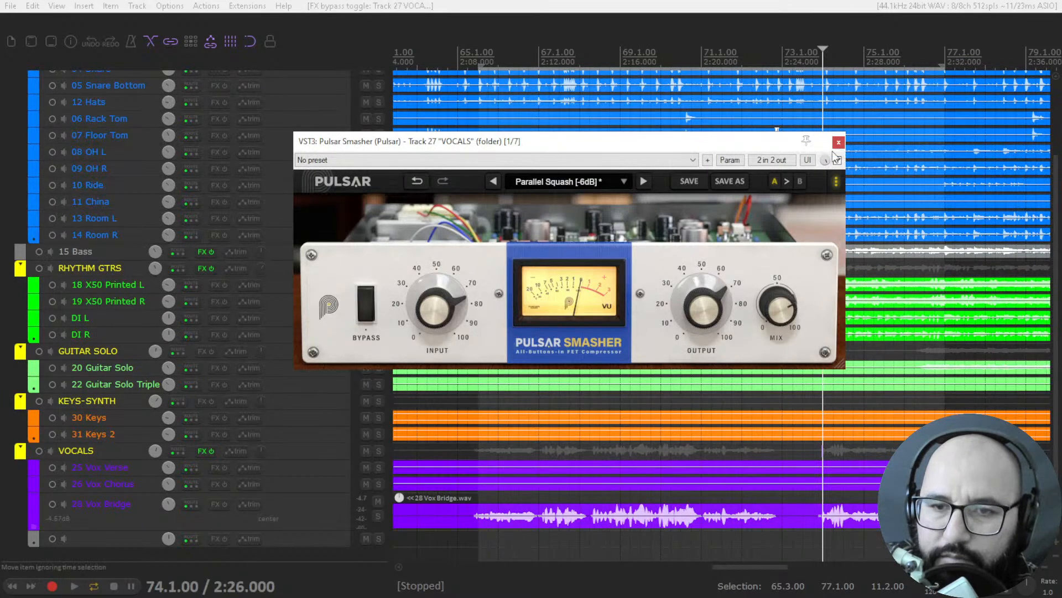
drag(712, 303, 712, 306)
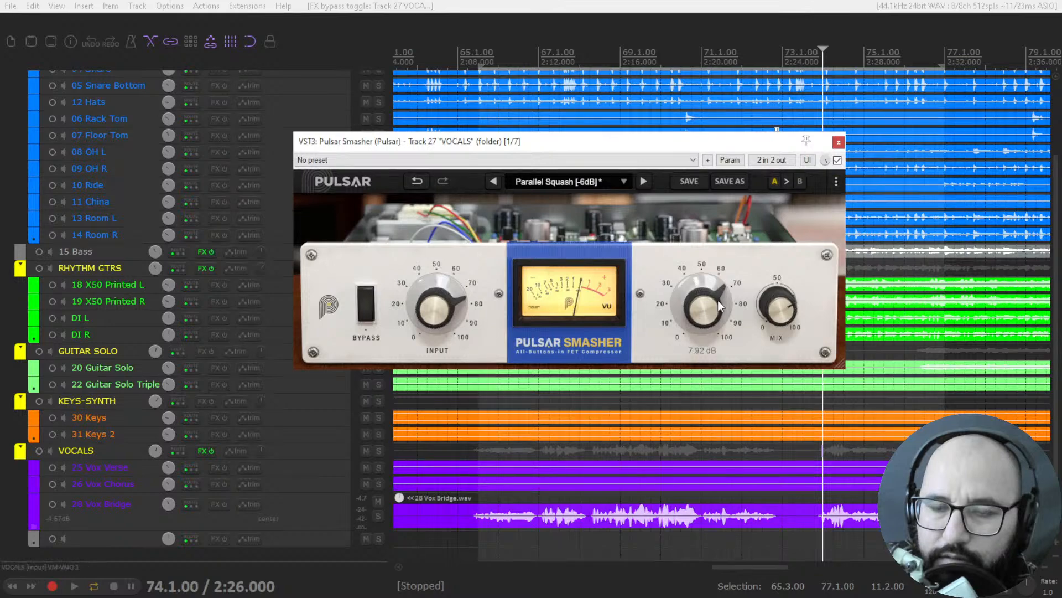
click(839, 142)
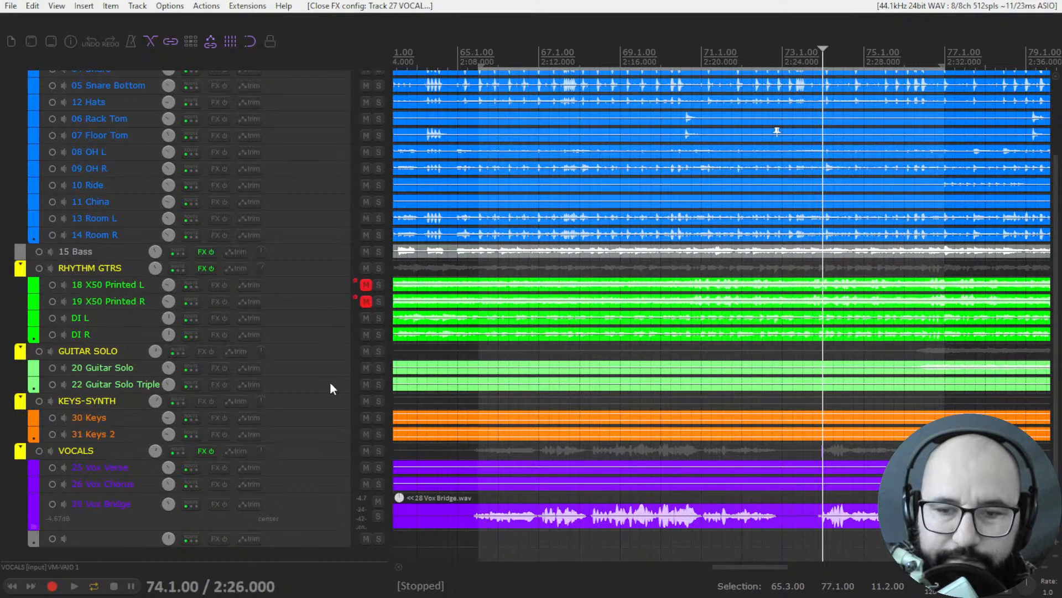
Open the bypassed SSL Native FlexVerb on the VOCALS folder and solo that folder.
right_click(198, 453)
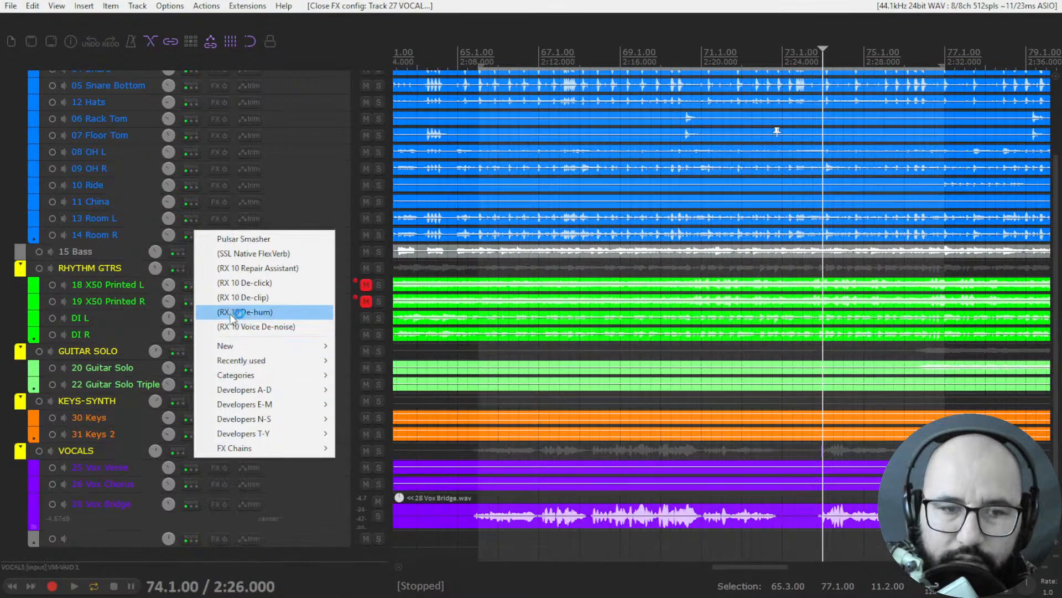
click(247, 254)
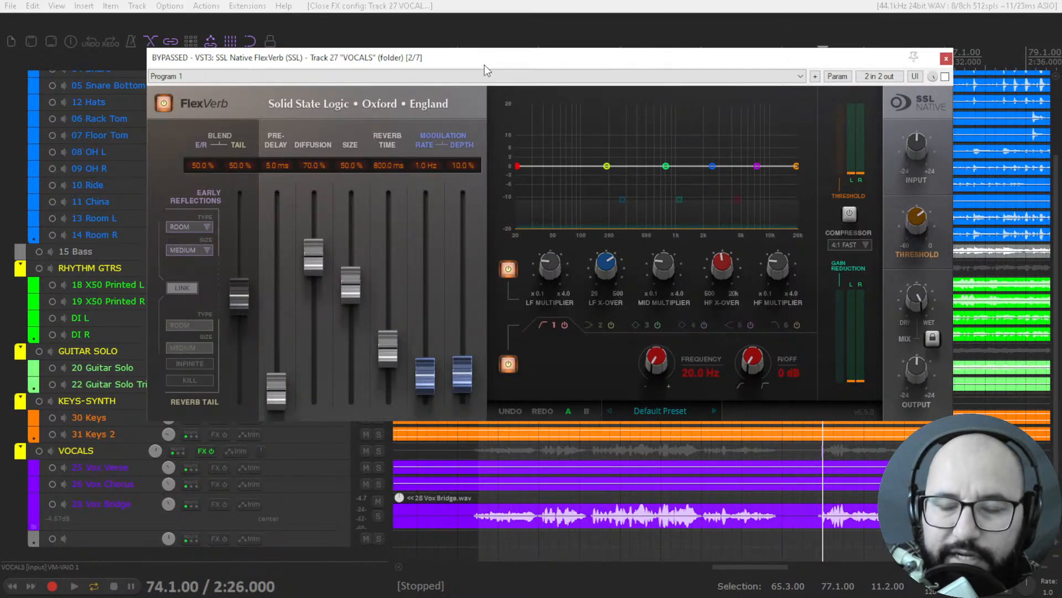
drag(493, 62, 496, 62)
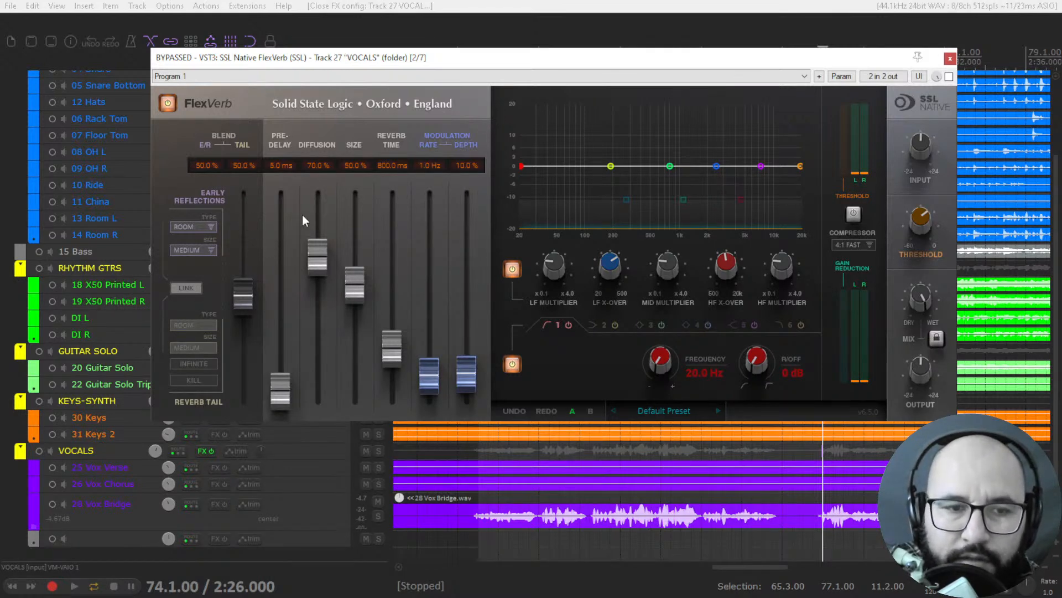
click(378, 450)
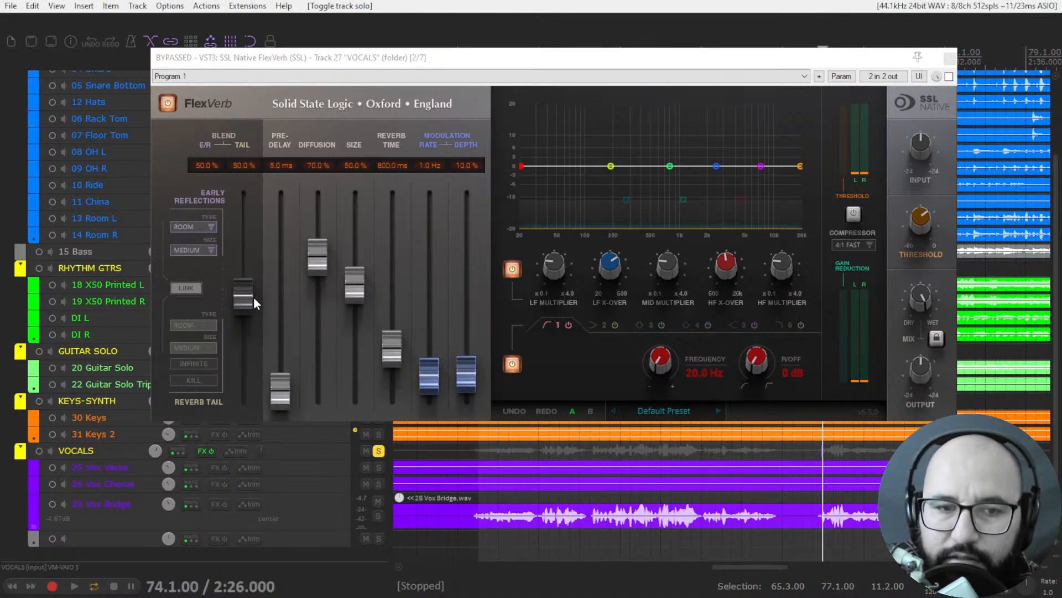
Try shifting FlexVerb's Blend between early reflections and tail, stopping at about 55.1% E/R and 44.9% tail.
mouse_move(247, 301)
mouse_down()
mouse_move(253, 201)
mouse_move(244, 366)
mouse_move(244, 309)
mouse_up()
drag(237, 379, 246, 282)
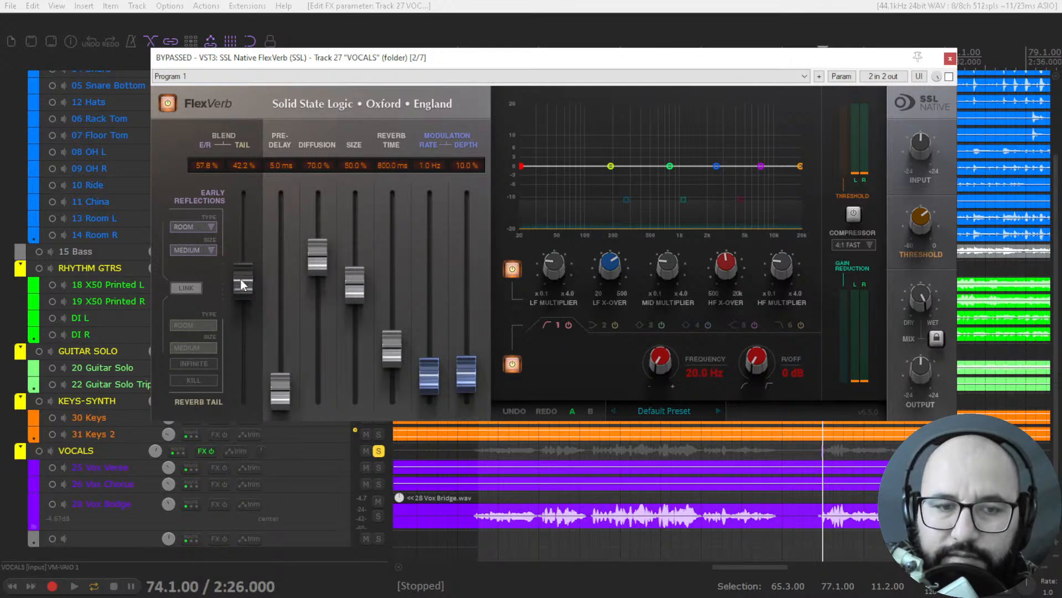
drag(238, 276, 244, 291)
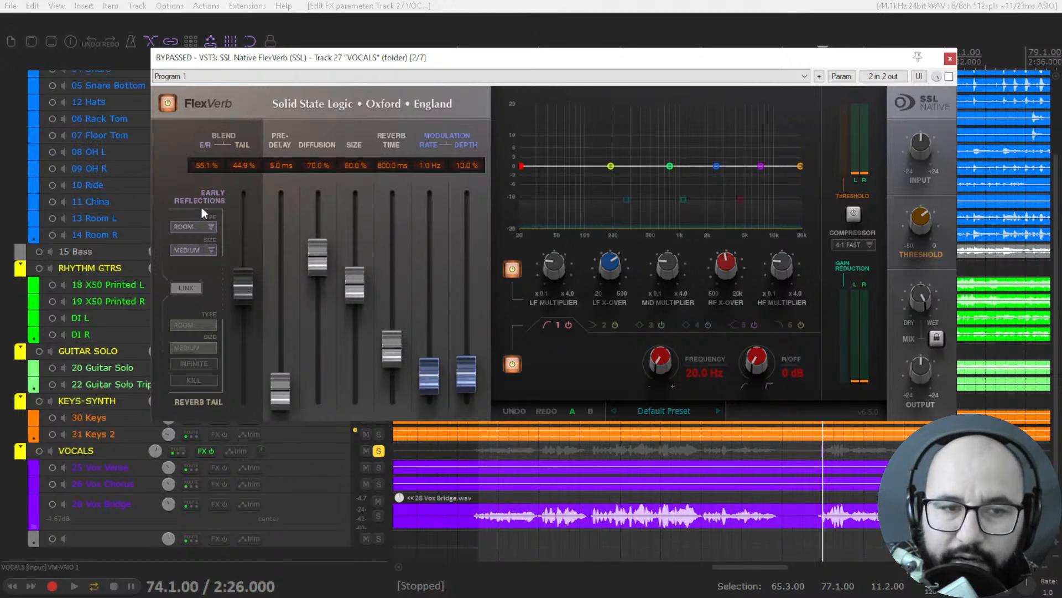
Examine the available Type and Size options for FlexVerb's early reflections, keeping Room and Medium.
click(195, 227)
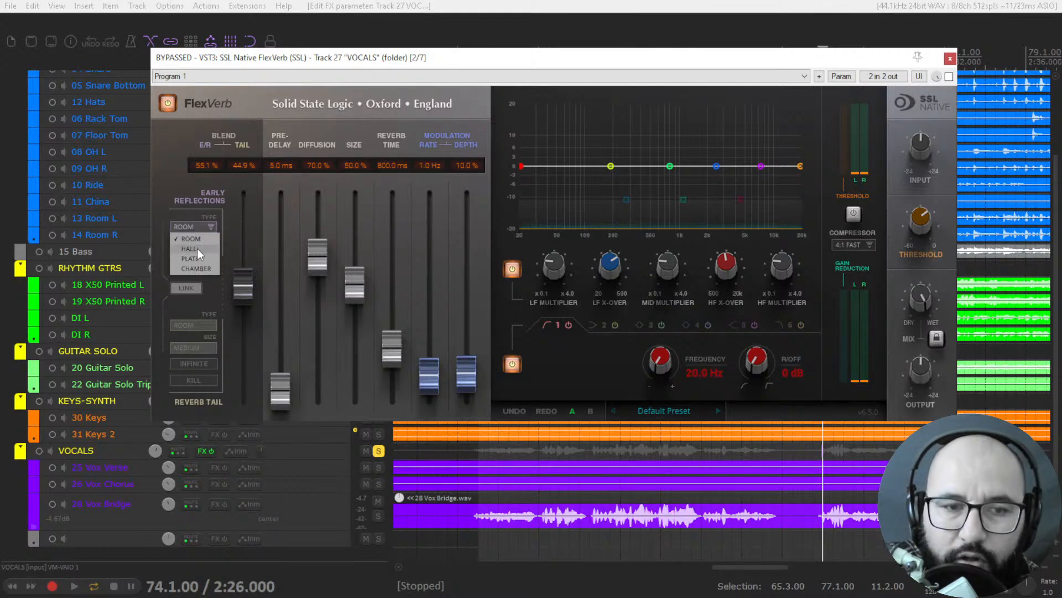
click(229, 224)
click(206, 252)
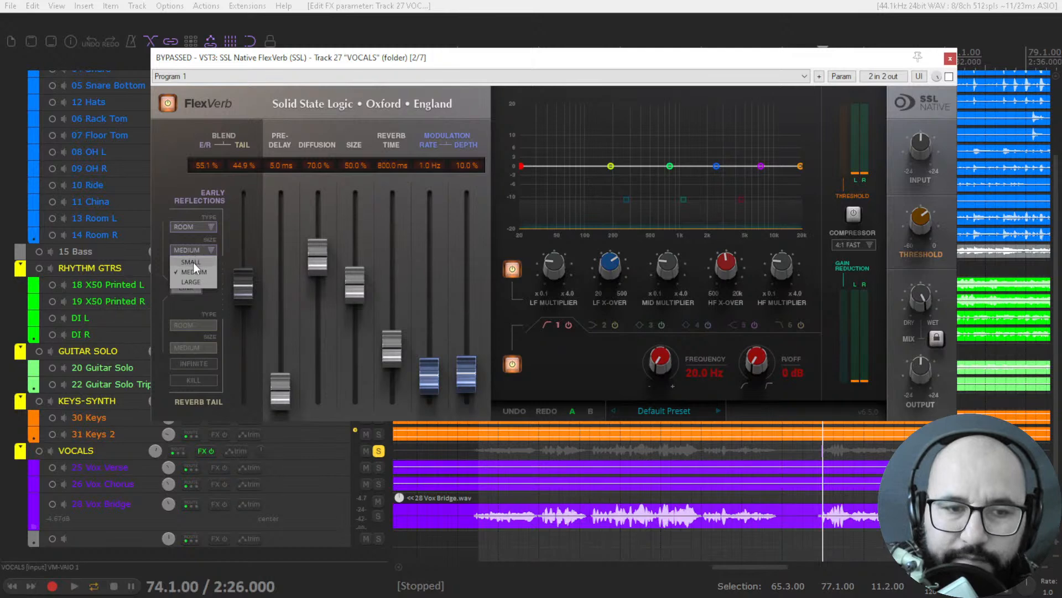
click(231, 247)
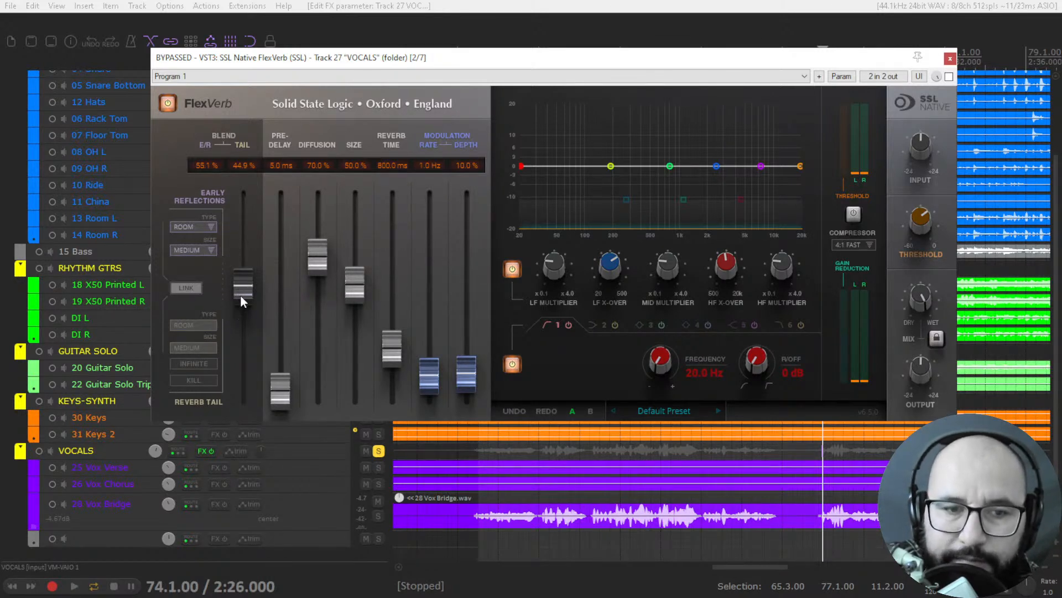
Unlink the reverb tail from the early reflections and examine the tail's own Type and Size options, keeping Room and Medium.
click(190, 289)
drag(246, 303, 242, 287)
click(211, 326)
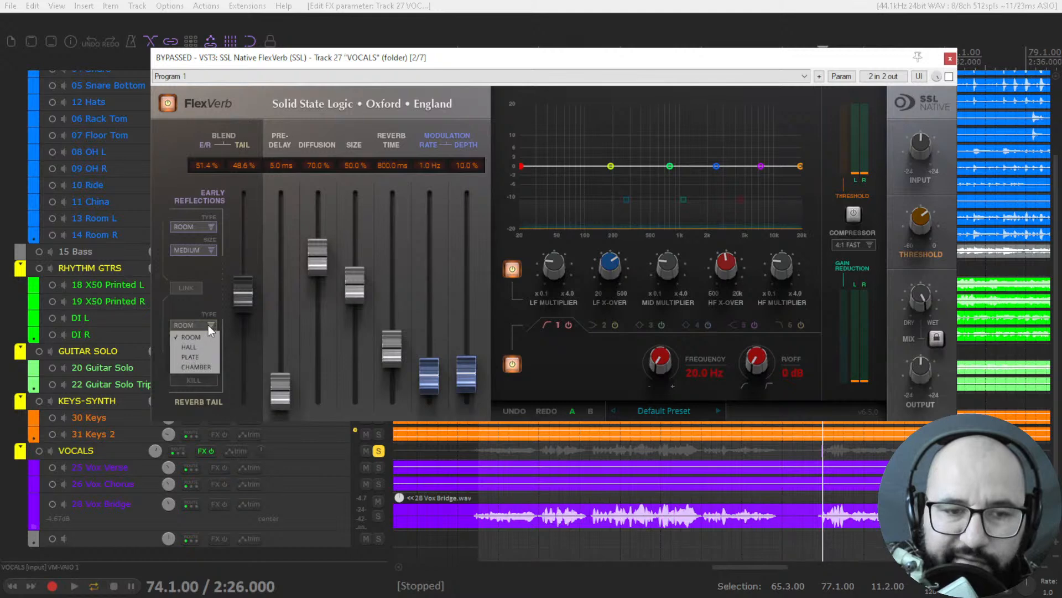
click(216, 306)
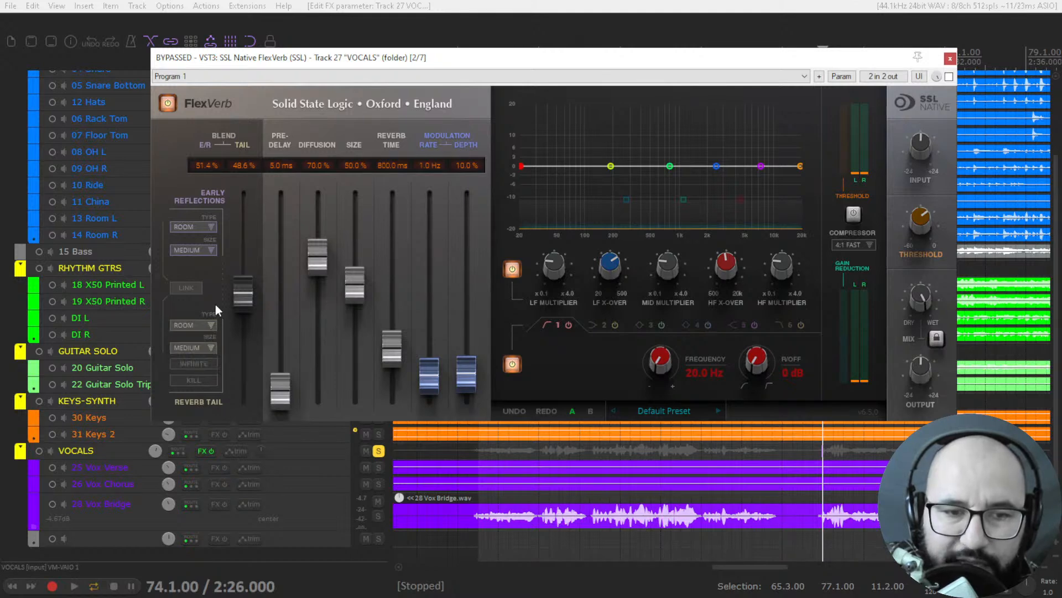
click(202, 347)
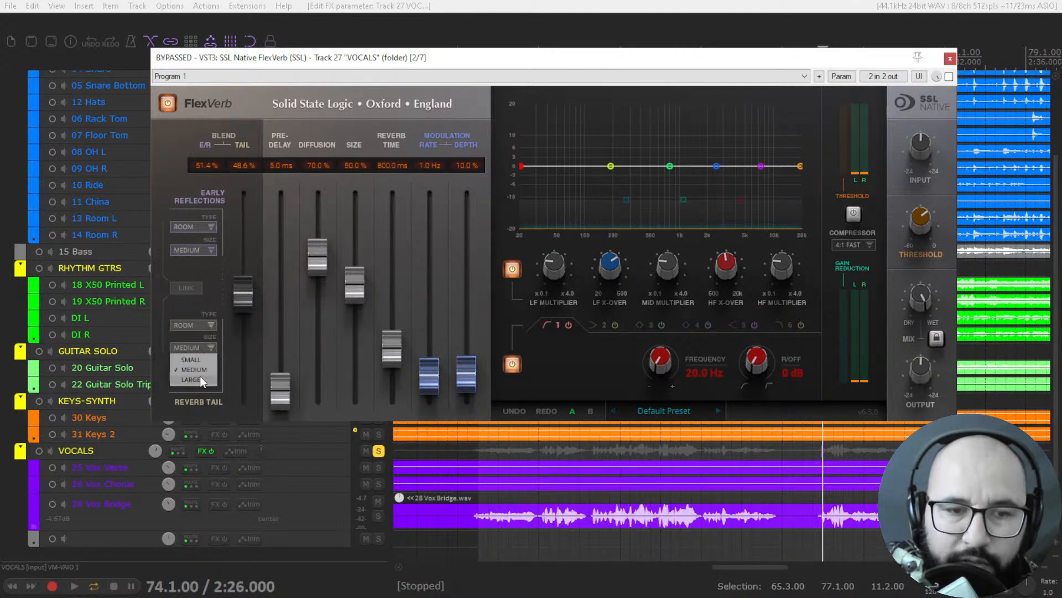
click(218, 304)
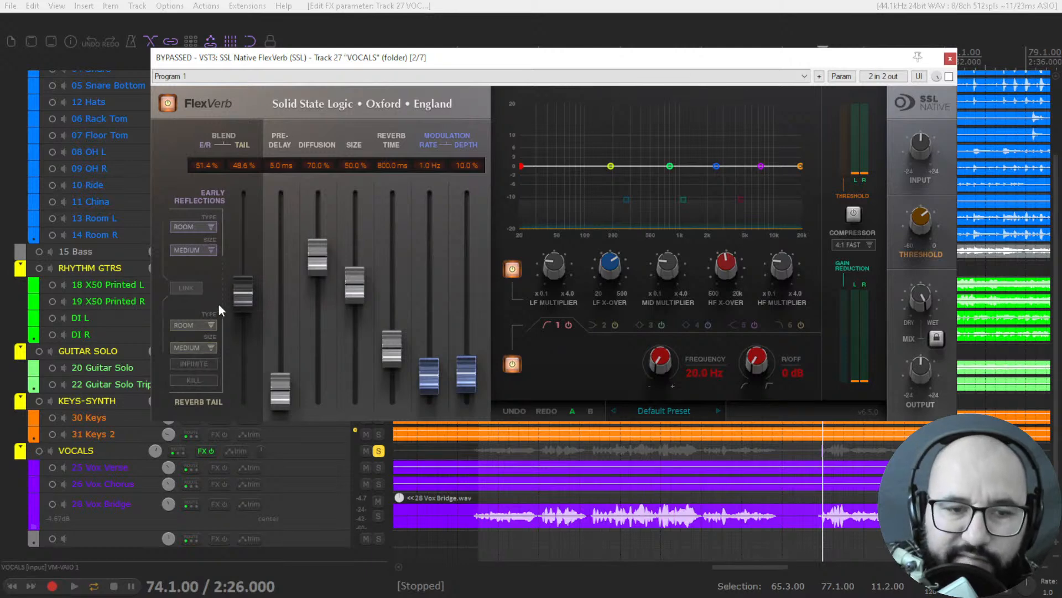
Link and unlink the early reflections and tail once more, and set the Blend to 50% each.
click(190, 288)
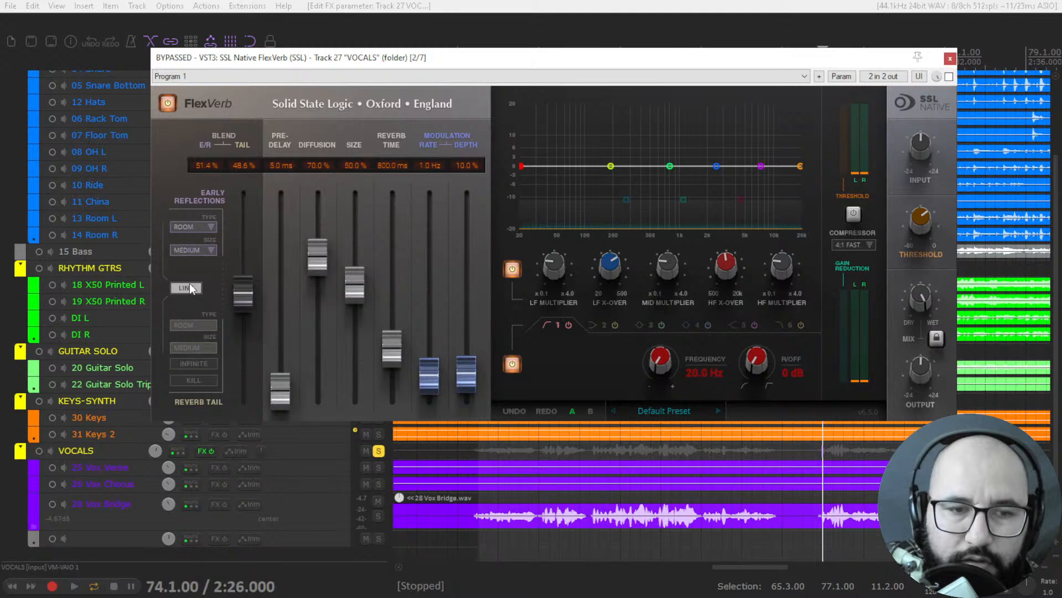
click(186, 288)
mouse_move(244, 293)
mouse_down()
mouse_move(247, 397)
mouse_move(245, 296)
mouse_up()
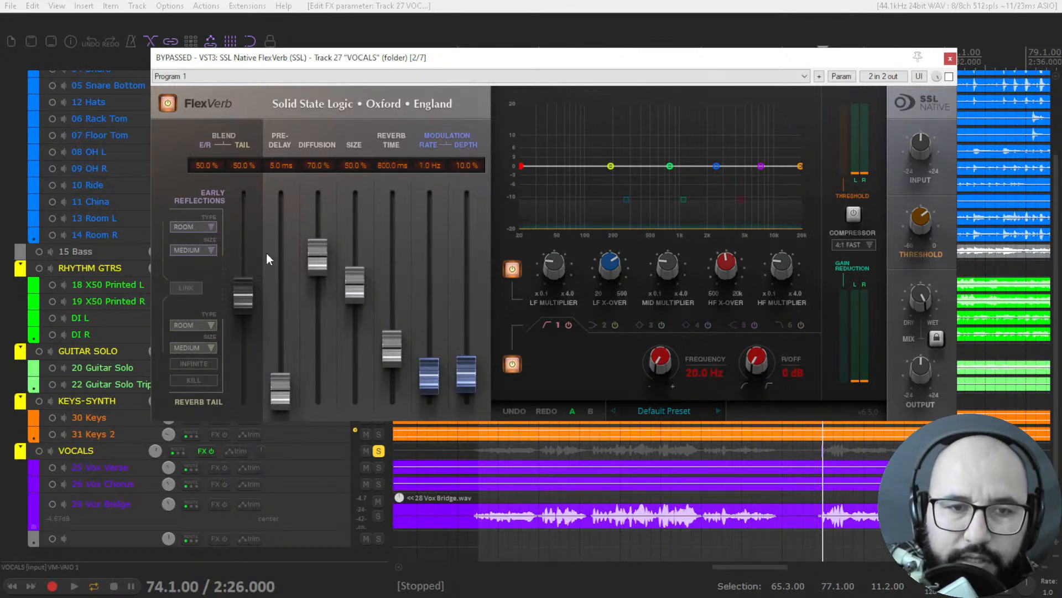
Set FlexVerb's Pre-Delay to about 0.9 ms and its Size to about 43.7%.
mouse_move(288, 390)
mouse_down()
mouse_move(291, 369)
mouse_move(292, 393)
mouse_up()
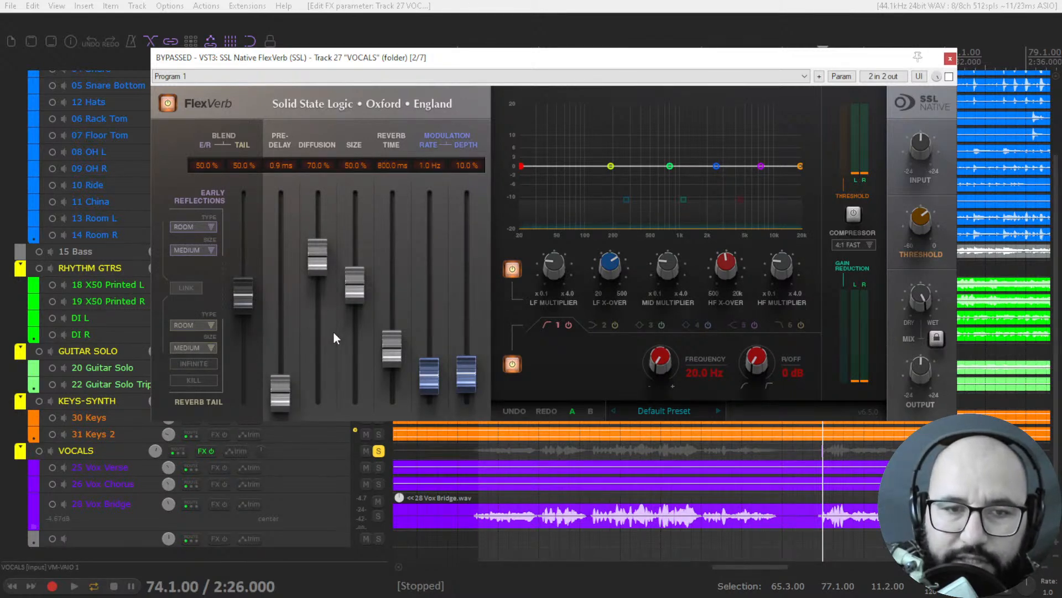
drag(354, 291, 361, 240)
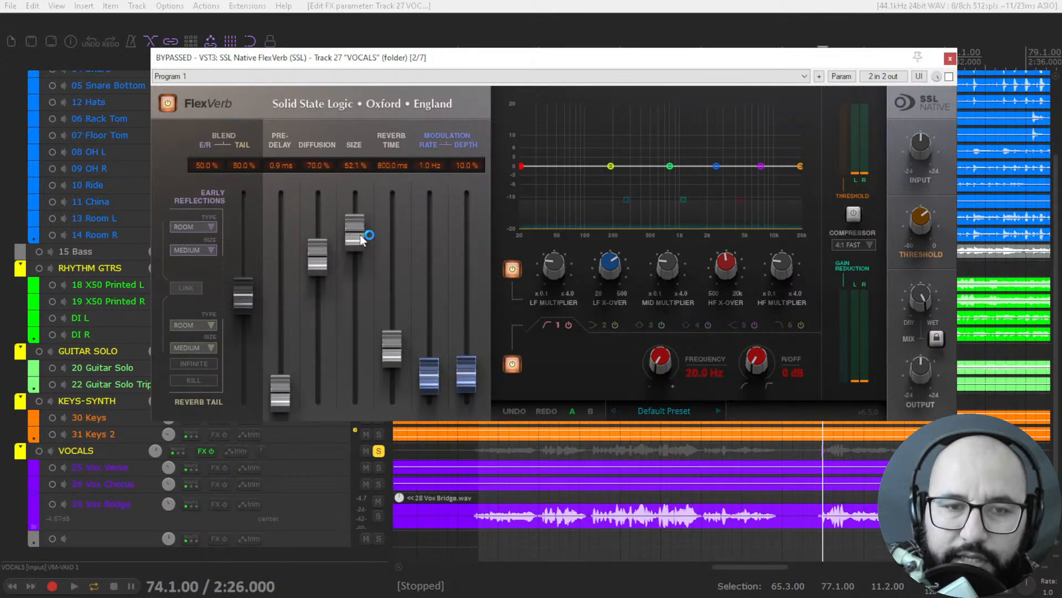
click(210, 250)
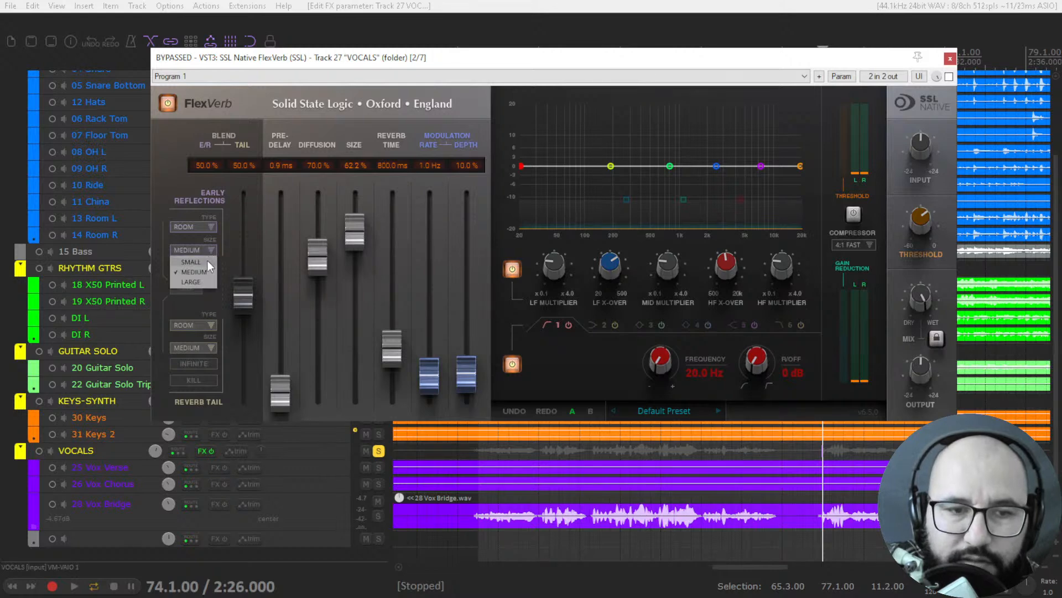
drag(357, 239, 357, 238)
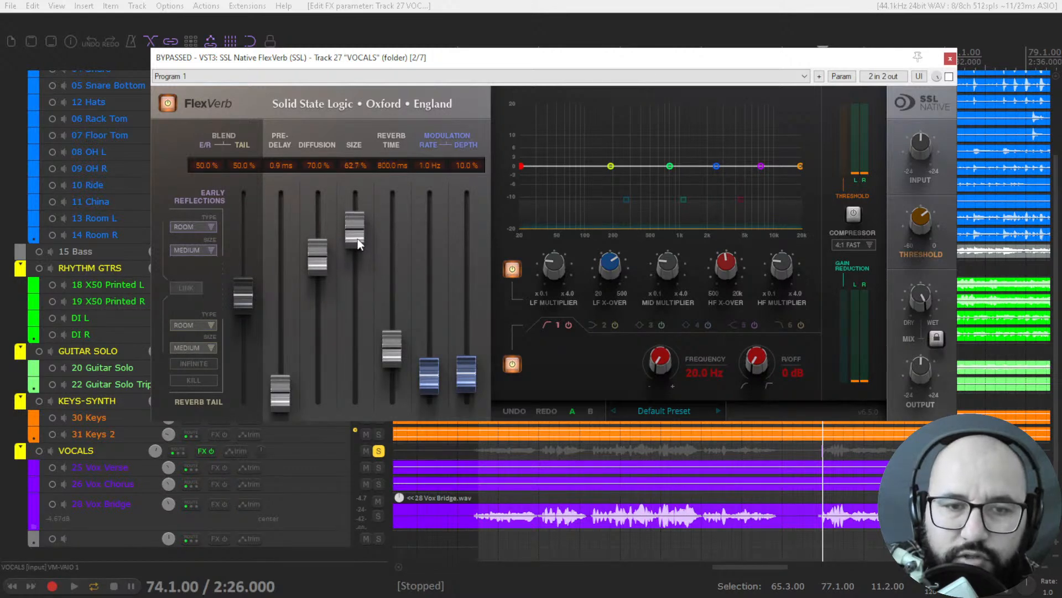
drag(358, 292, 354, 313)
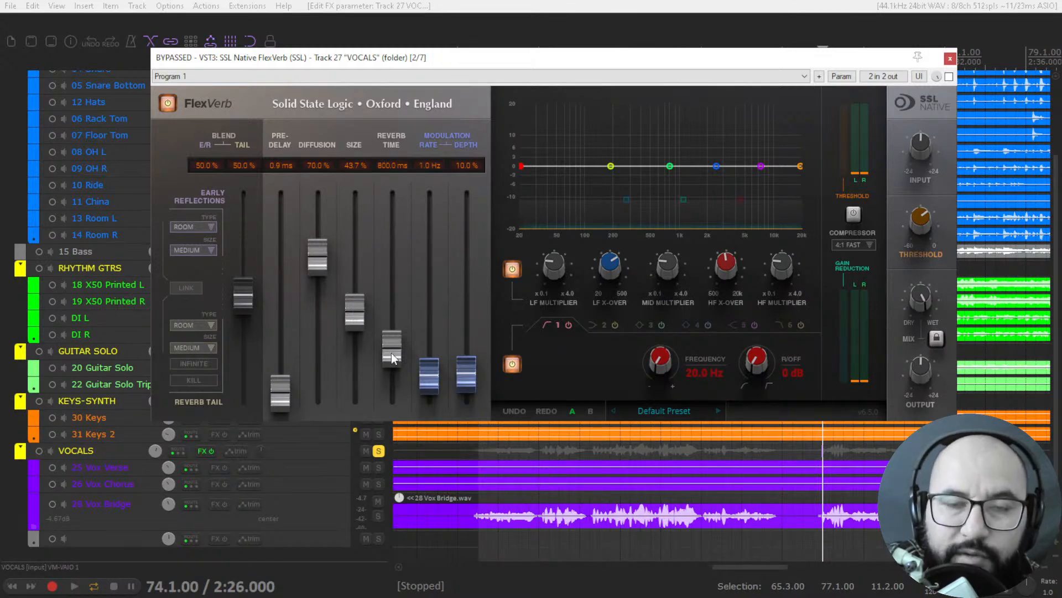
Sweep FlexVerb's Reverb Time upward and settle it at about 1.5 s.
drag(393, 356, 395, 336)
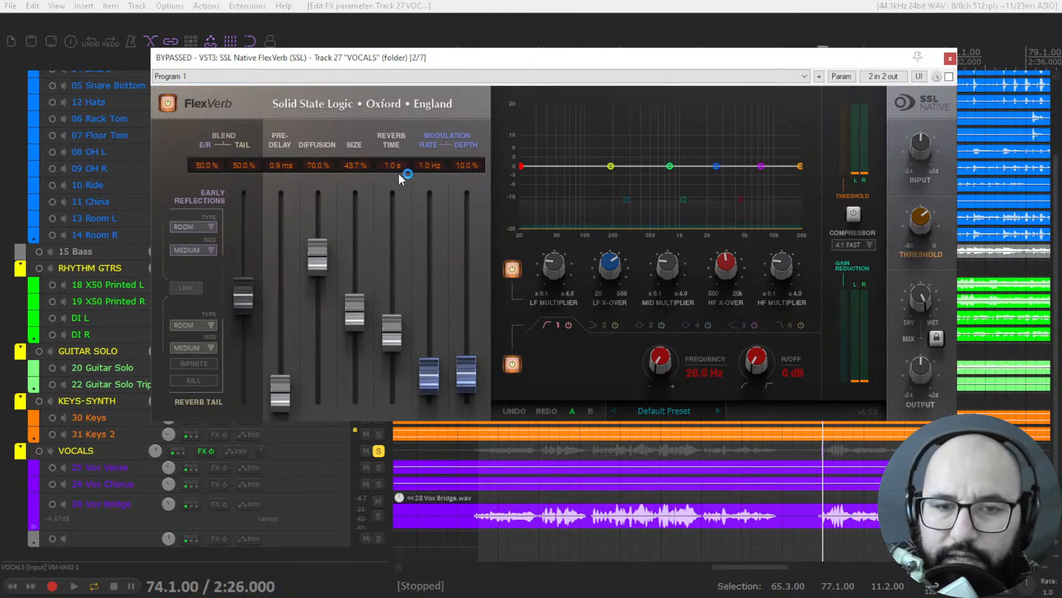
drag(392, 334, 394, 296)
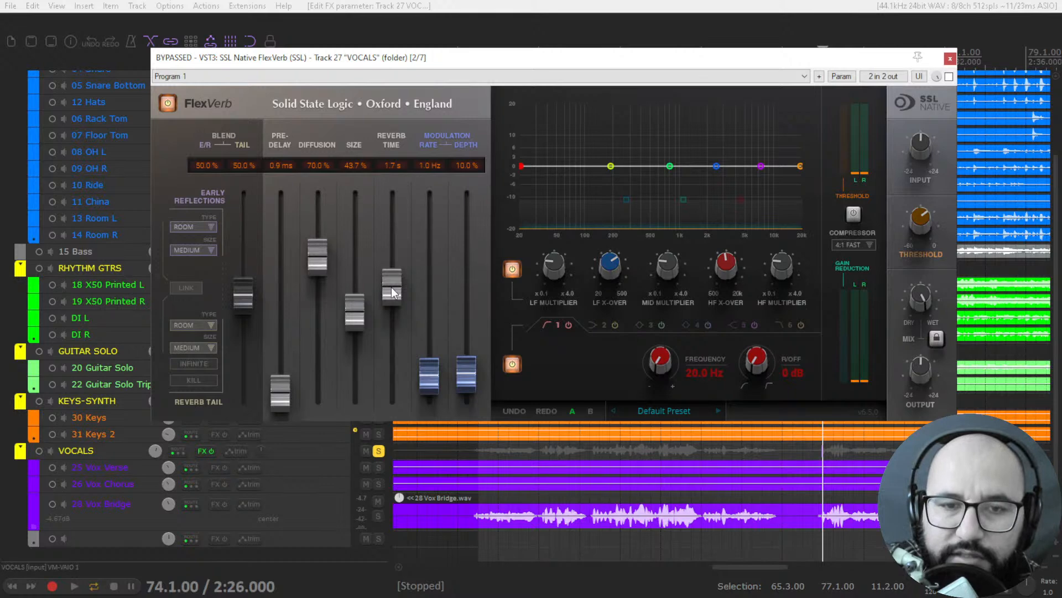
drag(393, 292, 393, 276)
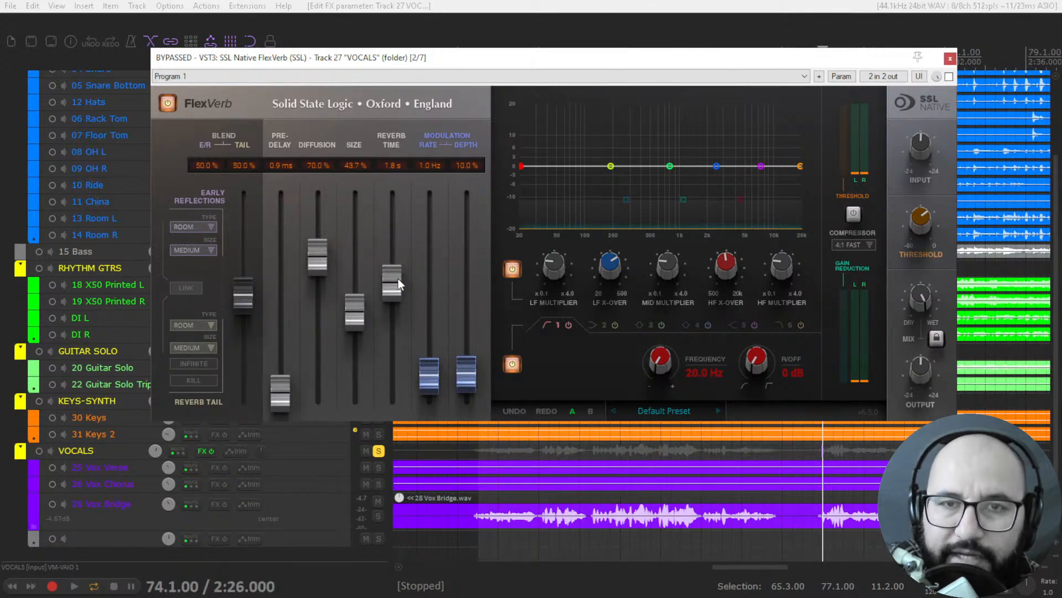
drag(398, 274, 394, 299)
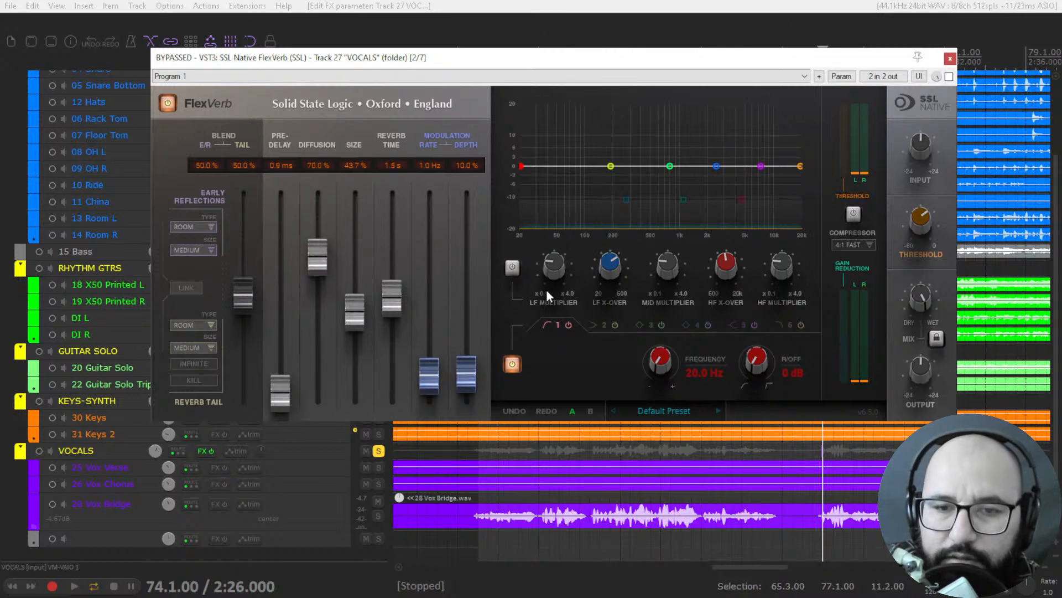
Keep the multiplier section enabled, adjust the LF crossover, raise the mid multiplier and lower the LF and HF multipliers.
click(511, 268)
mouse_move(610, 264)
mouse_down()
mouse_move(609, 282)
mouse_move(610, 270)
mouse_move(680, 242)
mouse_up()
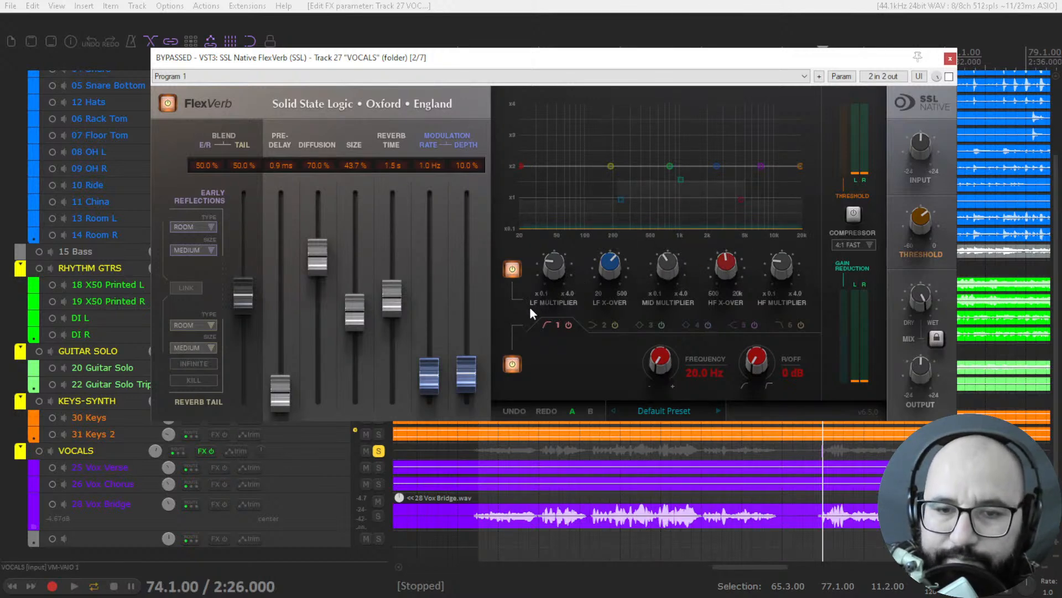
mouse_move(553, 270)
mouse_down()
mouse_move(557, 311)
mouse_move(557, 282)
mouse_up()
mouse_move(789, 270)
mouse_down()
mouse_move(788, 235)
mouse_move(788, 274)
mouse_up()
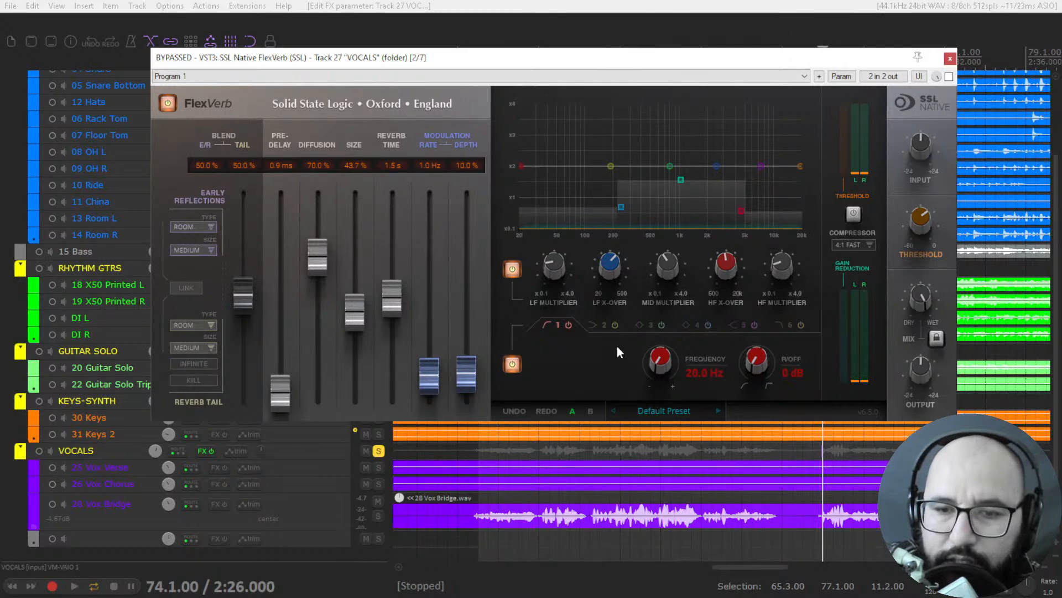
In FlexVerb's EQ, increase band 1's roll-off at 20 Hz, switch off bands 4 and 5, and select band 6.
mouse_move(657, 361)
mouse_down()
mouse_move(660, 325)
mouse_move(653, 363)
mouse_up()
drag(755, 361, 762, 324)
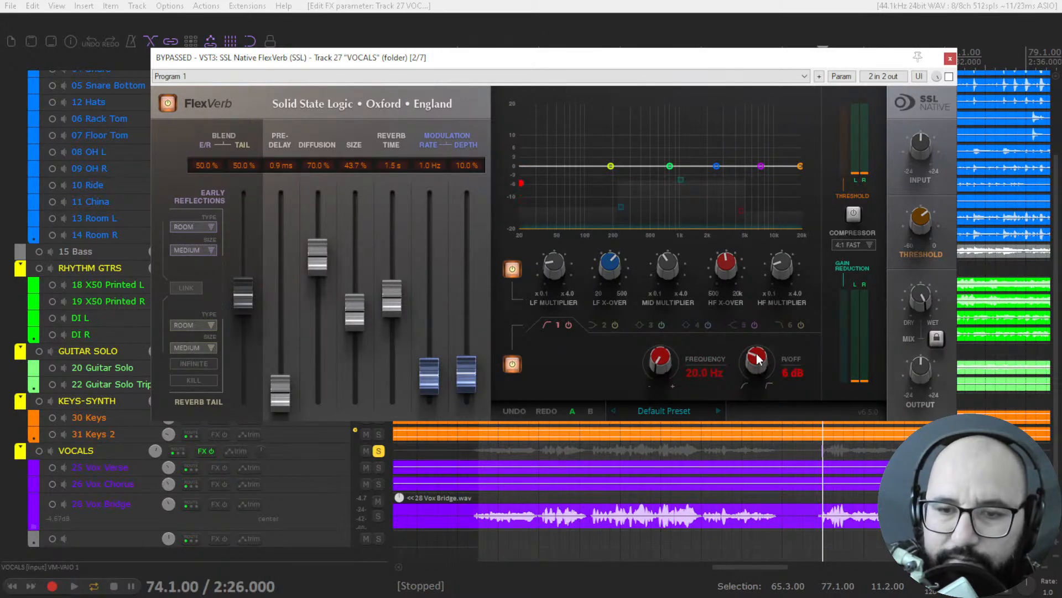
click(602, 326)
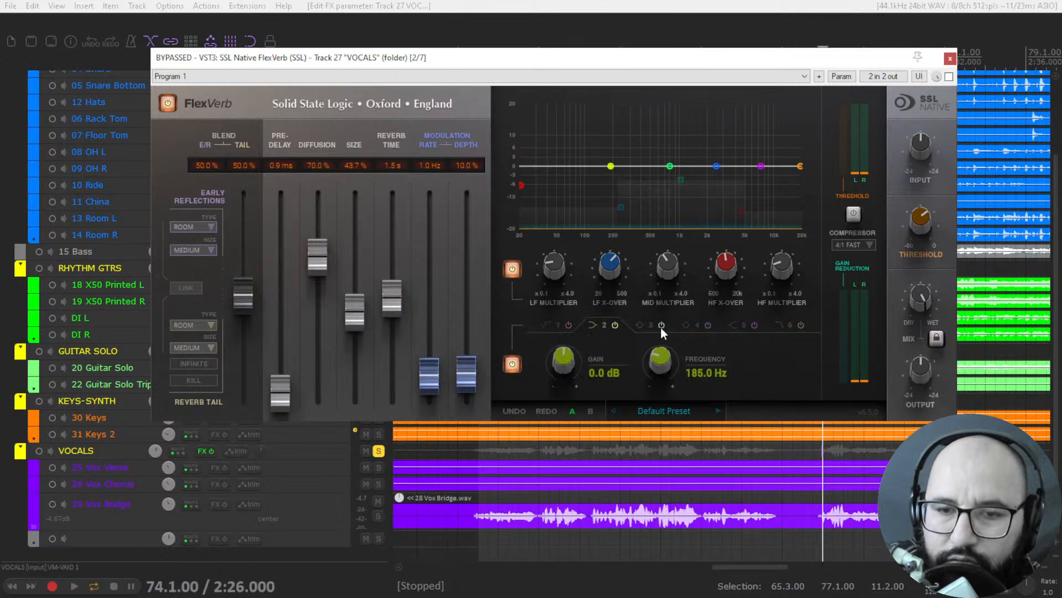
click(652, 326)
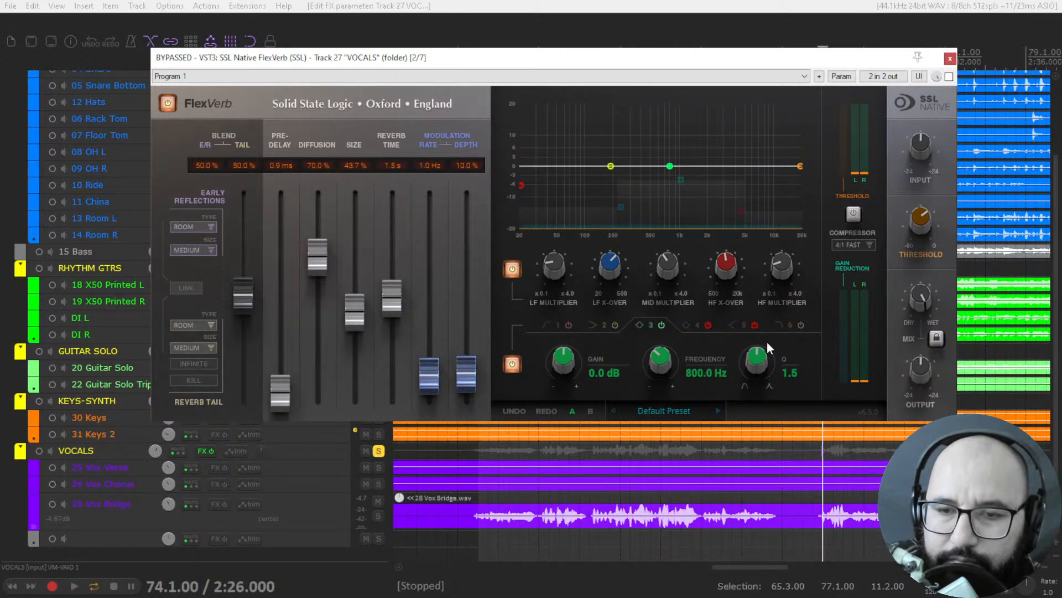
click(785, 327)
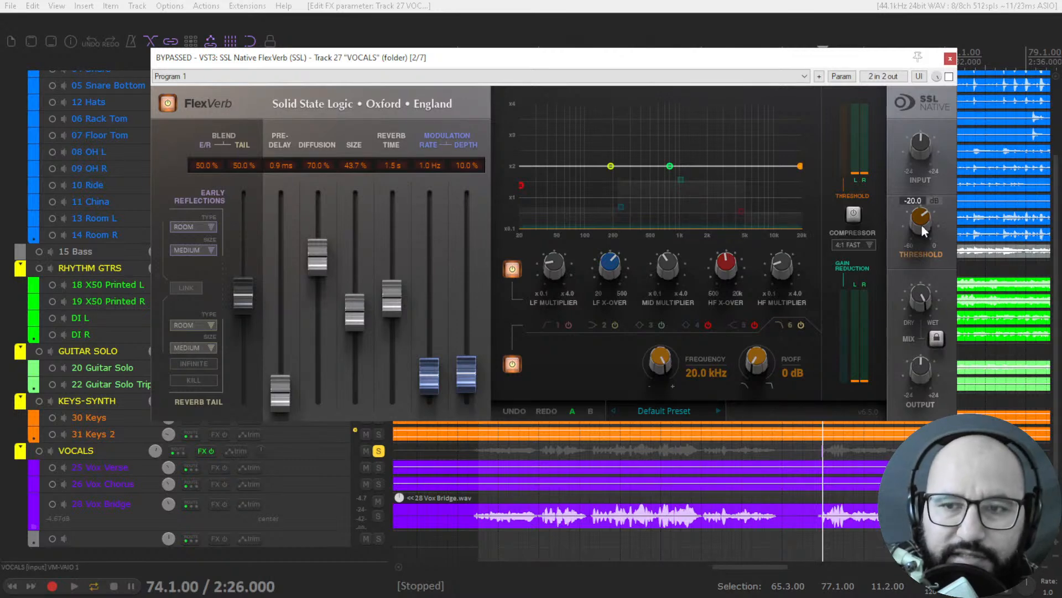
Lower FlexVerb's compressor Threshold to about -40.6 dB.
mouse_move(921, 224)
mouse_down()
mouse_move(915, 268)
mouse_move(920, 218)
mouse_up()
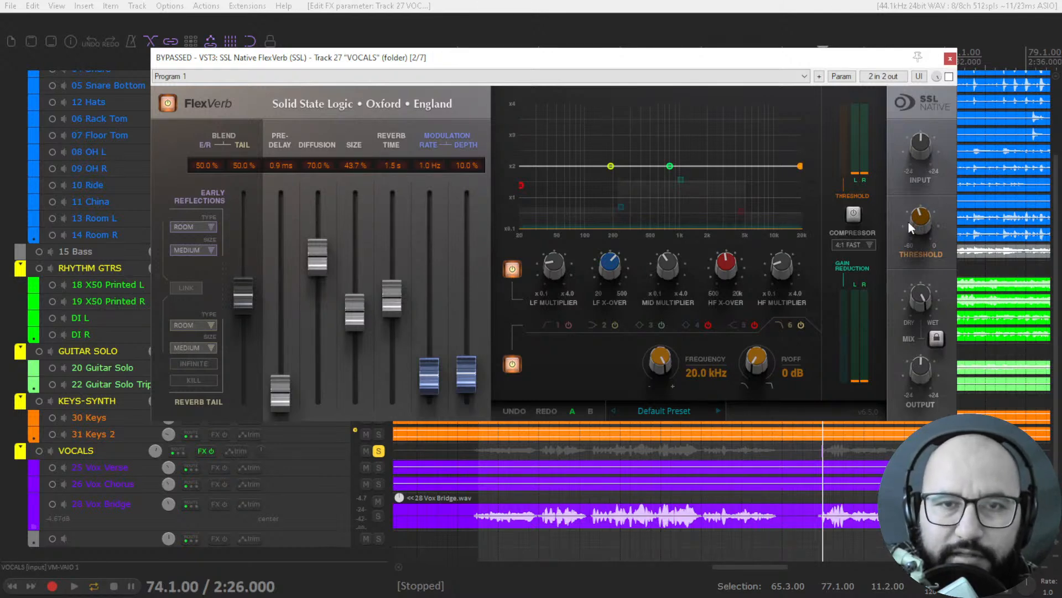
click(909, 222)
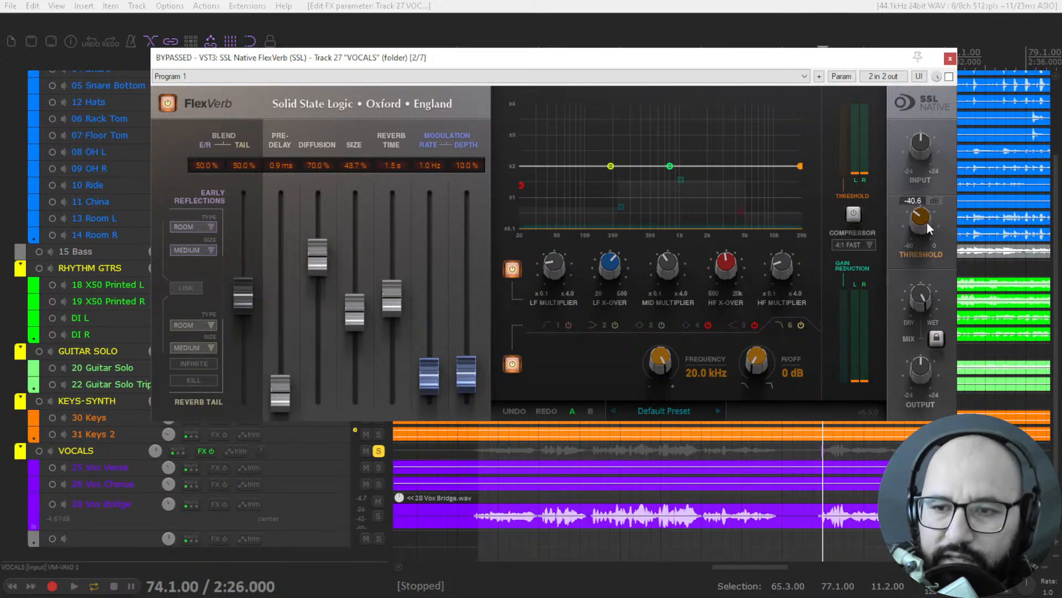
Switch on FlexVerb's compressor and fine-tune its Threshold around -40 dB.
click(858, 214)
mouse_move(919, 220)
mouse_down()
mouse_move(919, 260)
mouse_move(921, 217)
mouse_move(921, 227)
mouse_up()
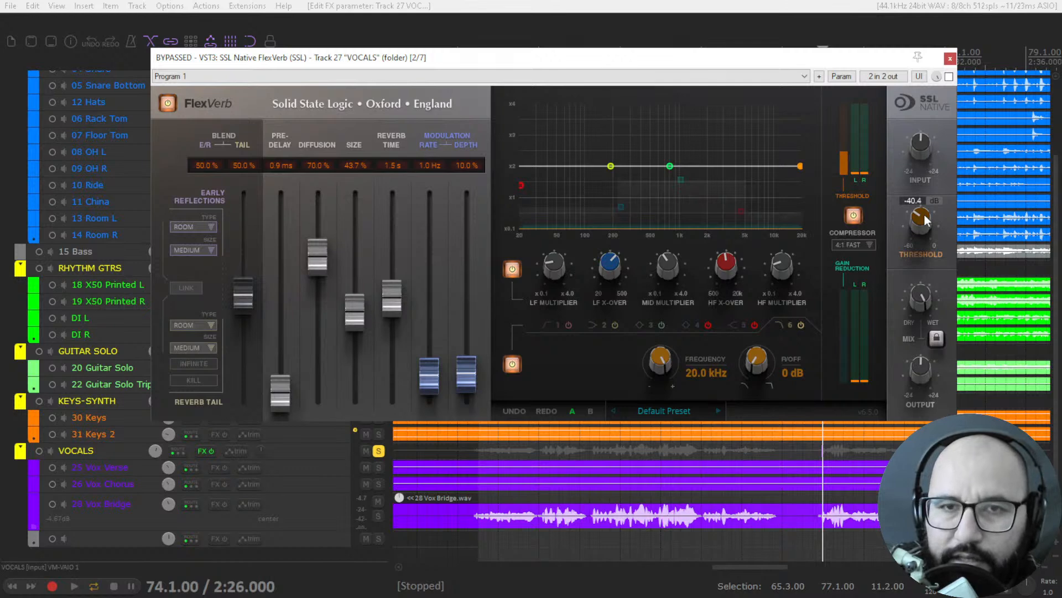
drag(920, 216, 920, 210)
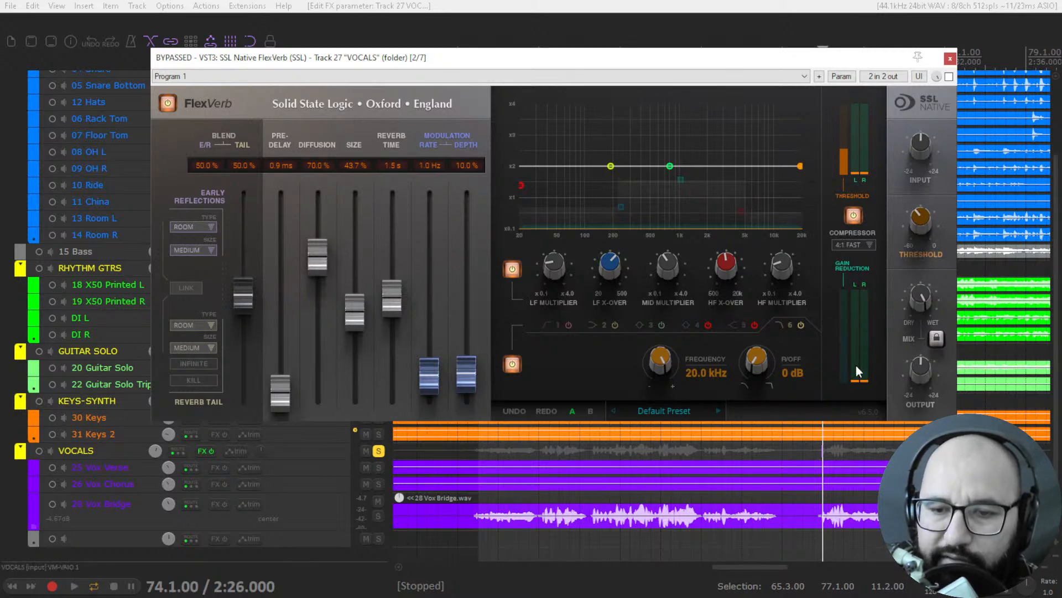
Place the playback position at 65.3.00, the start of the Vox Bridge phrase.
click(479, 503)
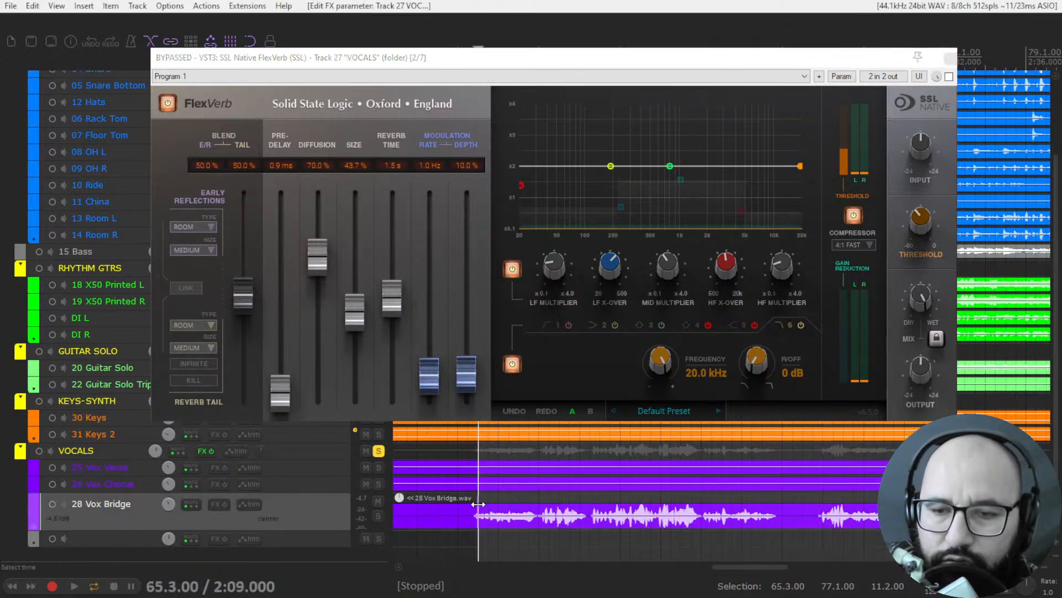
drag(922, 308, 920, 277)
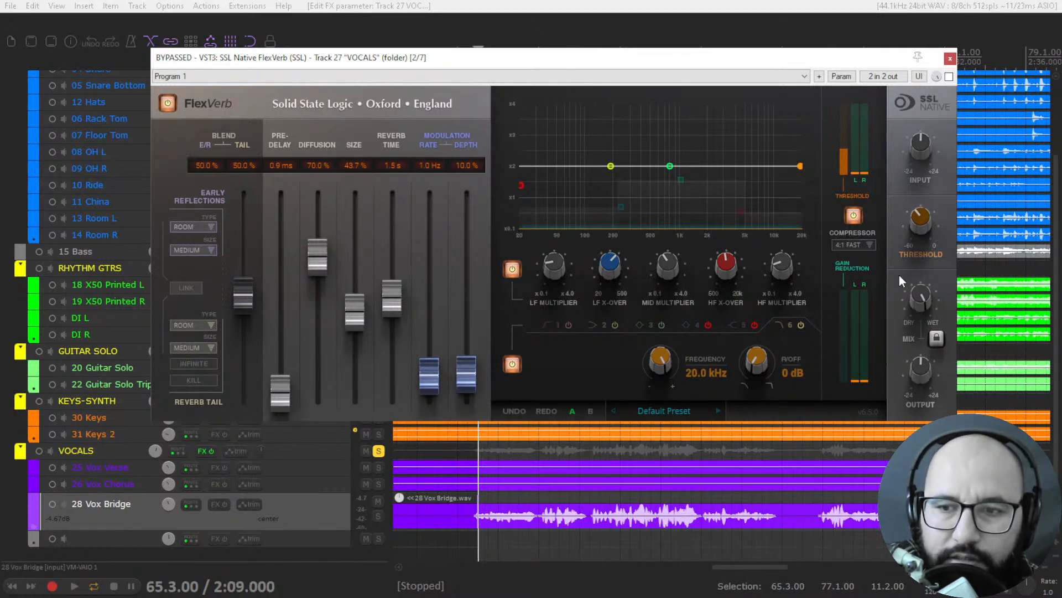
mouse_move(912, 368)
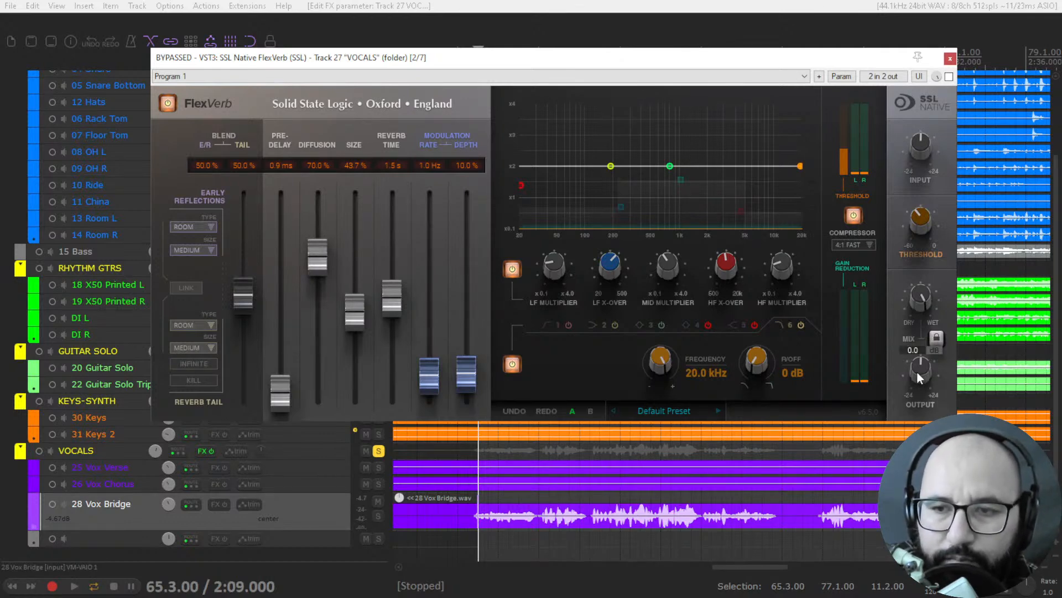
Browse FlexVerb's factory preset categories, including Chambers and Rooms, and keep the Default Preset.
click(656, 410)
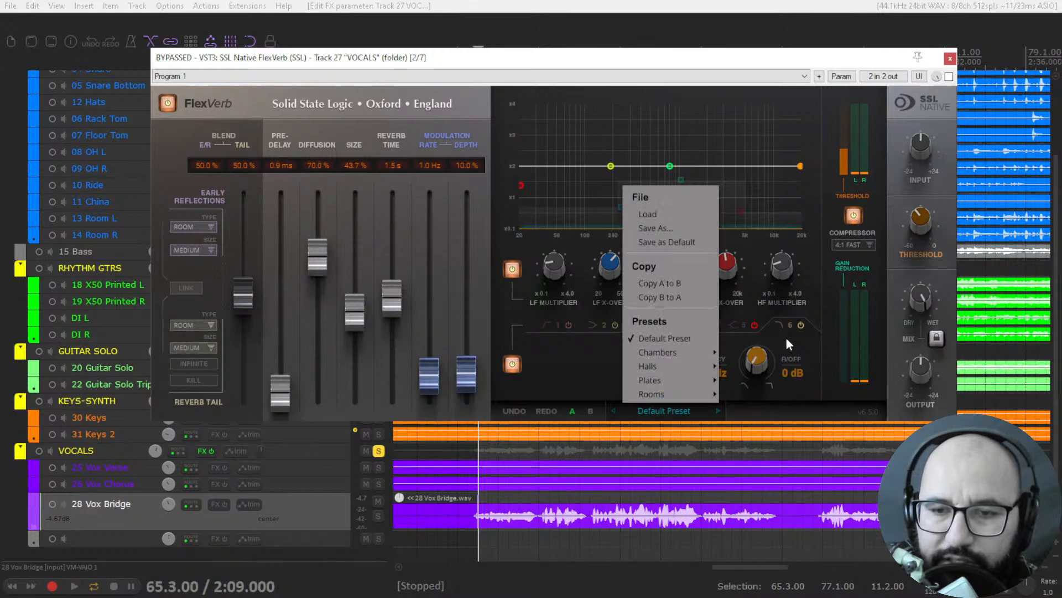
mouse_move(692, 352)
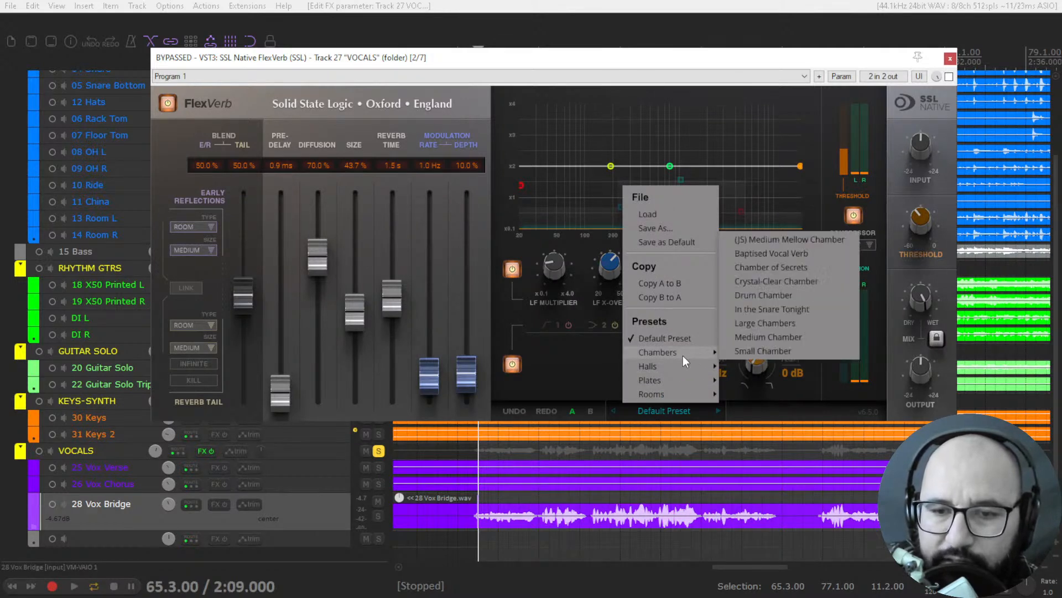
mouse_move(684, 391)
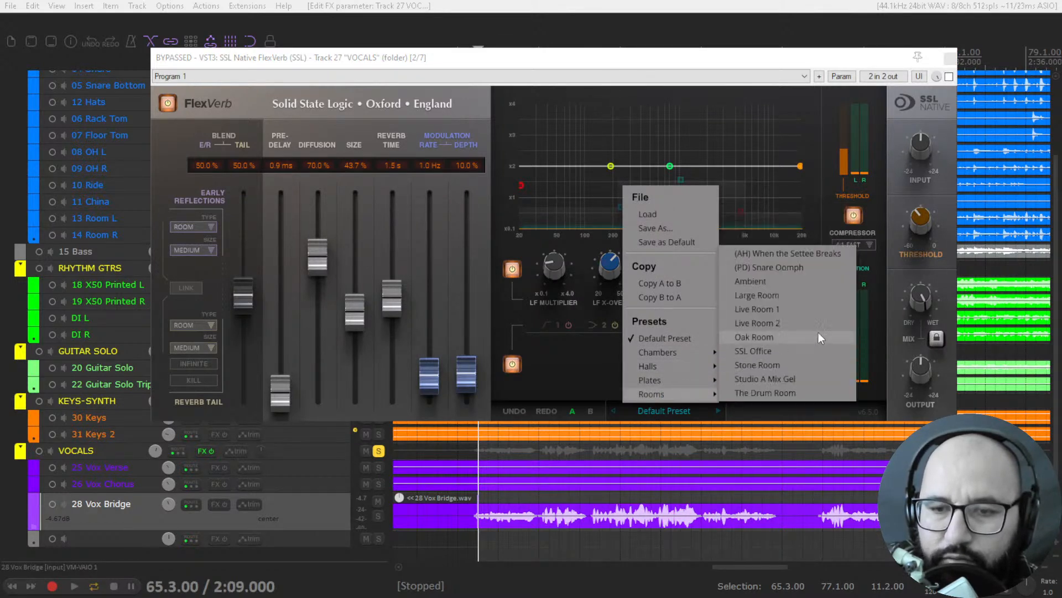
click(889, 329)
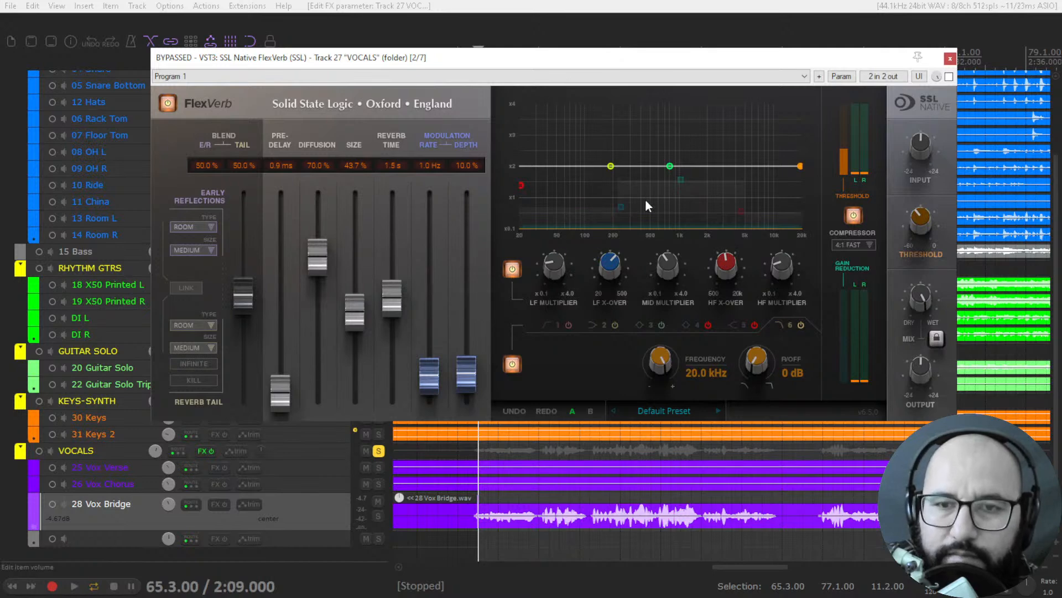
click(653, 413)
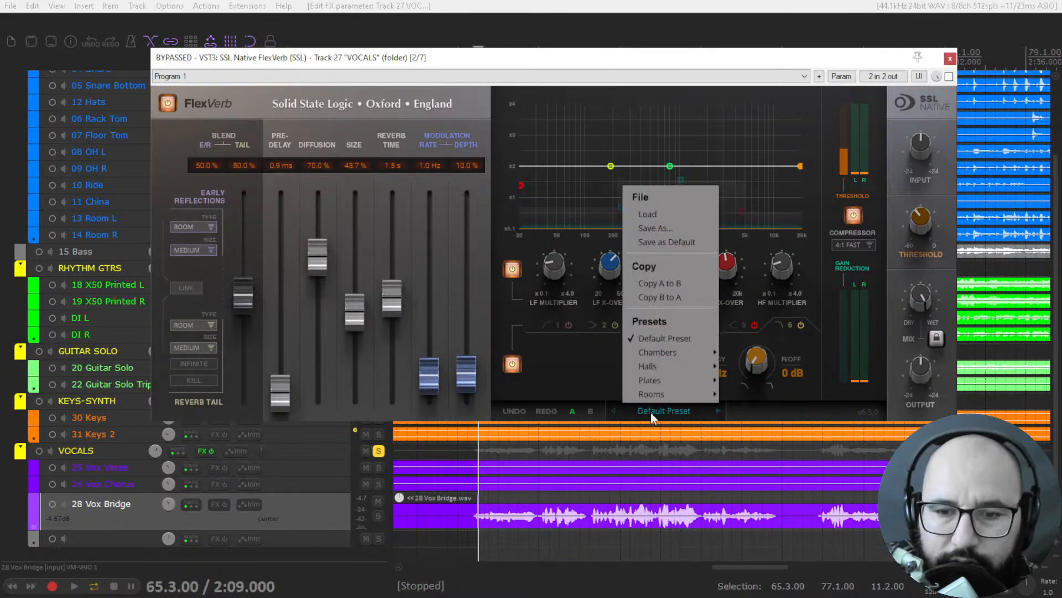
click(669, 337)
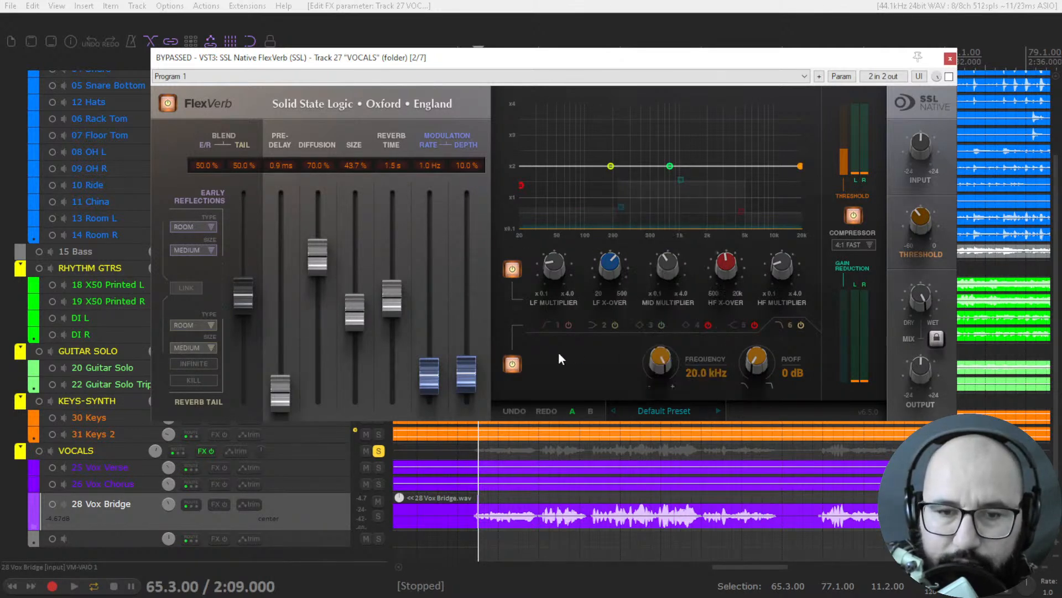
Play the soloed vocals, take FlexVerb out of bypass and lower its dry/wet Mix.
key(space)
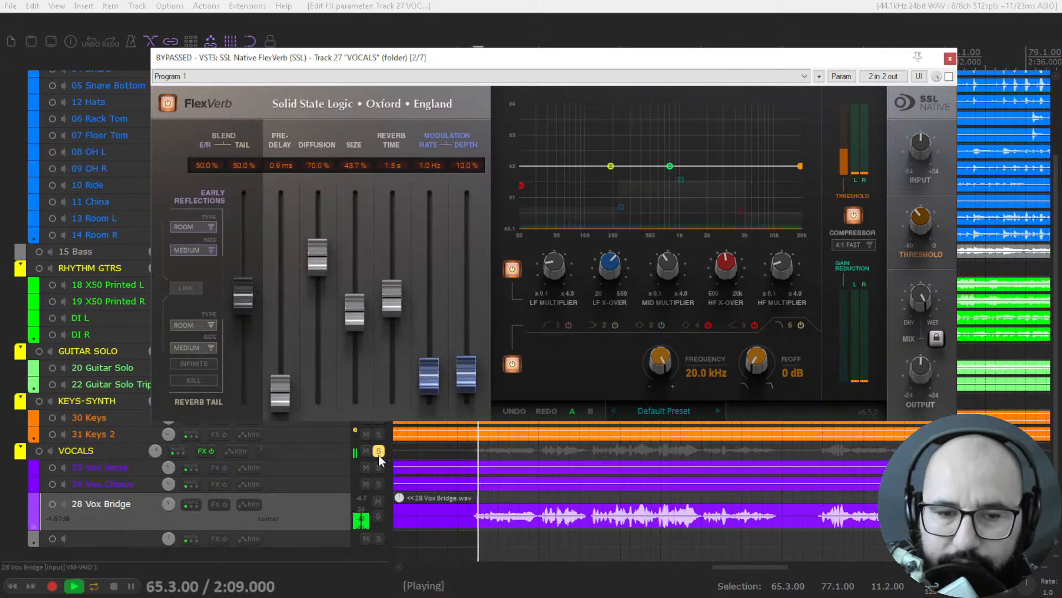
click(948, 77)
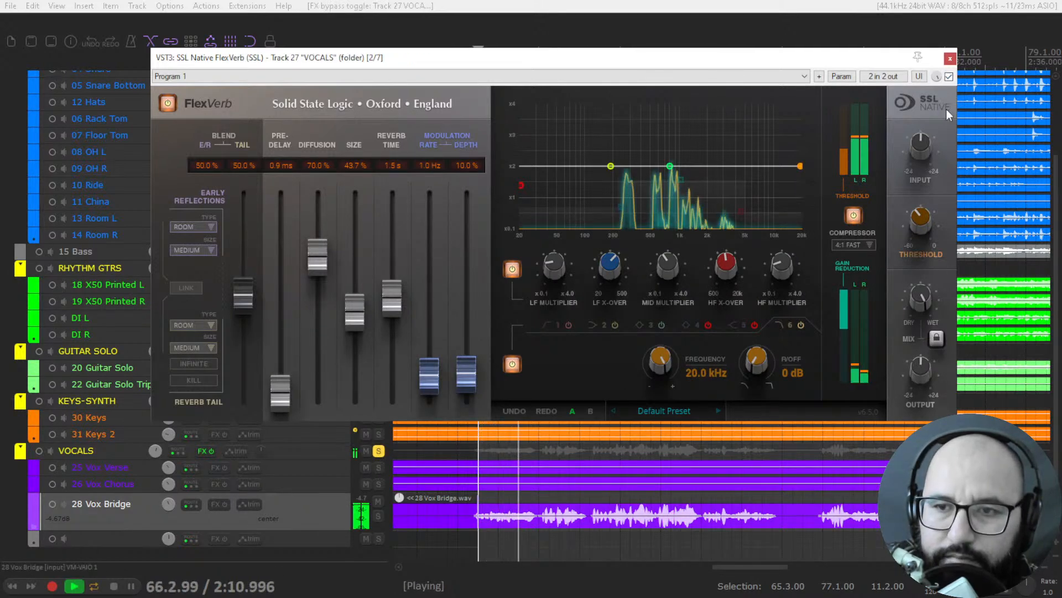
mouse_move(925, 308)
drag(925, 308, 915, 388)
Raise FlexVerb's compressor Threshold, switch the compressor off and stop playback.
drag(922, 231, 924, 152)
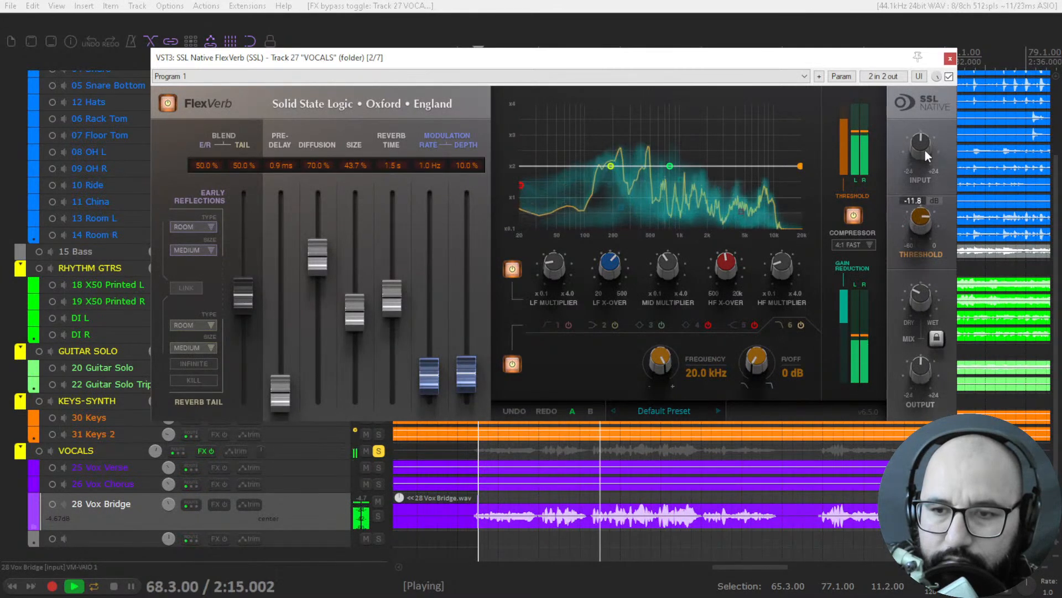
click(854, 215)
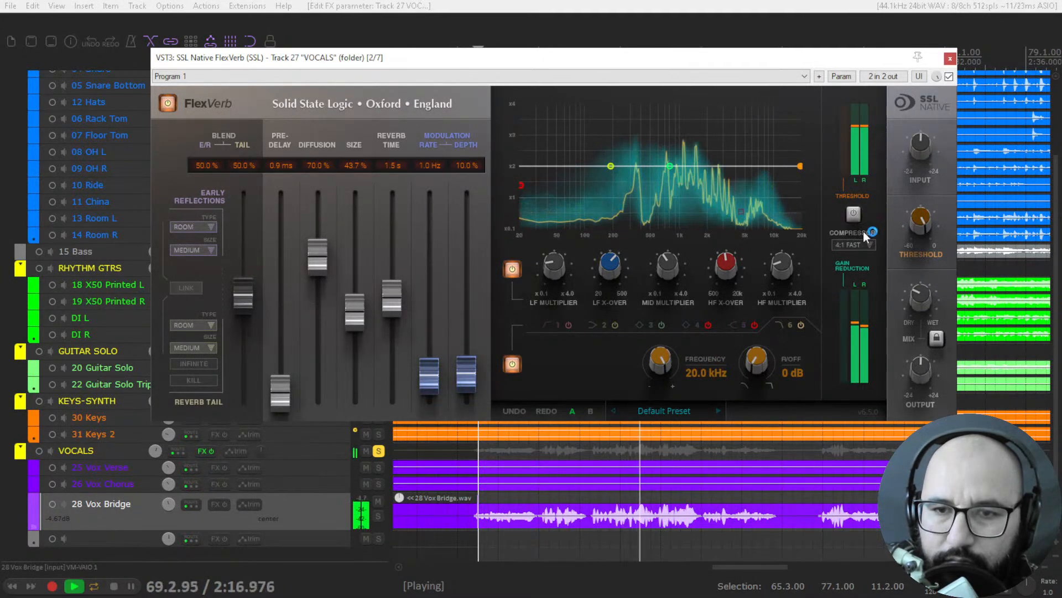
key(space)
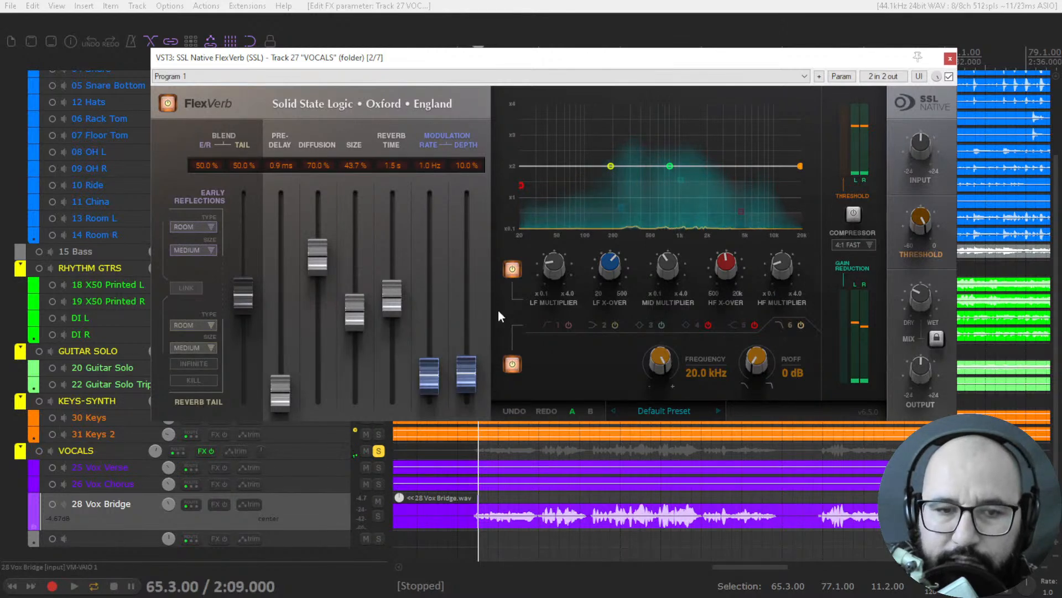
Audition the Blend near both extremes on the vocals and settle at about 51.7% early reflections and 48.3% tail.
key(space)
drag(254, 291, 261, 207)
key(space)
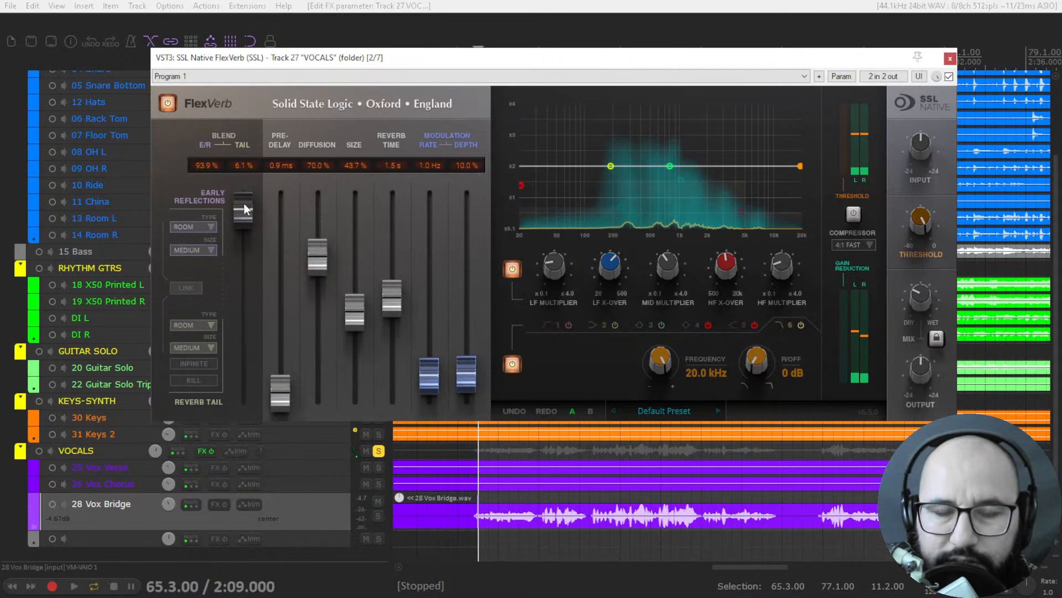
key(space)
drag(245, 209, 245, 385)
key(space)
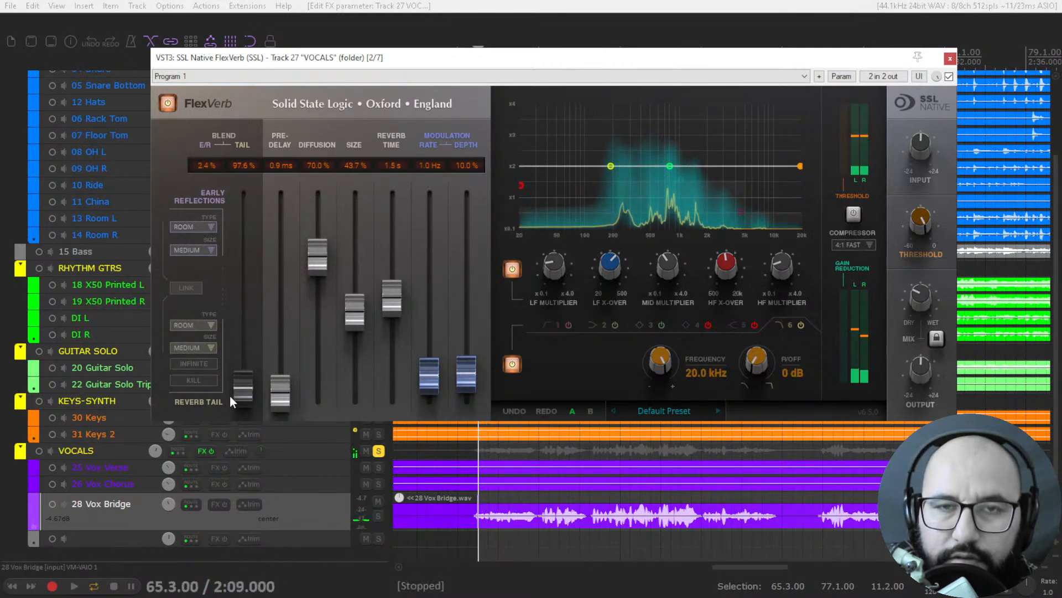
key(space)
drag(241, 391, 251, 293)
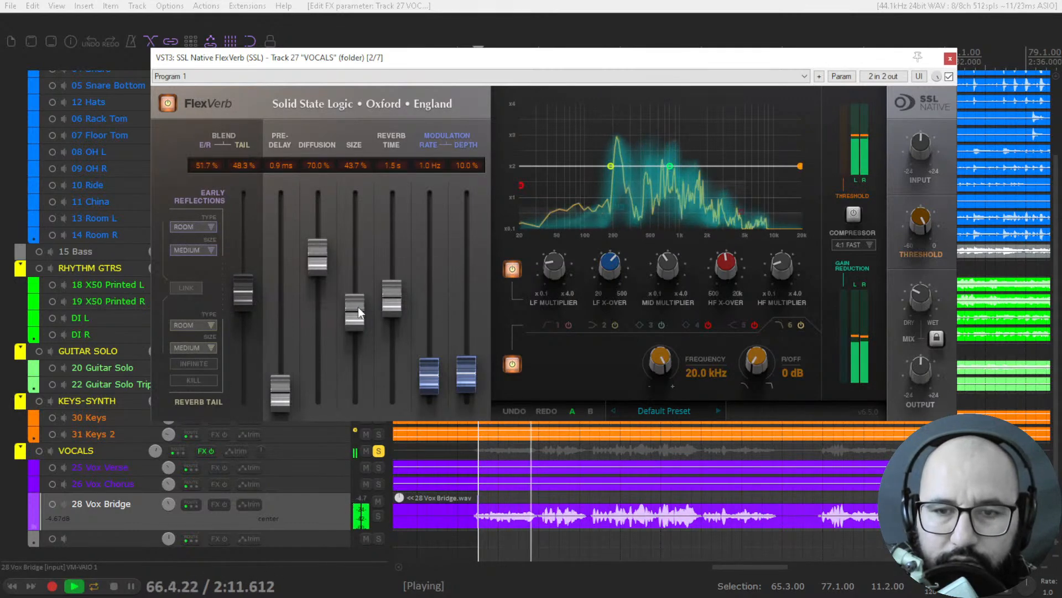
key(space)
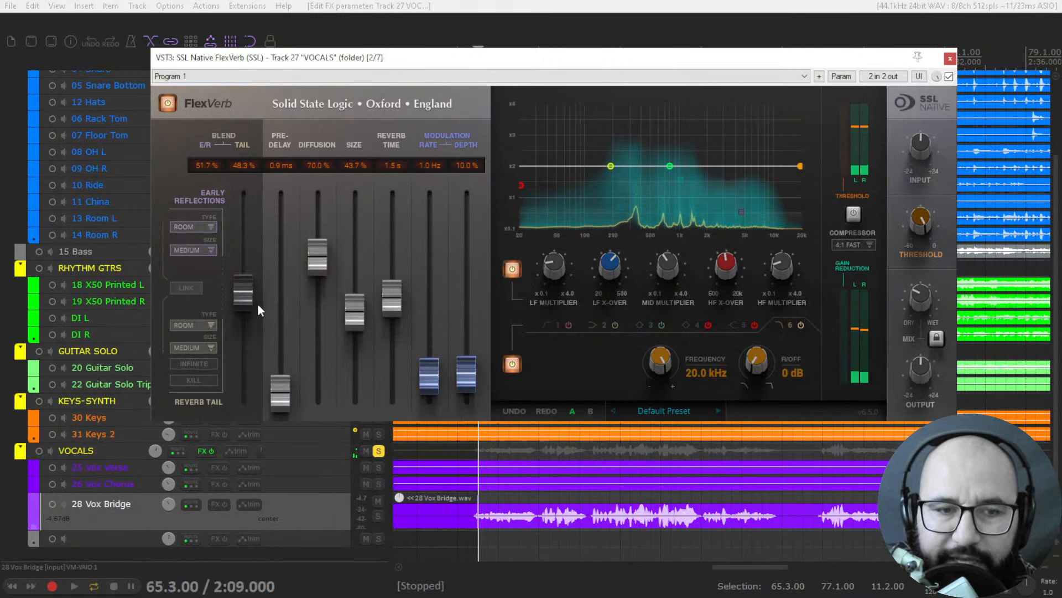
Sweep the Pre-Delay up to about 320 ms against the vocals and bring it back to about 172 ms.
drag(283, 394, 294, 244)
key(space)
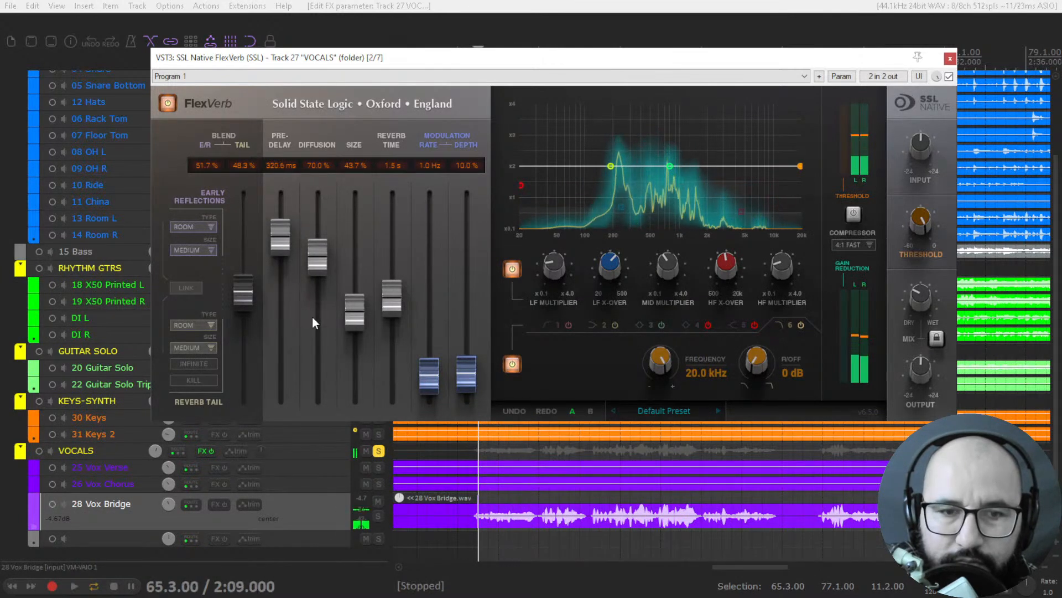
key(space)
drag(282, 246, 282, 324)
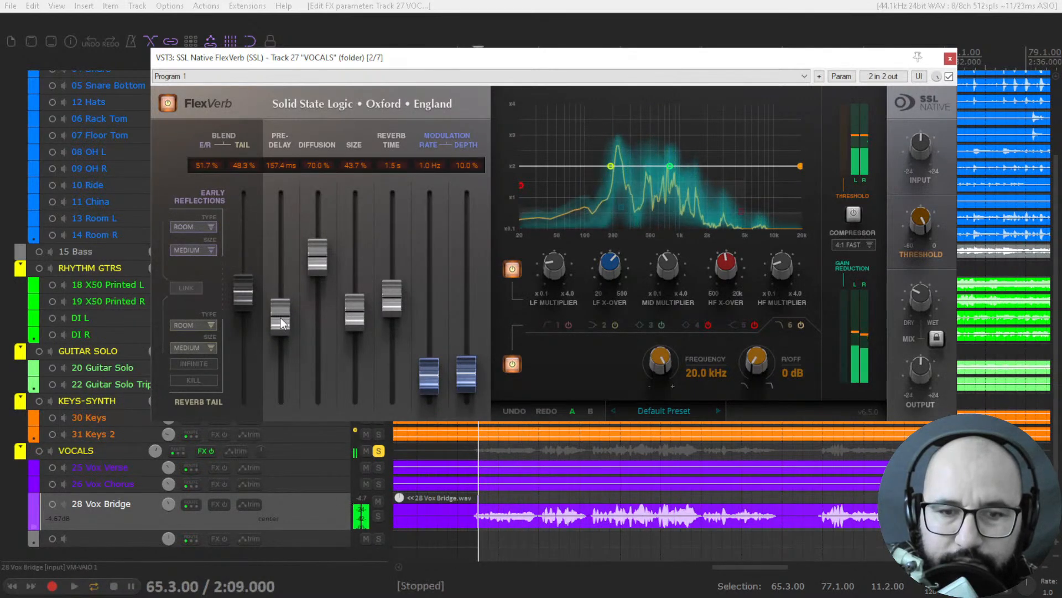
key(space)
mouse_move(279, 318)
mouse_down()
mouse_move(278, 329)
mouse_move(285, 237)
mouse_move(282, 317)
mouse_up()
key(space)
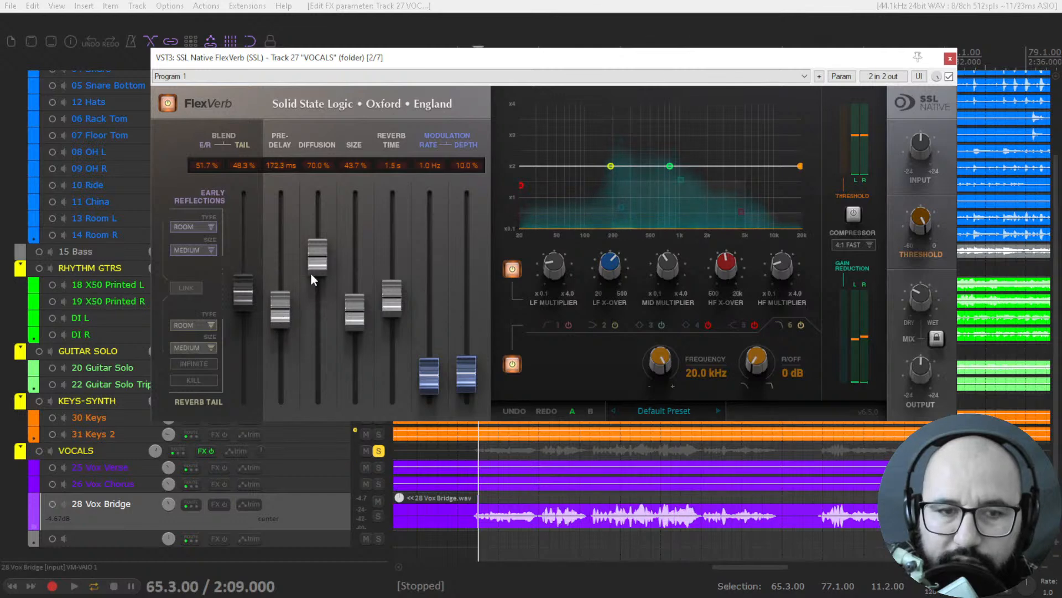
Audition Diffusion high and low, settling it at about 54.4%, and trim the Pre-Delay to about 147.9 ms.
key(space)
drag(310, 275, 337, 202)
key(space)
key(space)
drag(281, 308, 284, 321)
key(space)
drag(321, 204, 322, 277)
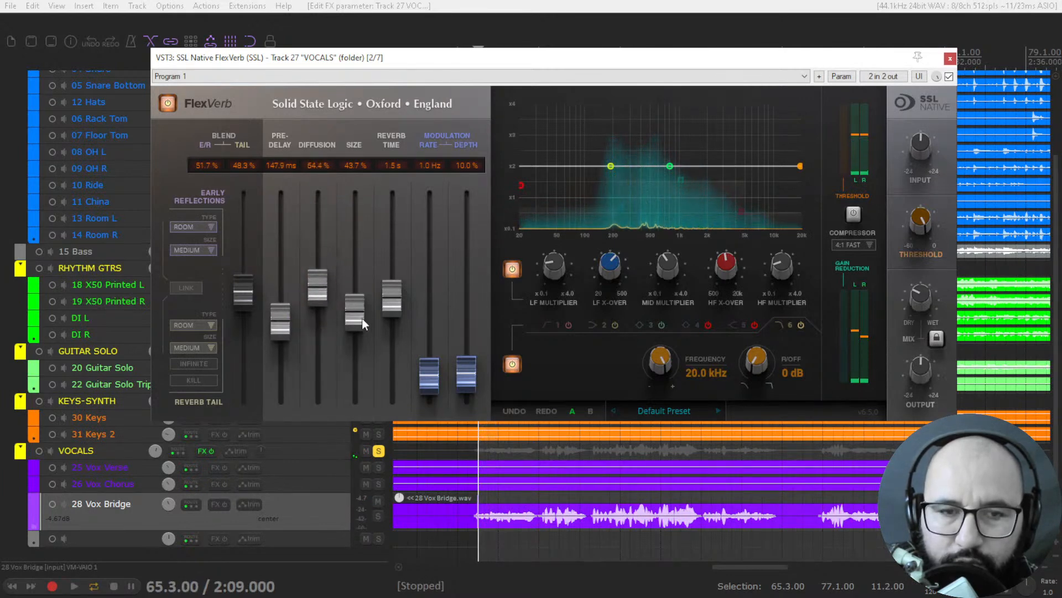
Audition the reverb Size, settling it at about 45.7%, and raise the Reverb Time to about 2.2 s.
key(space)
drag(362, 320, 354, 382)
key(space)
key(space)
key(space)
drag(351, 374, 395, 255)
key(space)
key(space)
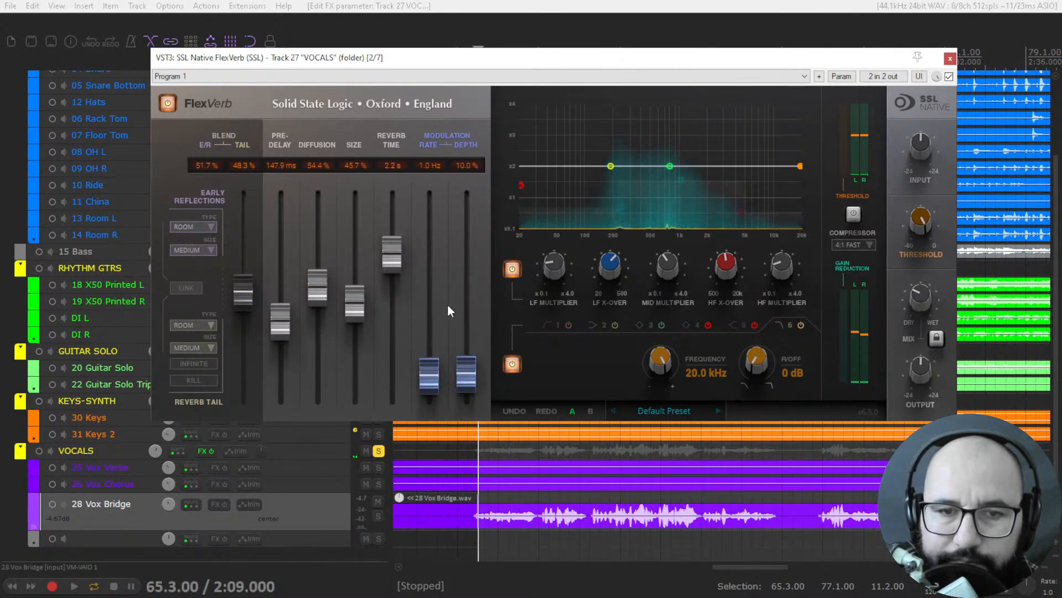
Sweep the modulation controls during playback and bring Rate down to 0.1 Hz and Depth to 0%.
key(space)
drag(428, 370, 431, 264)
drag(469, 369, 424, 399)
key(space)
Raise EQ band 1's low-cut Frequency to about 443 Hz while the vocals play.
key(space)
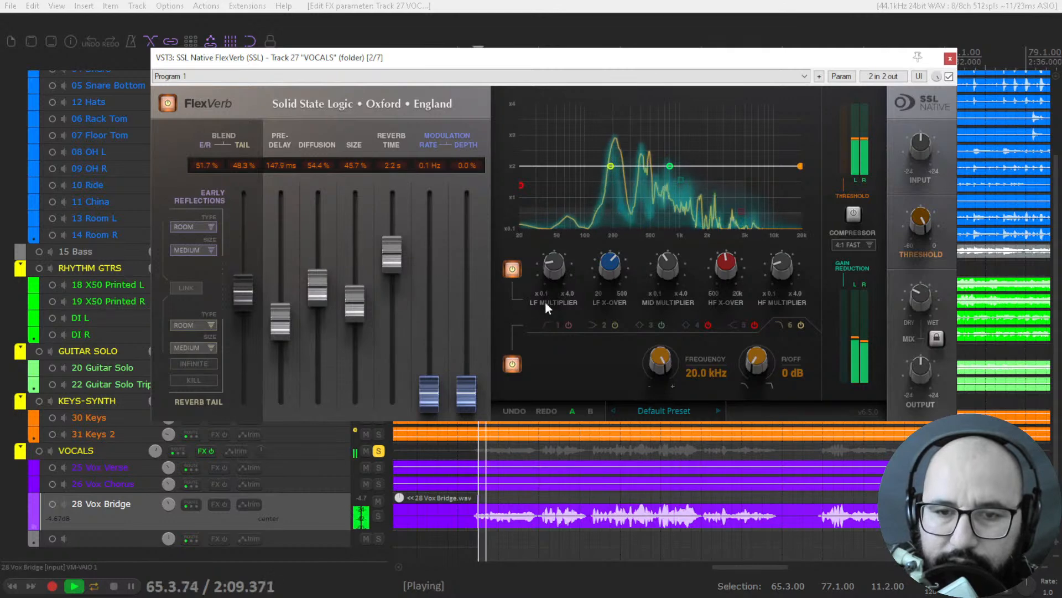
click(547, 325)
drag(648, 364, 659, 291)
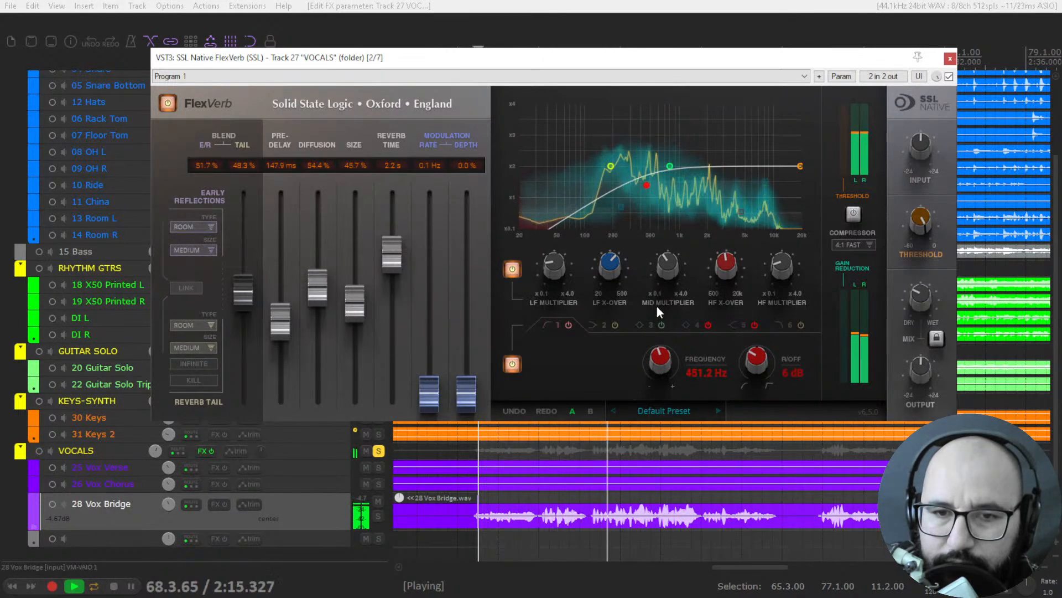
key(space)
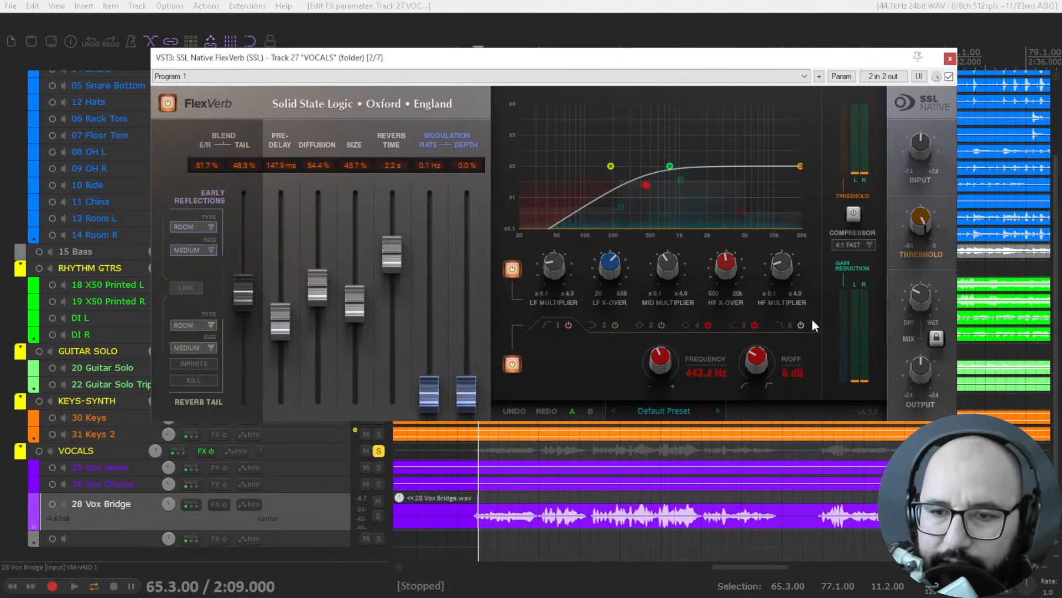
Set EQ band 6 to roll off the highs at about 8.1 kHz with an 18 dB slope while the vocals play.
click(782, 326)
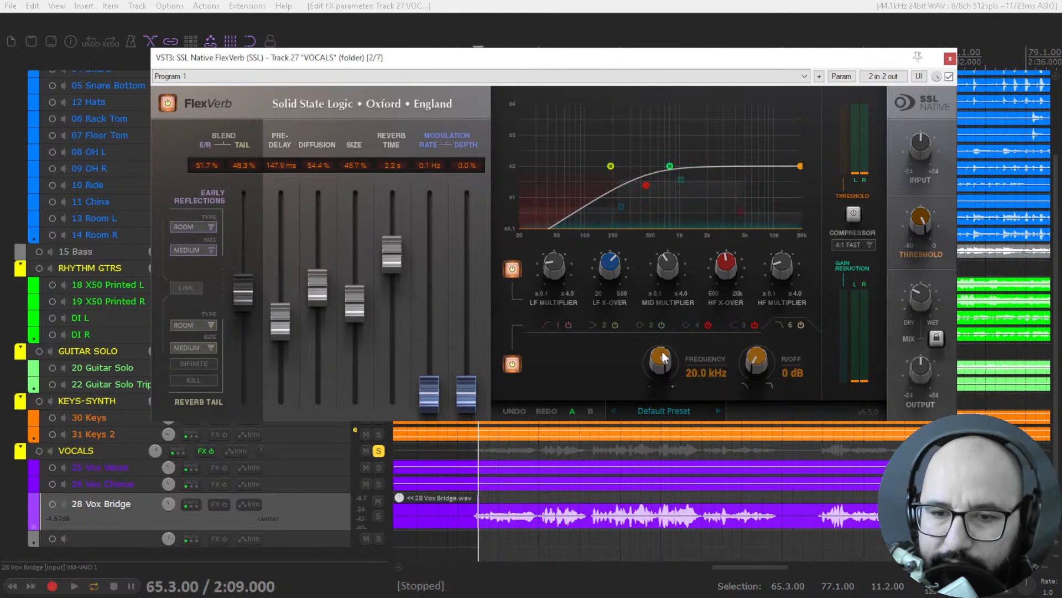
key(space)
drag(661, 352, 693, 375)
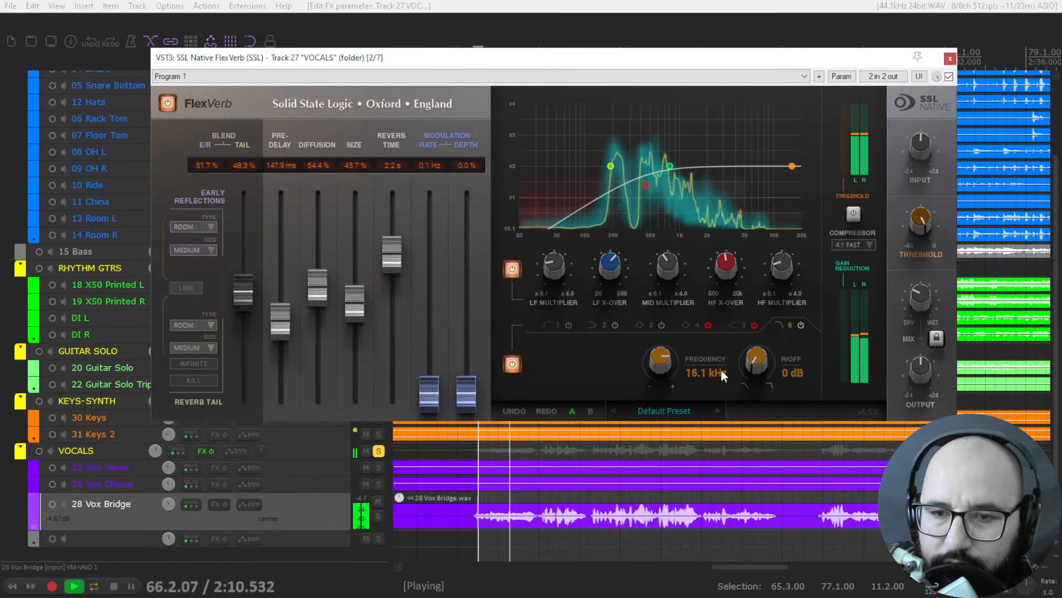
drag(757, 358, 761, 220)
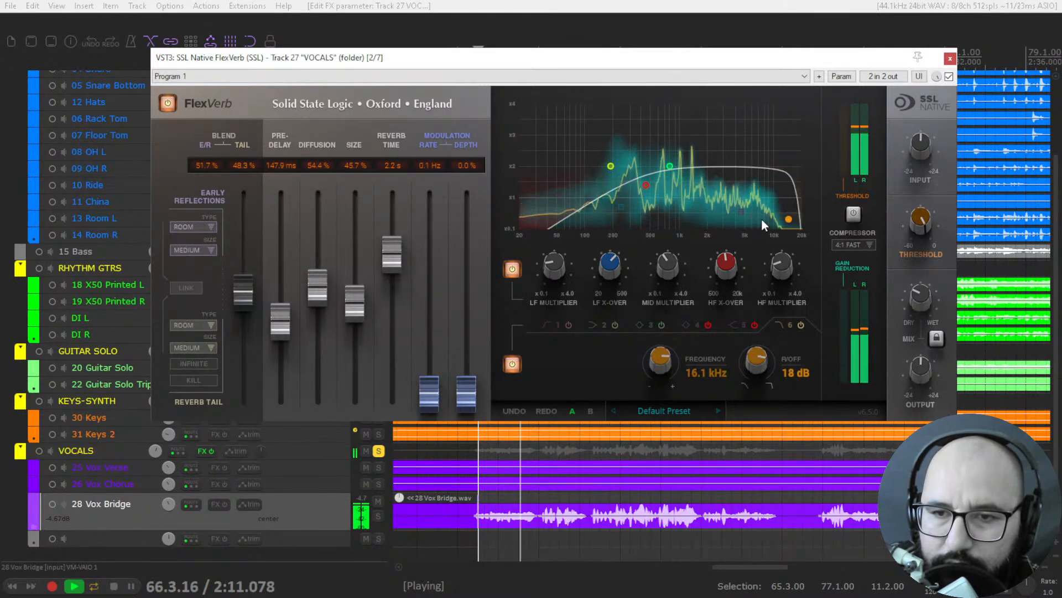
drag(659, 362, 659, 424)
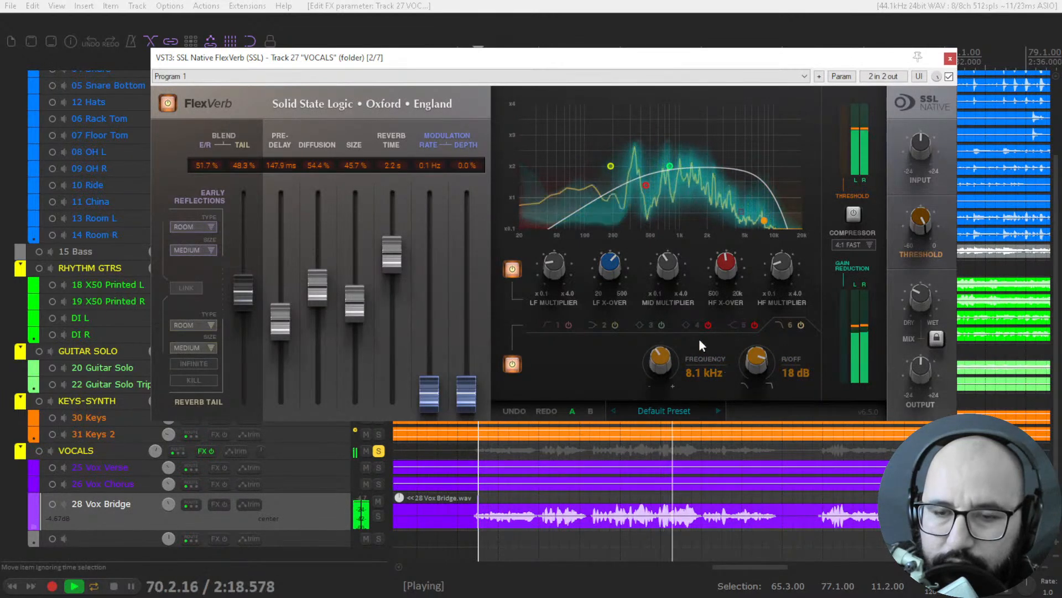
key(space)
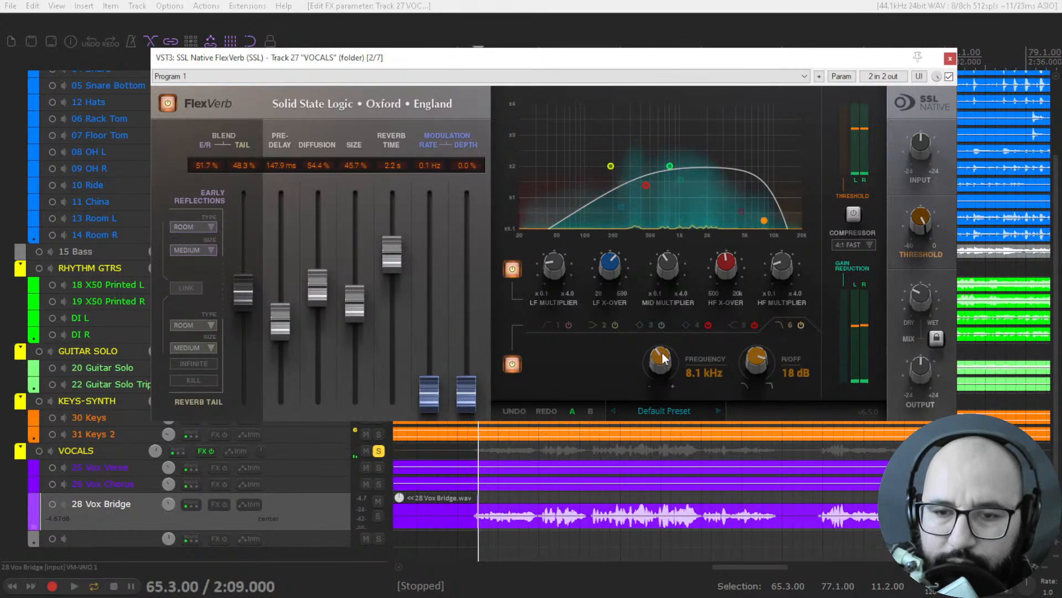
Lower EQ band 1's low-cut Frequency to about 322 Hz and play the vocals.
click(550, 328)
drag(655, 359, 654, 378)
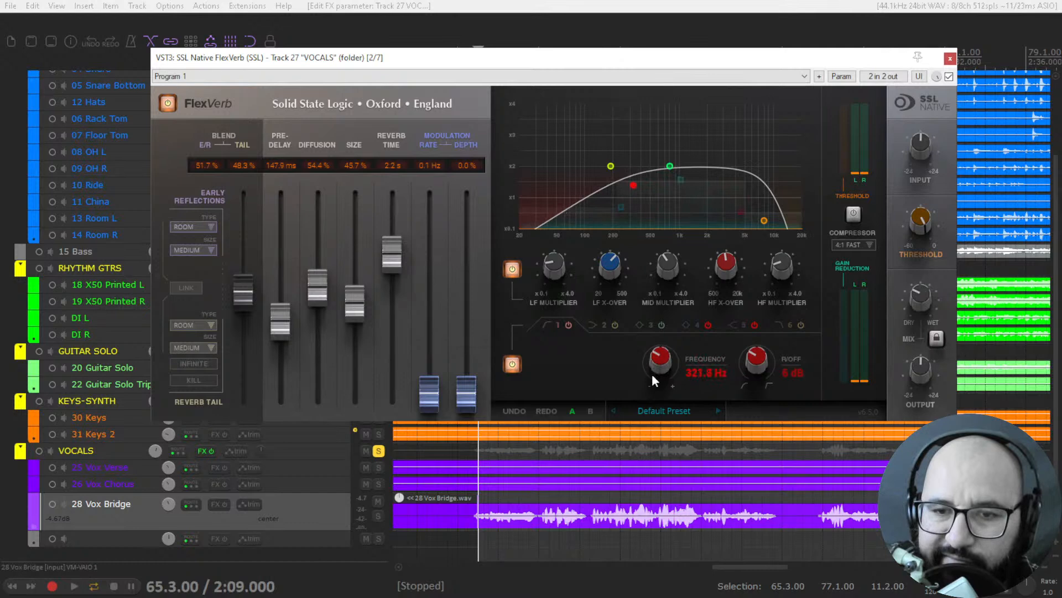
key(space)
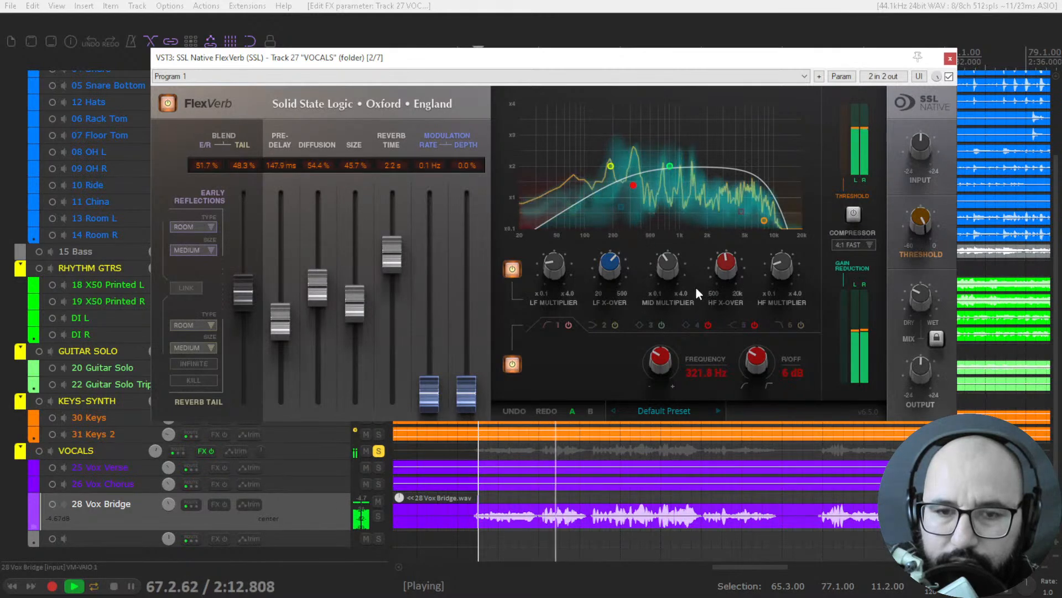
Shorten the reverb time to 2.0 s and raise the pre-delay to about 206.4 ms while the vocals play.
drag(401, 263, 400, 278)
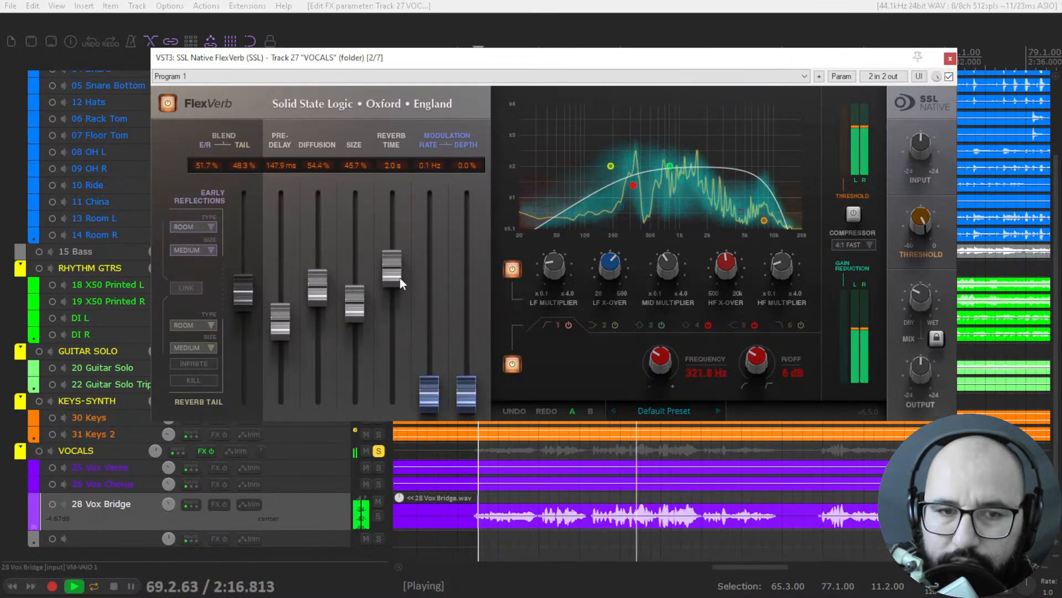
drag(291, 317, 288, 298)
key(space)
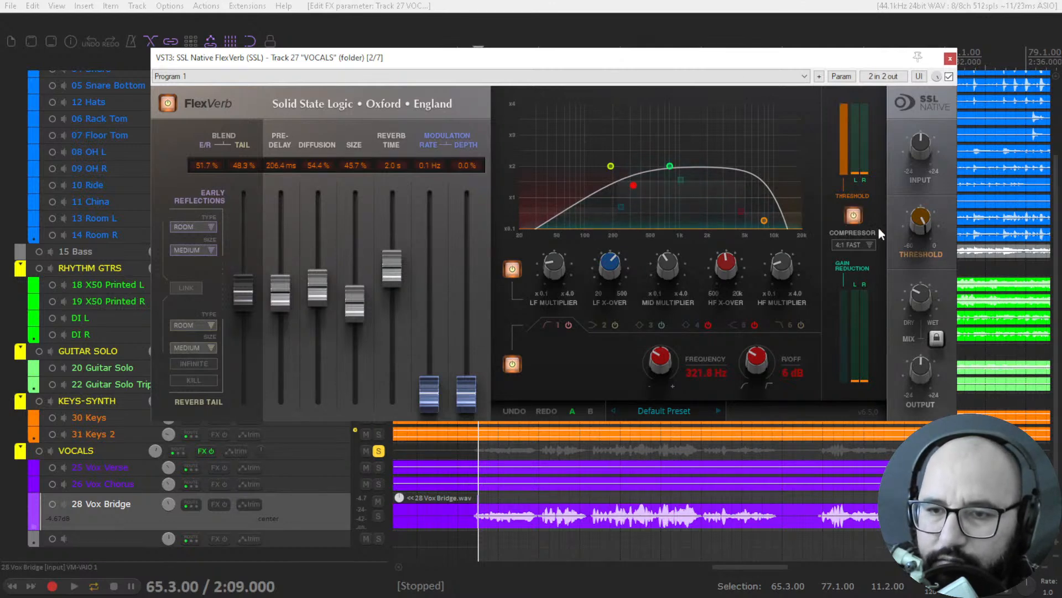
Keep FlexVerb's compressor at 4:1 FAST and lower its threshold while playing the vocals.
click(870, 245)
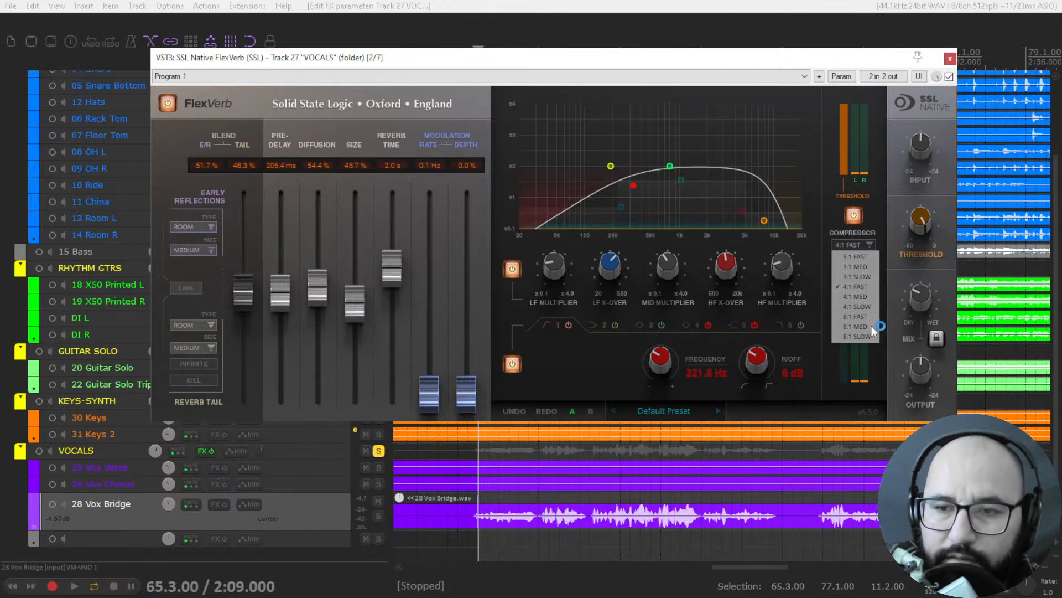
click(901, 255)
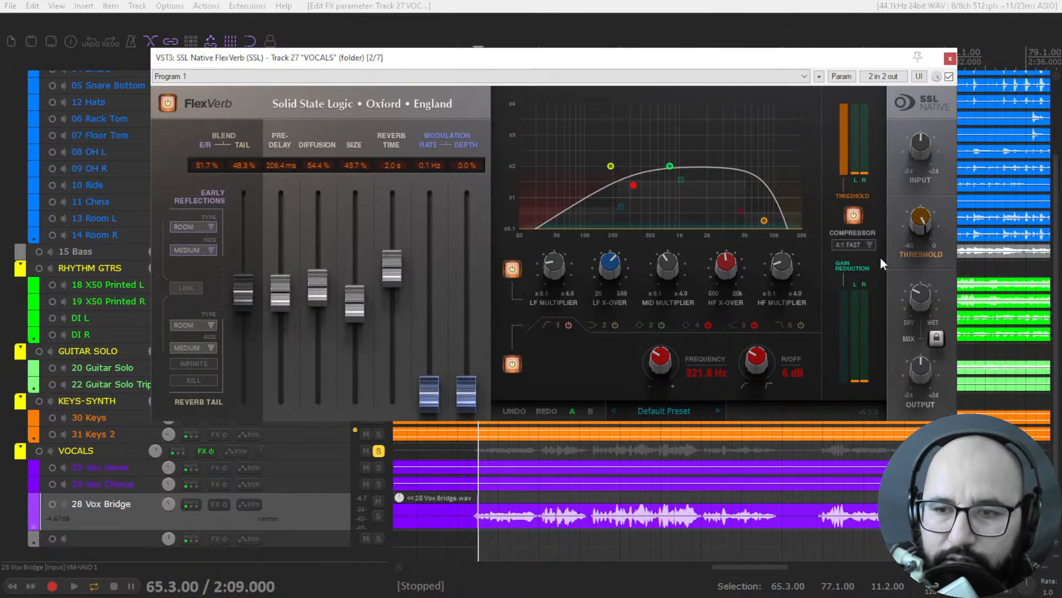
key(space)
mouse_move(921, 280)
drag(919, 233, 913, 273)
key(space)
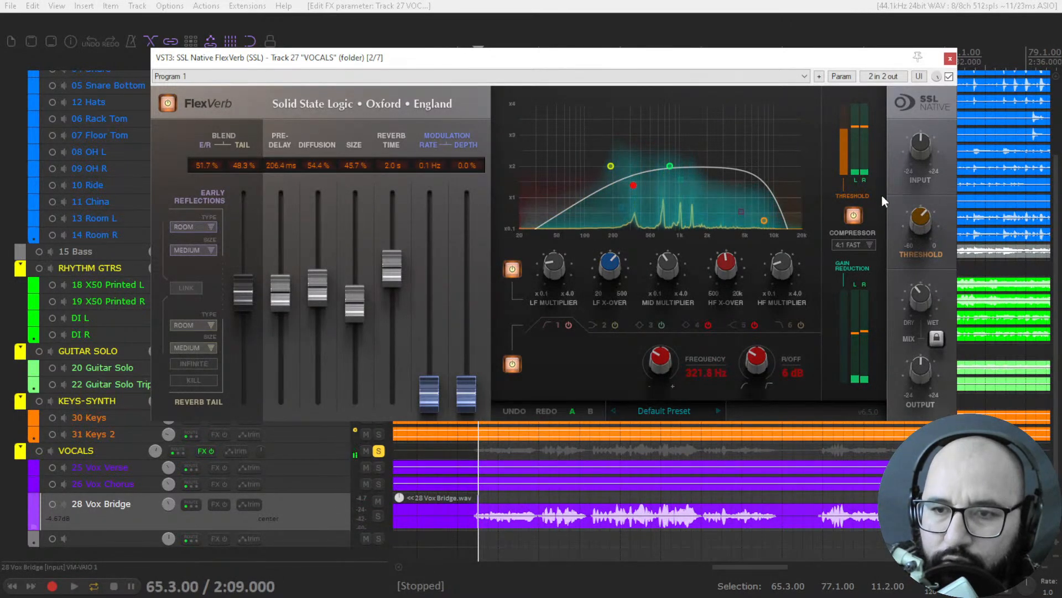
key(space)
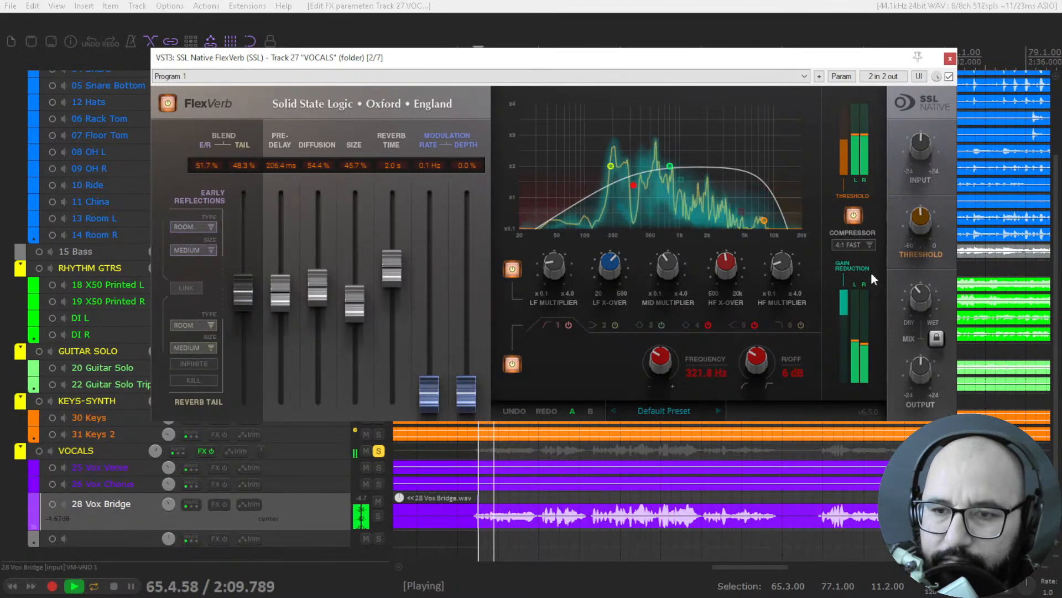
key(space)
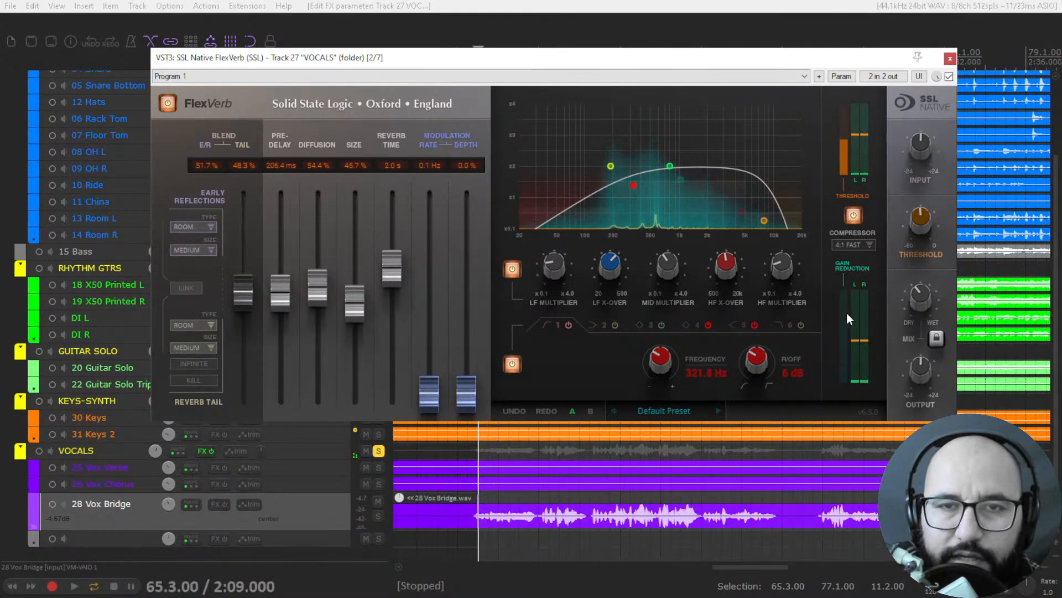
Fine-tune the compressor threshold to about -34.3 dB during vocal playback.
key(space)
mouse_move(915, 225)
drag(914, 225, 914, 228)
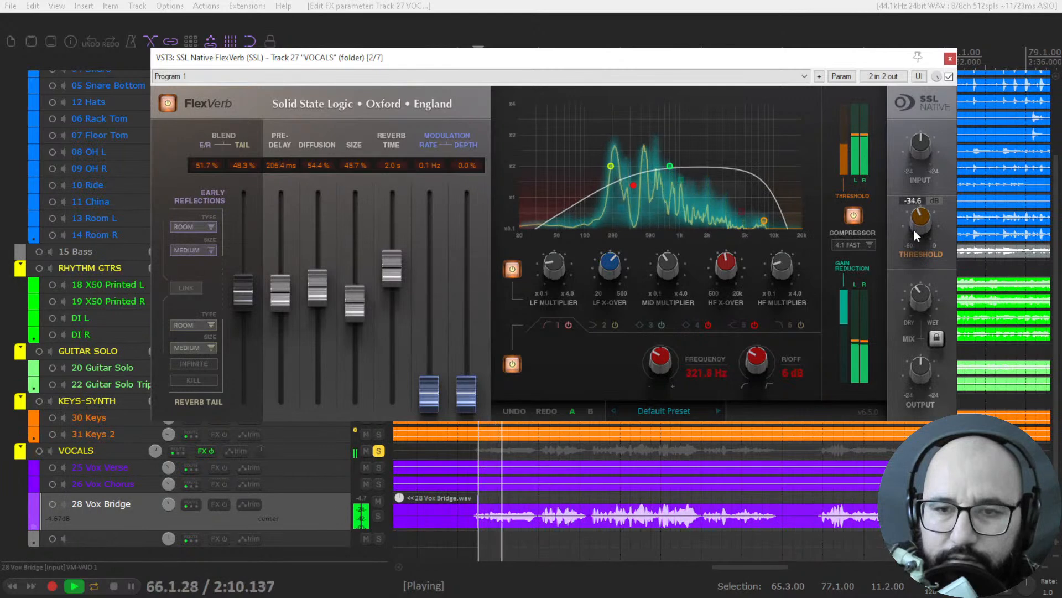
key(space)
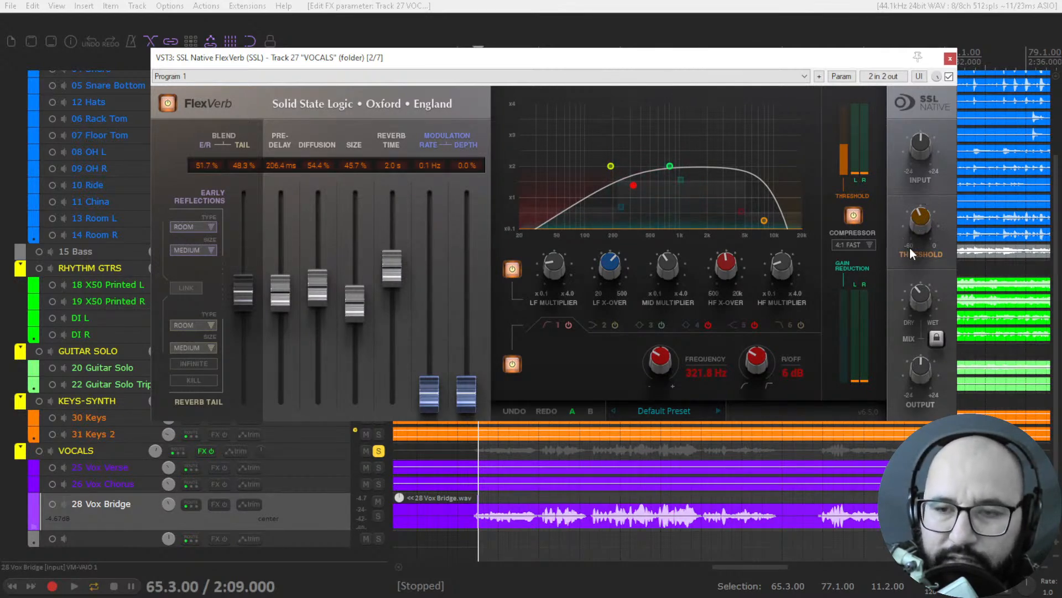
key(space)
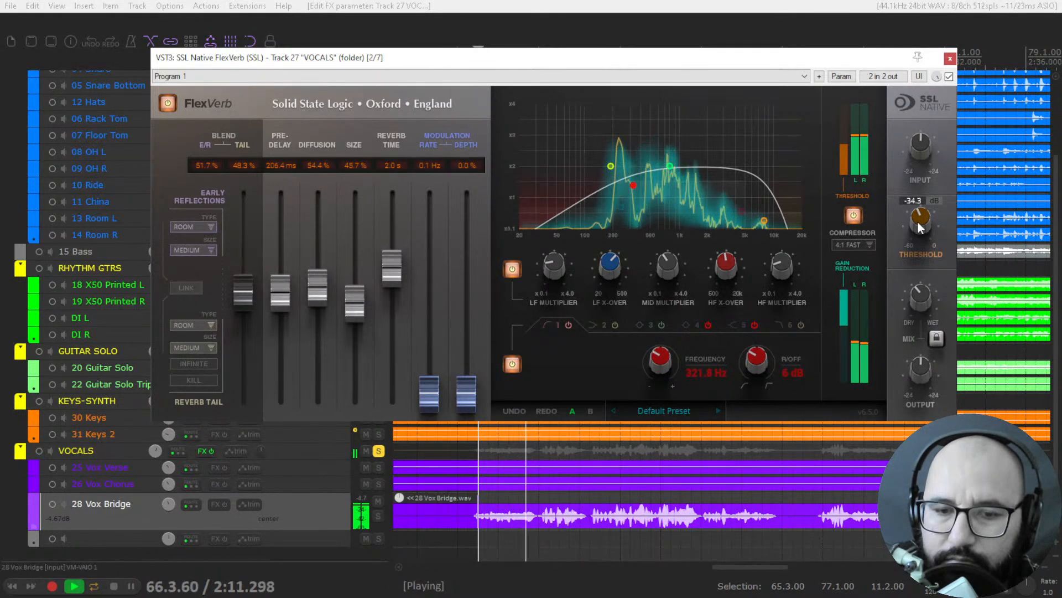
key(space)
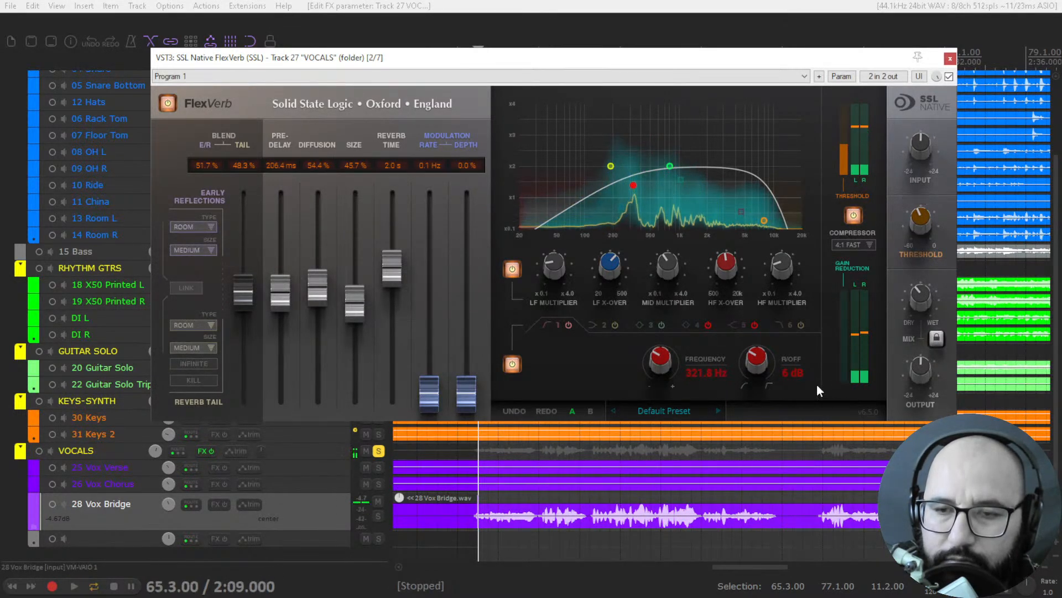
mouse_move(914, 225)
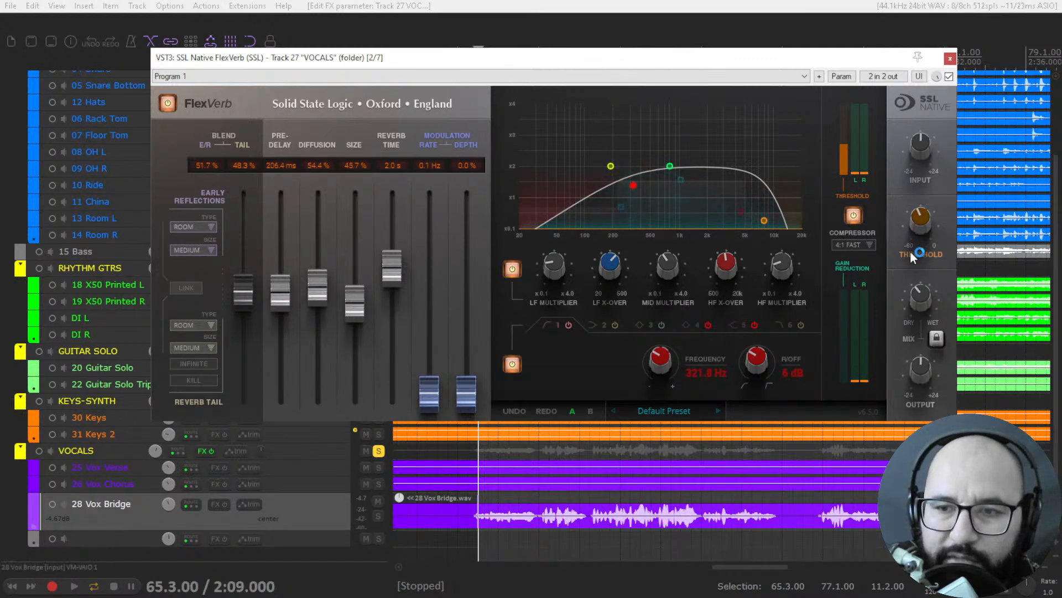
Play the vocals with the reverb's compressor bypassed, and again with it re-enabled, to compare the sound.
click(854, 217)
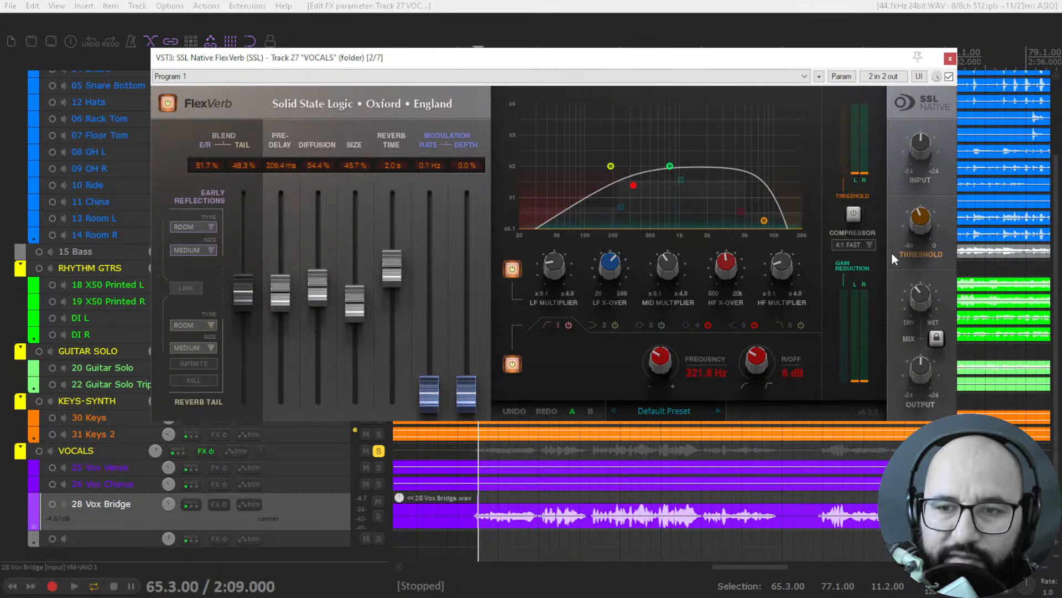
key(space)
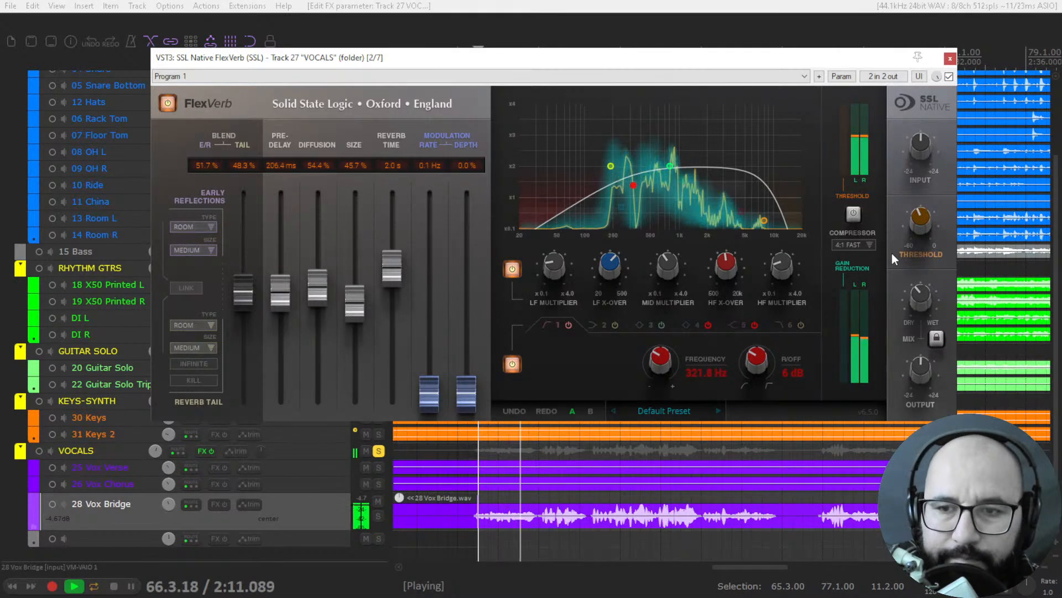
key(space)
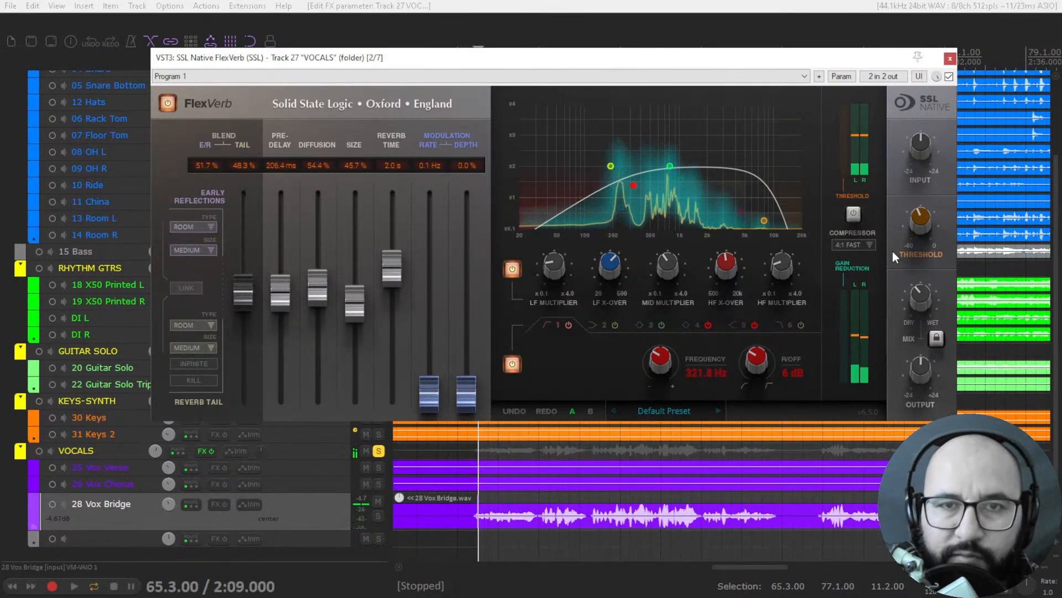
click(853, 216)
key(space)
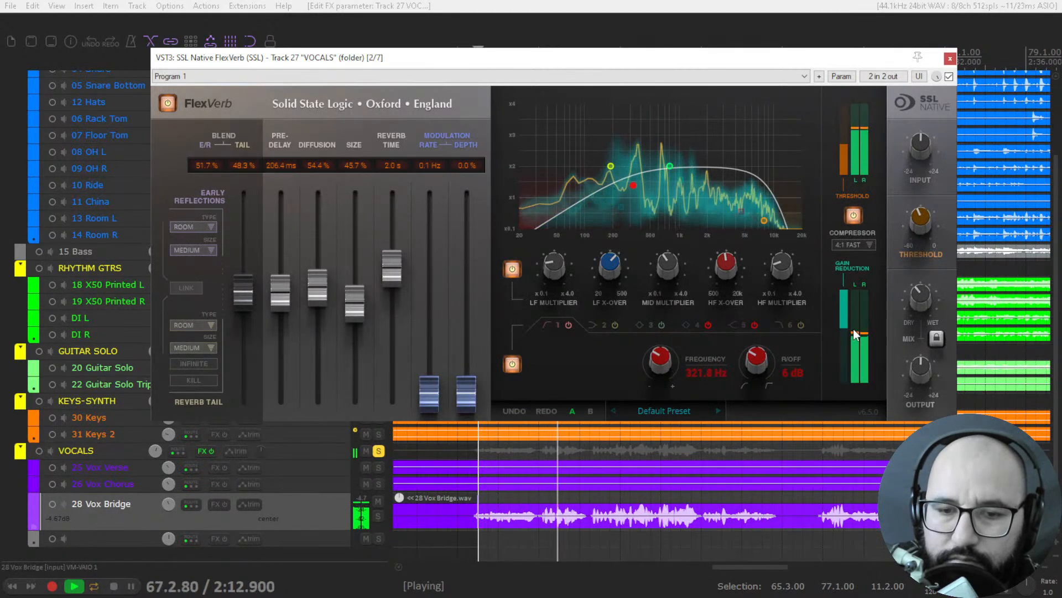
key(space)
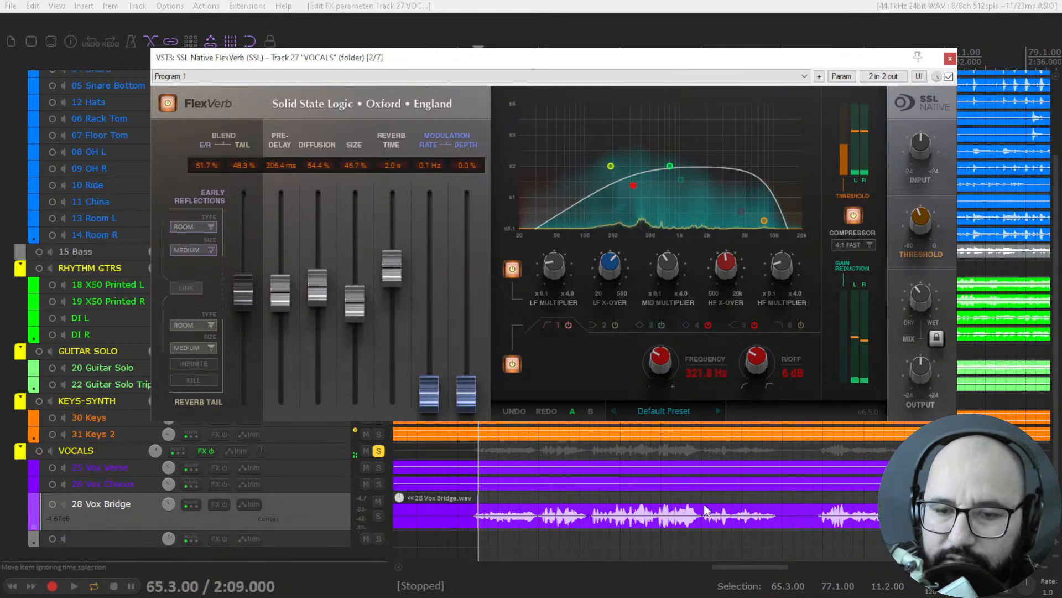
Play the vocal bridge from 71.1.00 with the reverb's compressor engaged.
click(703, 509)
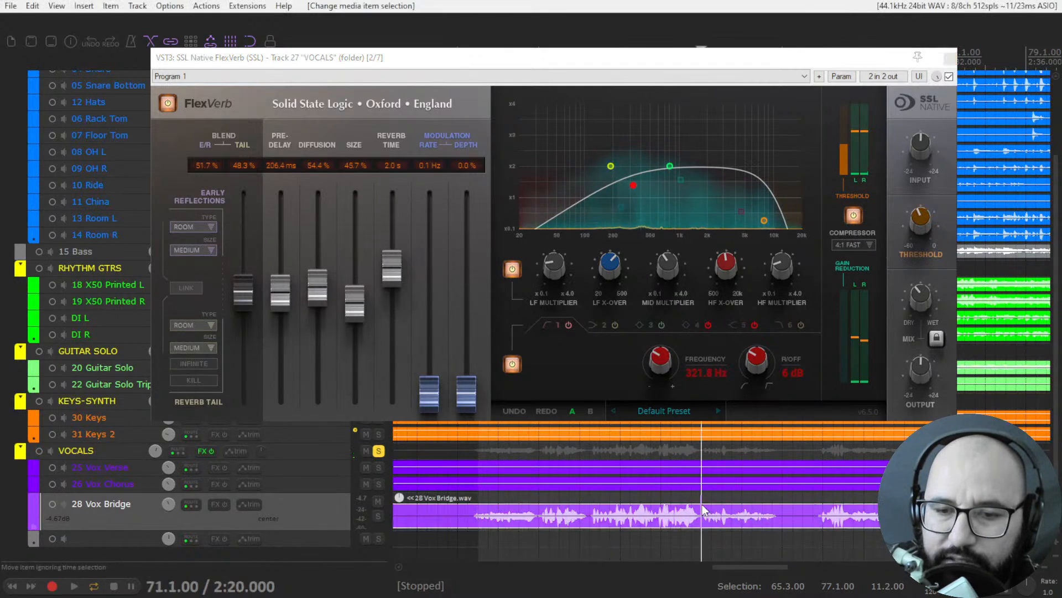
key(space)
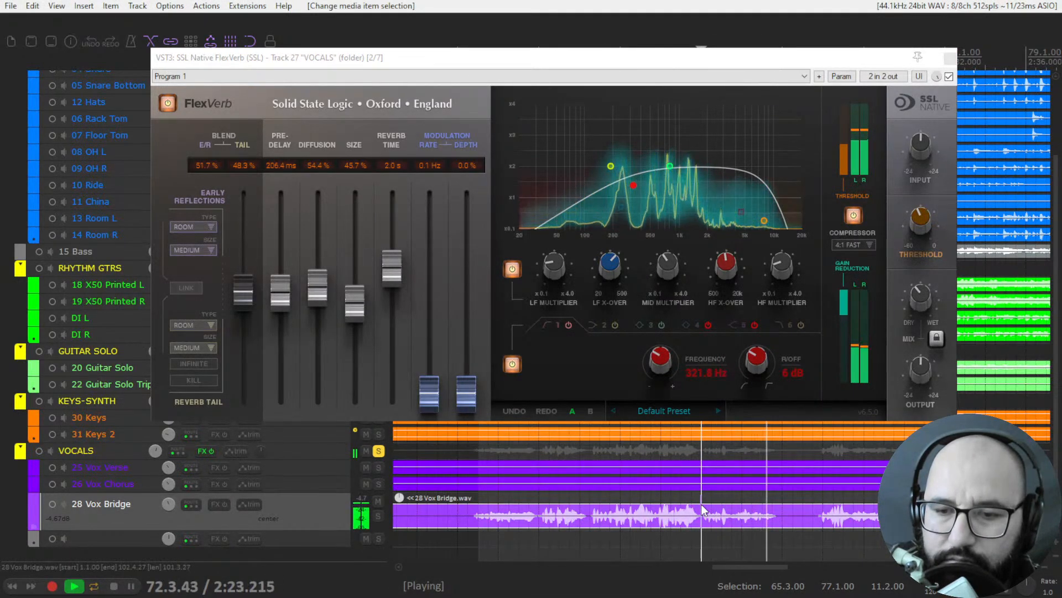
key(space)
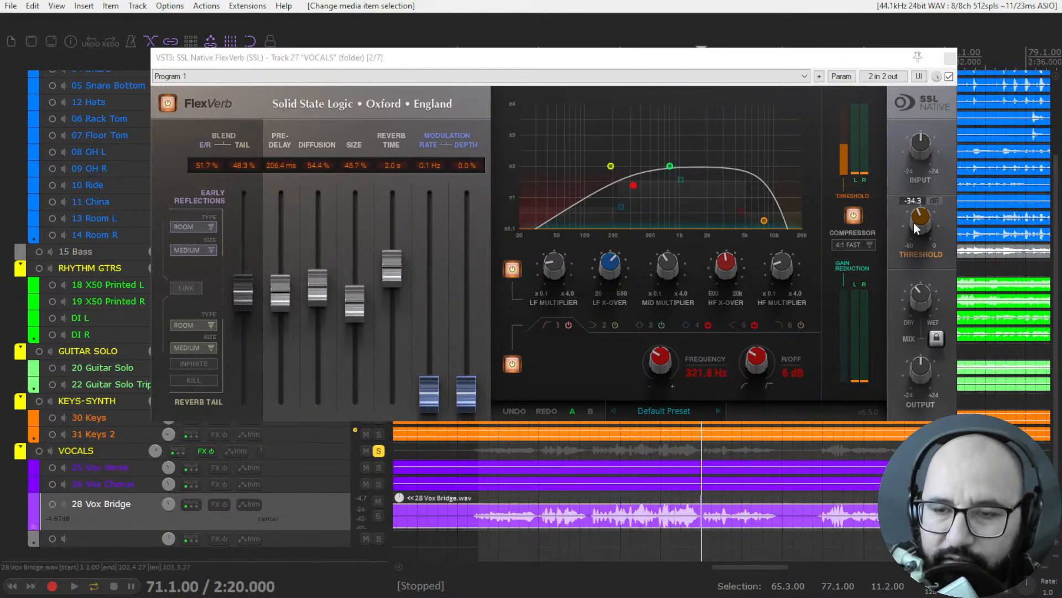
Compare the vocal bridge from 70.4.00 with FlexVerb's compressor off and back on.
click(854, 215)
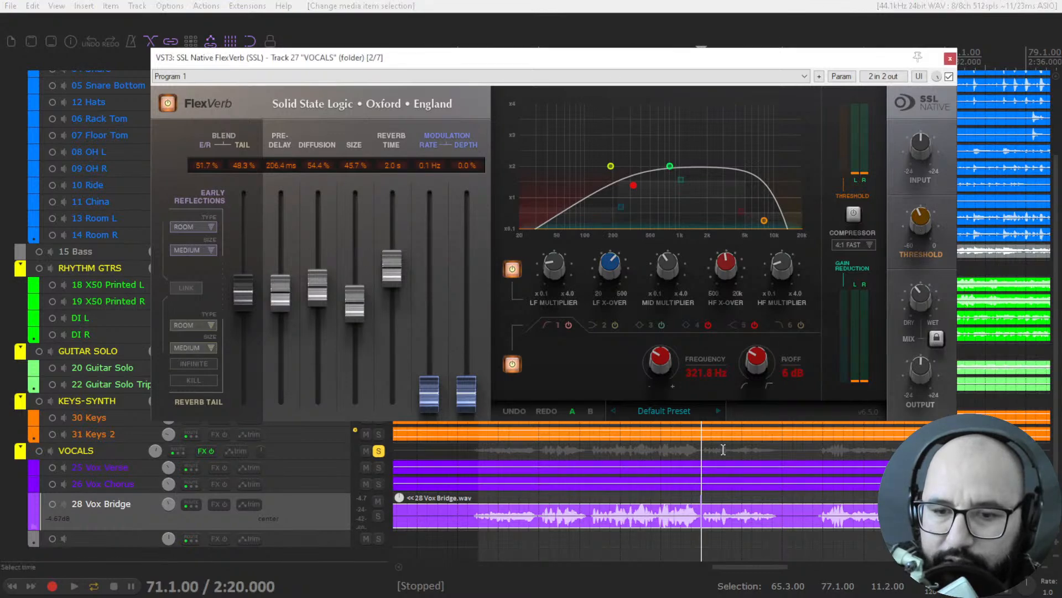
click(817, 498)
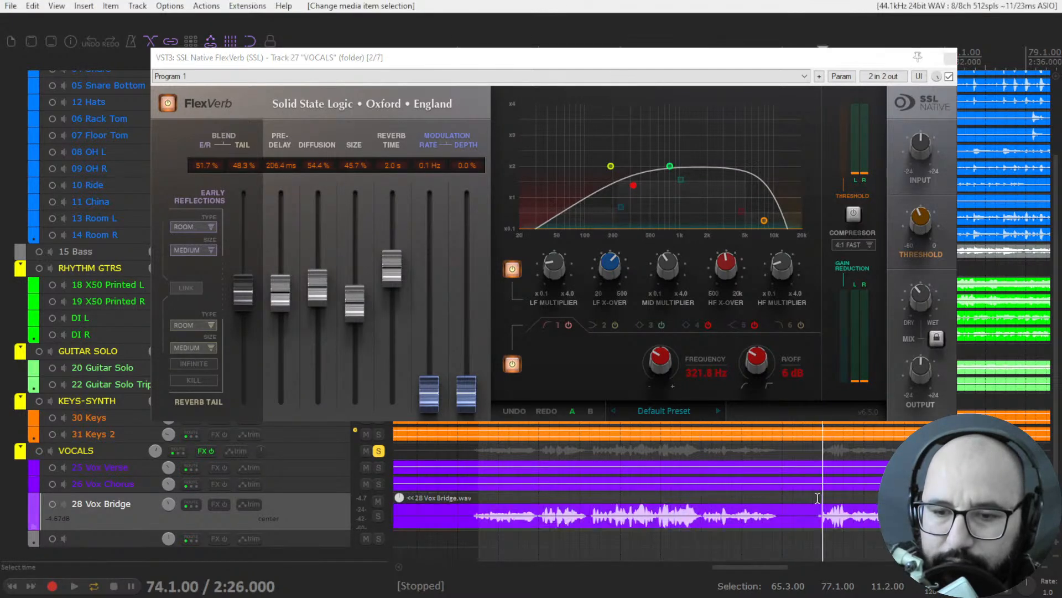
click(692, 497)
key(space)
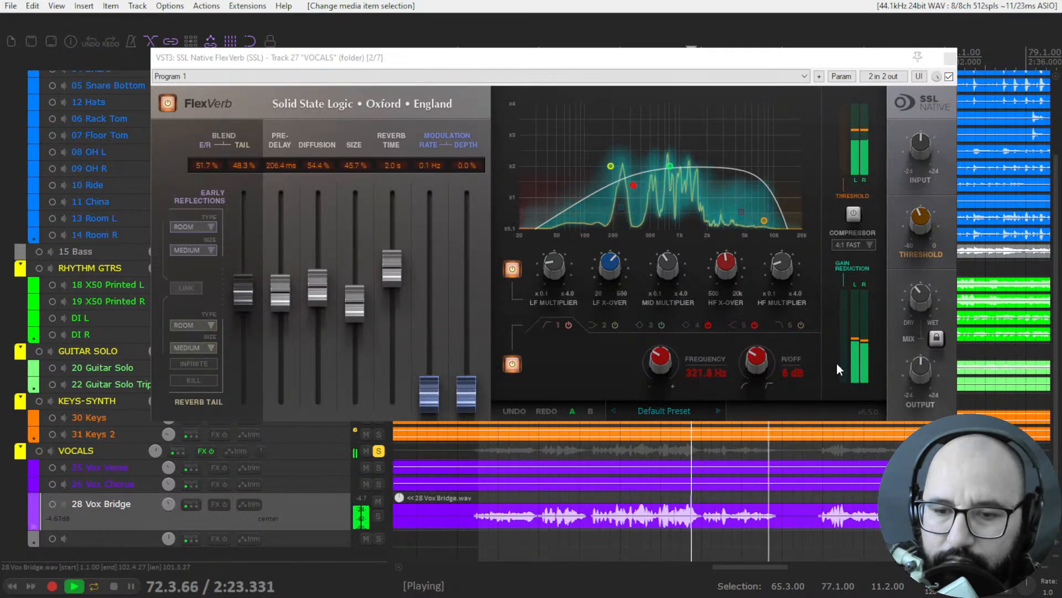
key(space)
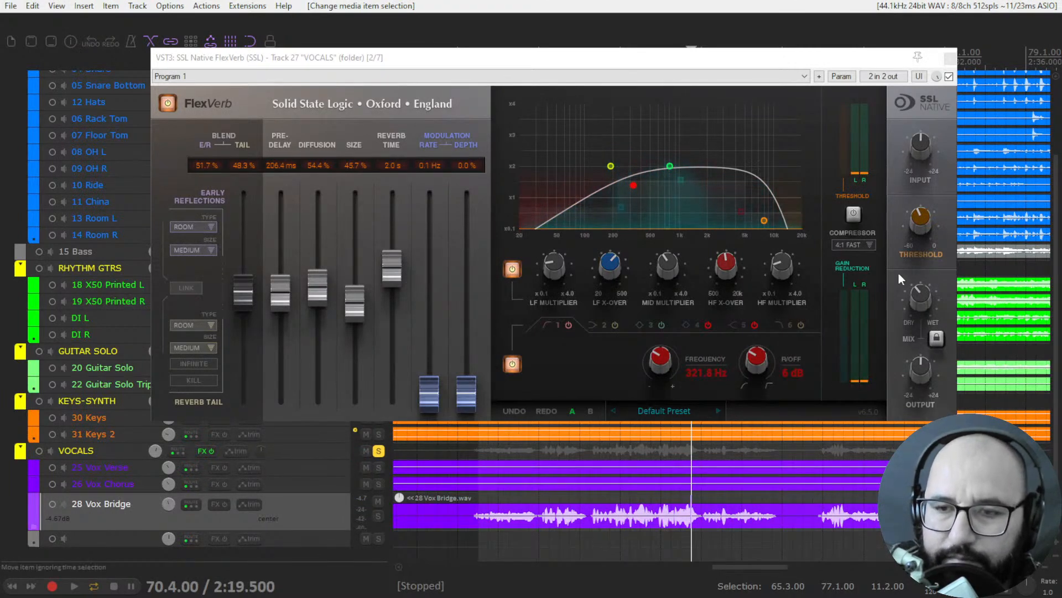
key(space)
click(855, 214)
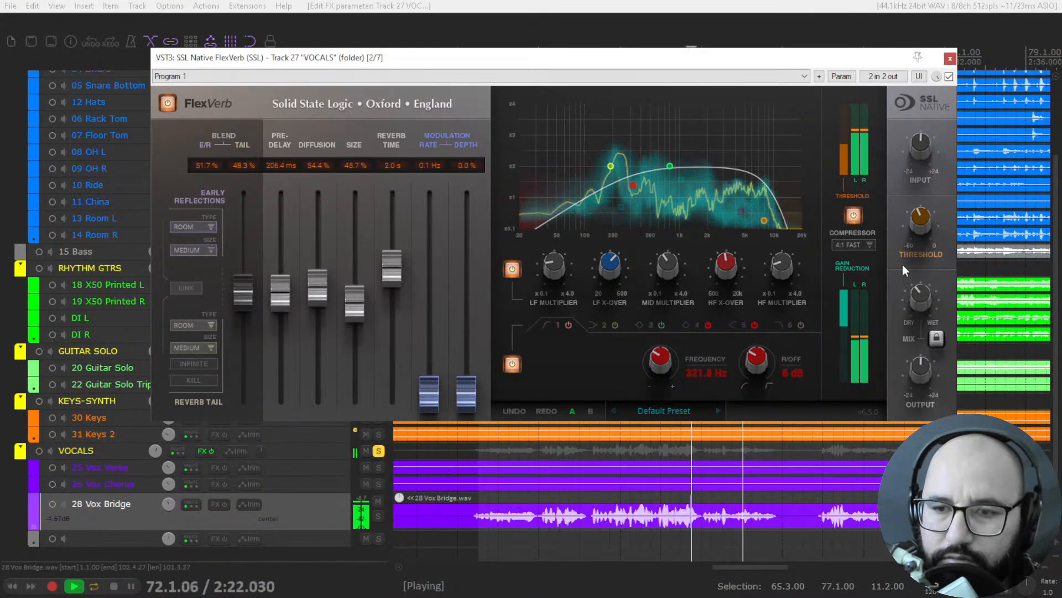
key(space)
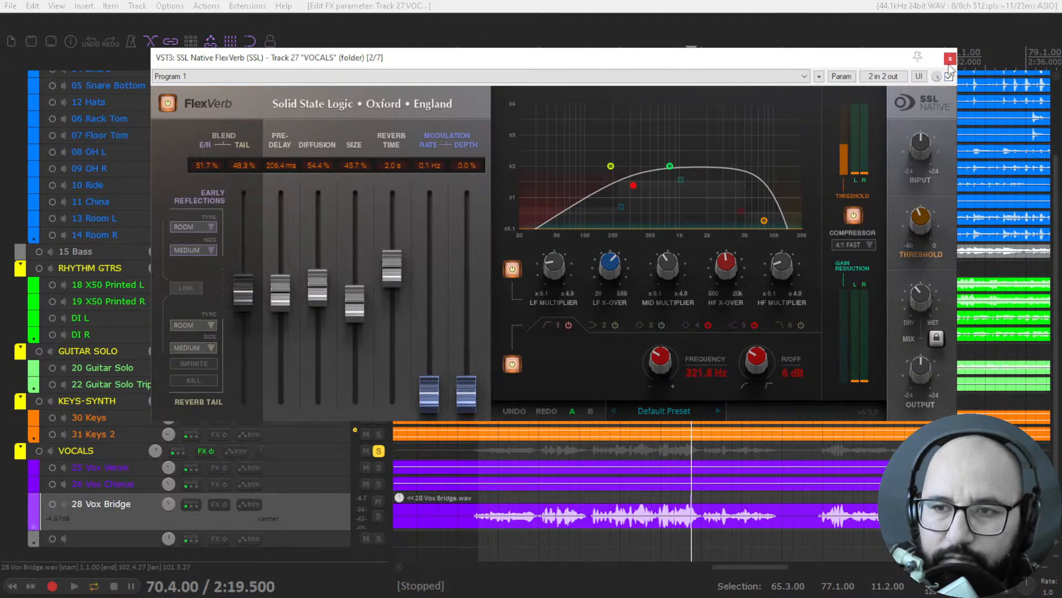
Close the FlexVerb window and unsolo the VOCALS folder track.
mouse_move(924, 299)
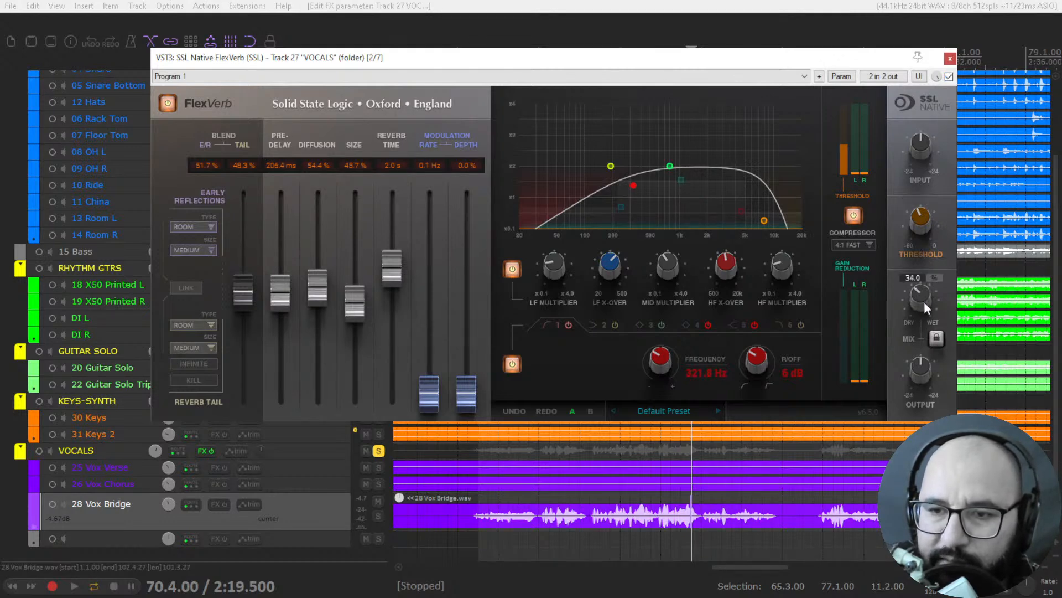
click(950, 58)
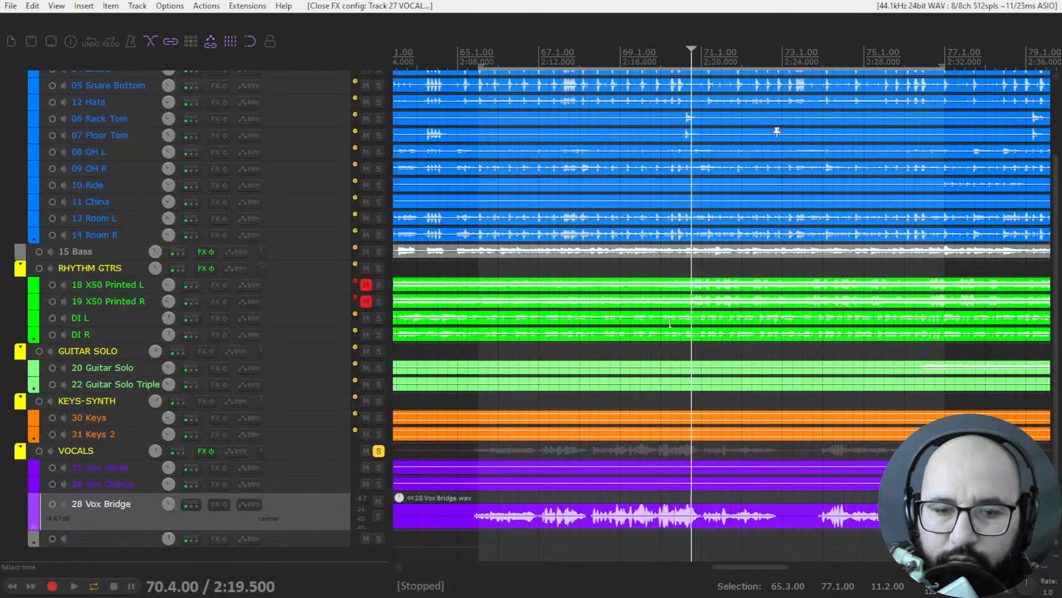
click(379, 451)
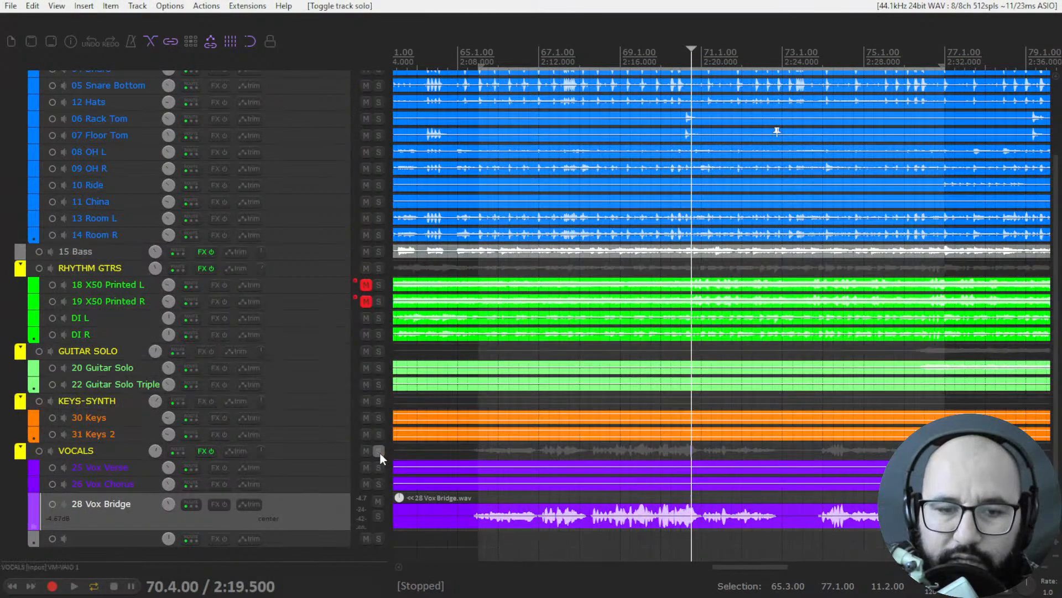
Open RX 10 Repair Assistant on the VOCALS folder and set De-ess to 26%, De-reverb to 20% and De-noise to 32%.
right_click(201, 449)
click(260, 269)
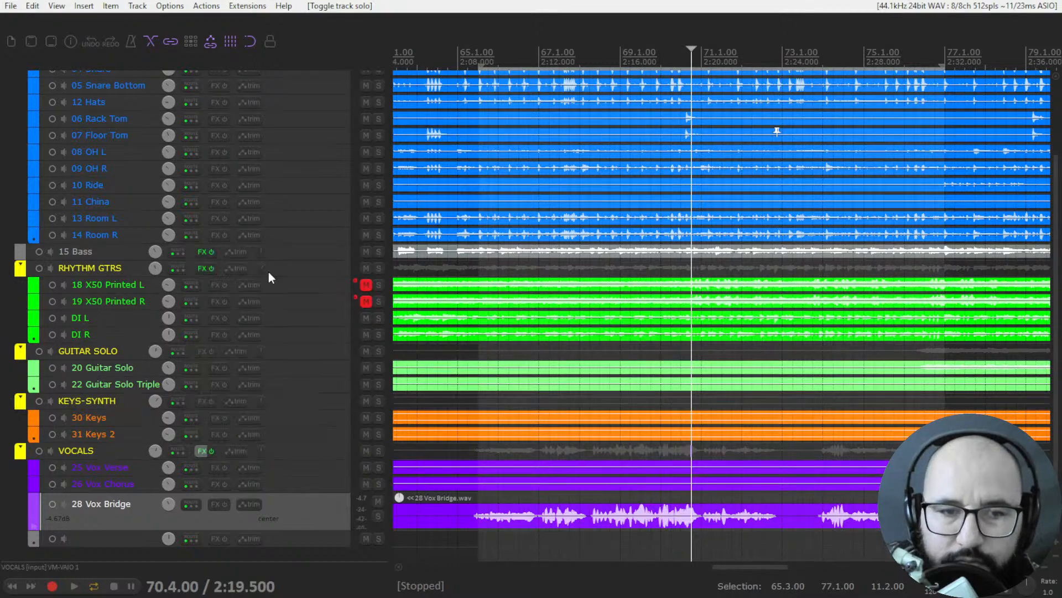
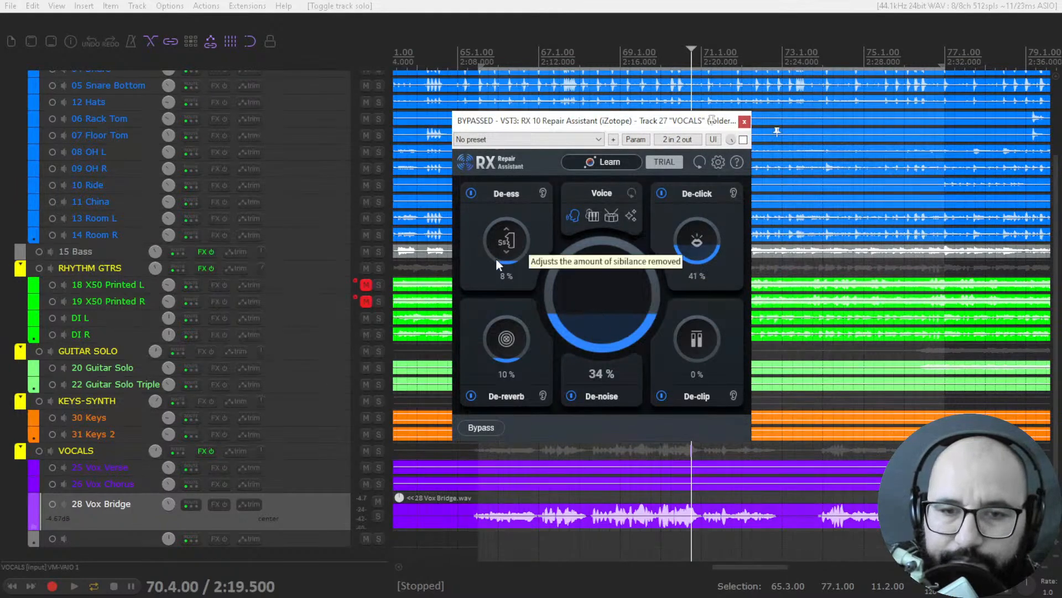
drag(496, 254, 504, 217)
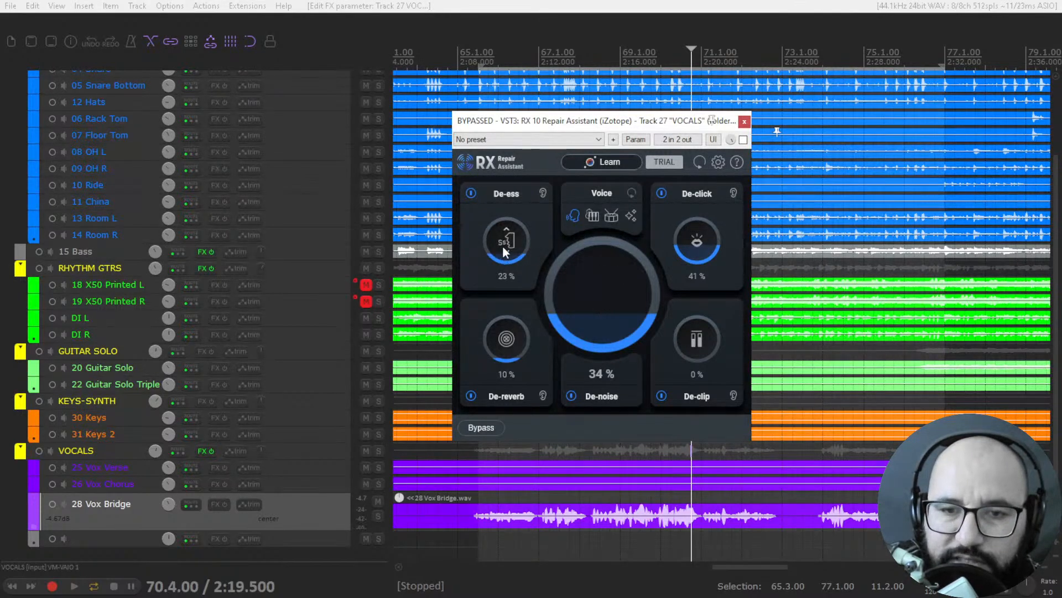
mouse_move(504, 256)
mouse_down()
mouse_move(510, 167)
mouse_move(509, 250)
mouse_up()
mouse_move(503, 361)
mouse_down()
mouse_move(506, 288)
mouse_move(505, 340)
mouse_up()
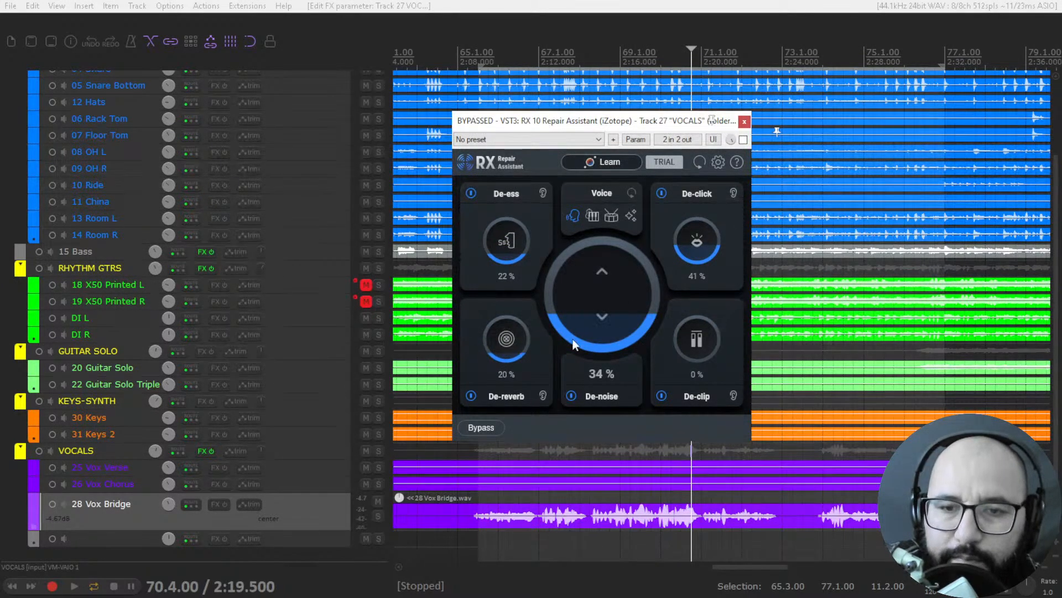
mouse_move(595, 318)
mouse_down()
mouse_move(598, 238)
mouse_move(597, 337)
mouse_move(599, 248)
mouse_move(599, 333)
mouse_move(599, 317)
mouse_up()
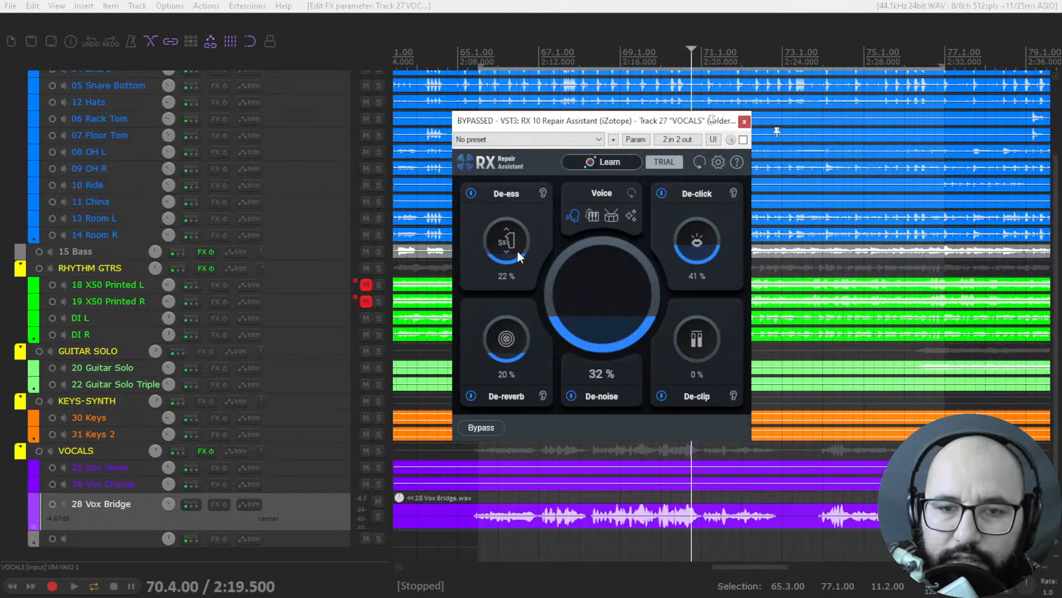
drag(517, 247, 525, 250)
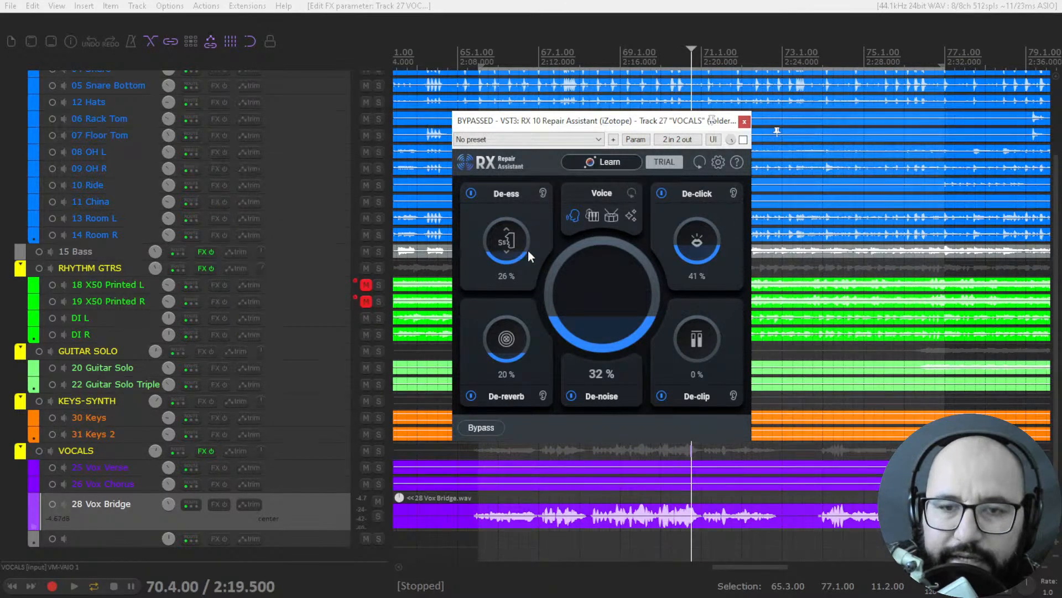
Toggle De-ess monitoring on and off and cycle Repair Assistant through its Musical, Percussion, Sound FX and Voice modes to compare their modules.
click(543, 194)
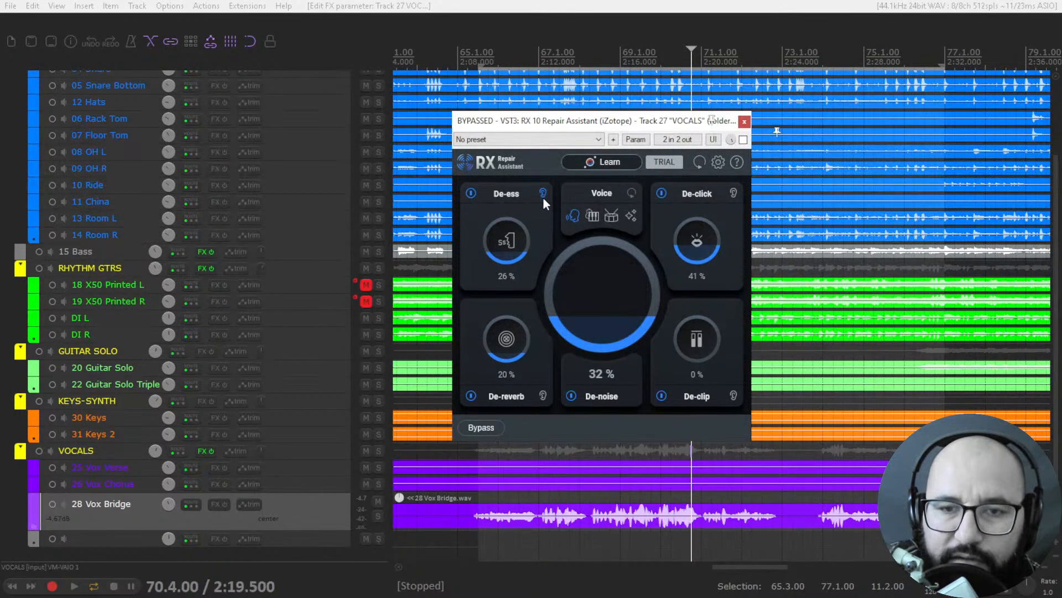
click(542, 194)
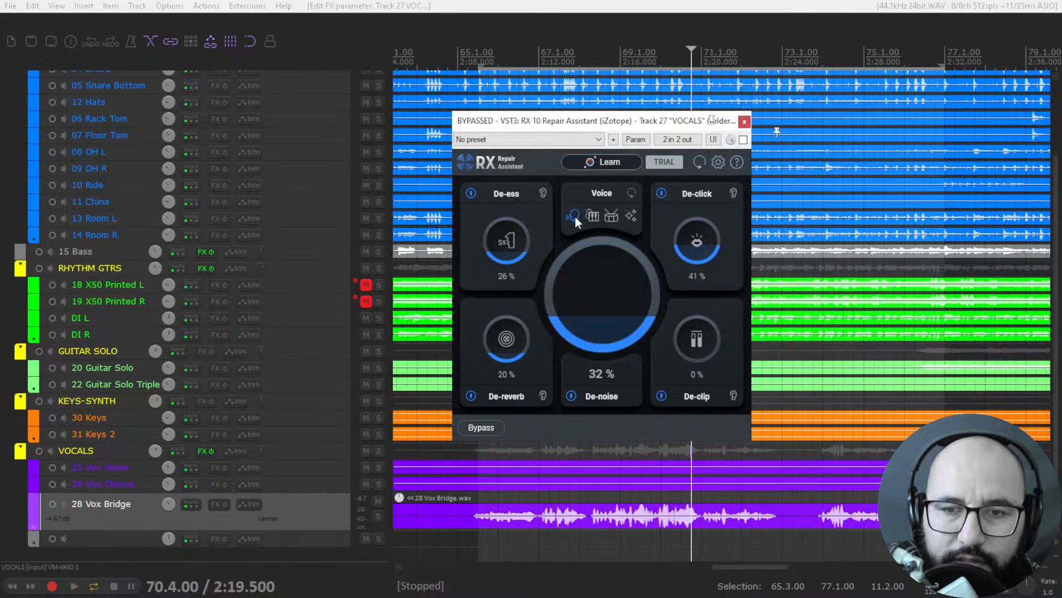
click(590, 217)
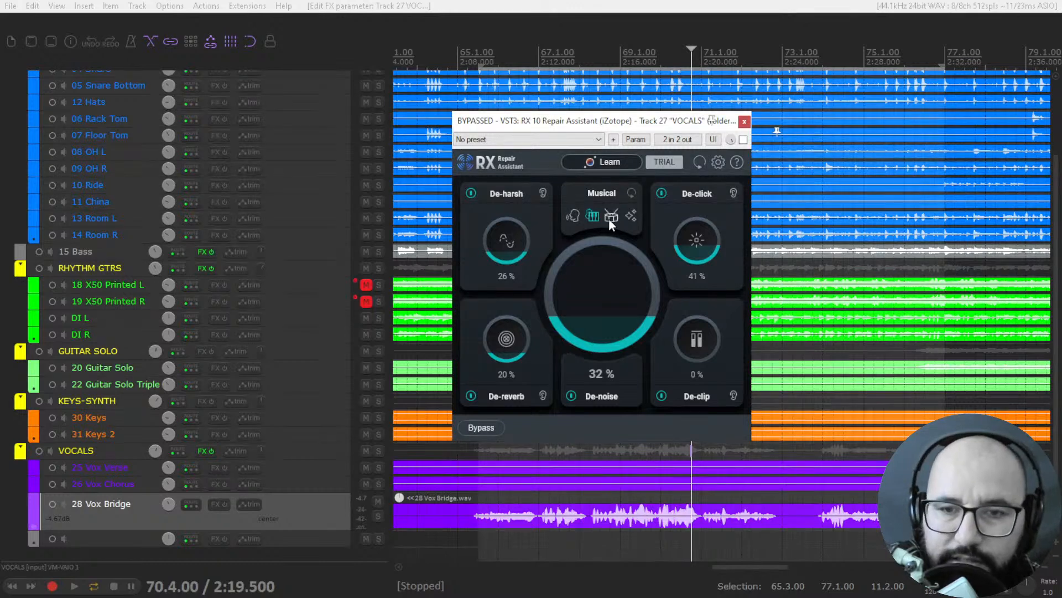
click(612, 218)
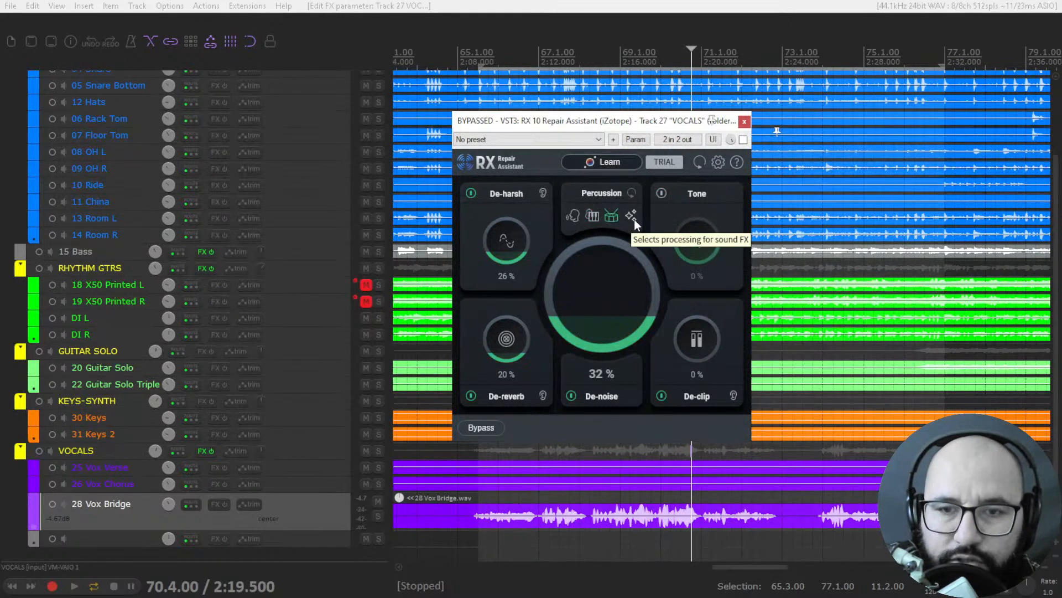
click(633, 217)
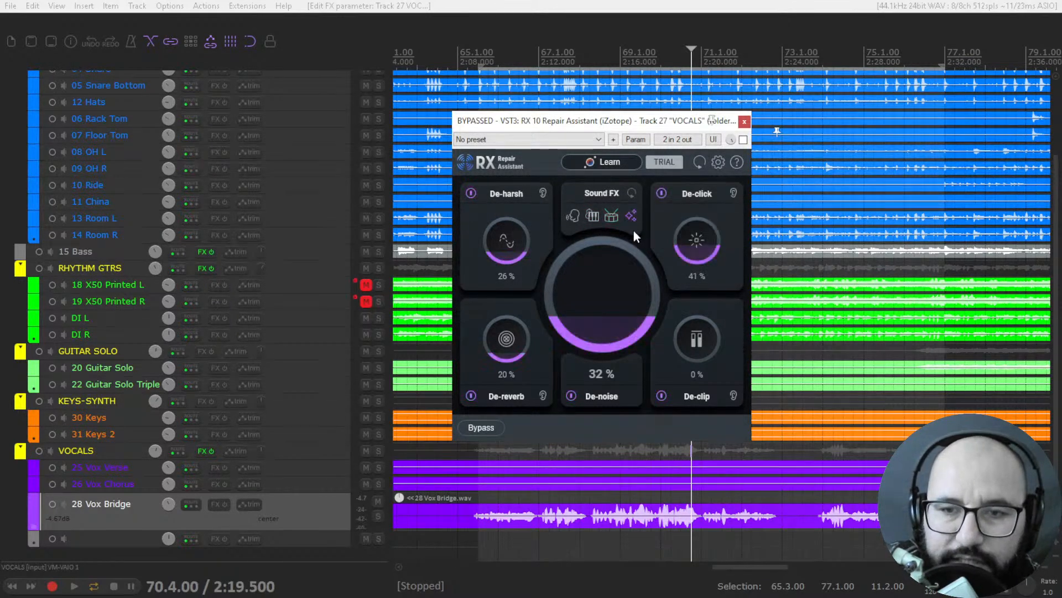
click(574, 214)
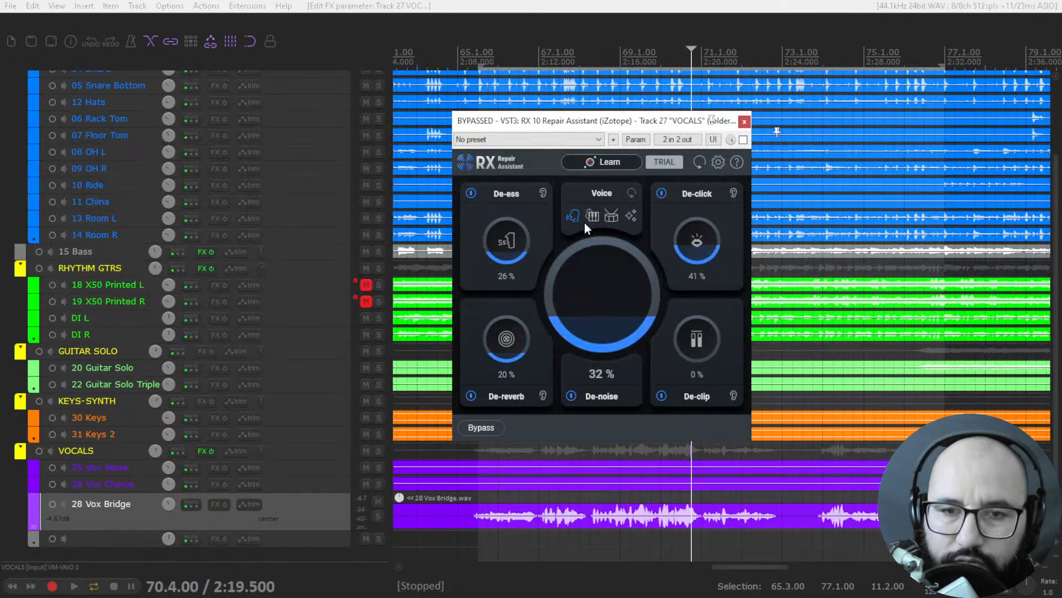
click(592, 215)
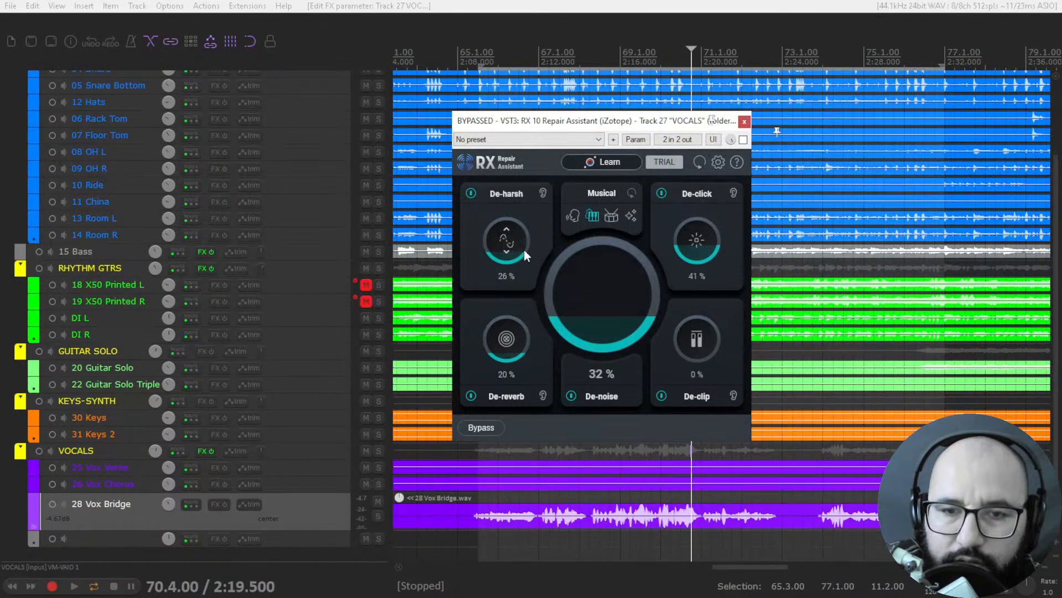
click(629, 216)
click(611, 219)
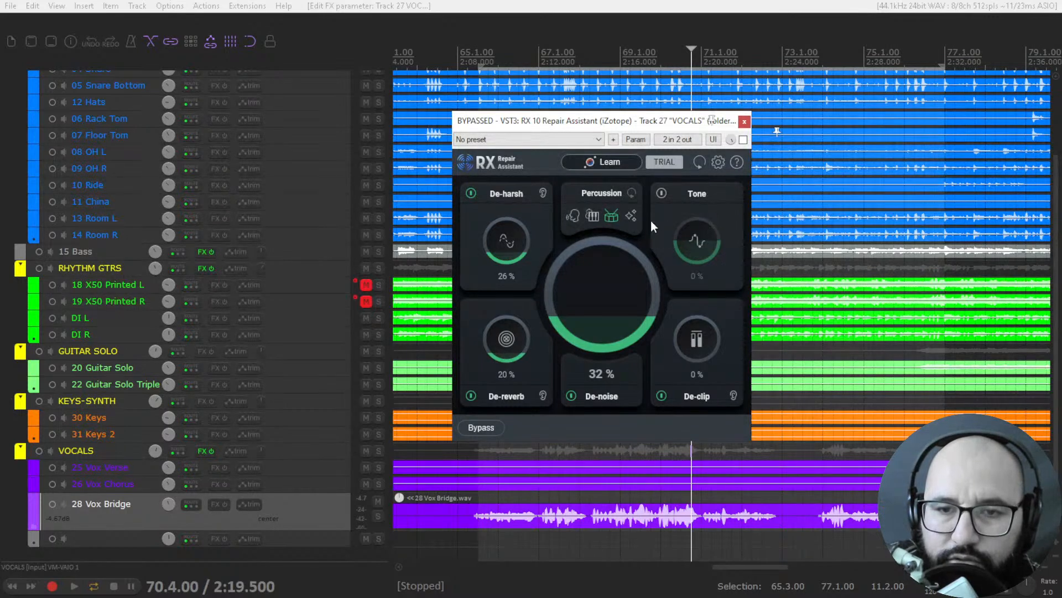
Open the RX 10 De-click and RX 10 De-hum windows on the VOCALS folder for viewing, closing each one.
right_click(200, 451)
click(260, 285)
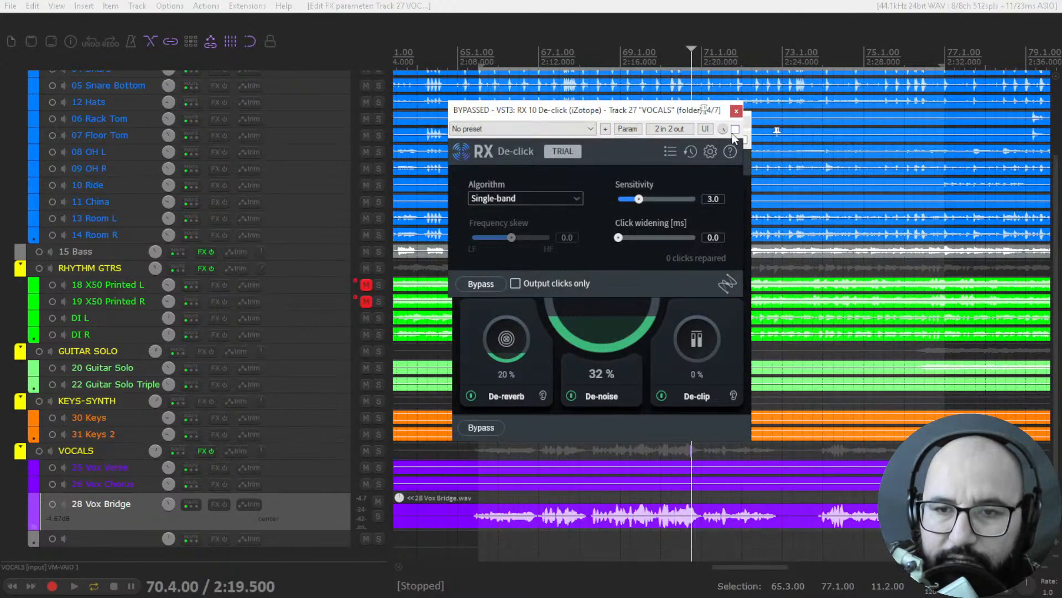
click(736, 111)
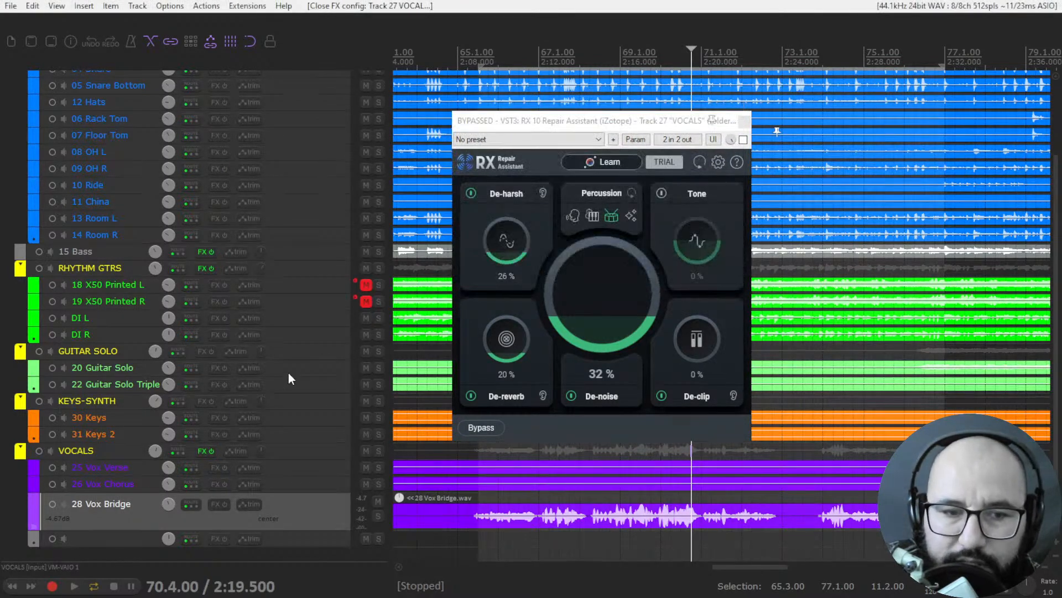
right_click(202, 451)
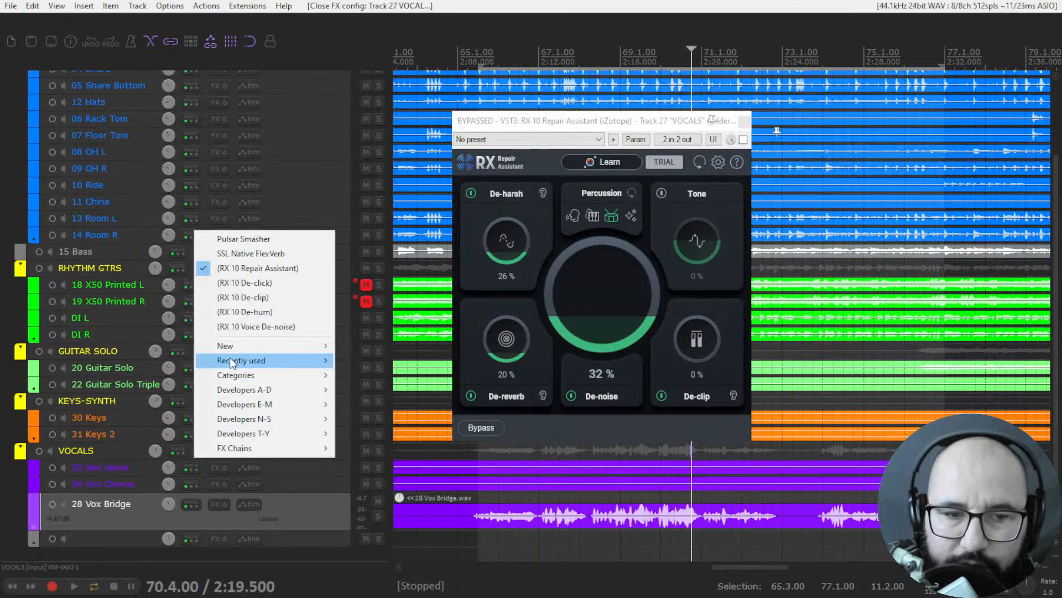
click(246, 313)
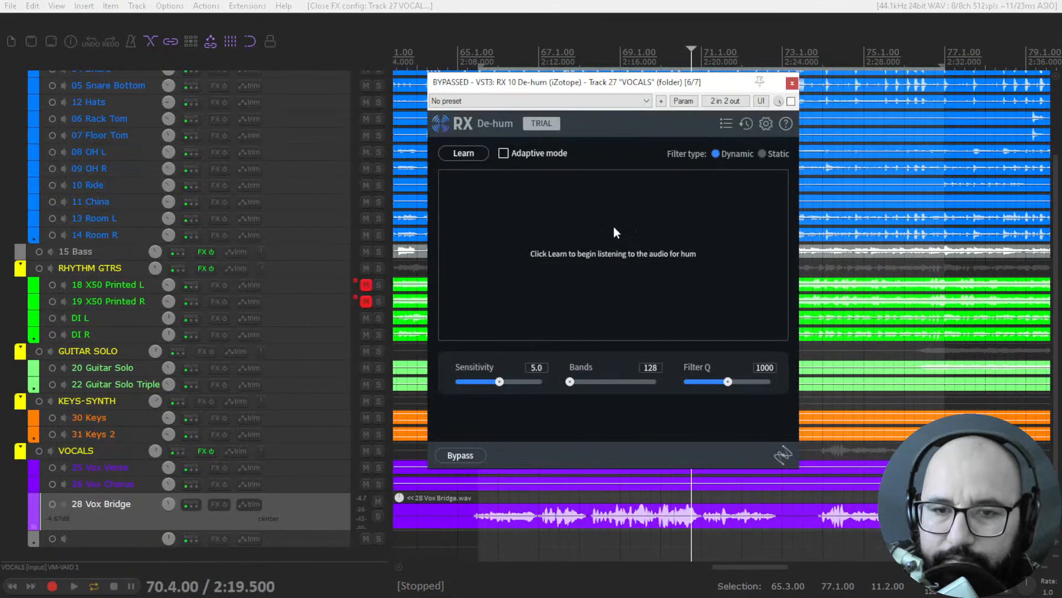
click(792, 83)
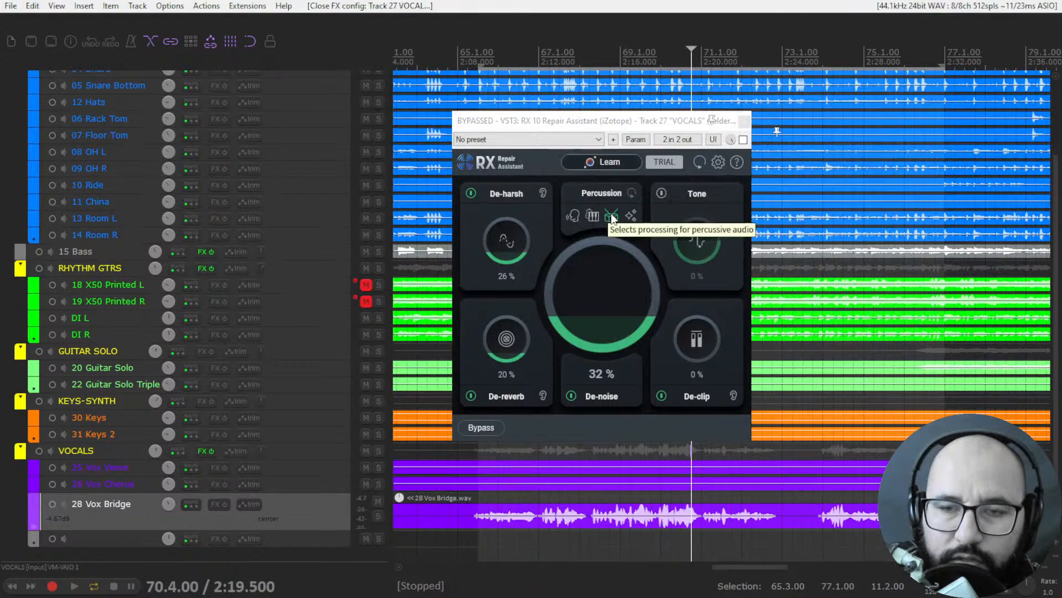
Place the edit cursor at 65.3.00, start and cancel Learn, and switch Repair Assistant to Voice mode.
click(479, 59)
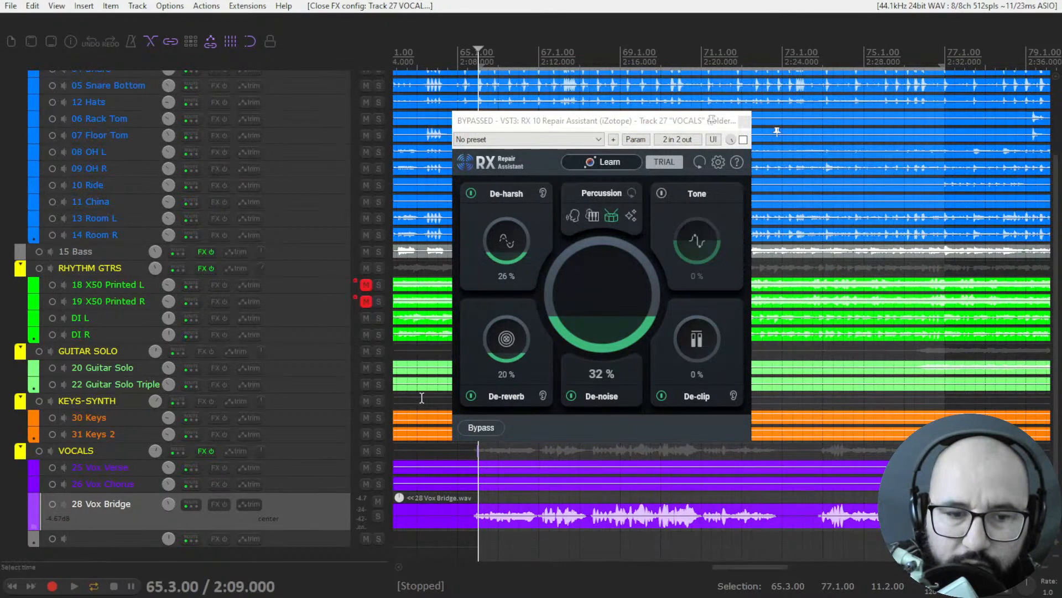
click(607, 164)
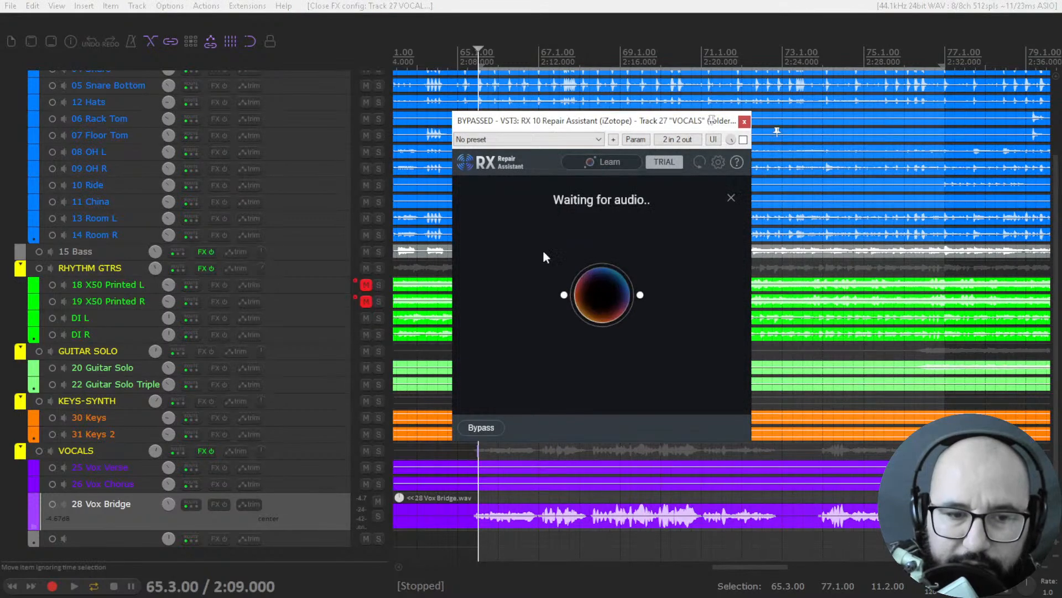
click(732, 198)
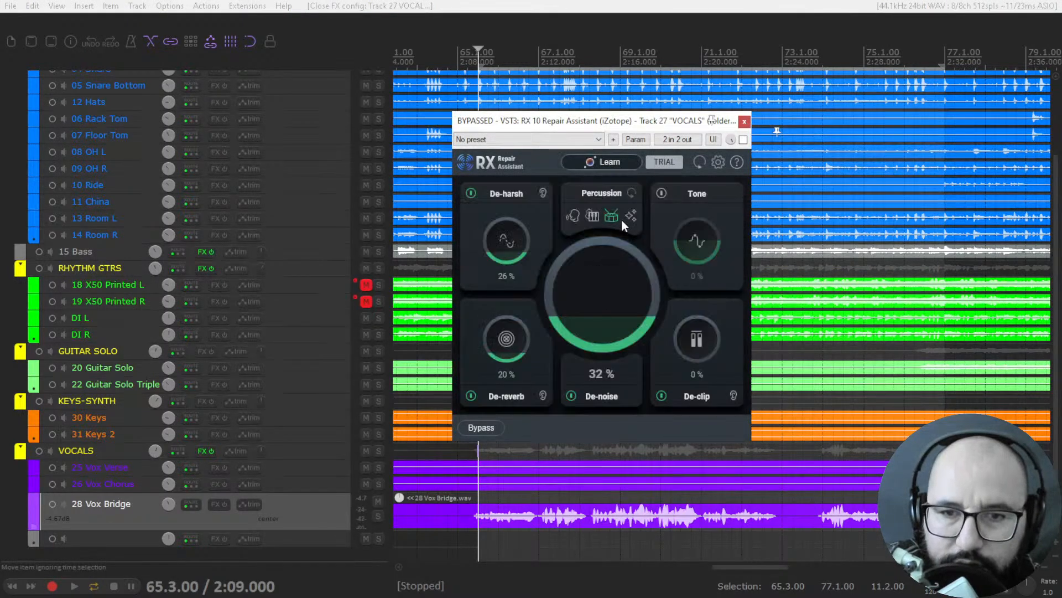
click(575, 215)
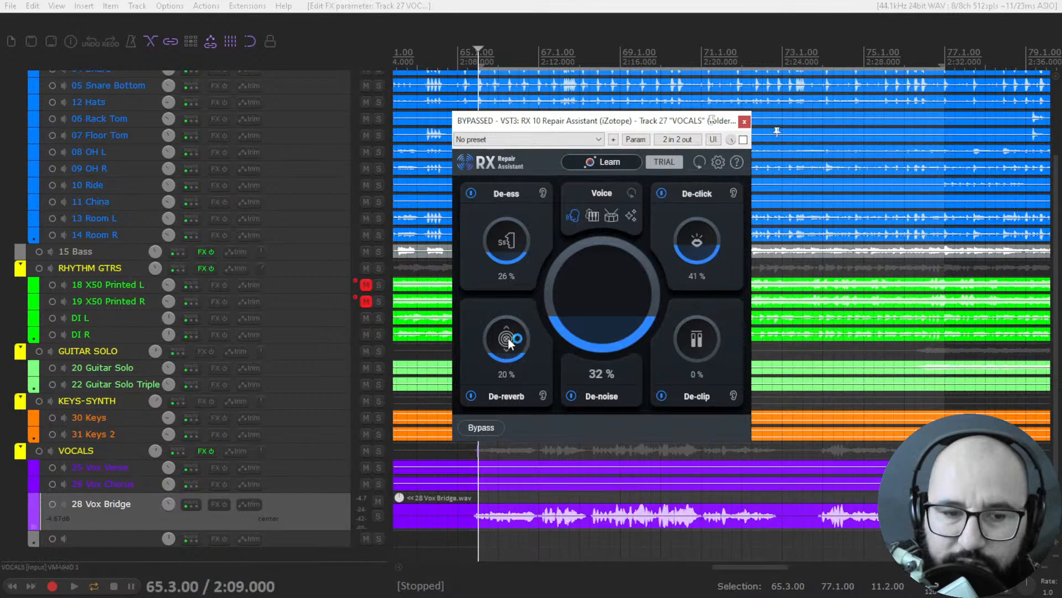
Solo the VOCALS folder and play the vocal bridge from 65.3.00 with Repair Assistant bypassed.
click(378, 451)
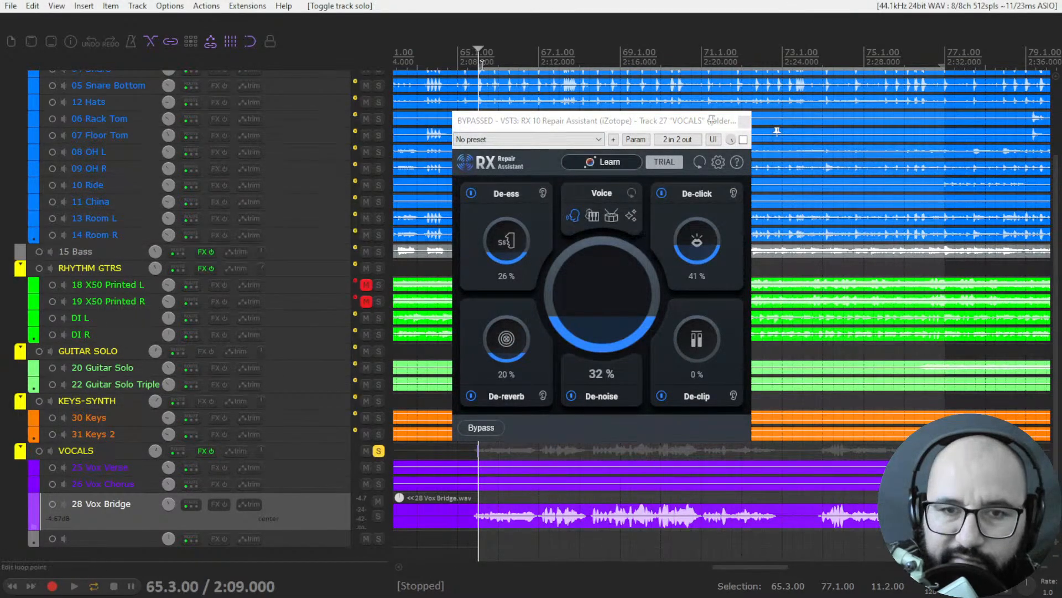
key(space)
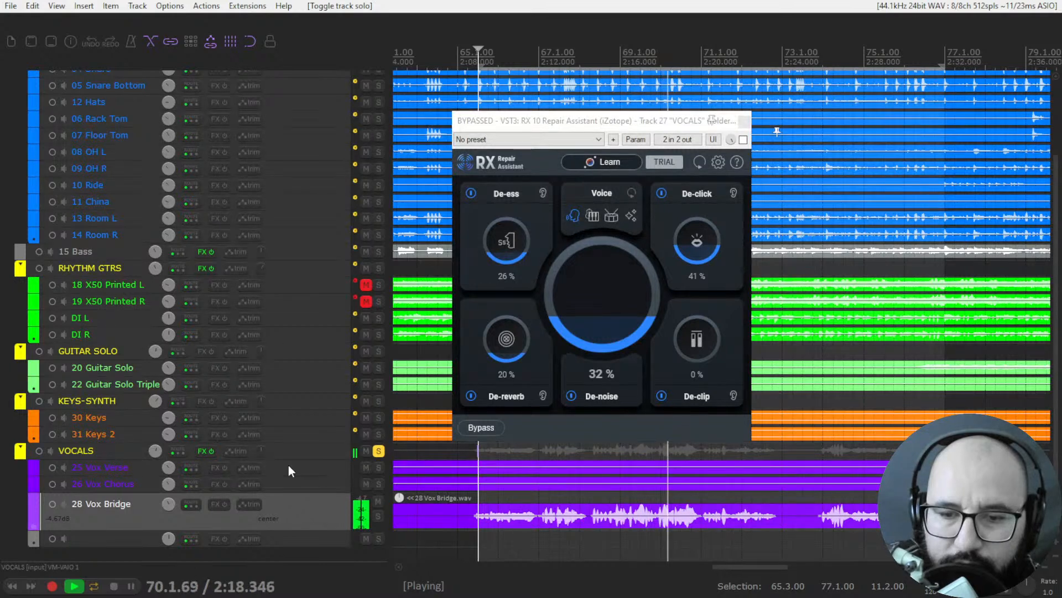
key(space)
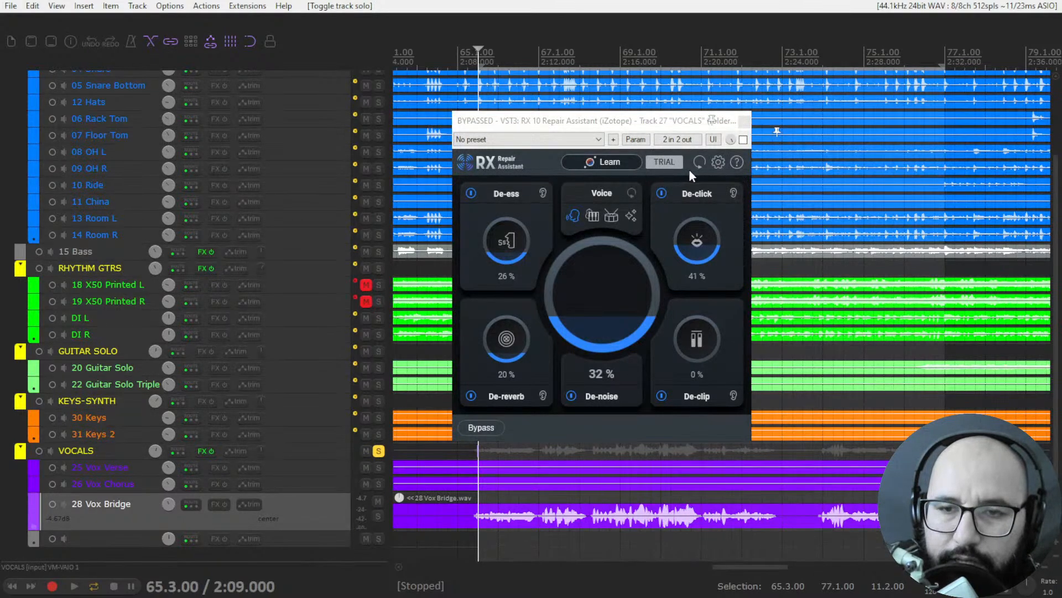
Enable Repair Assistant, run Learn on the playing vocal bridge, and replay it from 65.3.00 with the suggested settings.
click(742, 140)
click(605, 164)
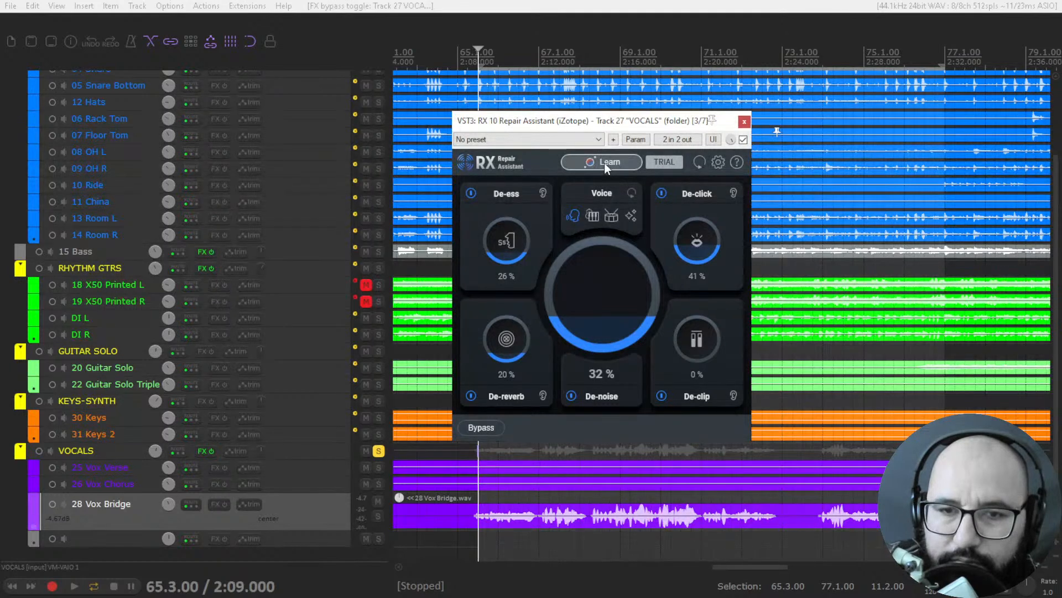
key(space)
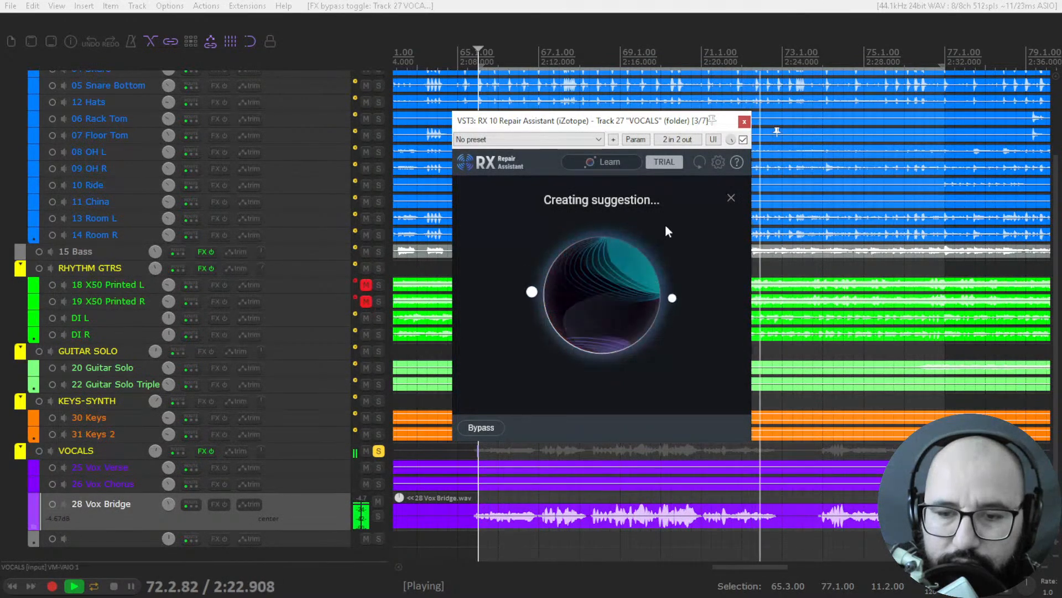
key(space)
key(space)
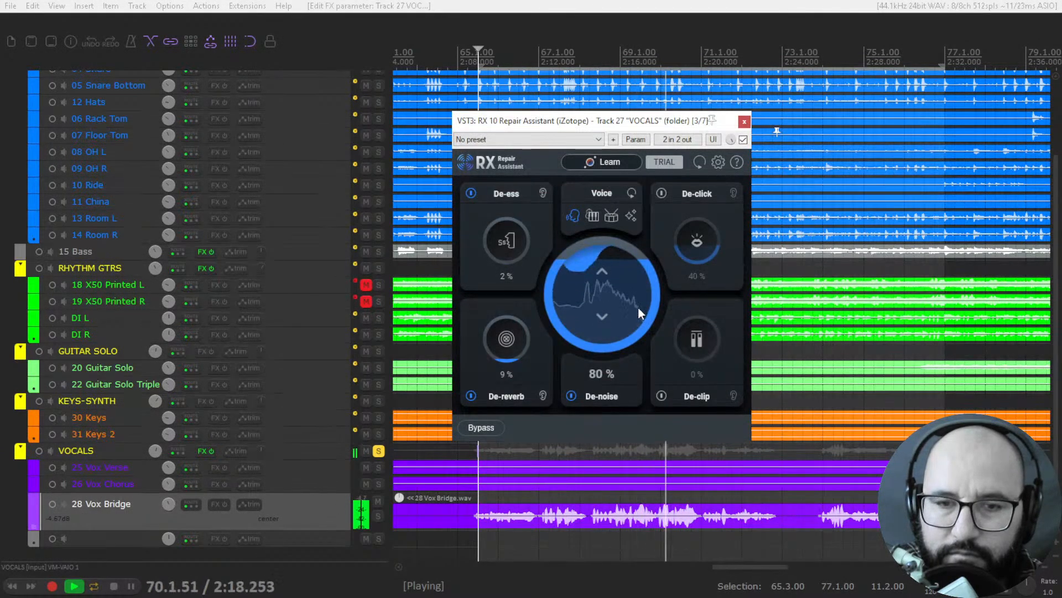
key(space)
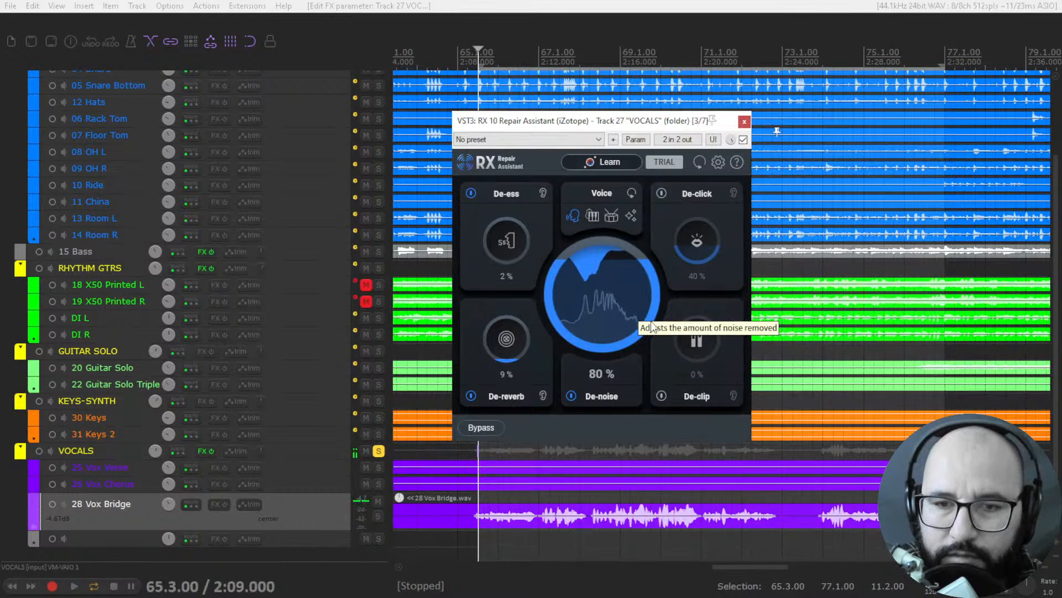
Set De-noise to 15% and compare the playing vocal bridge with Repair Assistant bypassed and engaged.
drag(619, 260, 613, 337)
key(space)
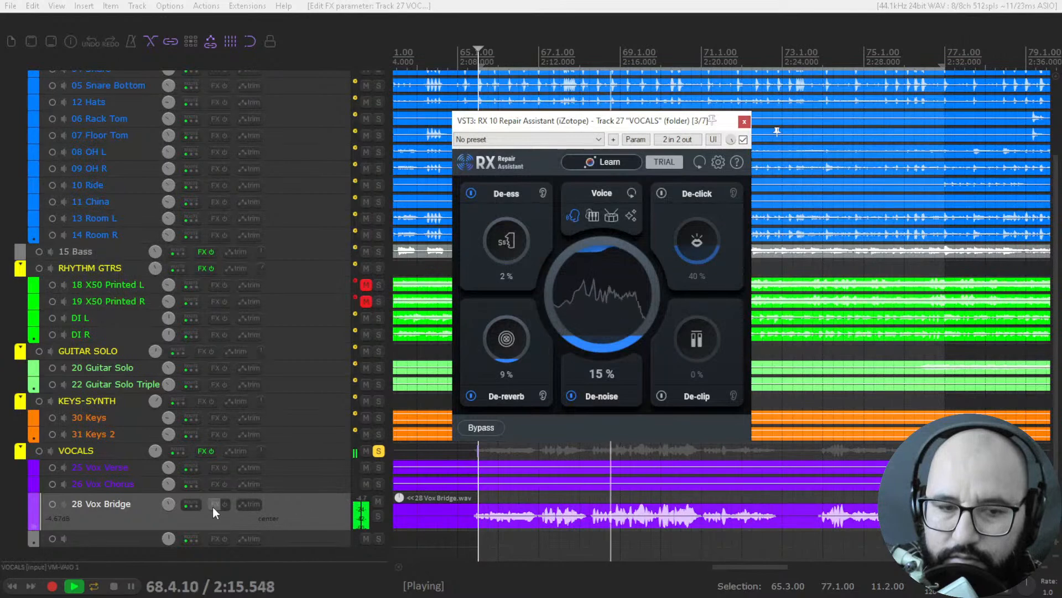
click(743, 139)
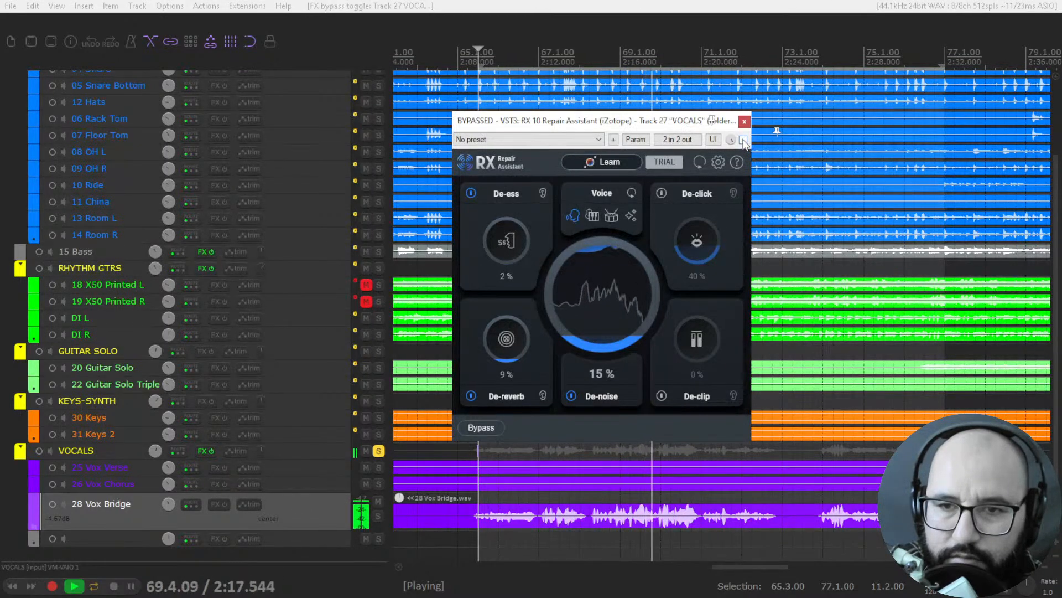
click(743, 139)
key(space)
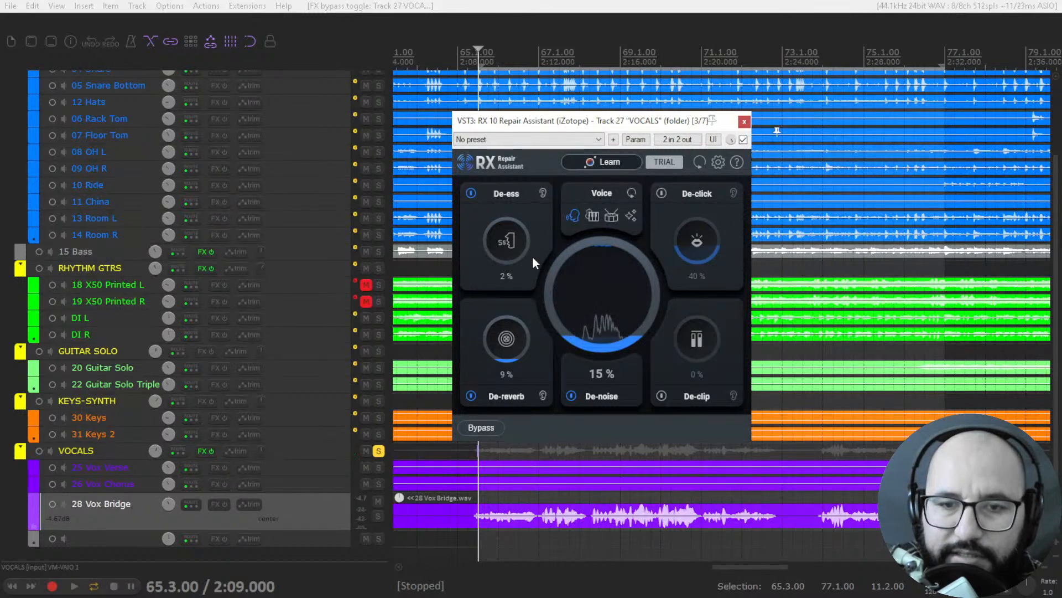
Set De-ess to 28% and De-reverb to 44% while playing the vocal bridge from 65.3.00.
key(space)
drag(510, 256, 519, 180)
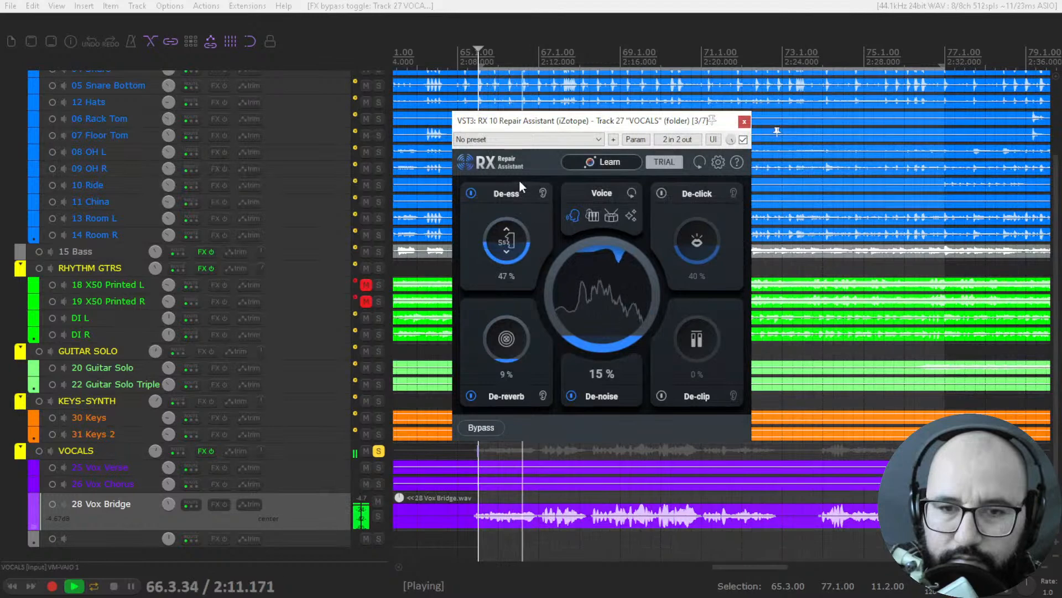
drag(519, 242, 519, 275)
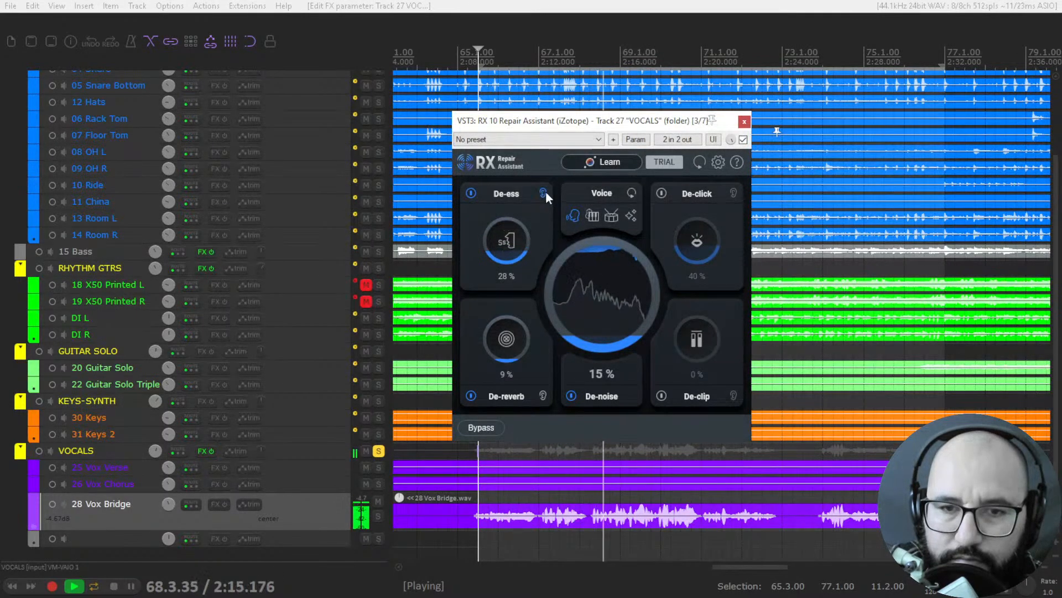
key(space)
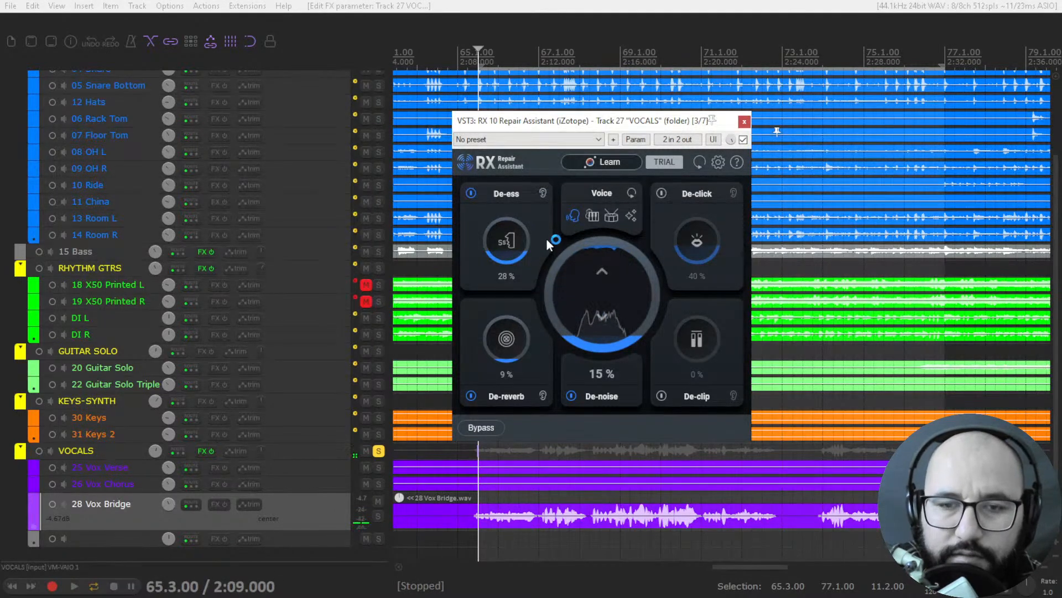
key(space)
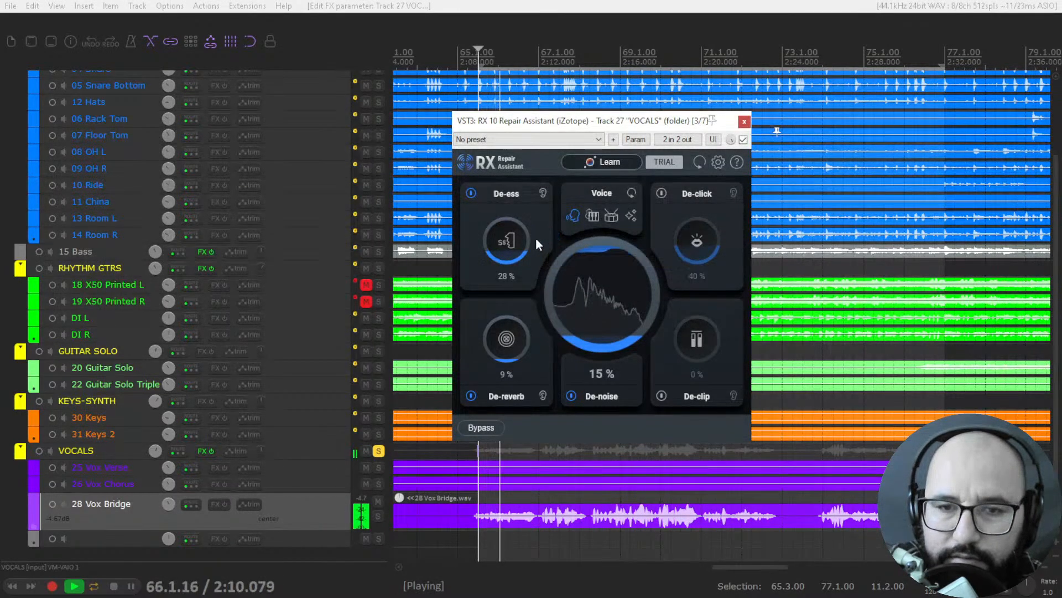
drag(519, 359, 519, 300)
key(space)
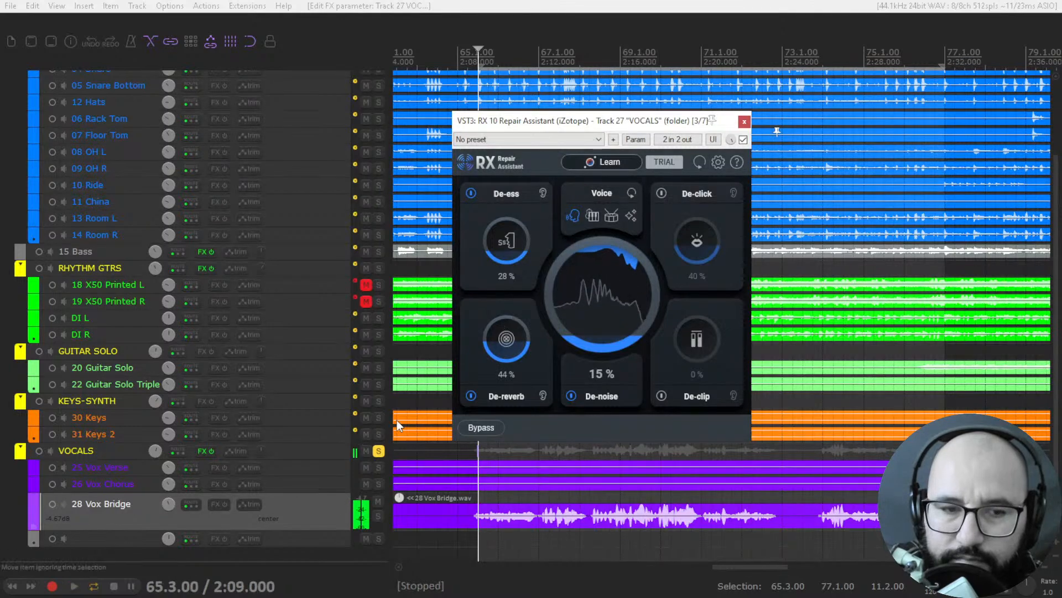
Open the SSL Native FlexVerb window on the VOCALS folder to check its settings, and close it.
right_click(201, 451)
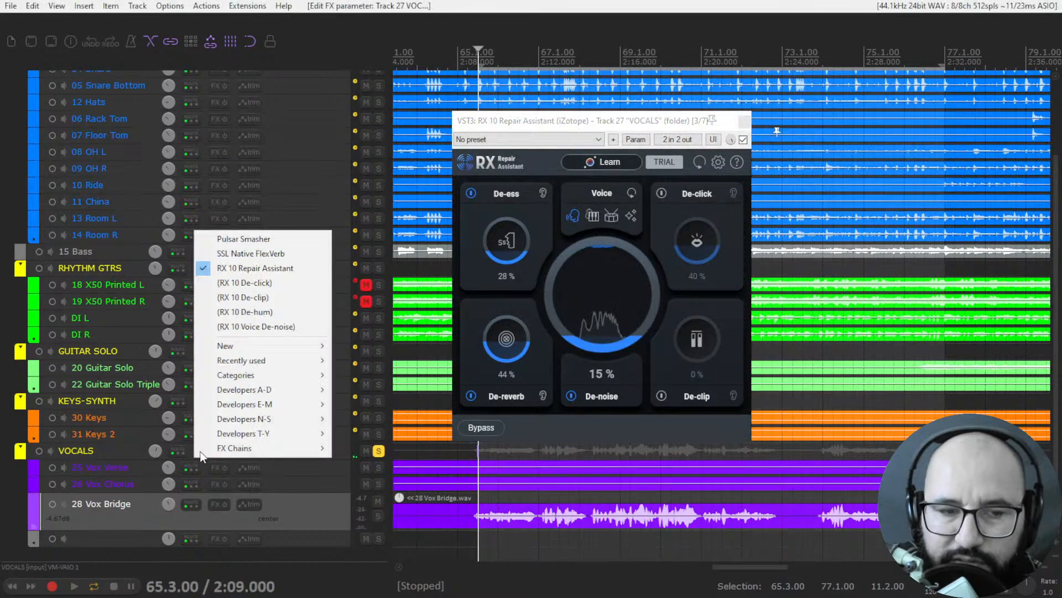
click(264, 254)
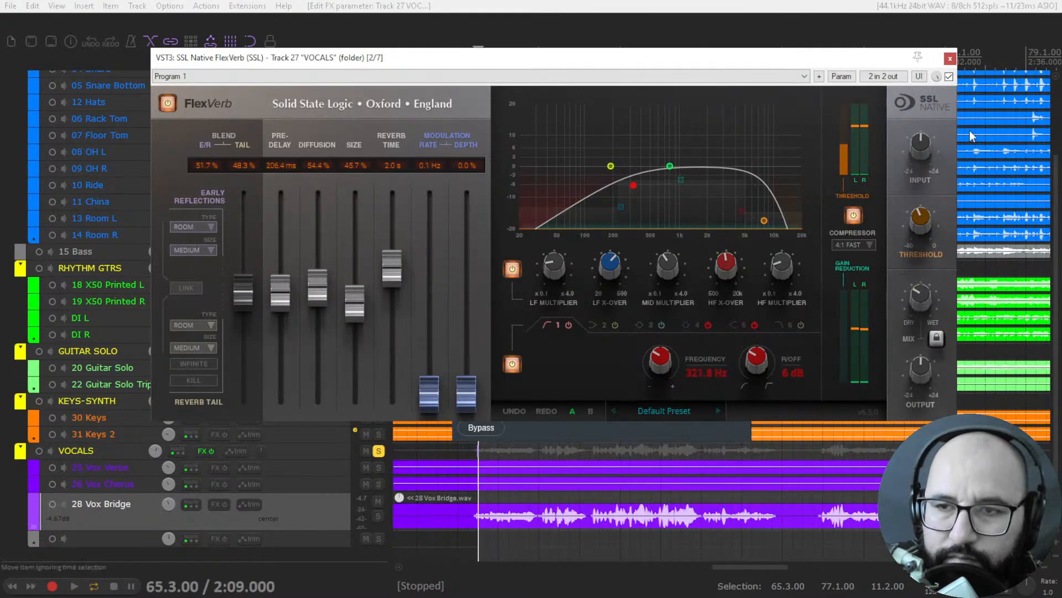
click(950, 58)
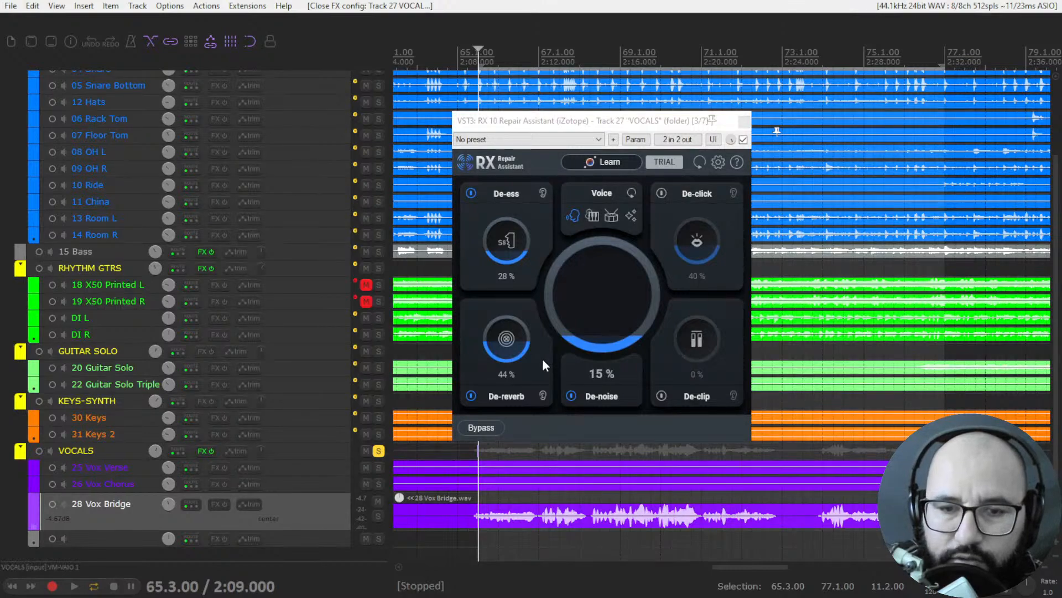
Audition De-reverb on its own over the playing vocal bridge while setting it to 51%.
key(space)
click(543, 395)
drag(527, 342, 527, 331)
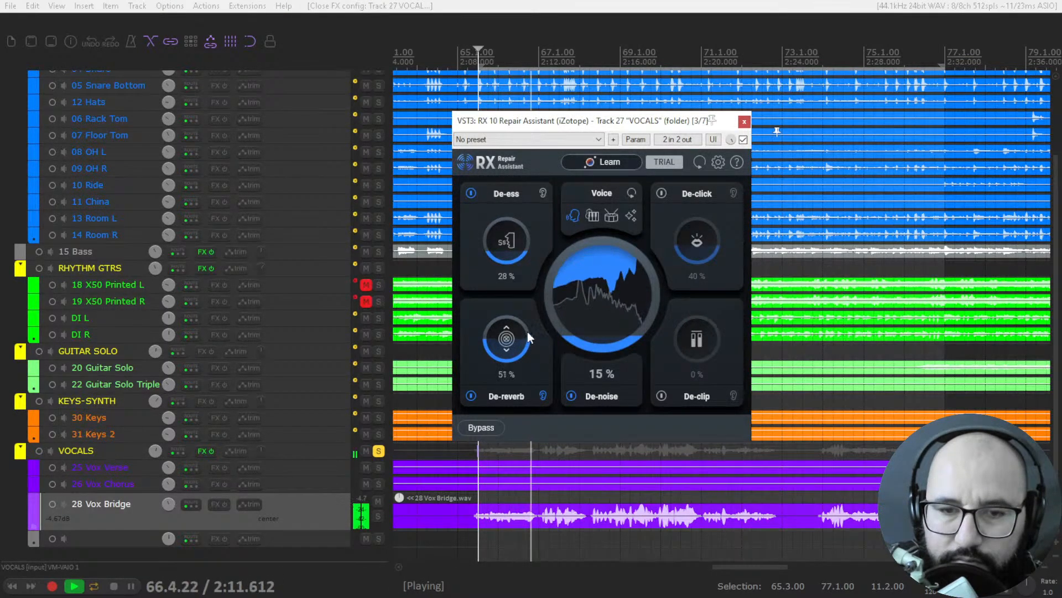
click(544, 395)
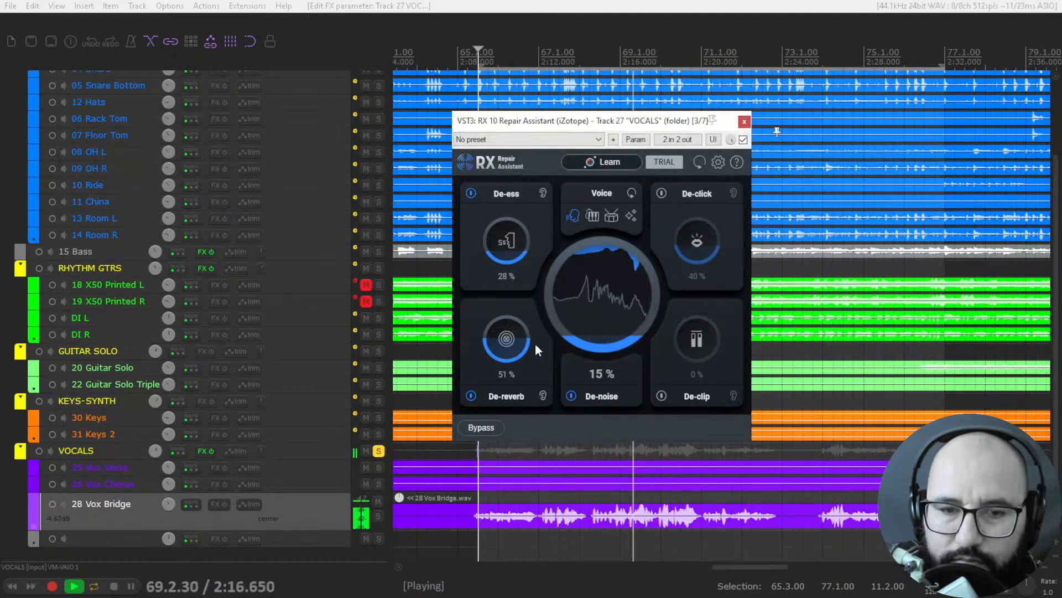
key(space)
Open SSL Native FlexVerb on the VOCALS folder, toggle its compressor, and close its window.
right_click(200, 452)
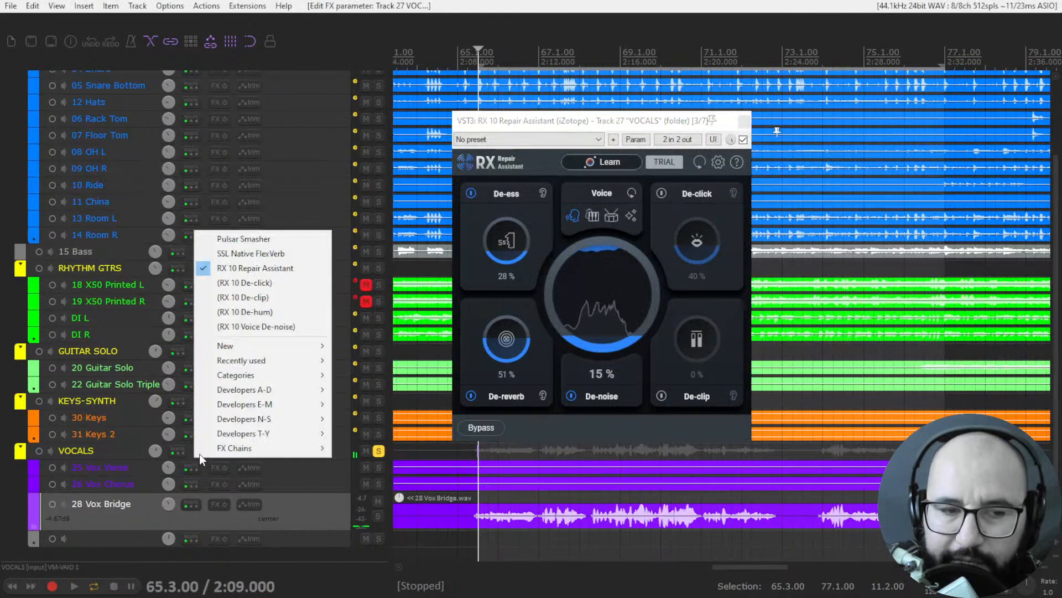
click(266, 253)
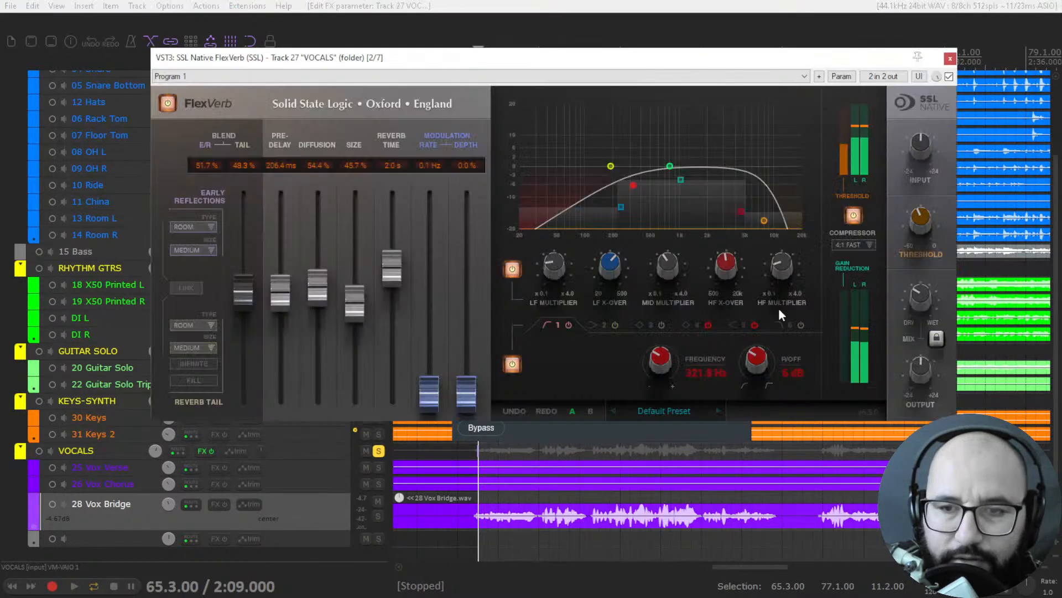
click(853, 215)
mouse_move(921, 209)
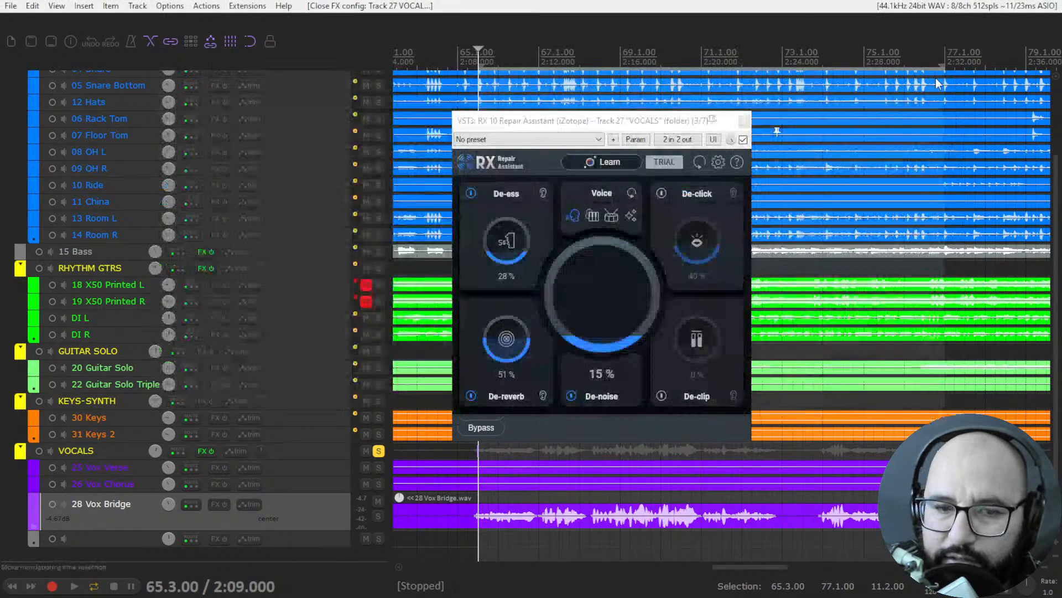
click(950, 59)
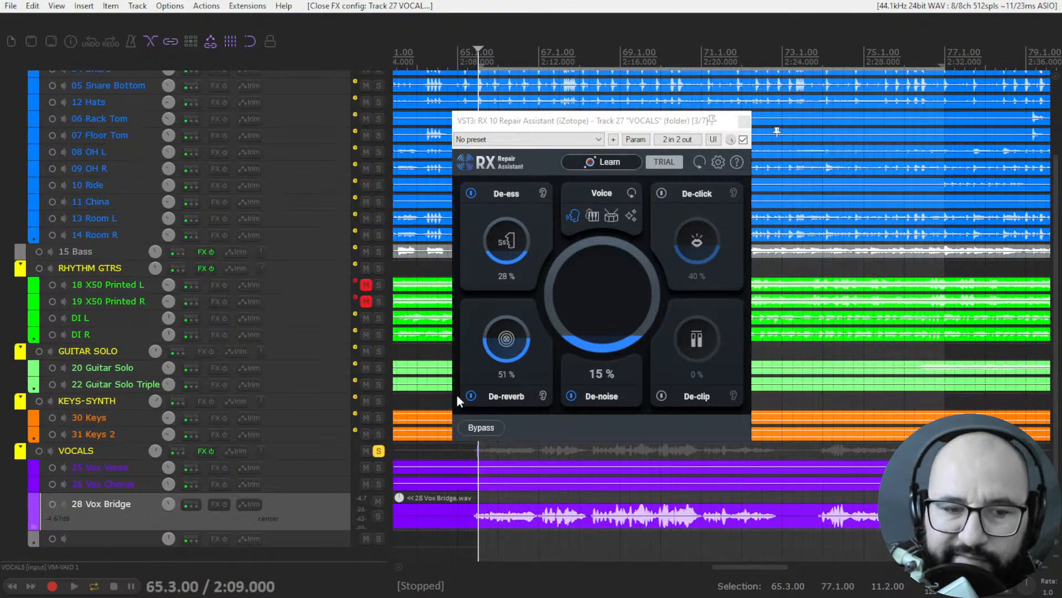
Try De-reverb at 61% on the playing bridge with Repair Assistant bypassed and engaged, and reduce it to 56%.
key(space)
drag(524, 340, 523, 322)
click(743, 140)
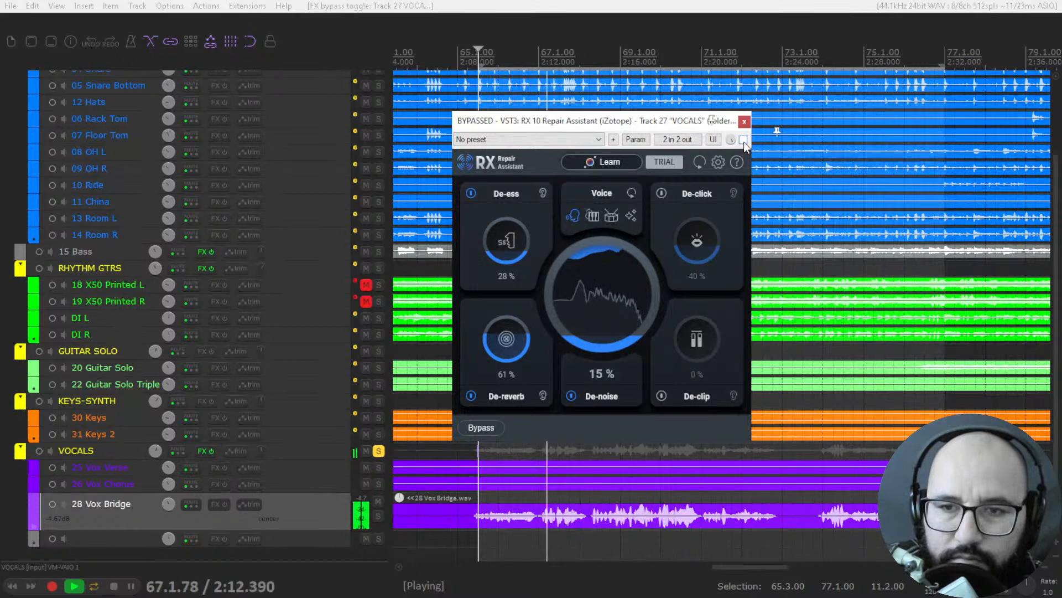
click(743, 140)
key(space)
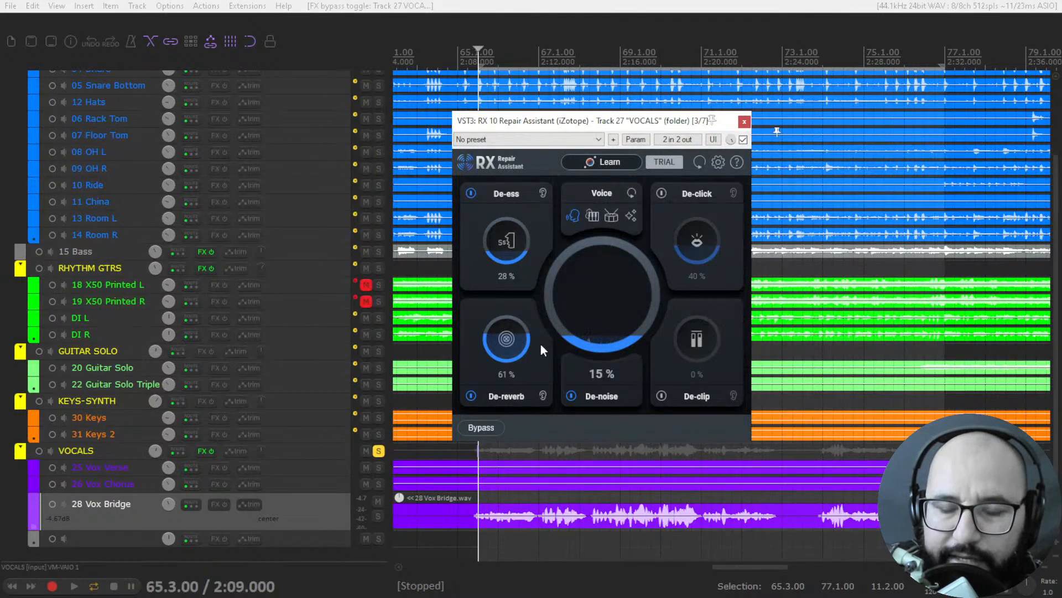
key(space)
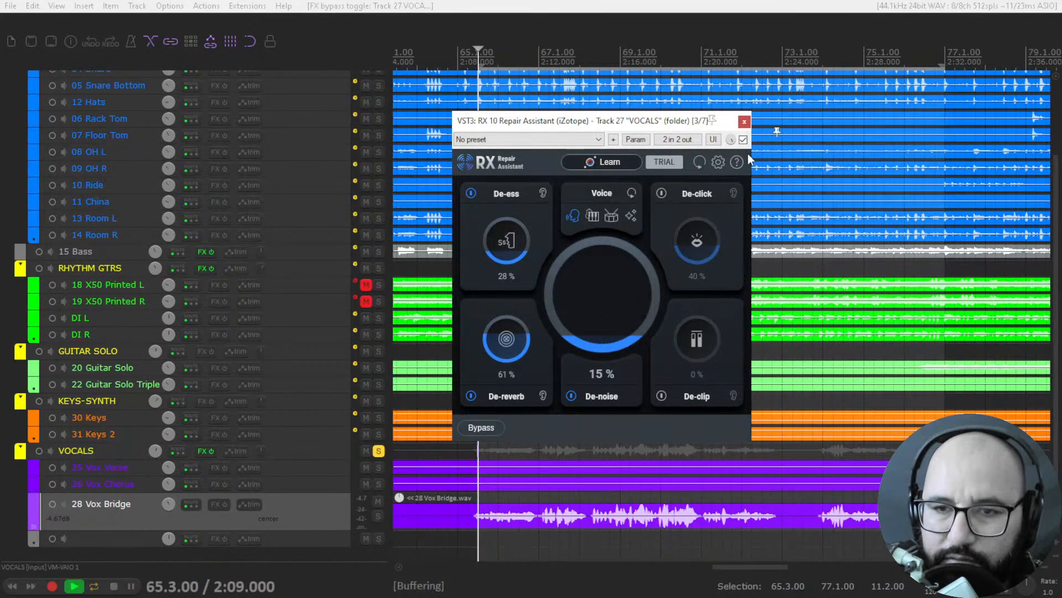
drag(523, 331, 526, 339)
key(space)
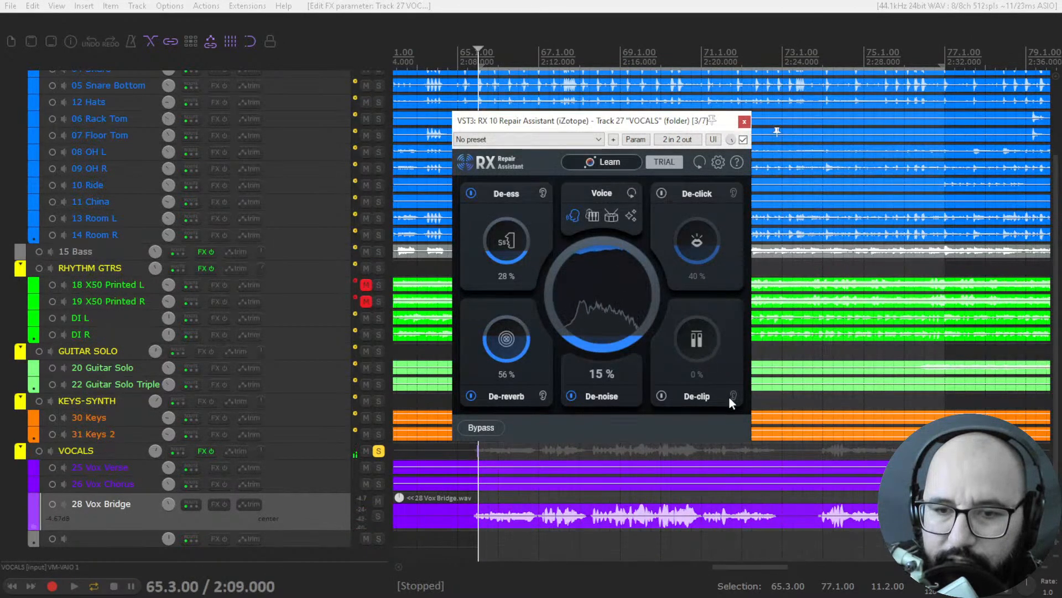
Audition De-clip on its own over the playing vocal bridge and set it to 15%.
key(space)
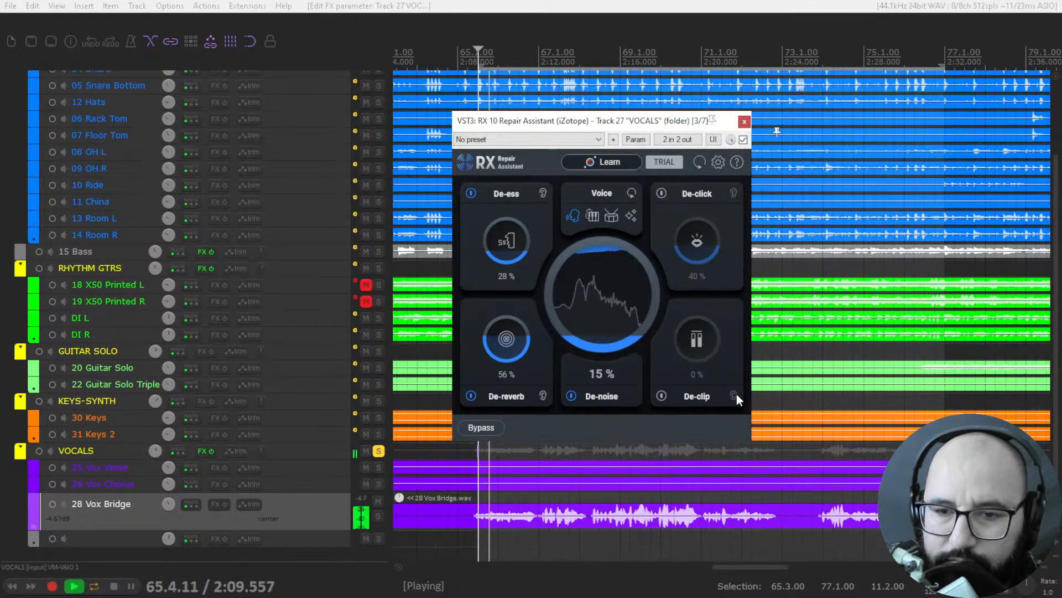
click(734, 395)
drag(714, 359, 704, 318)
key(space)
click(732, 397)
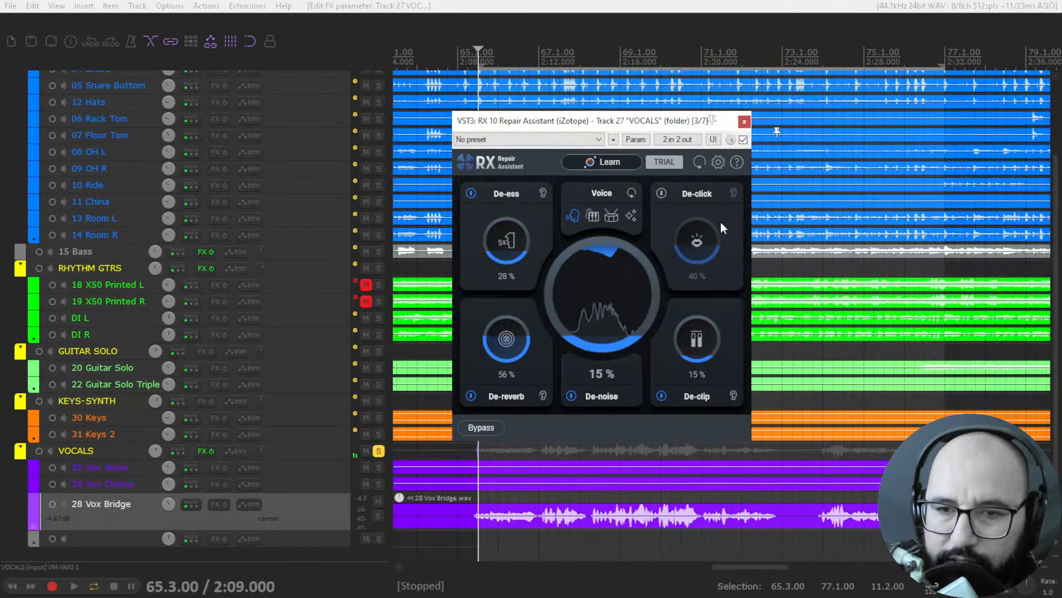
Enable De-click, audition it on its own over the vocal bridge, and set it to 48%.
click(662, 193)
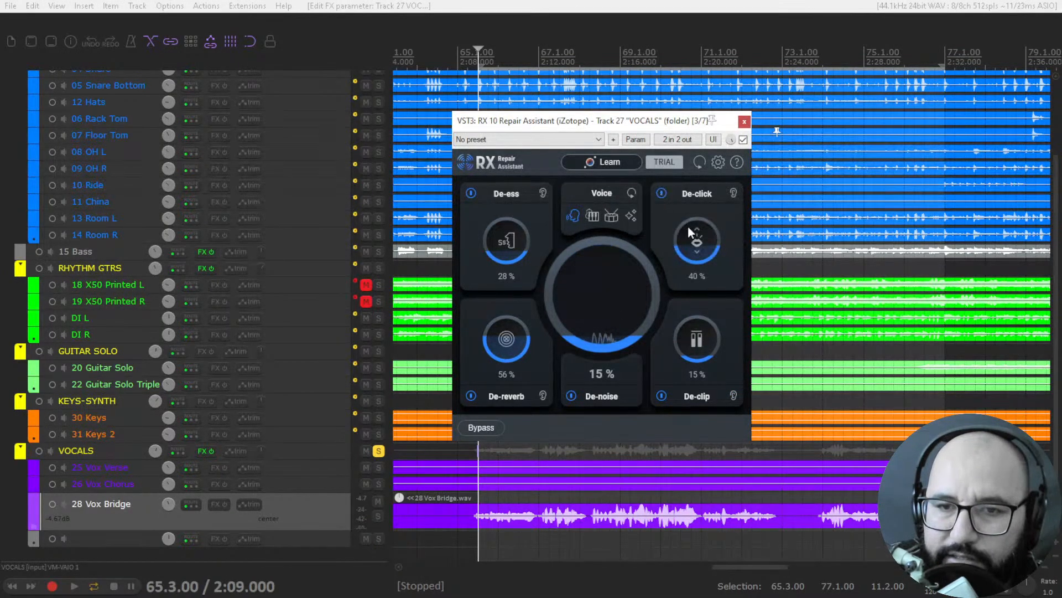
click(733, 193)
key(space)
mouse_move(703, 245)
mouse_down()
mouse_move(709, 214)
mouse_move(696, 262)
mouse_up()
key(space)
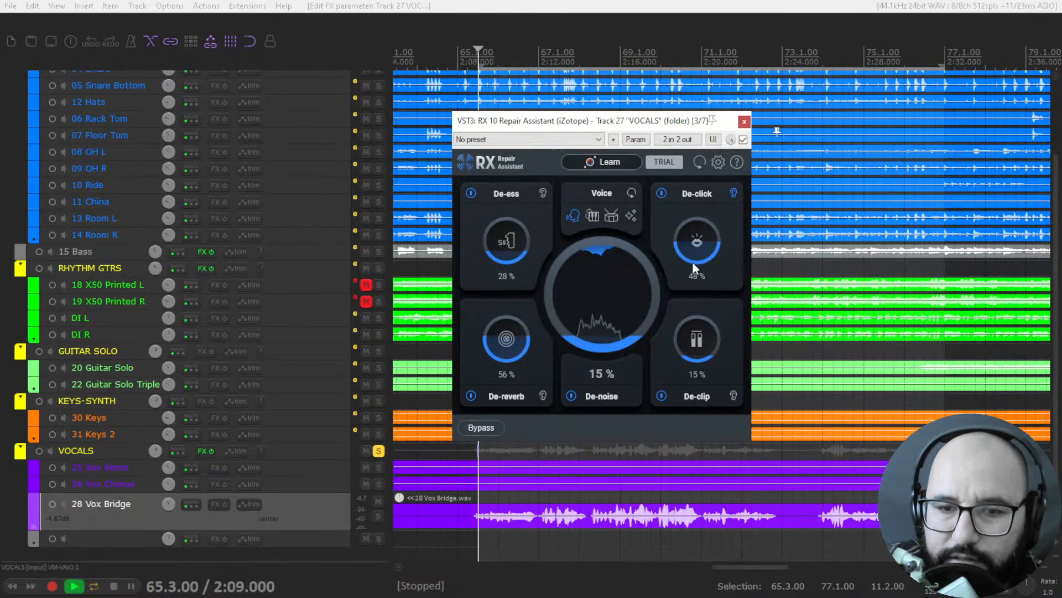
Set De-reverb to 37% and compare the playing vocal bridge with Repair Assistant bypassed and engaged.
key(space)
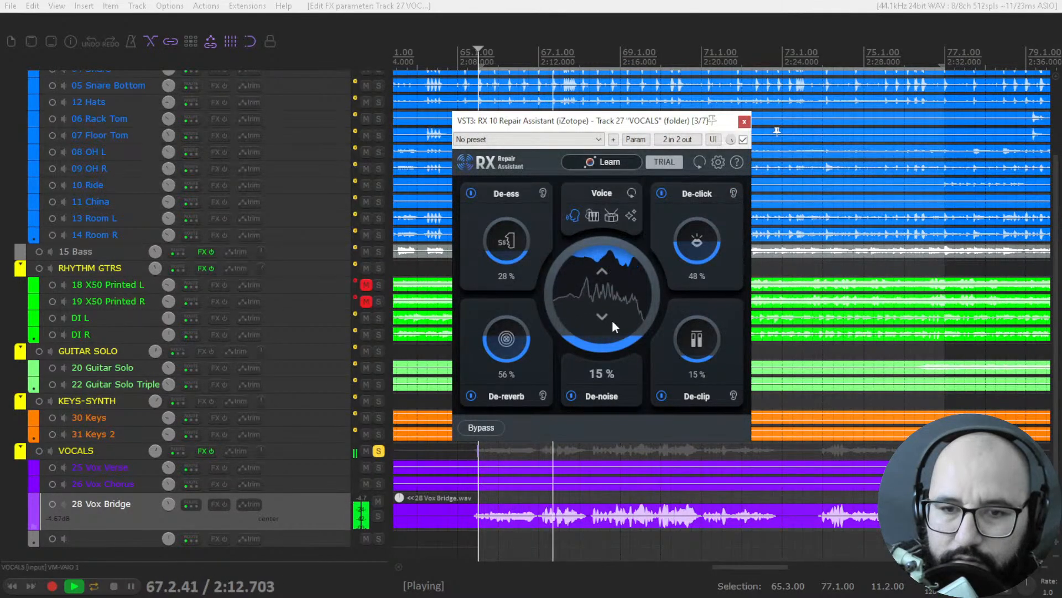
drag(529, 331, 528, 365)
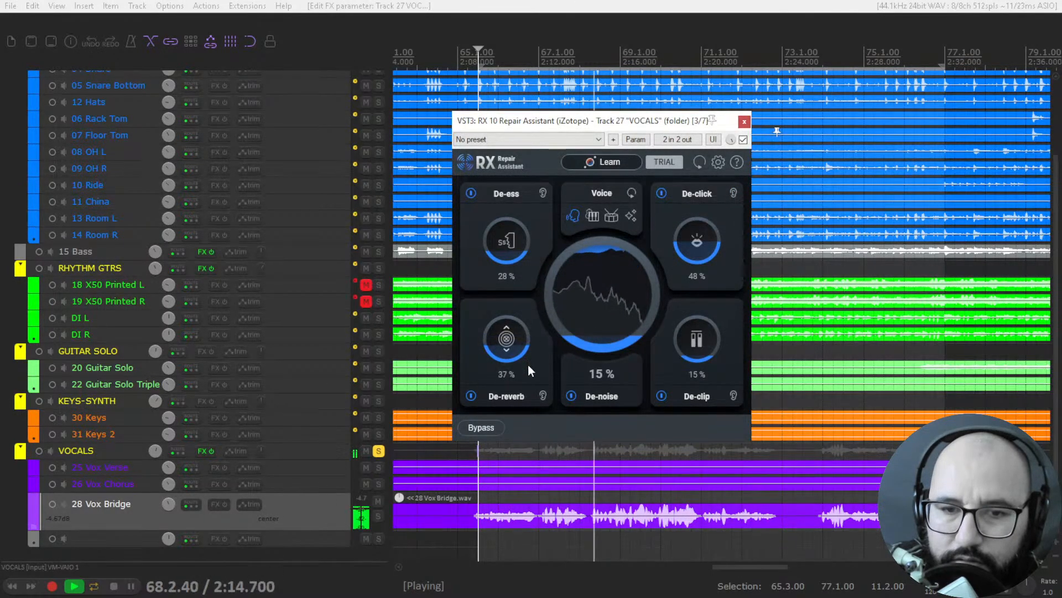
click(743, 139)
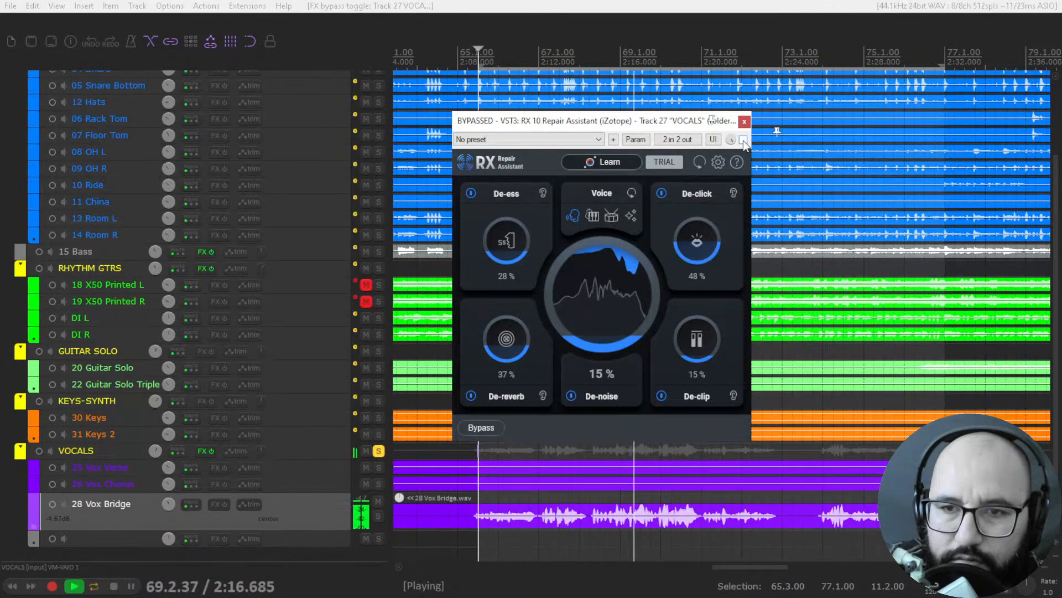
click(743, 140)
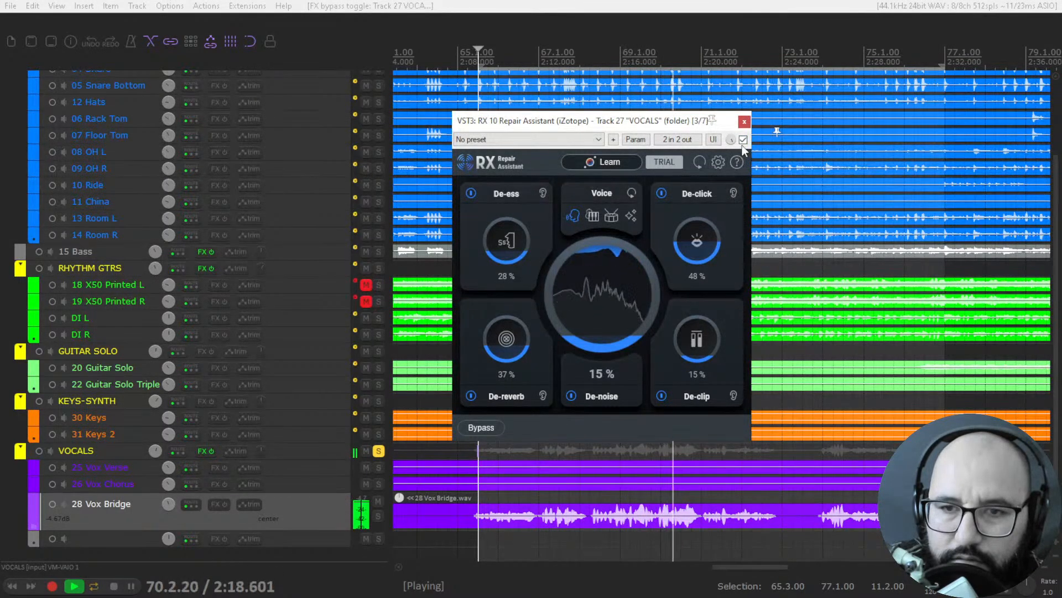
key(space)
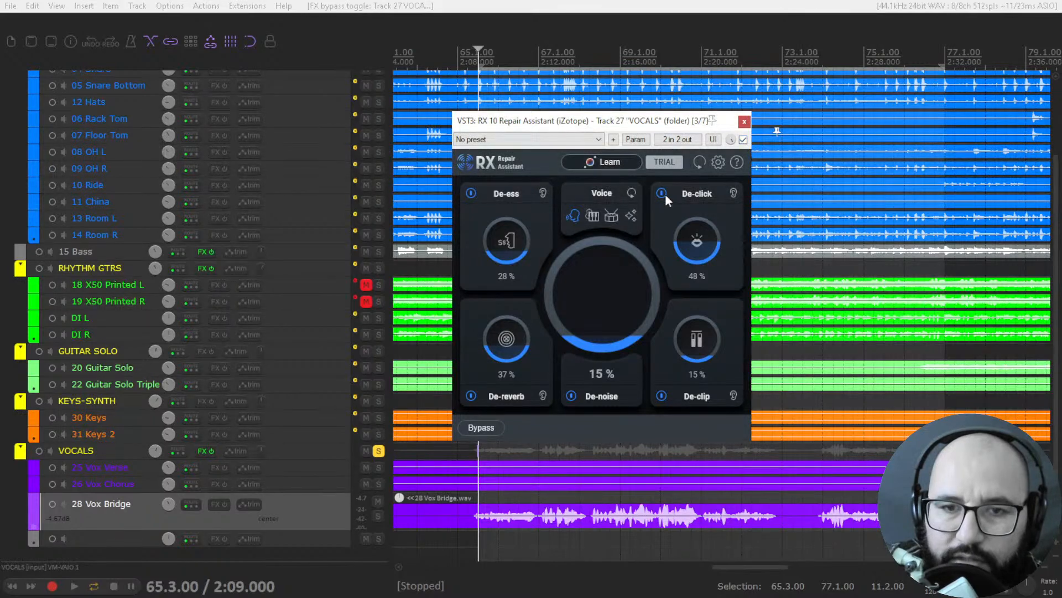
Disable and close Repair Assistant on the VOCALS folder, and solo the RHYTHM GTRS folder.
click(743, 139)
click(744, 121)
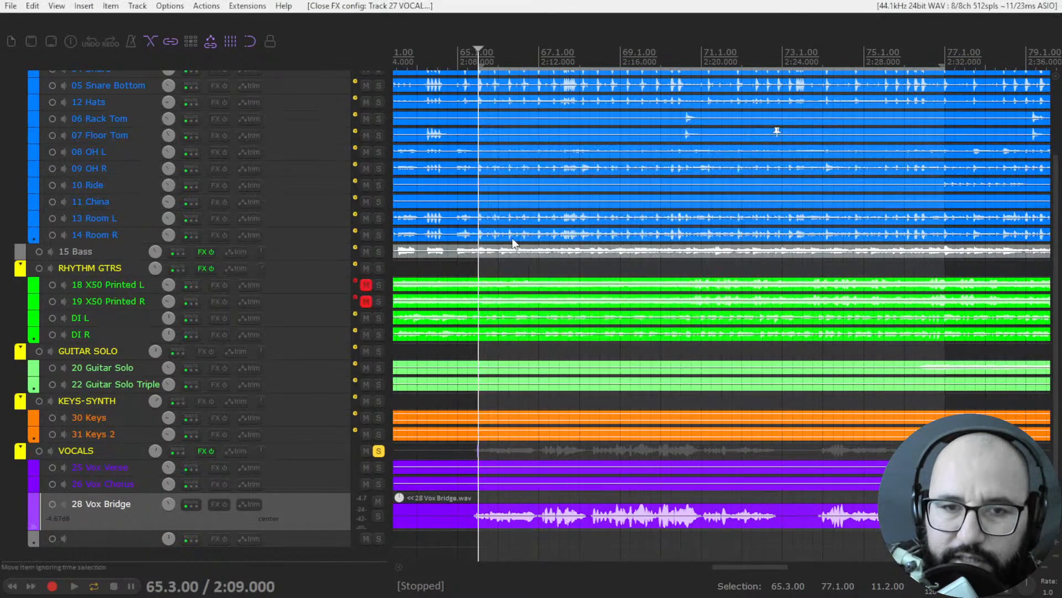
scroll(512, 252, up, 2)
scroll(305, 261, up, 1)
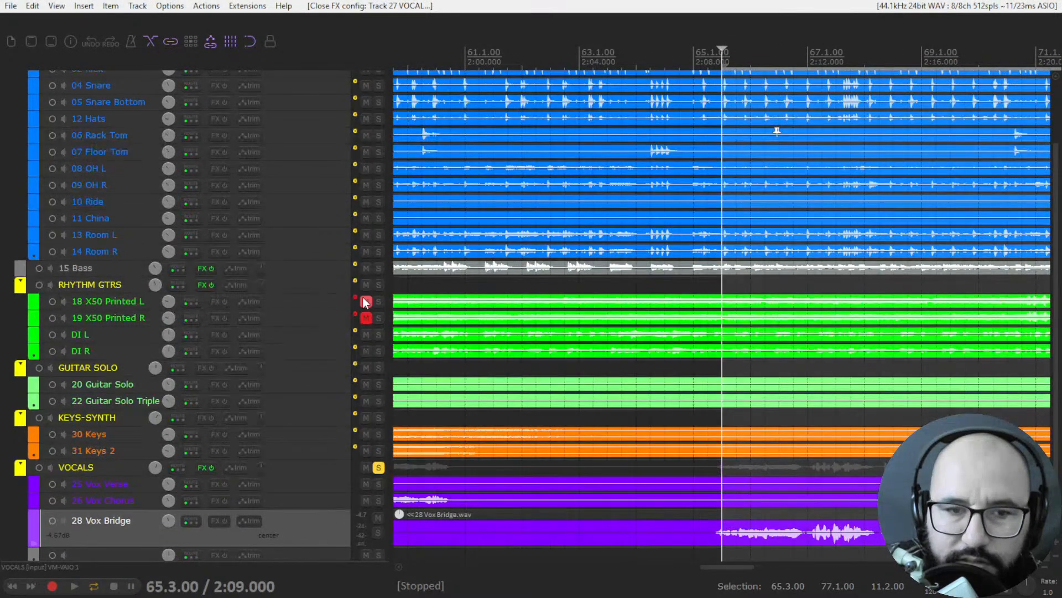
click(379, 284)
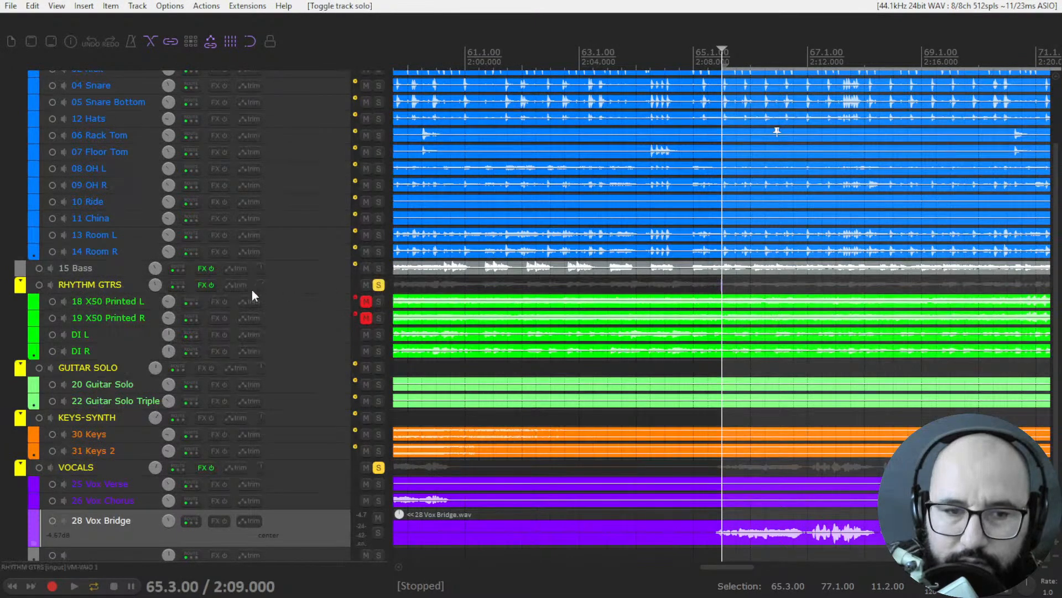
Open Repair Assistant on the RHYTHM GTRS folder, bypass it, and play the guitars with the VOCALS folder unsoloed.
right_click(199, 287)
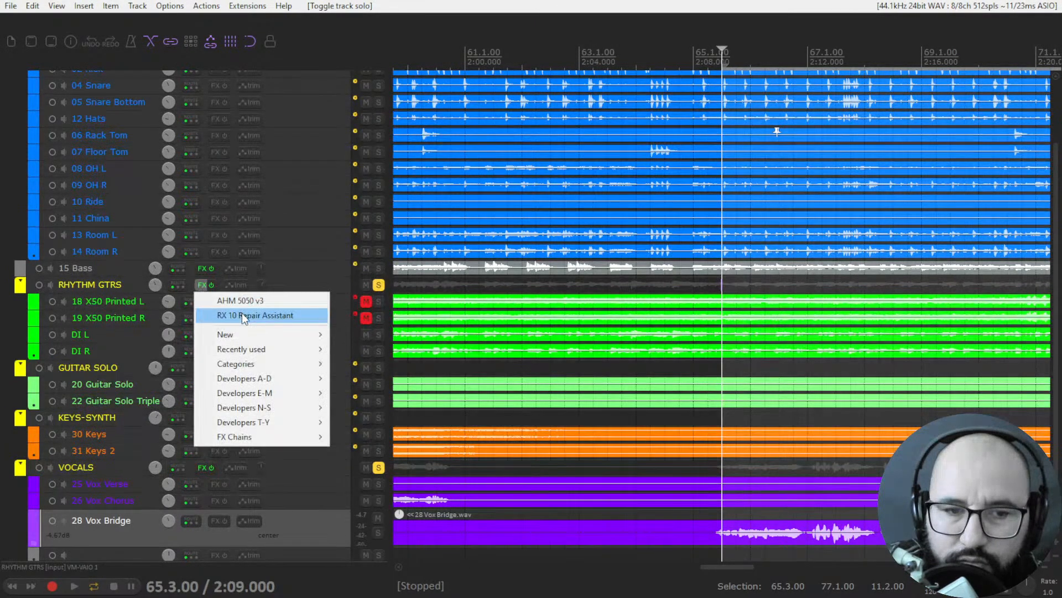
click(480, 265)
click(688, 101)
key(space)
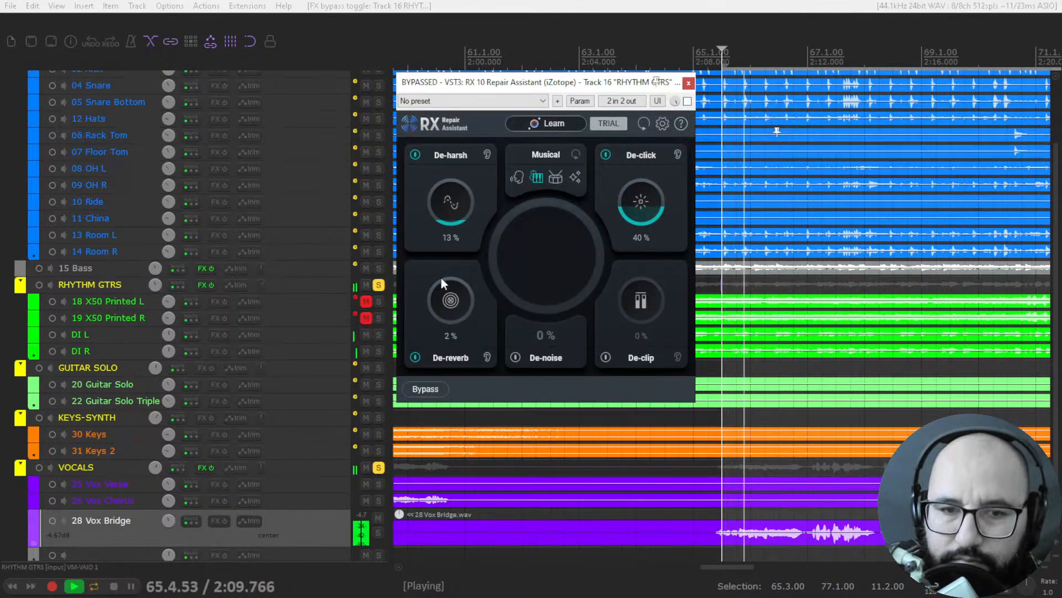
click(378, 467)
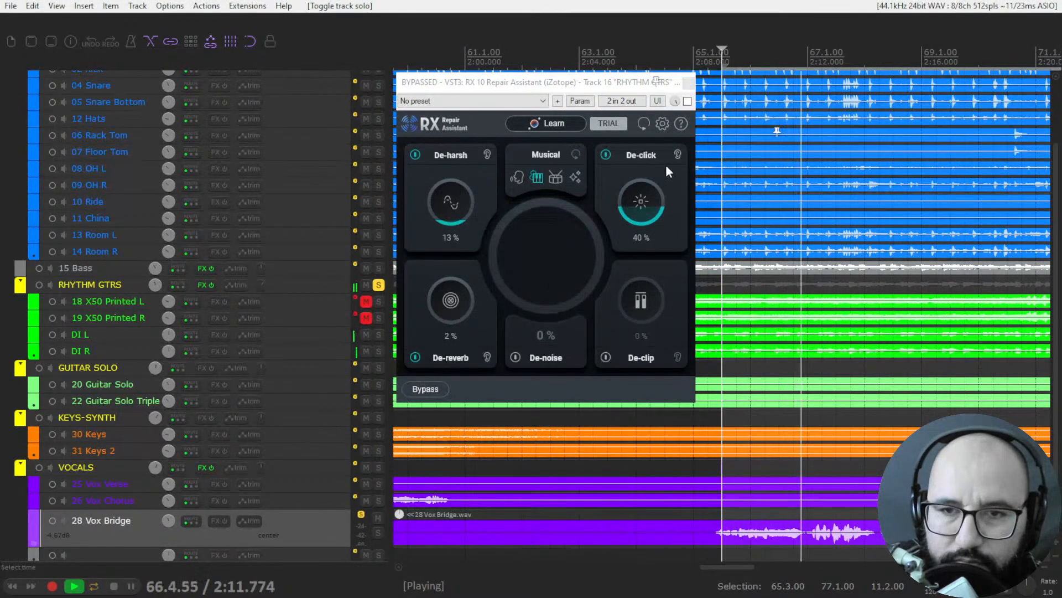
Engage Repair Assistant on the playing rhythm guitars, and set De-harsh to 7% and De-click to 21%.
click(688, 102)
drag(441, 221, 442, 230)
drag(643, 216, 642, 240)
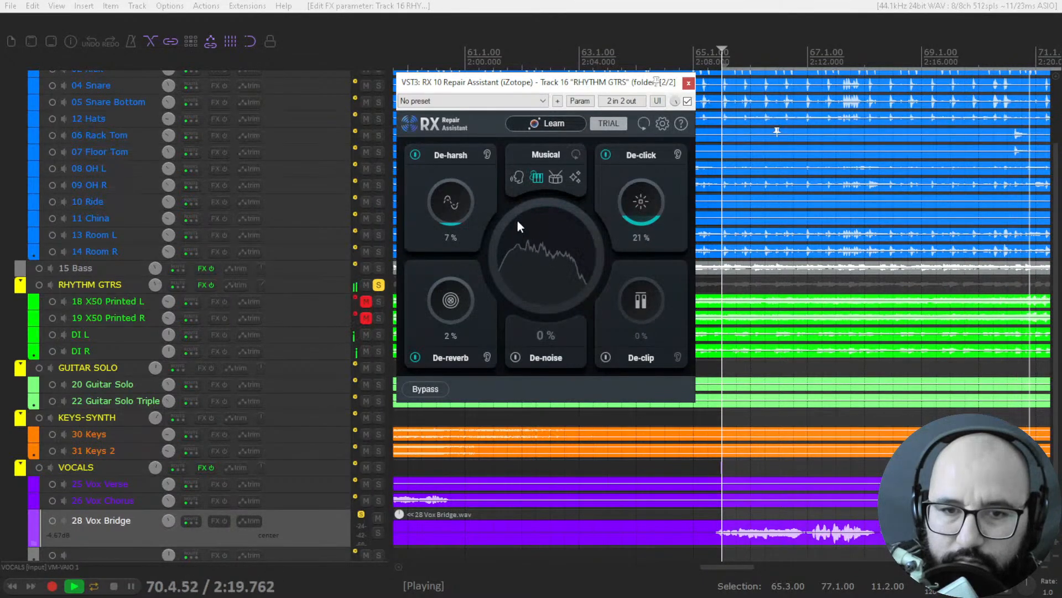
Audition De-harsh on its own, set it to 18%, and compare the guitars with Repair Assistant bypassed and engaged.
click(487, 155)
scroll(463, 216, up, 2)
mouse_move(464, 214)
mouse_down()
mouse_move(467, 185)
mouse_move(466, 198)
mouse_up()
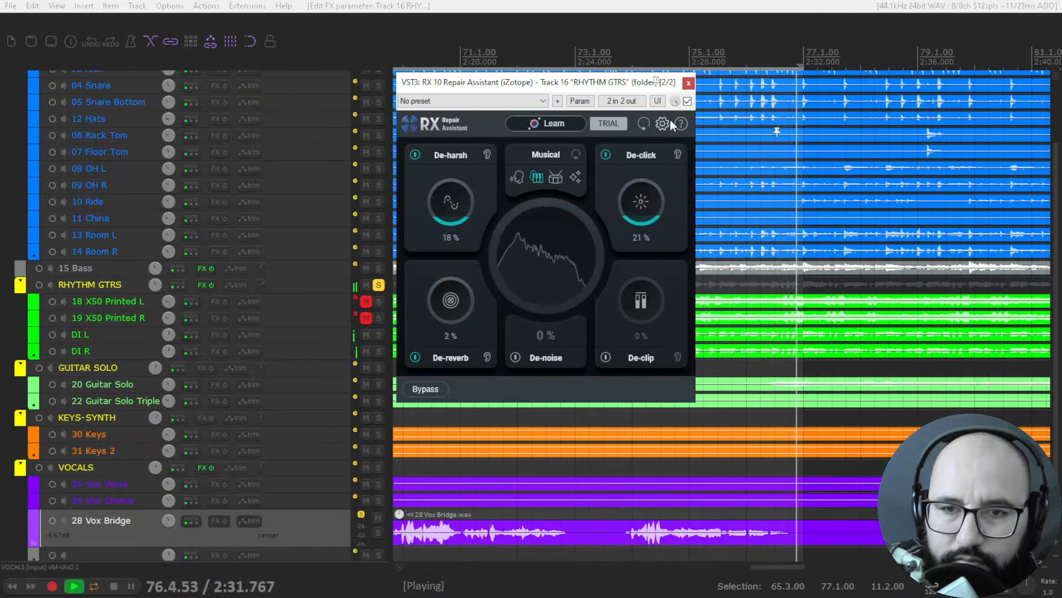
click(687, 101)
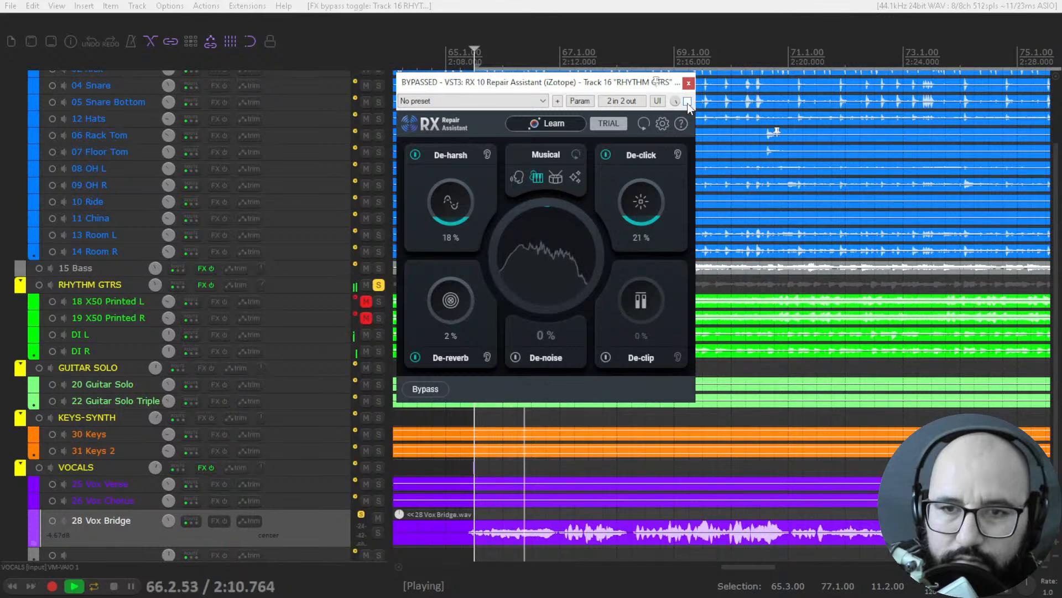
click(687, 101)
Set De-harsh to 21%, stop playback, and close the rhythm guitars' Repair Assistant window.
mouse_move(449, 215)
mouse_down()
mouse_move(451, 205)
mouse_move(450, 223)
mouse_move(463, 217)
mouse_up()
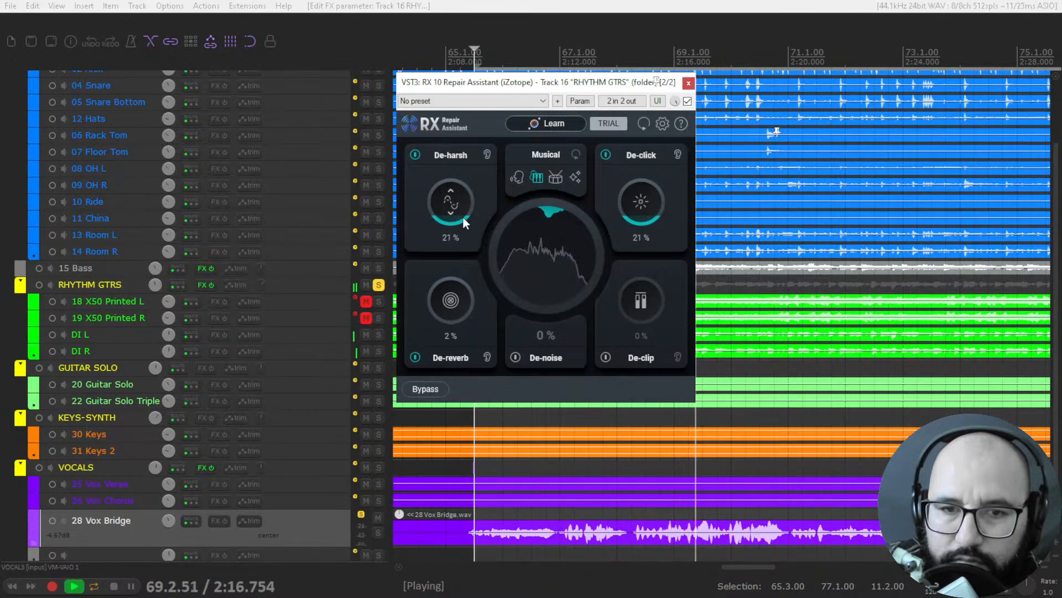
key(space)
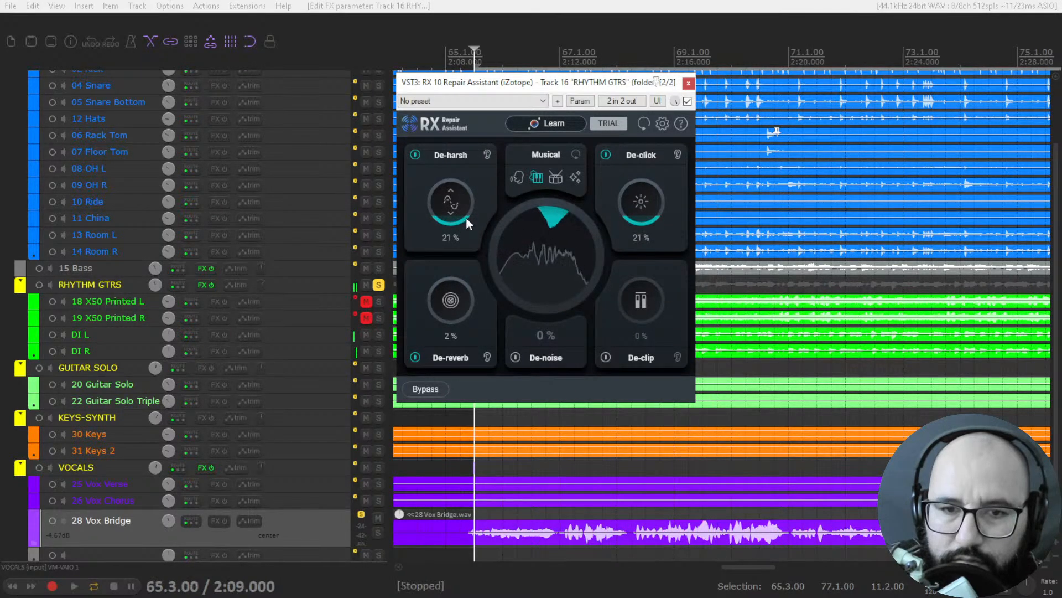
click(689, 84)
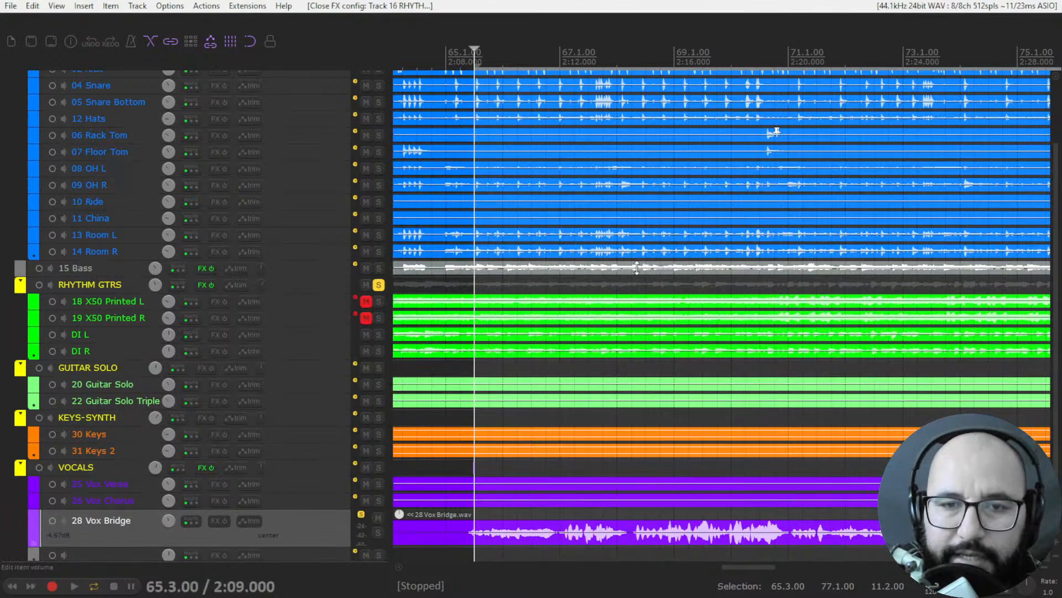
Switch to OBS and activate Scene 2.
key(alt+Tab)
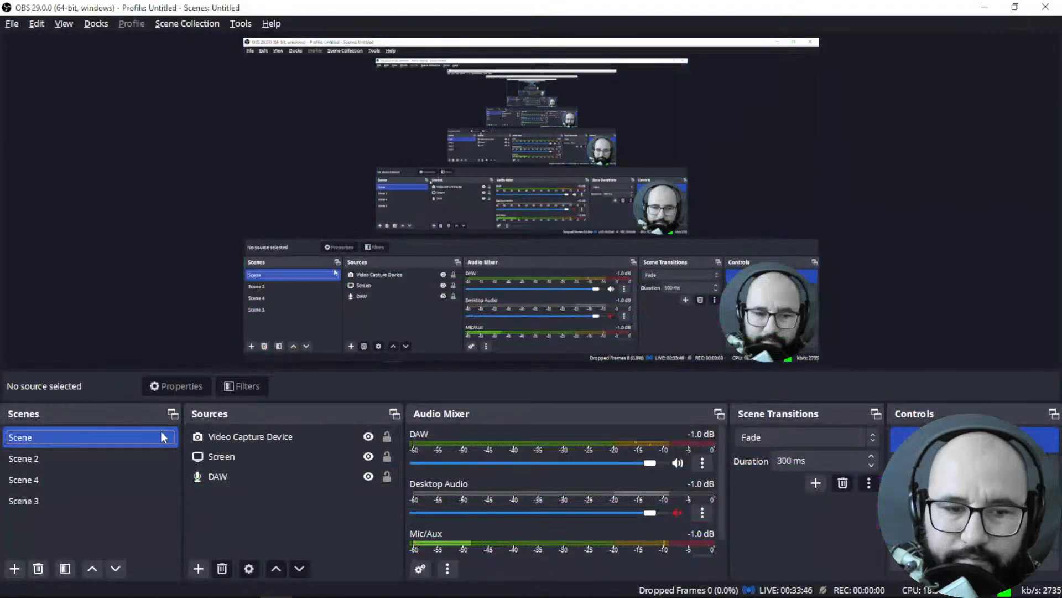
click(140, 460)
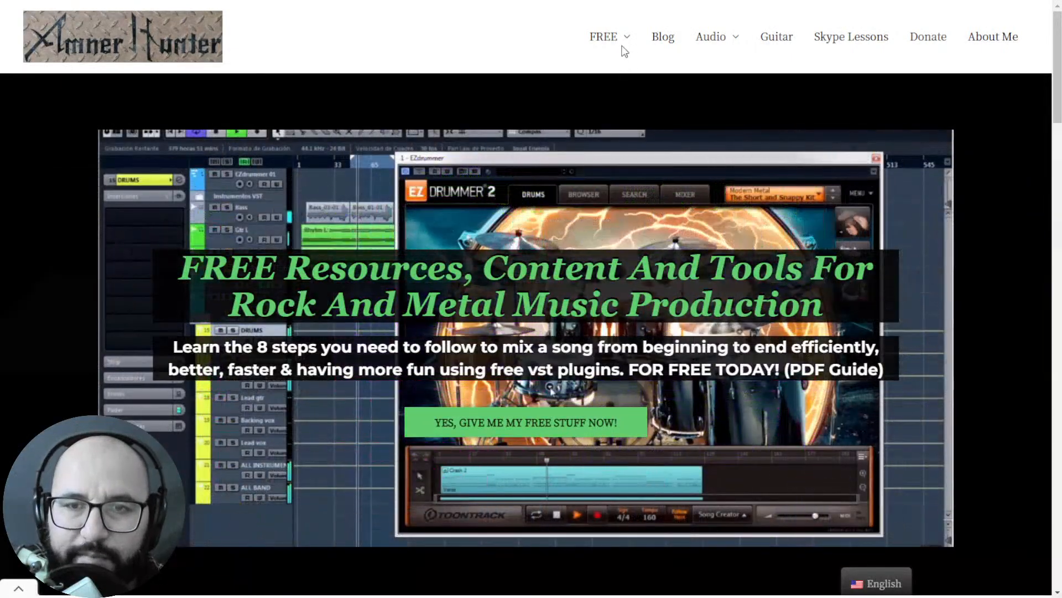
Show the options in the website's FREE section.
mouse_move(625, 43)
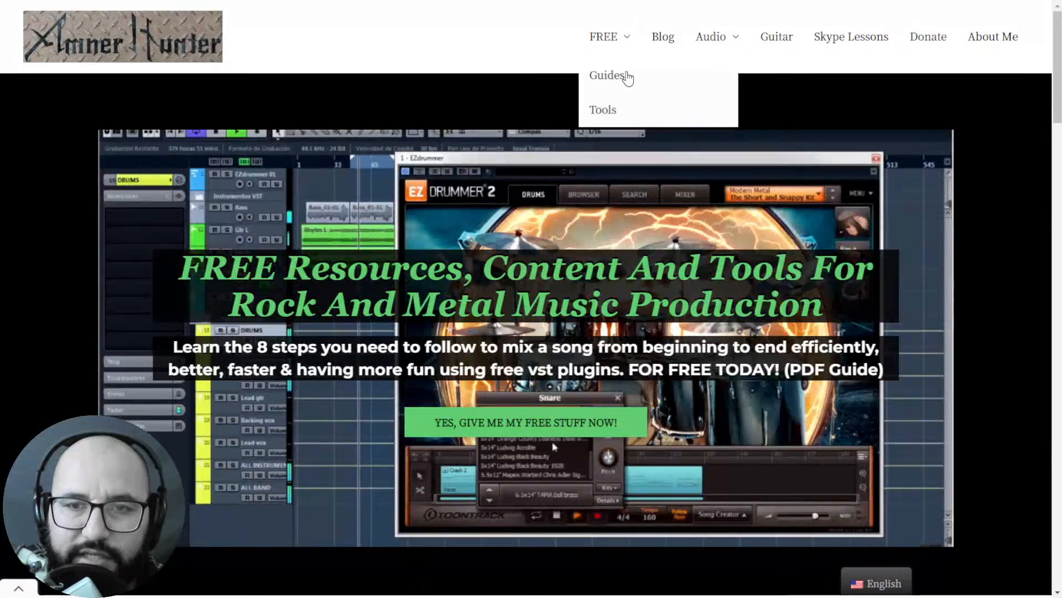